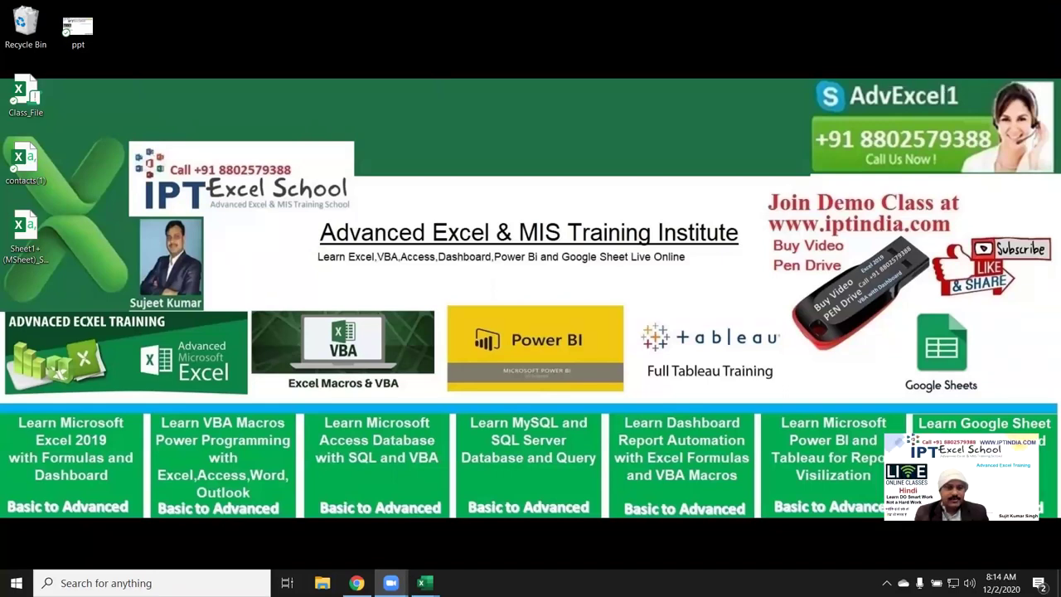
Search 'excel' from the Start menu, launch Excel and start a new blank workbook
key("super")
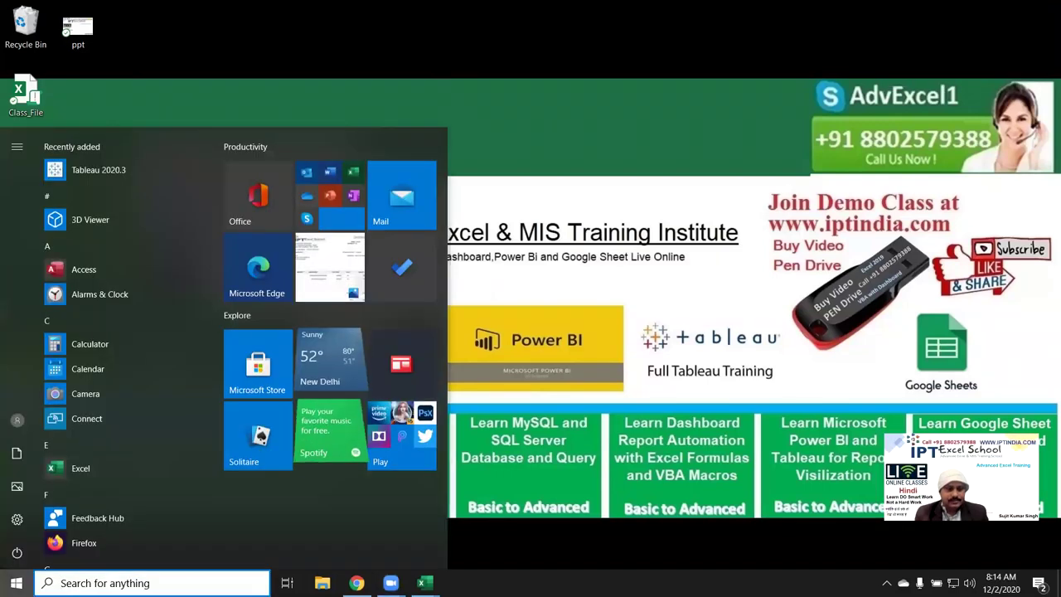
left_click(67, 576)
type("exce")
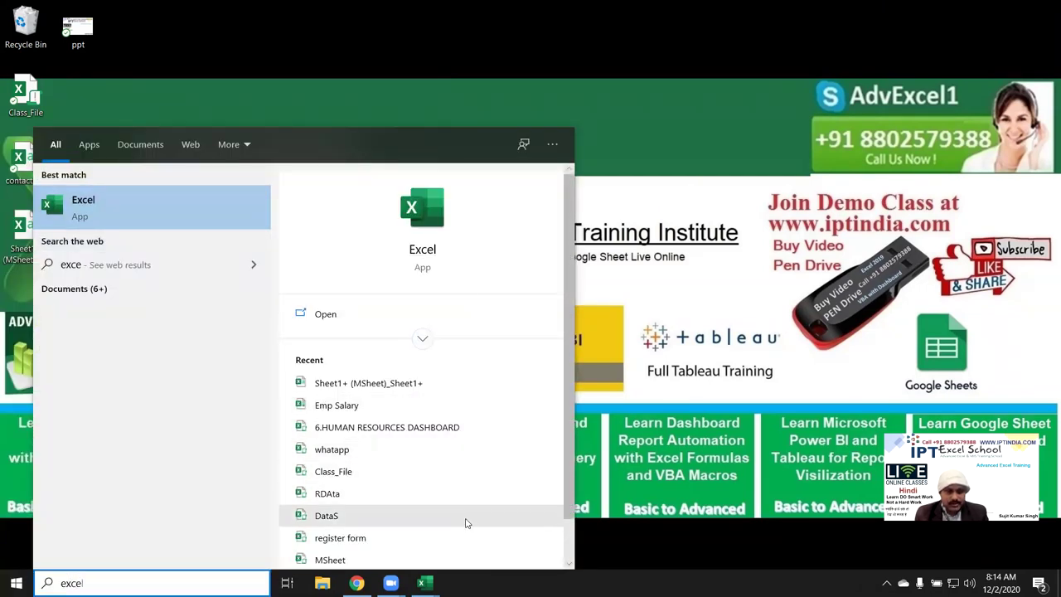
scroll(438, 471, "down", 1)
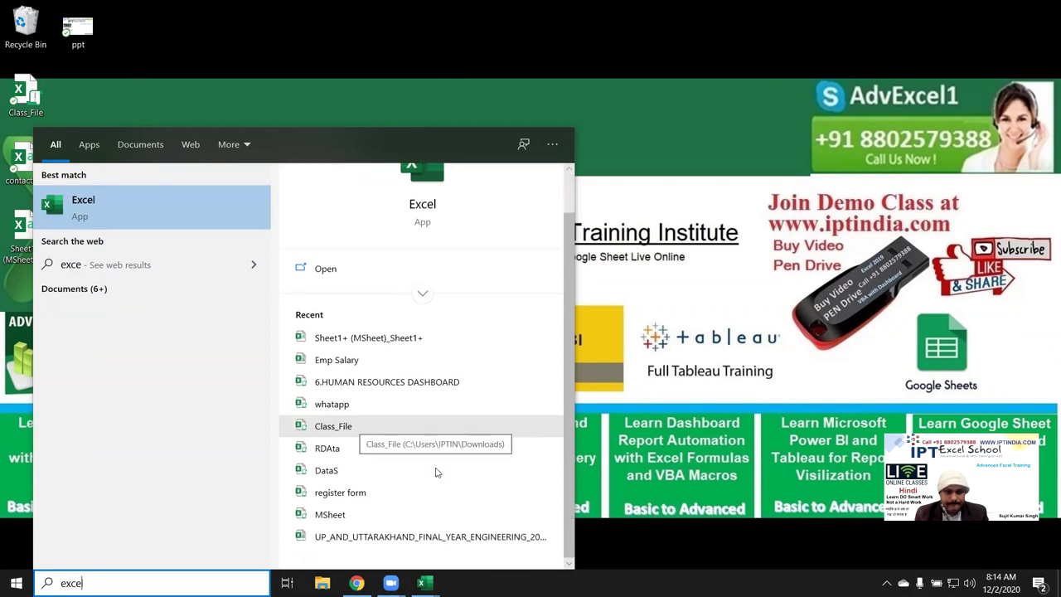
type("l")
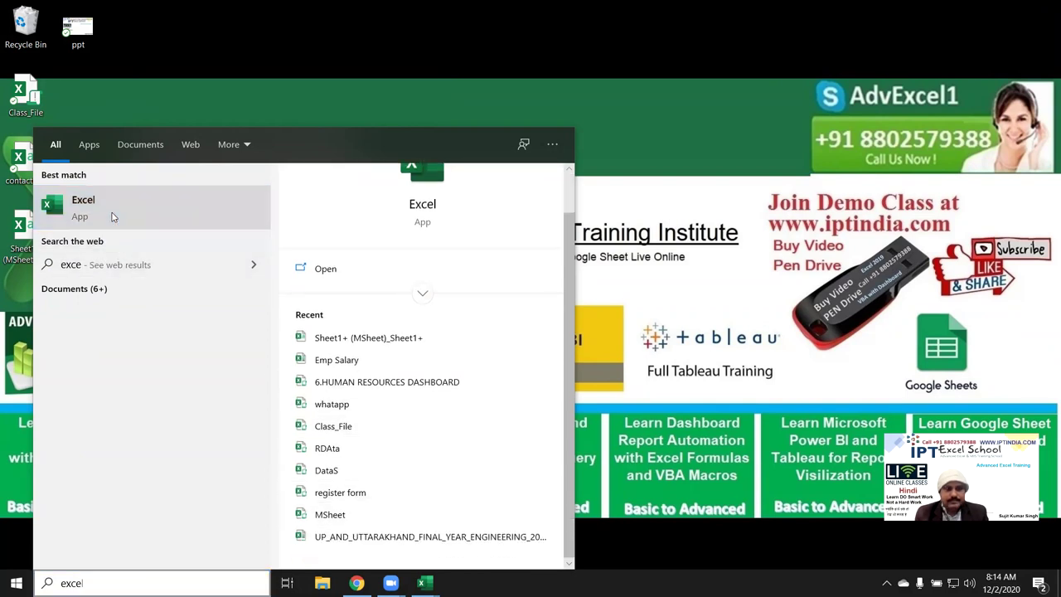
left_click(113, 216)
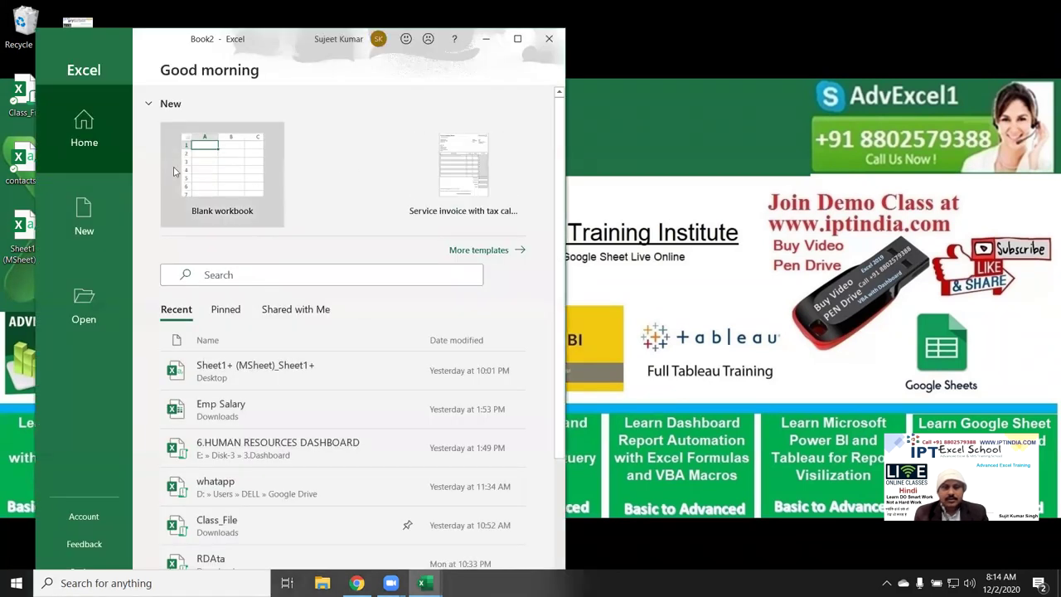
left_click(220, 167)
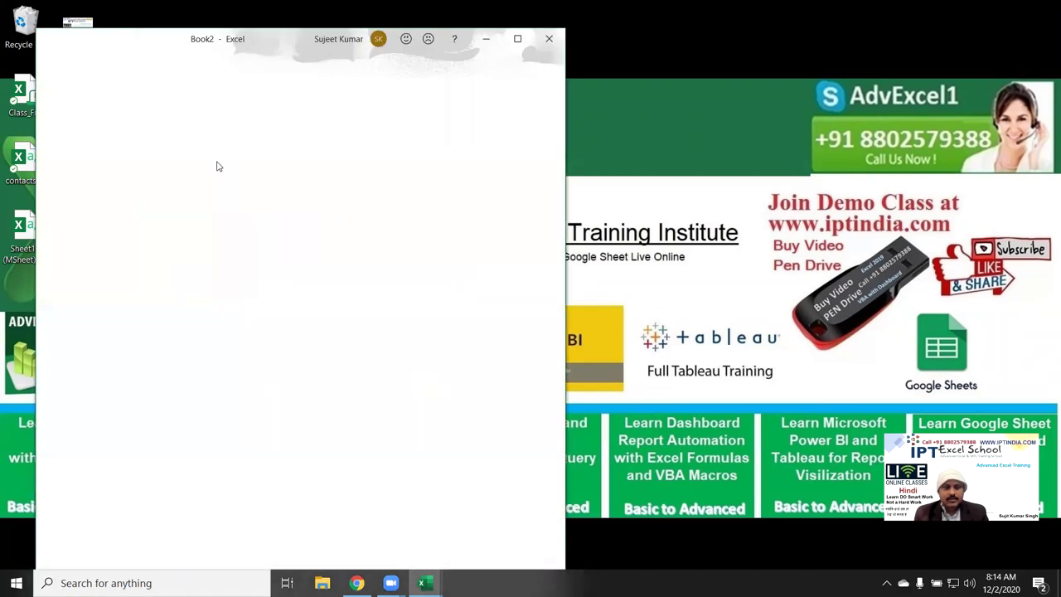
Maximise Excel and open Emp Salary from the recent workbooks list, showing its Att sheet
double_click(170, 43)
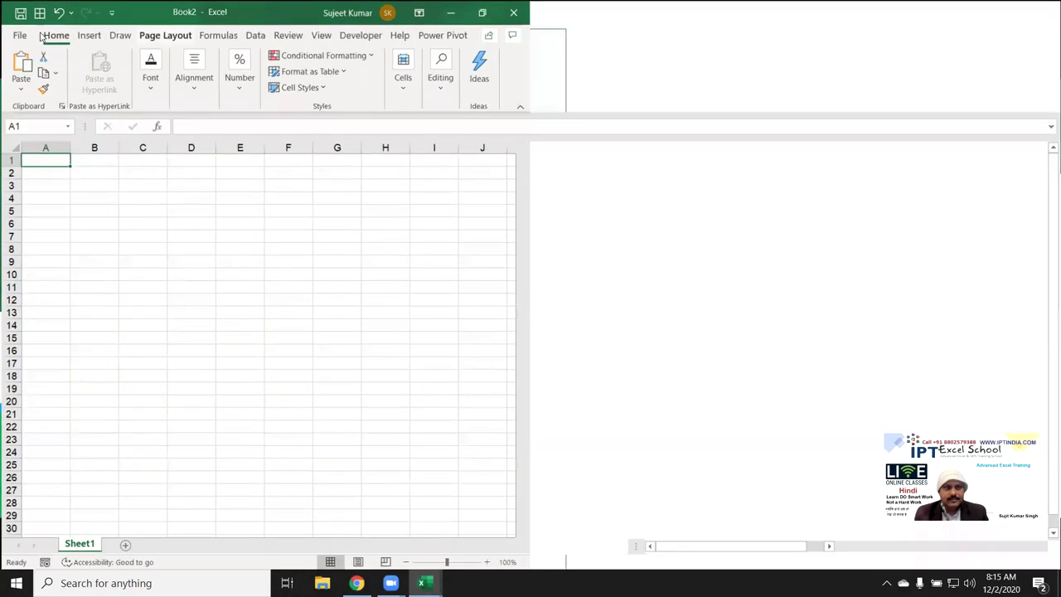
left_click(18, 34)
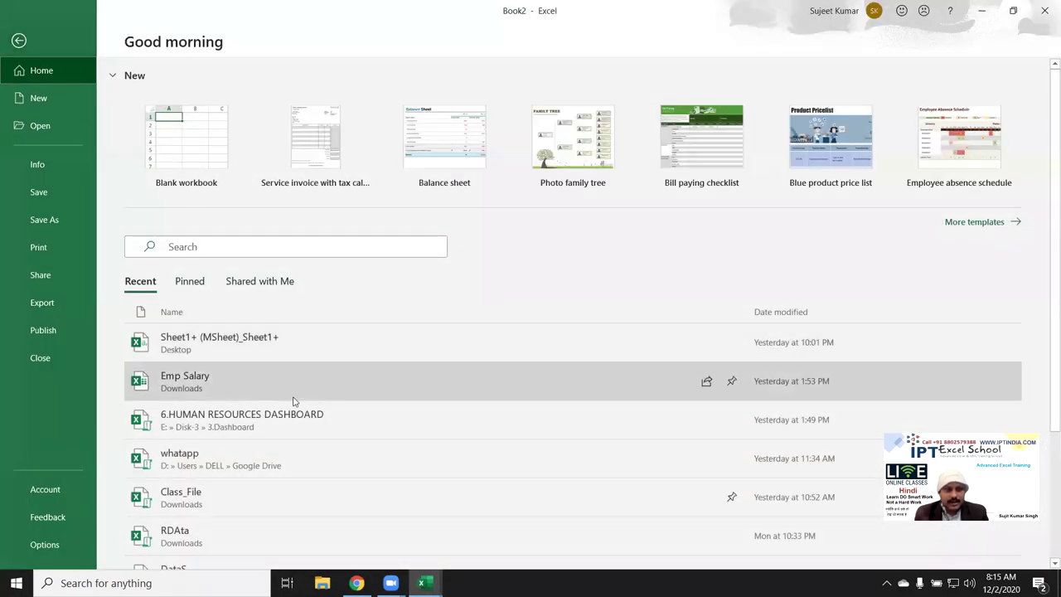
scroll(293, 400, "down", 5)
left_click(45, 132)
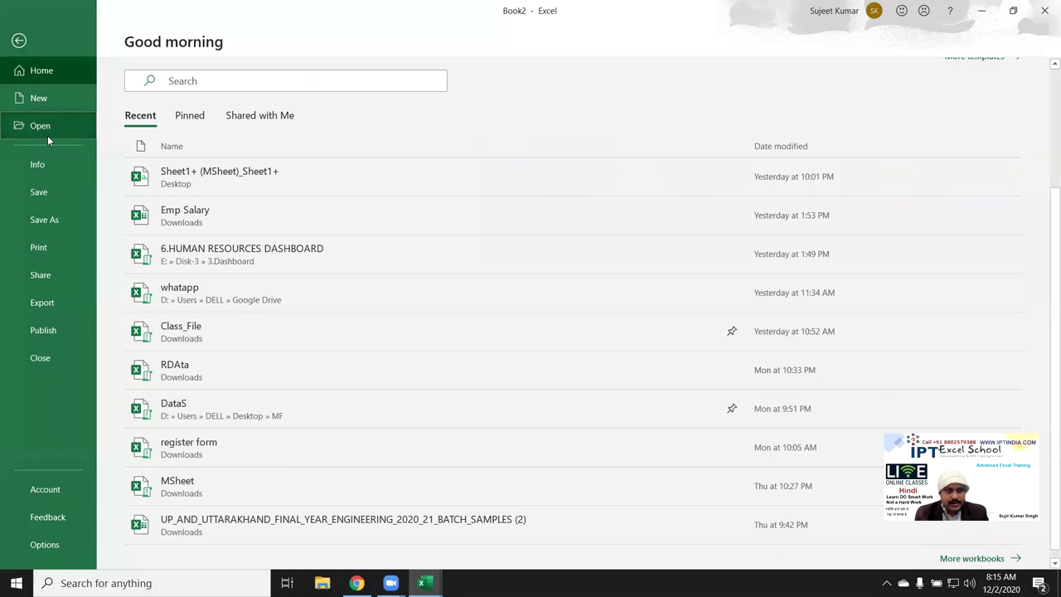
scroll(571, 330, "down", 1)
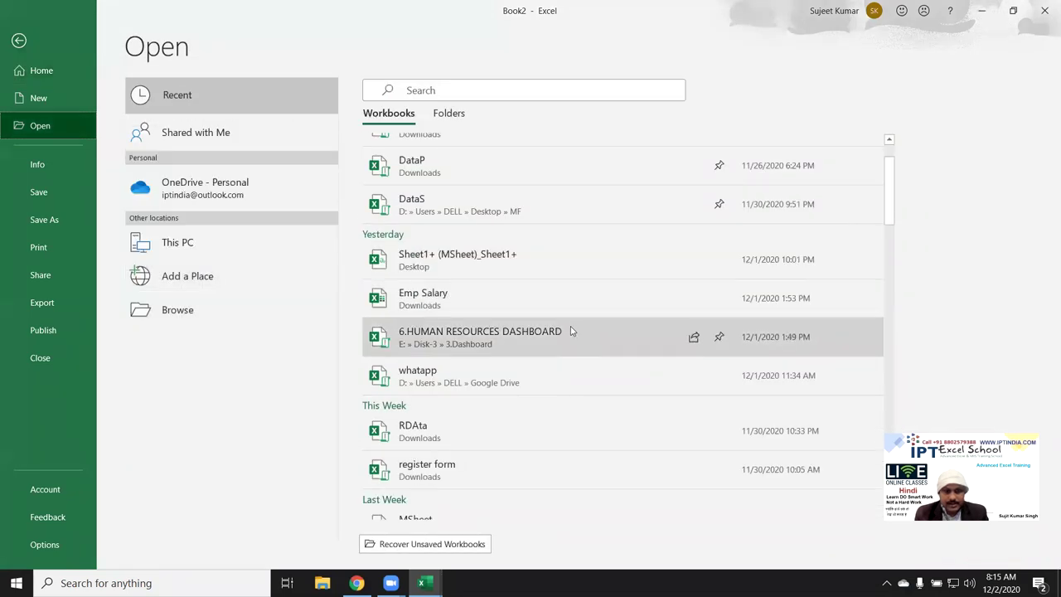
scroll(571, 331, "up", 1)
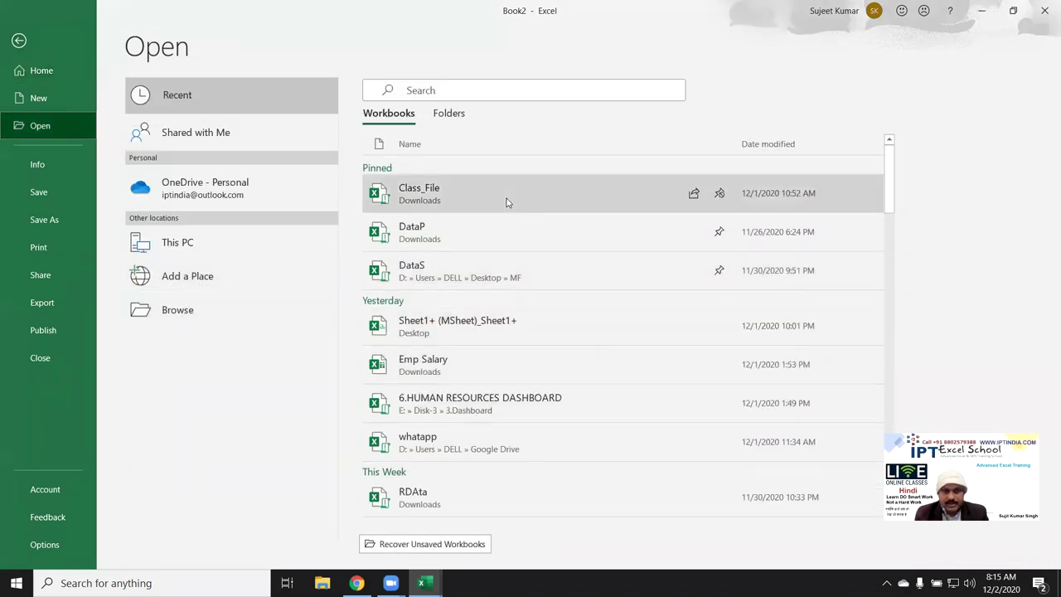
left_click(511, 376)
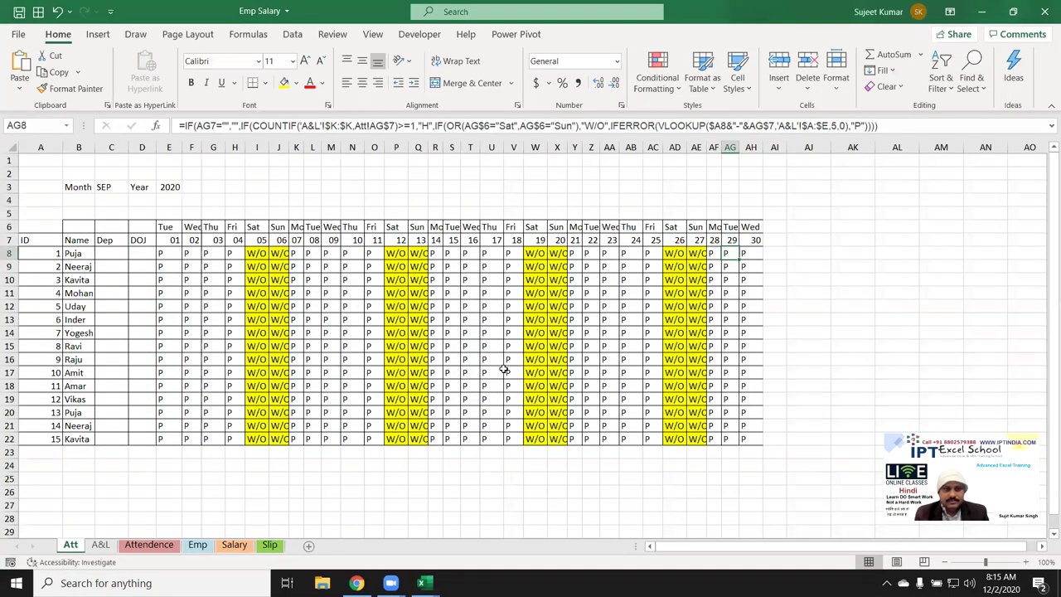
Pick OCT in cell C3's month dropdown so the grid shows October dates 01–31
left_click(71, 532)
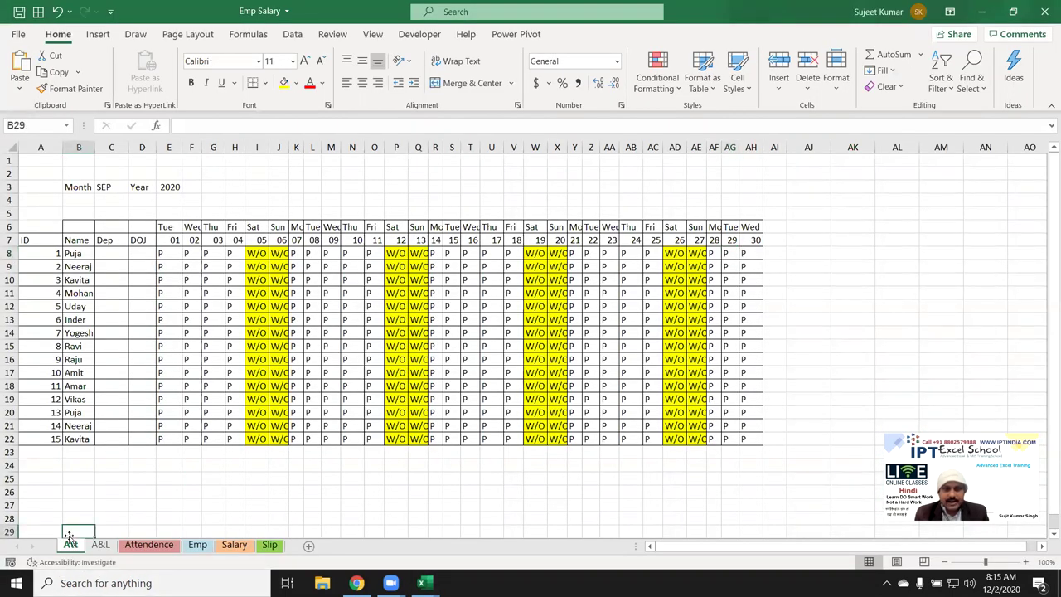
left_click(108, 188)
left_click(135, 188)
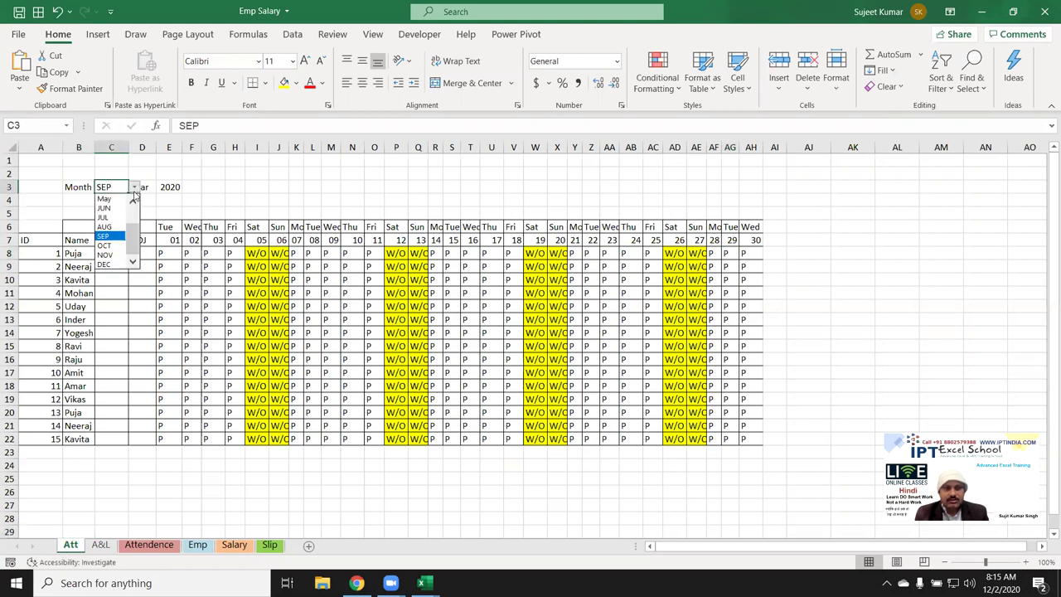
left_click(104, 245)
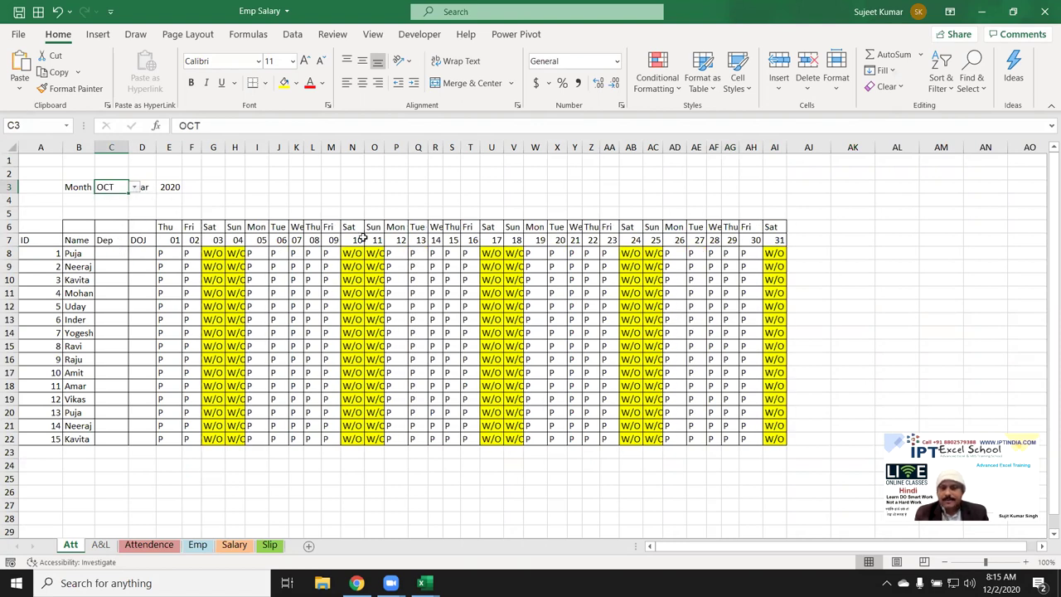
left_click(715, 253)
left_click(728, 252)
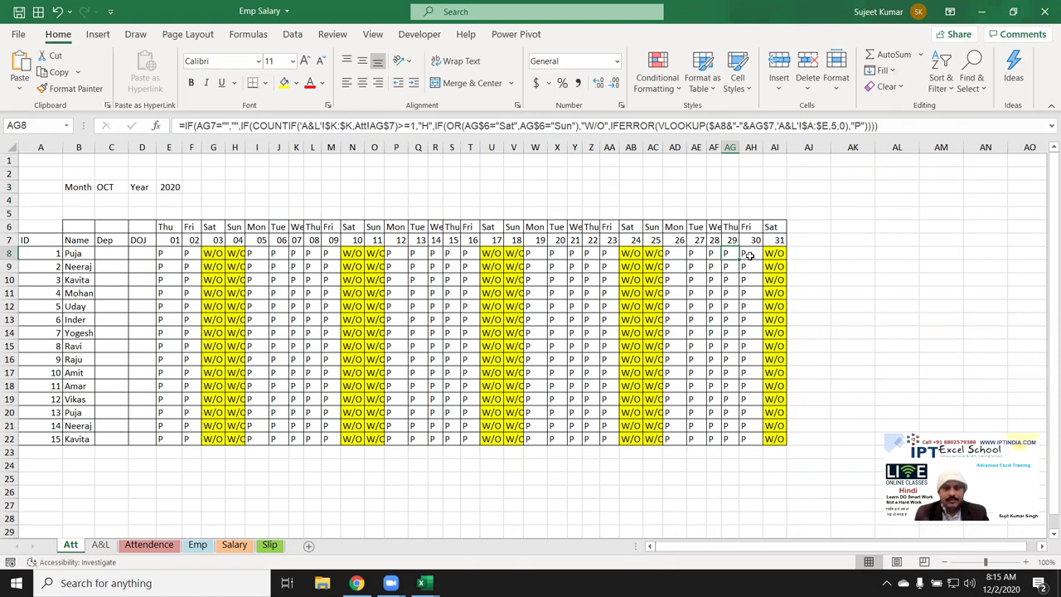
Review the row 7 date formulas around AG7, then select the empty "" argument in AG7's formula
key("Up")
key("Up")
key("Down")
key("Right")
key("Right")
key("Right")
key("Right")
key("Right")
key("Right")
key("Left")
key("Left")
key("Left")
key("Right")
key("Right")
key("Right")
key("Left")
key("Left")
key("Left")
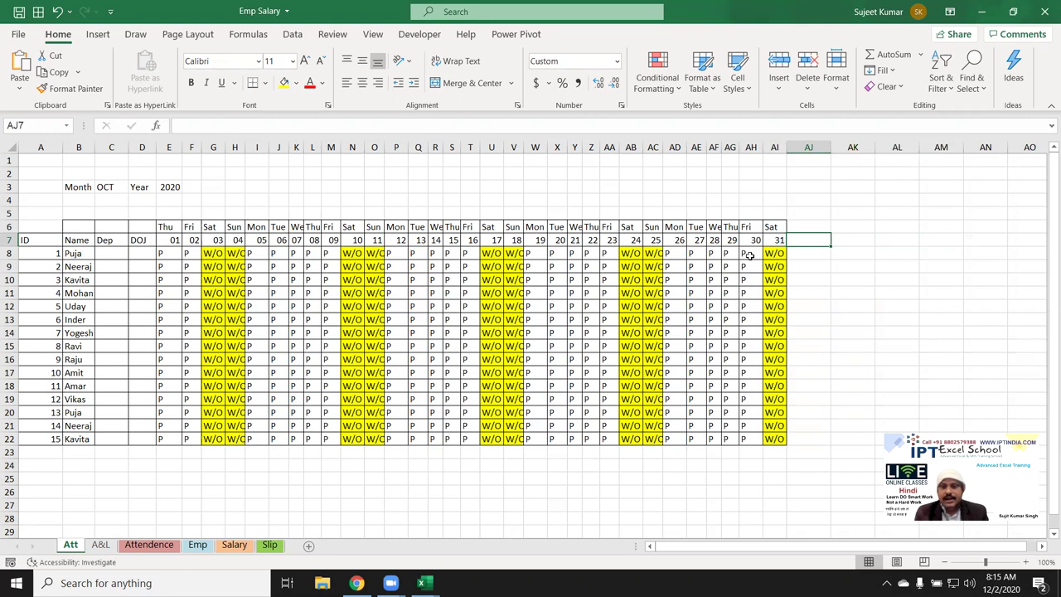
key("Left")
key("Left")
key("Left")
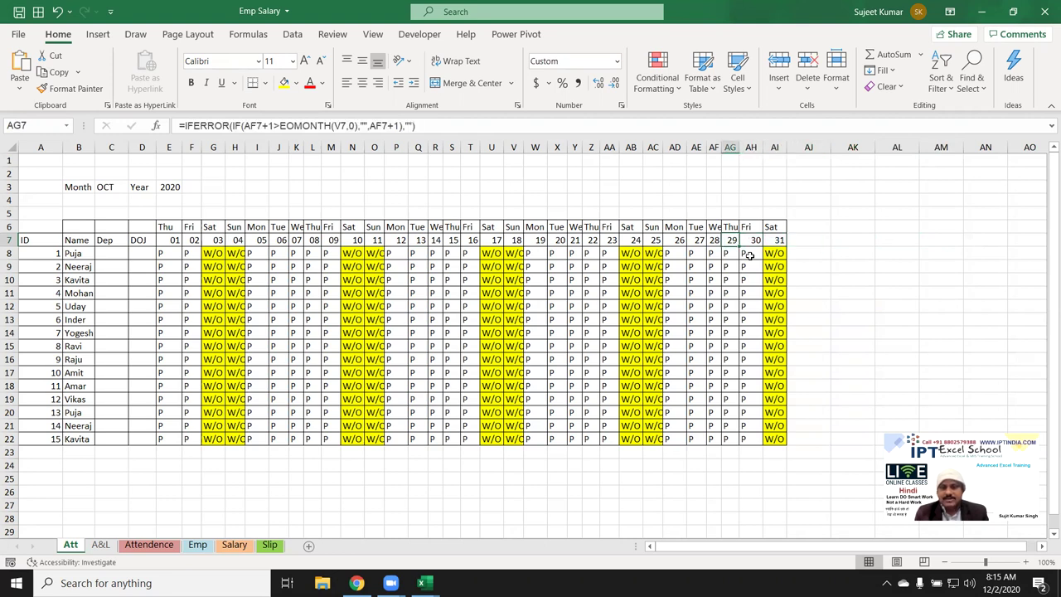
key("Down")
key("Up")
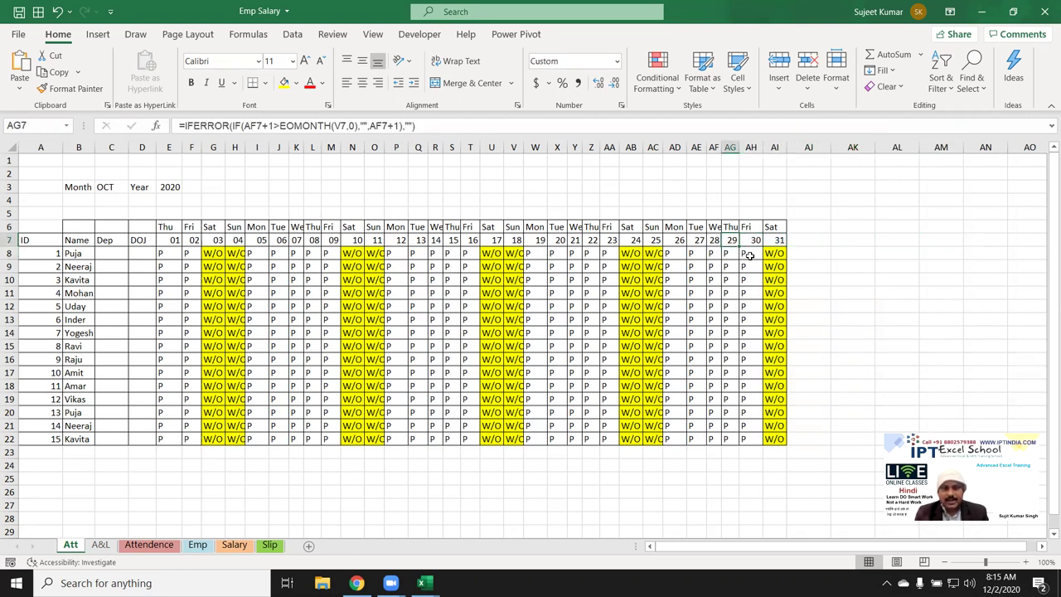
key("Right")
key("Left")
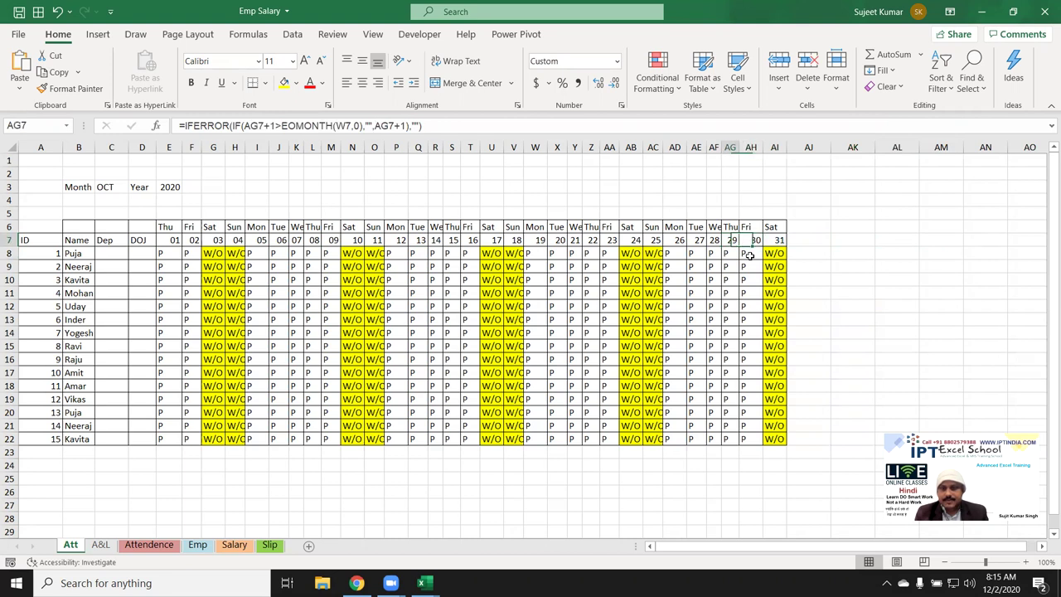
key("Down")
key("Up")
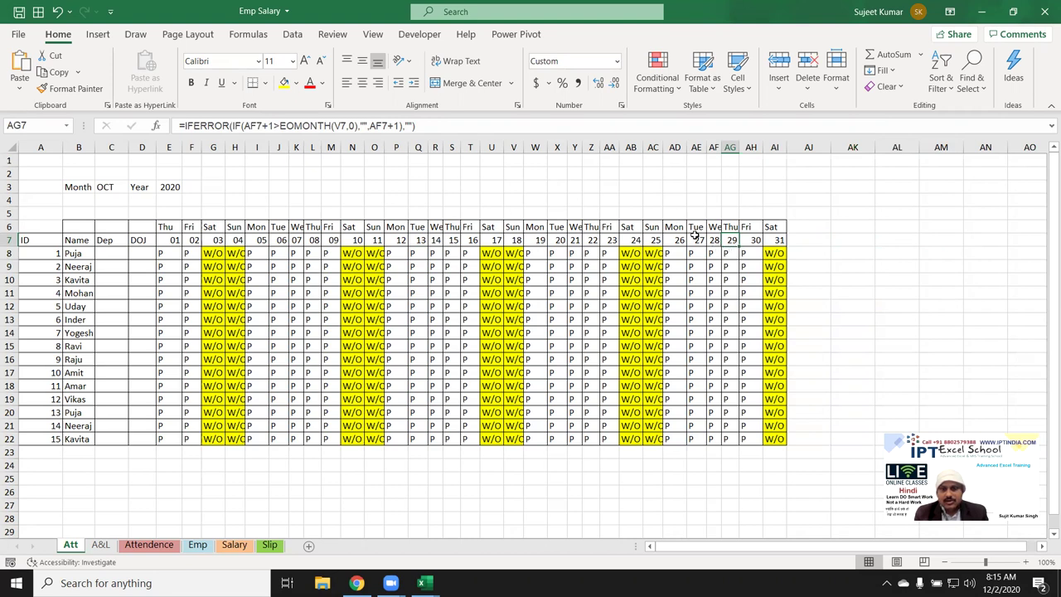
double_click(363, 125)
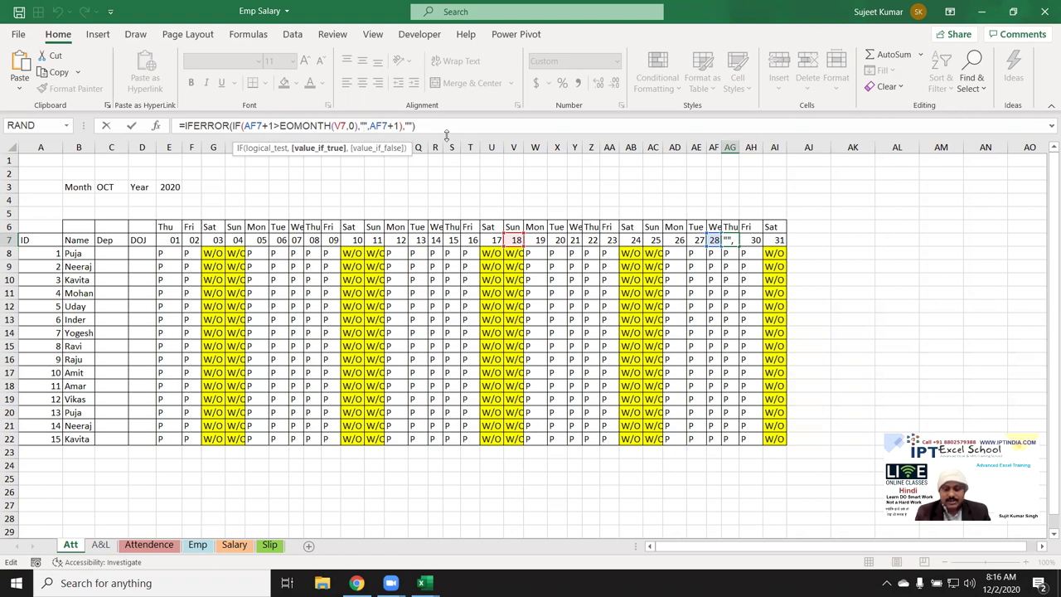
Replace the empty "" values in AG7's IFERROR/EOMONTH formula with P and commit it
type("P")
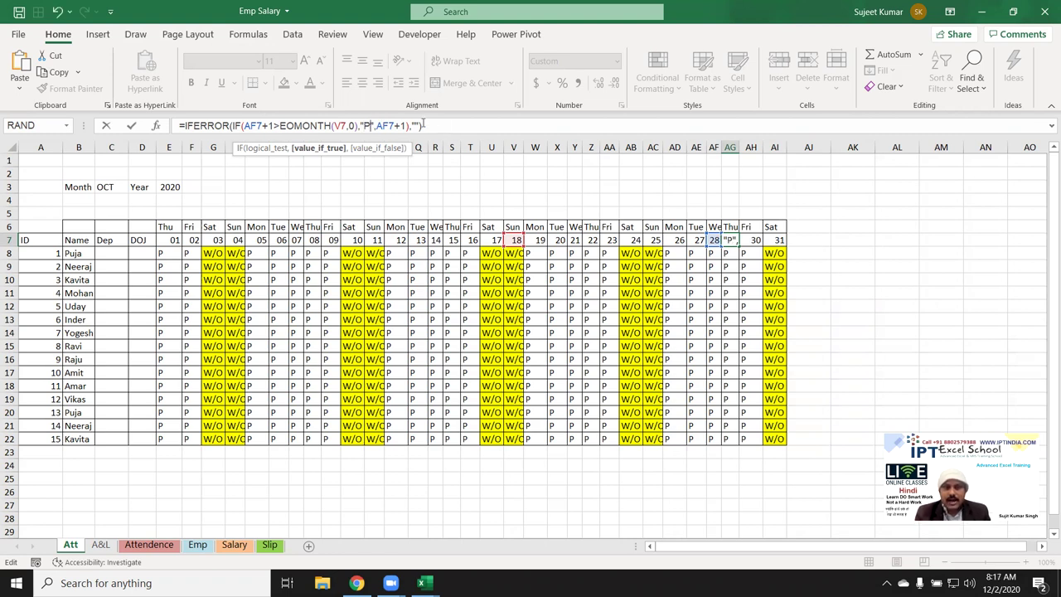
left_click(418, 124)
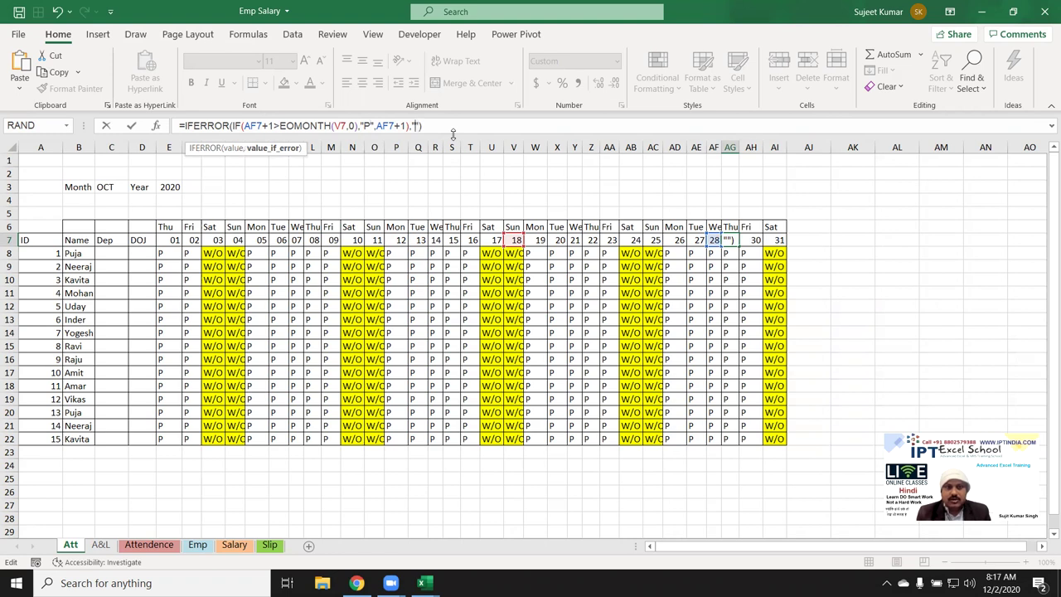
type("P")
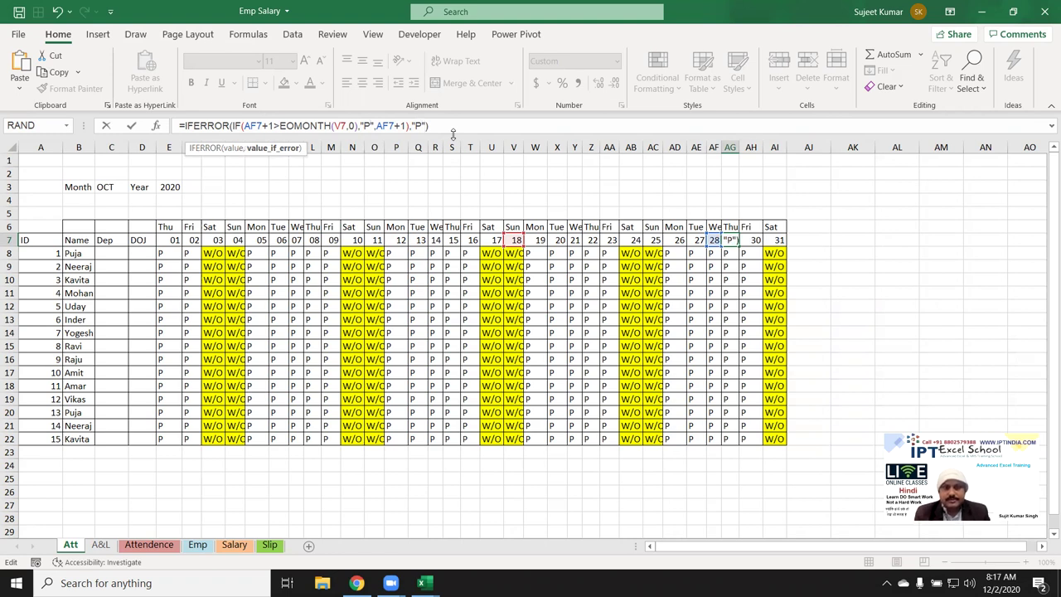
key("Return")
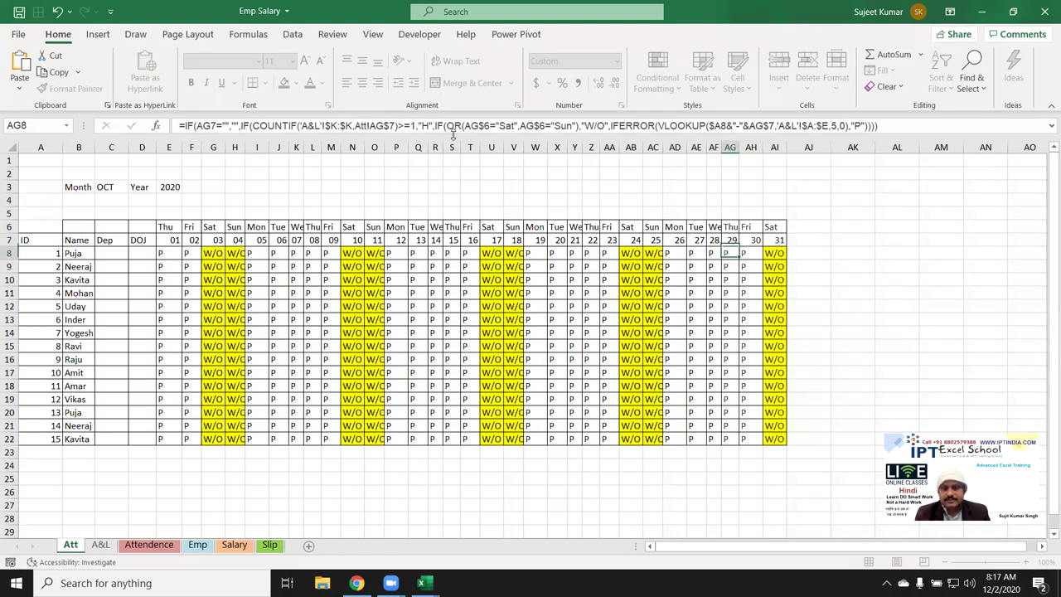
Begin AG8's attendance formula with IF(AG7="p", followed by a COUNTIF function
key("Up")
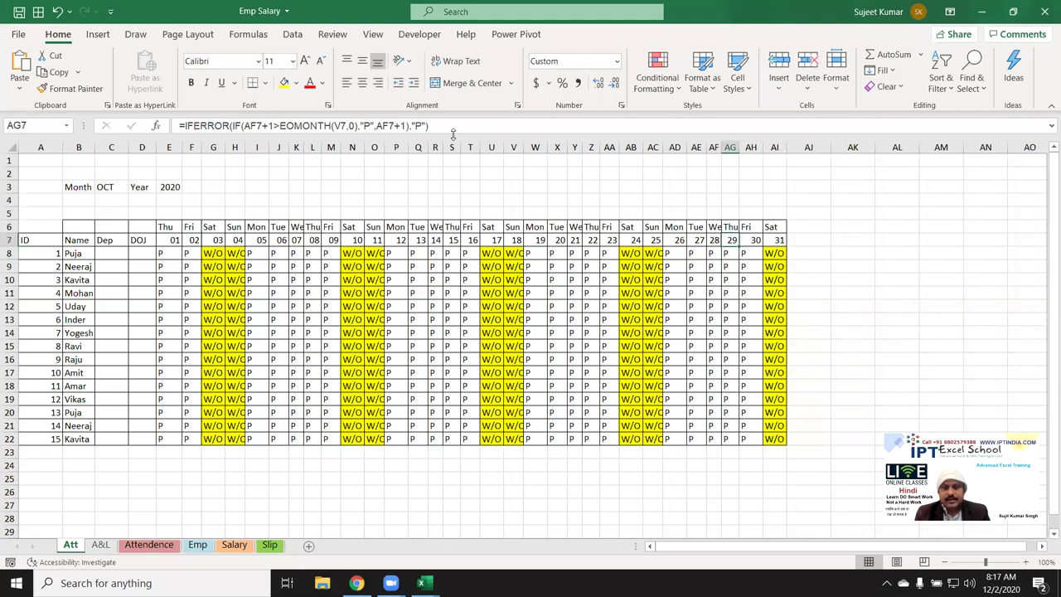
key("Down")
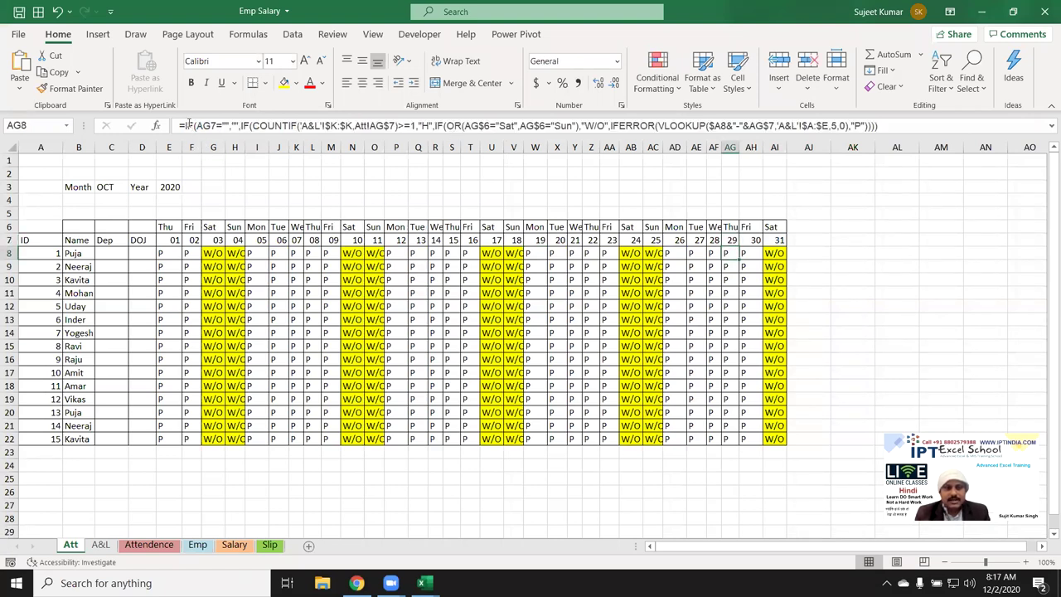
left_click(182, 125)
type("IF(")
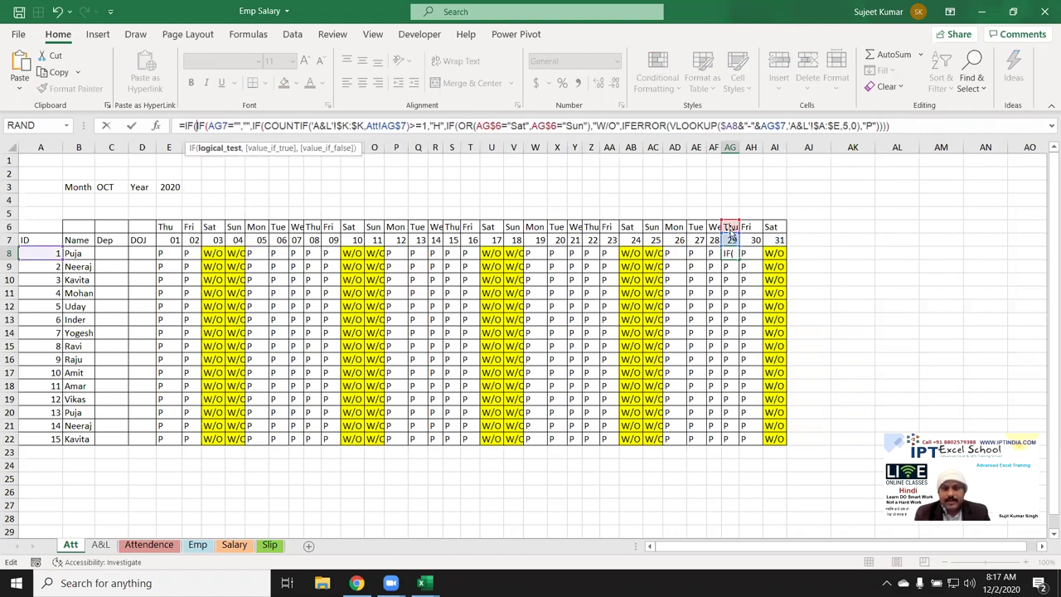
left_click(732, 240)
type("=\"p\"")
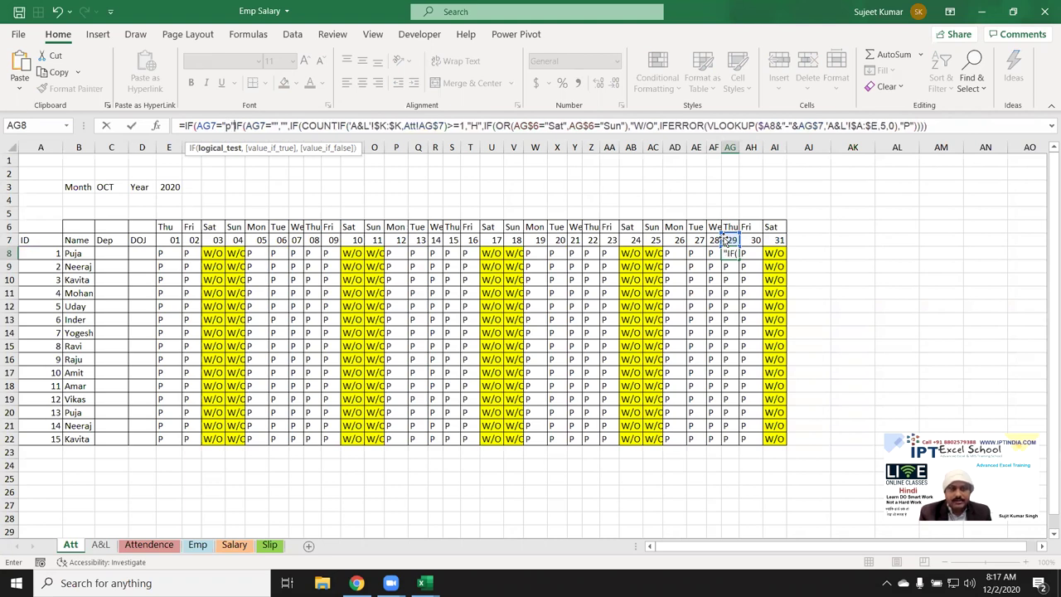
key("BackSpace")
key("BackSpace")
type("p")
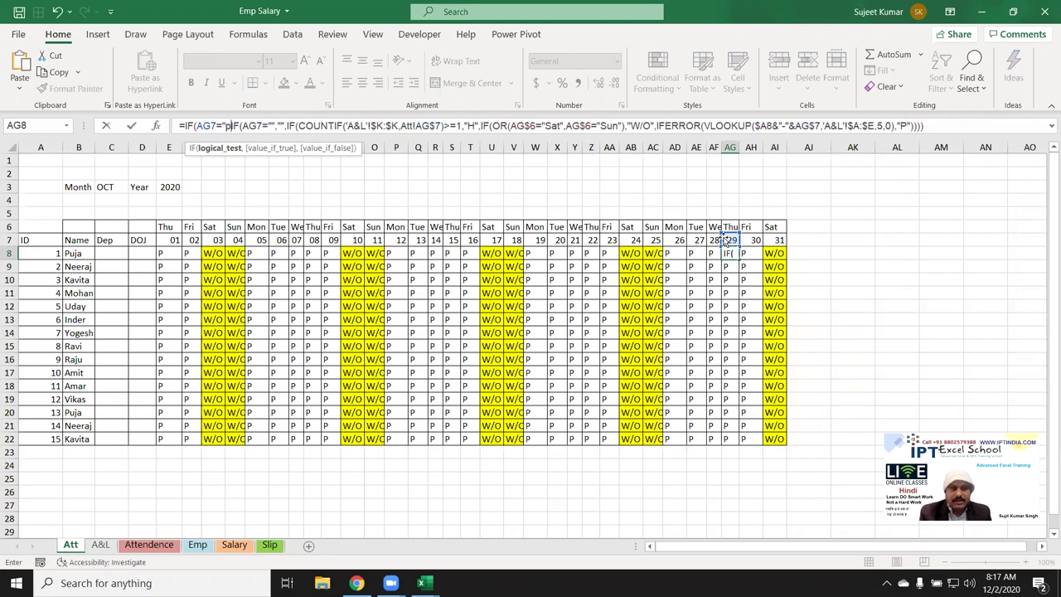
type("\",")
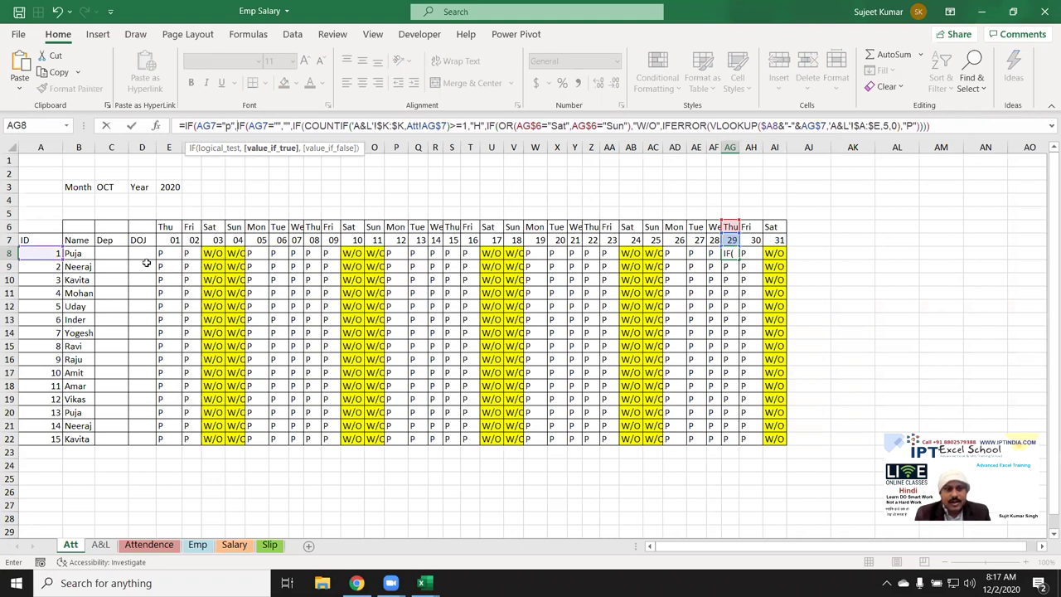
type("c")
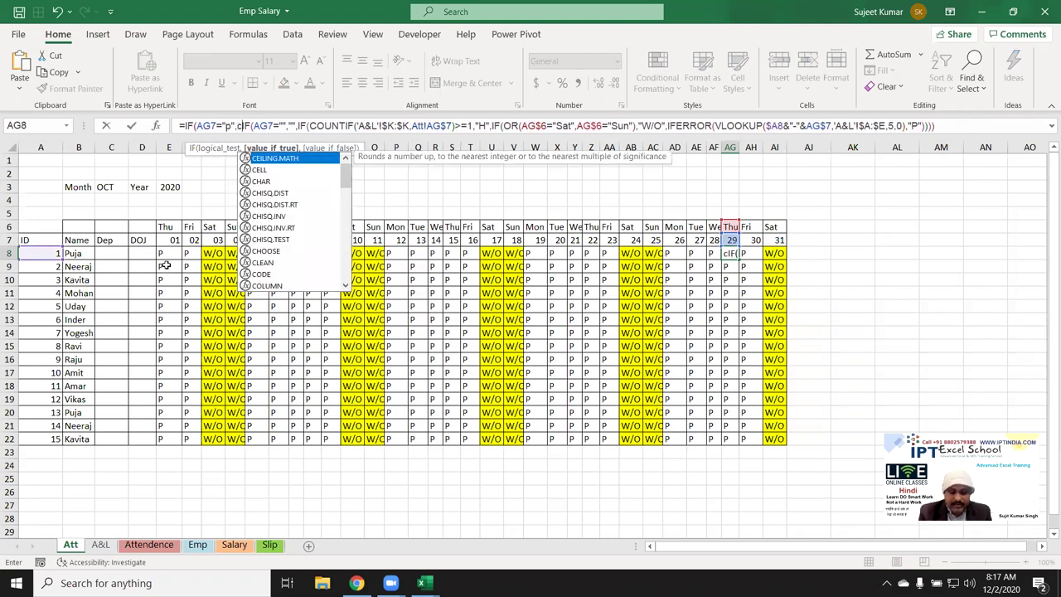
type("ou")
key("Down")
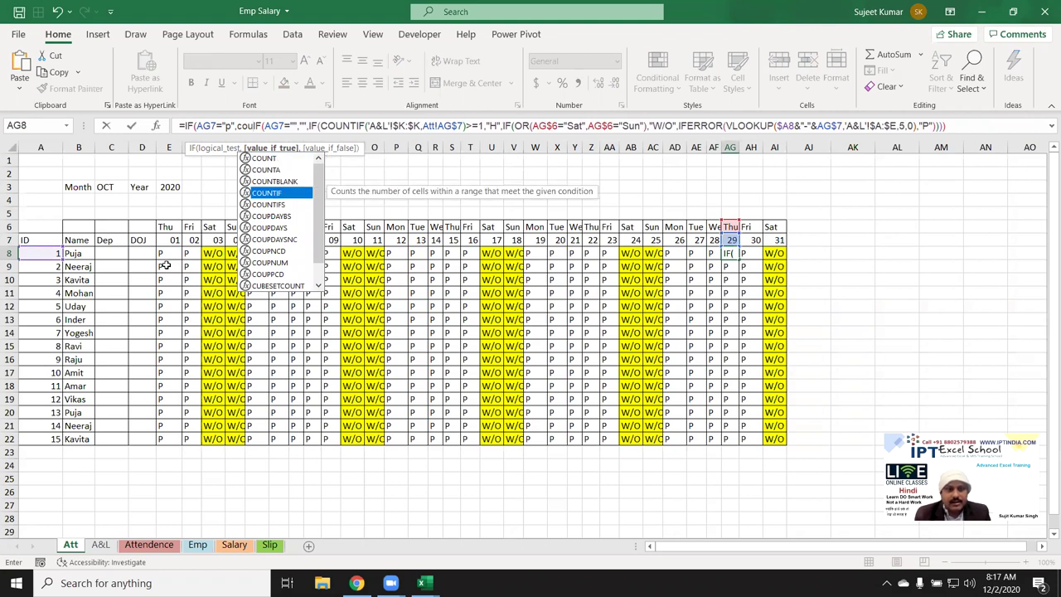
key("Tab")
Count "P" over E8:AF8 in AG8's formula, commit it and accept Excel's correction
left_click_drag(161, 256, 619, 245)
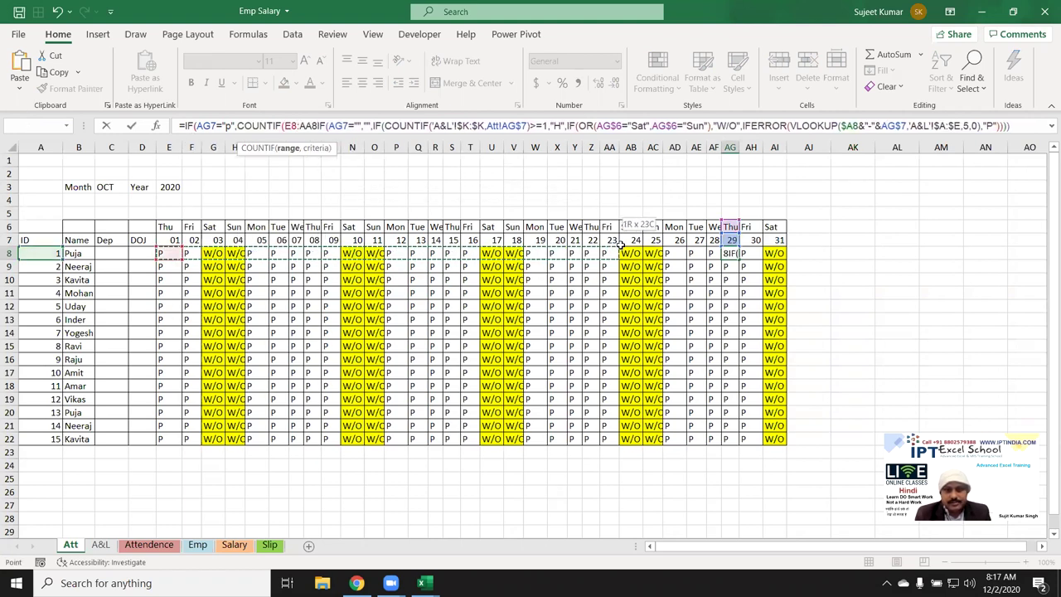
left_click_drag(620, 246, 711, 255)
type(",\"P\")")
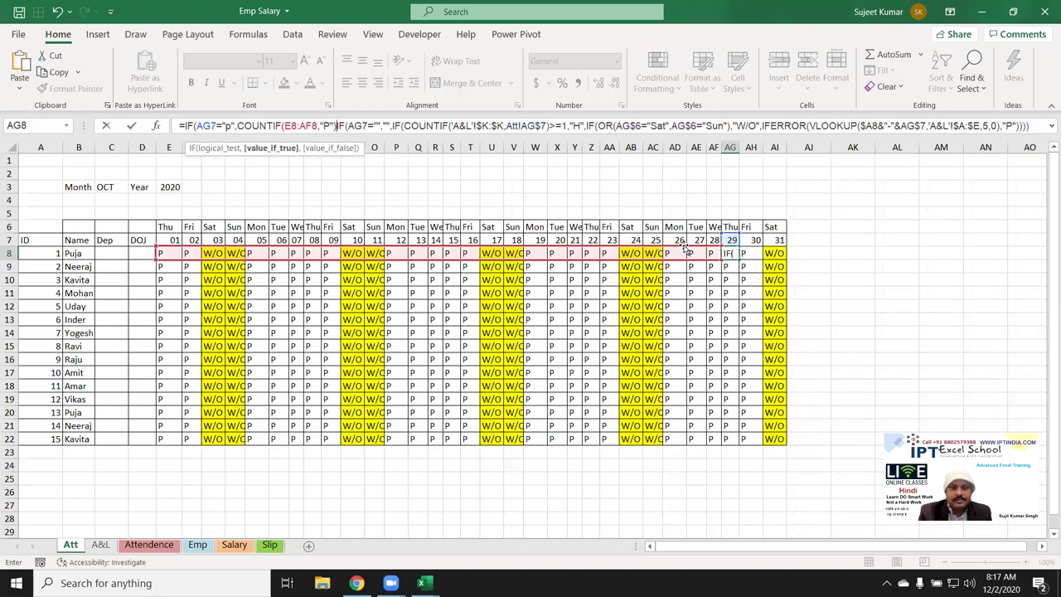
type(",")
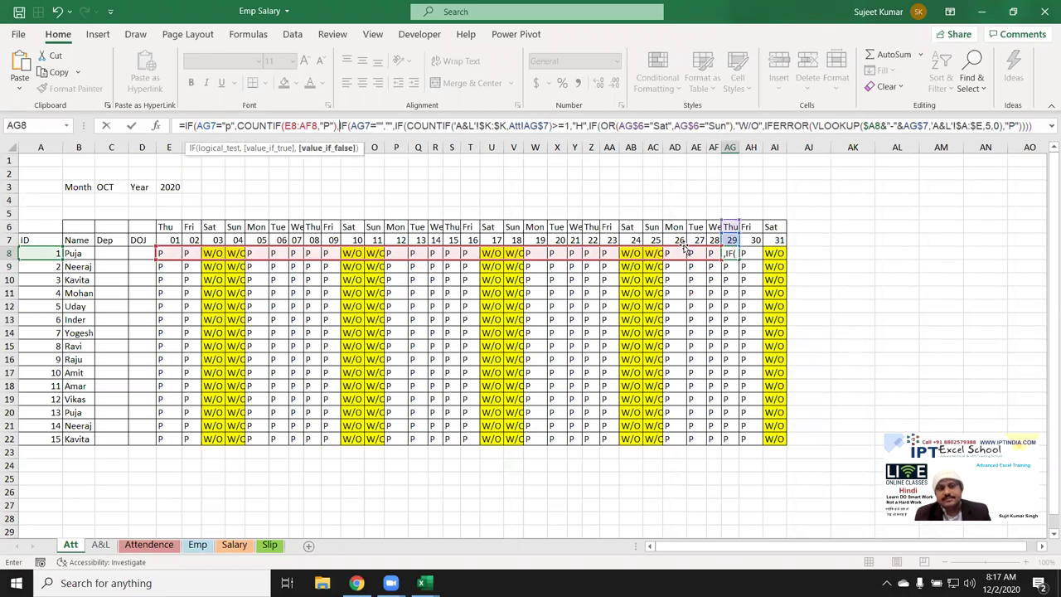
key("Return")
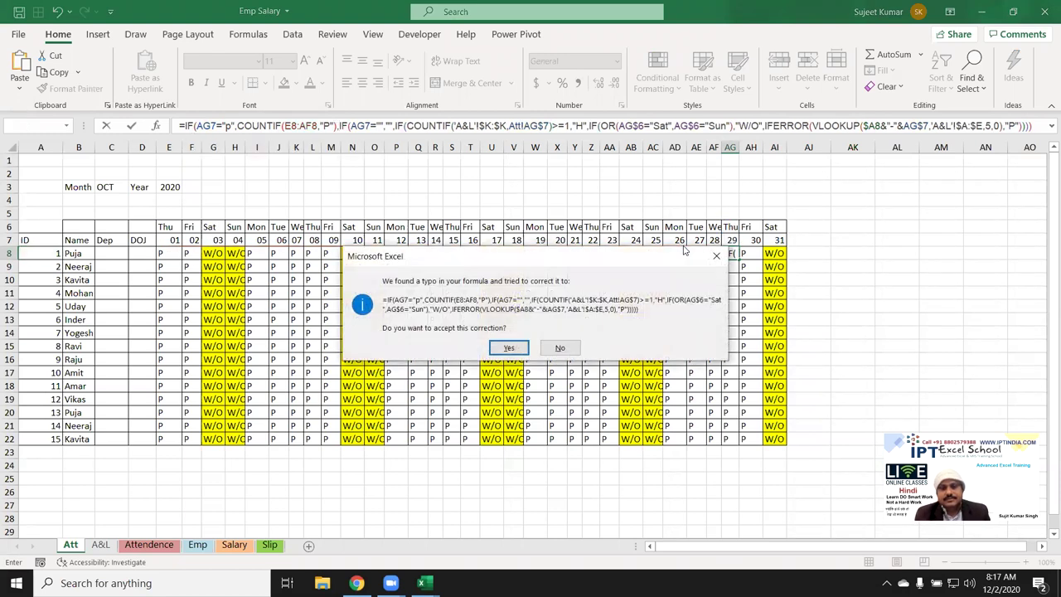
key("Return")
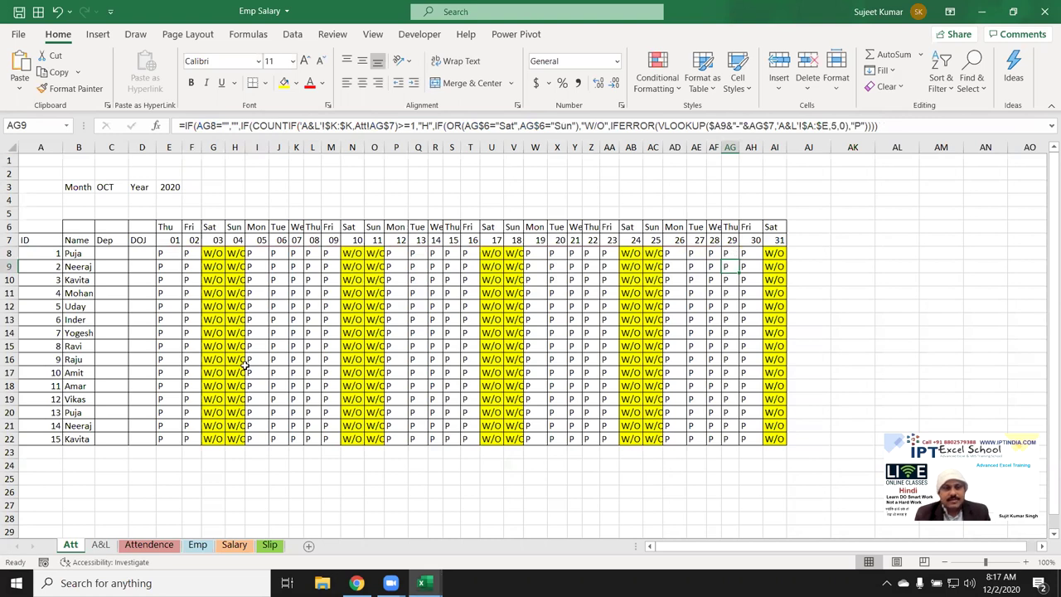
Set the year in E3 to 2019 and choose FEB in C3's month dropdown
left_click(168, 186)
type("2019")
key("Return")
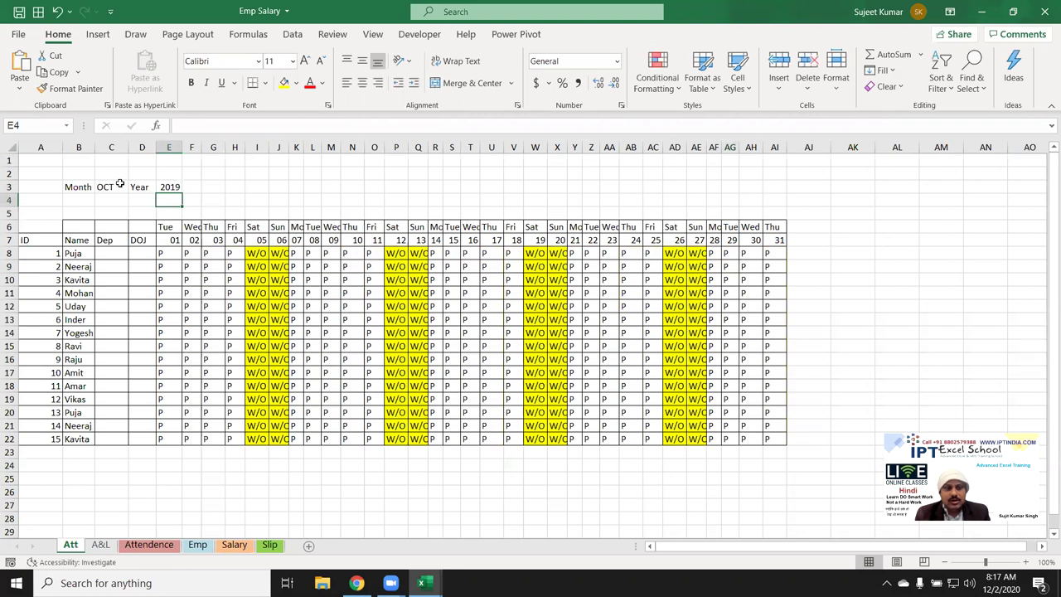
left_click(114, 184)
left_click(135, 188)
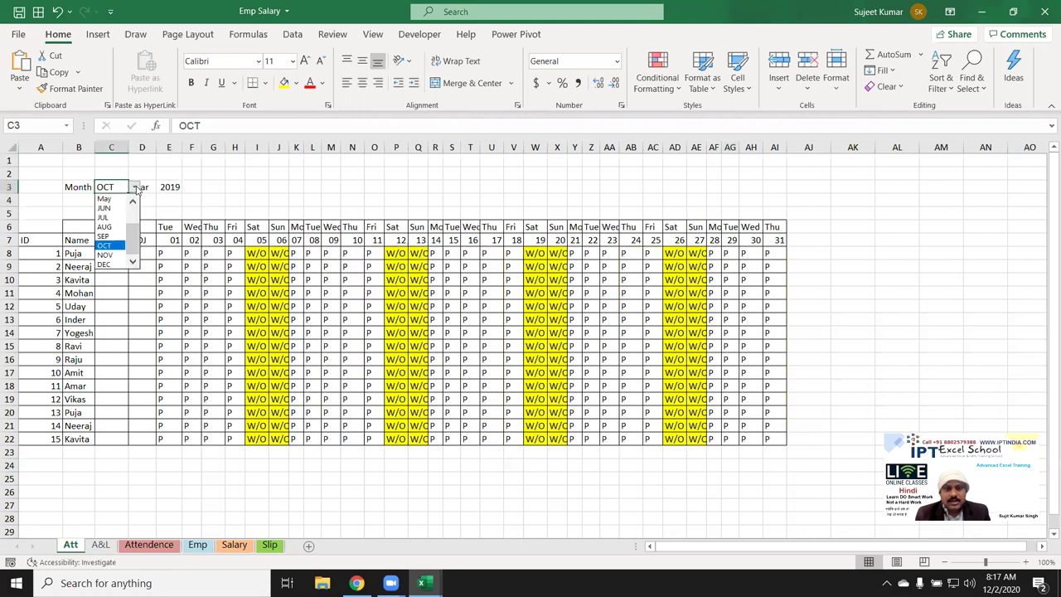
scroll(123, 211, "up", 2)
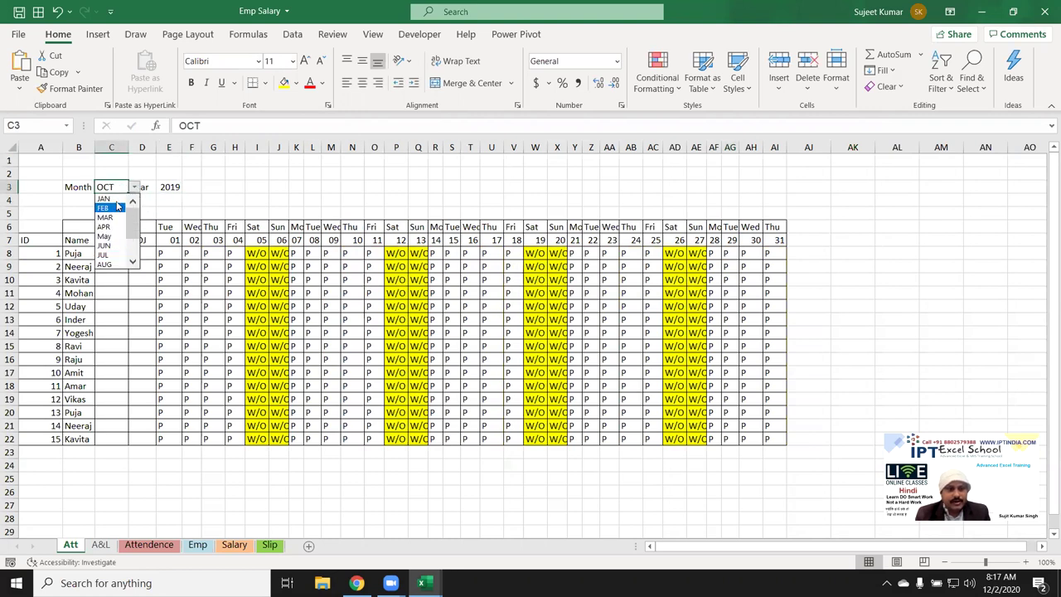
left_click(122, 209)
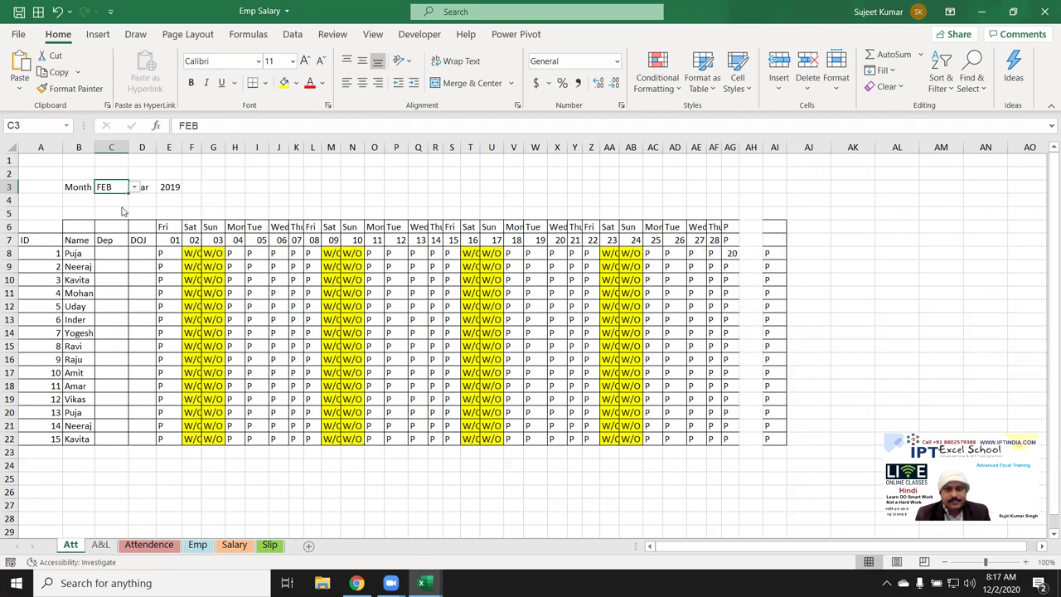
Make AG8's AG7 reference absolute ($AG$7) and fill the formula down to AG22
left_click(723, 253)
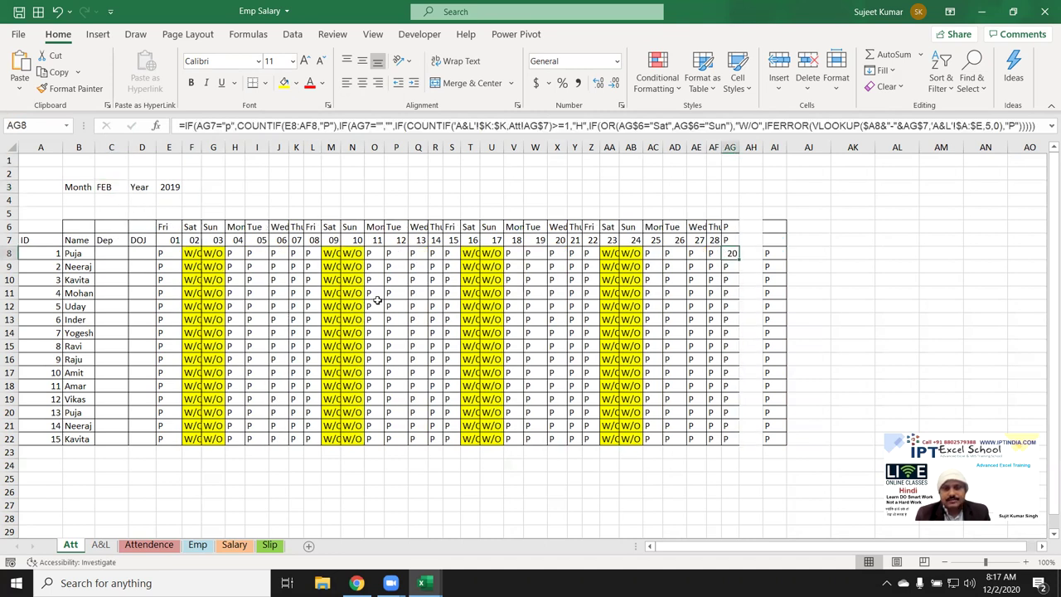
key("Up")
key("Up")
key("Down")
key("Down")
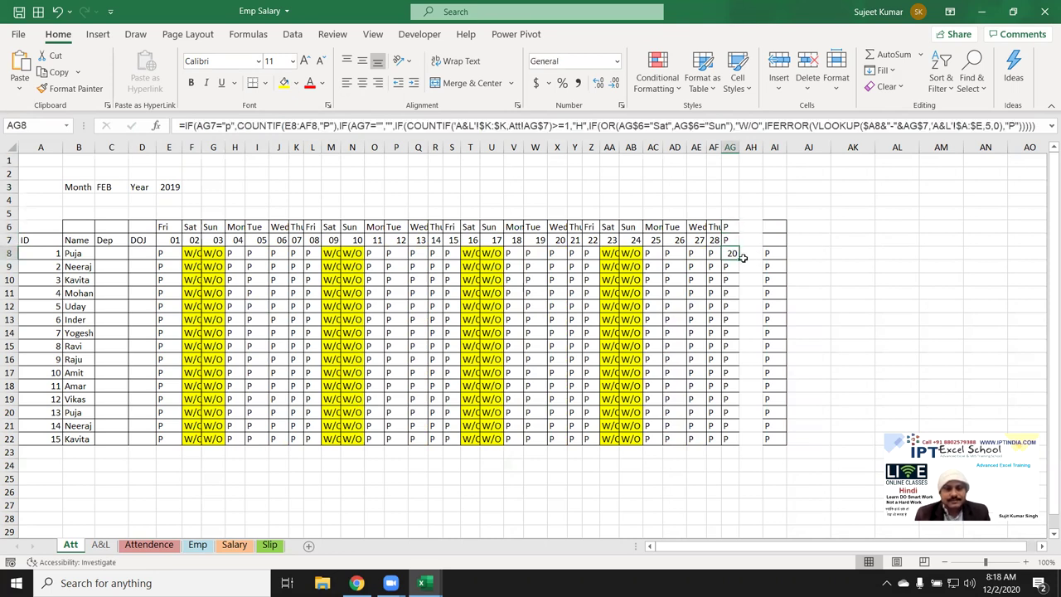
left_click(206, 125)
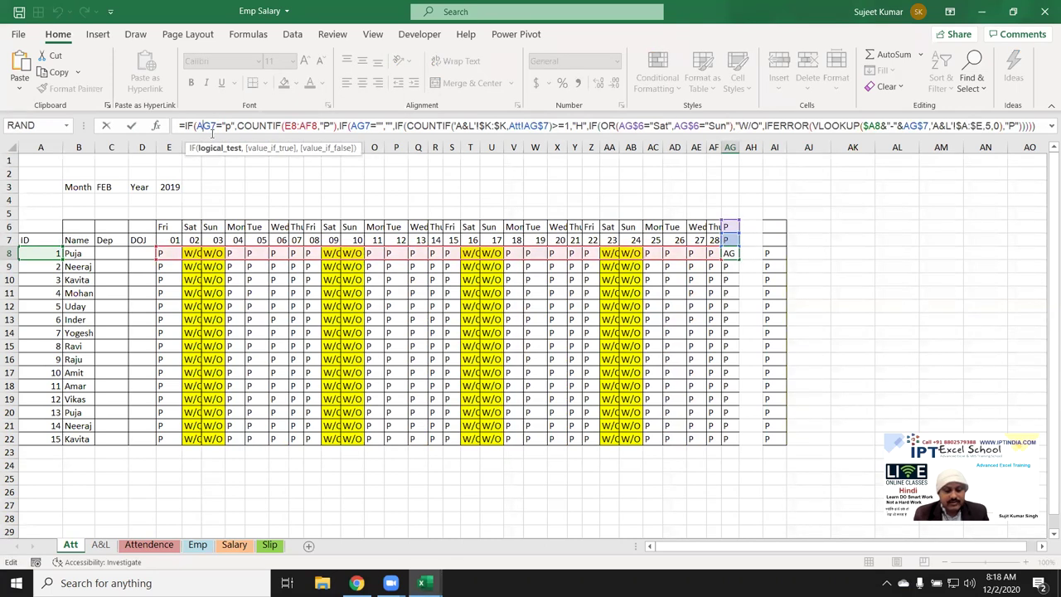
key("F4")
key("ctrl+Return")
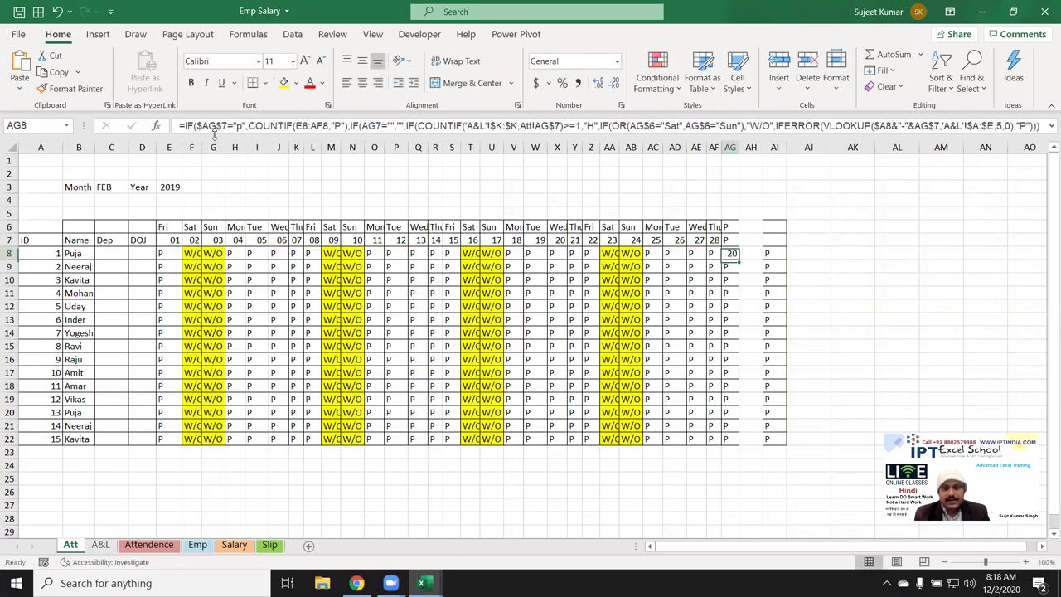
double_click(737, 260)
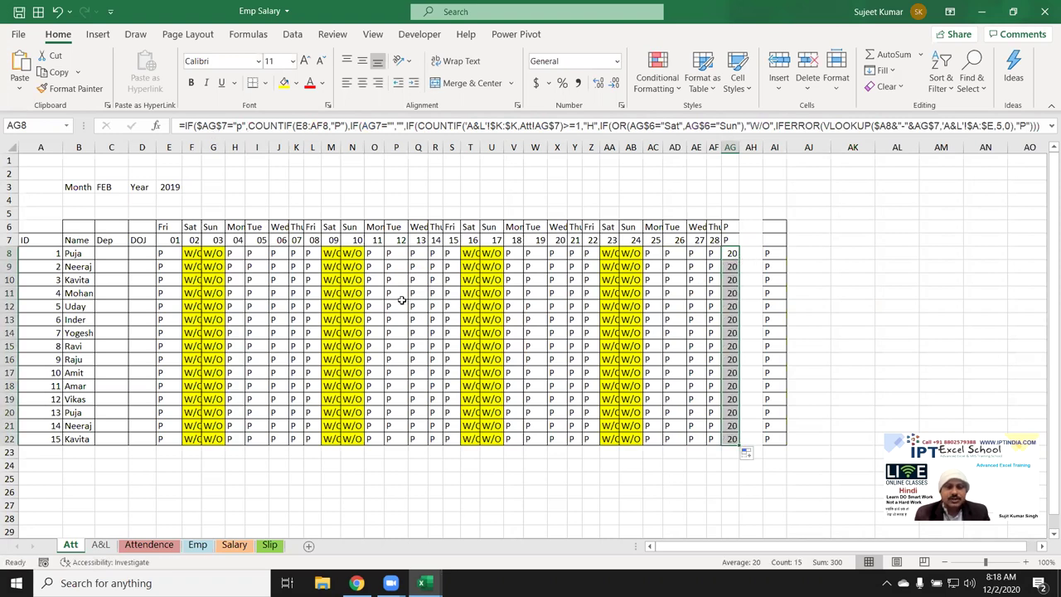
Undo the month, year and AG8 formula changes with Ctrl+Z
left_click(748, 239)
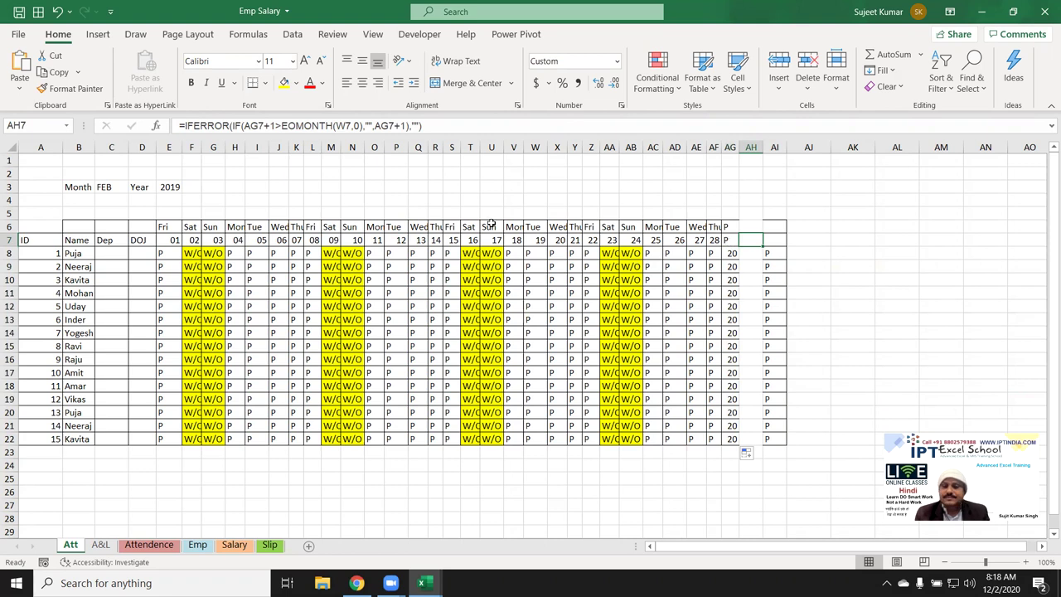
key("ctrl+z")
key("ctrl+z")
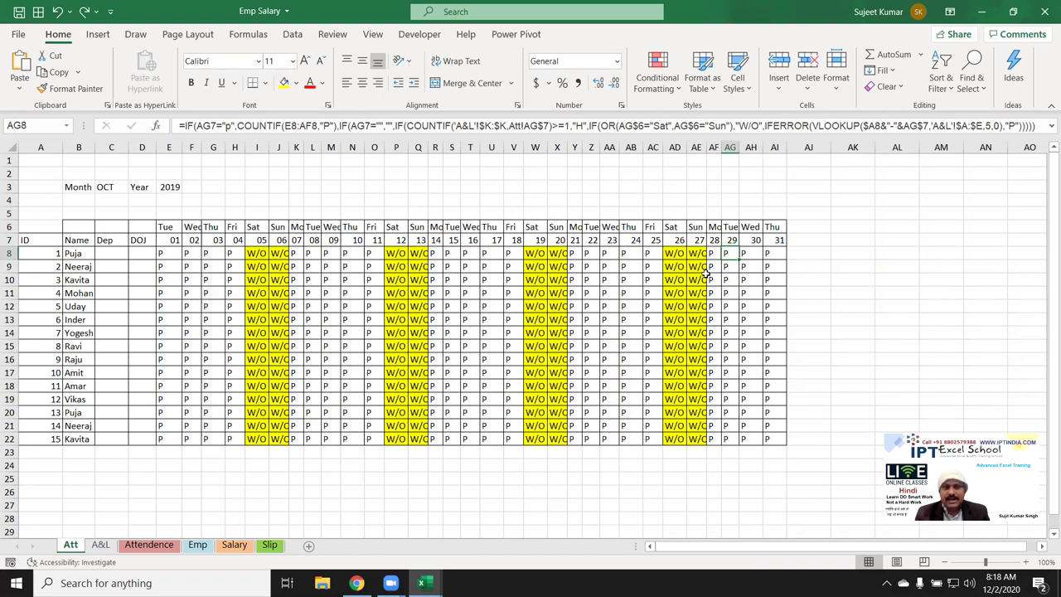
key("ctrl+z")
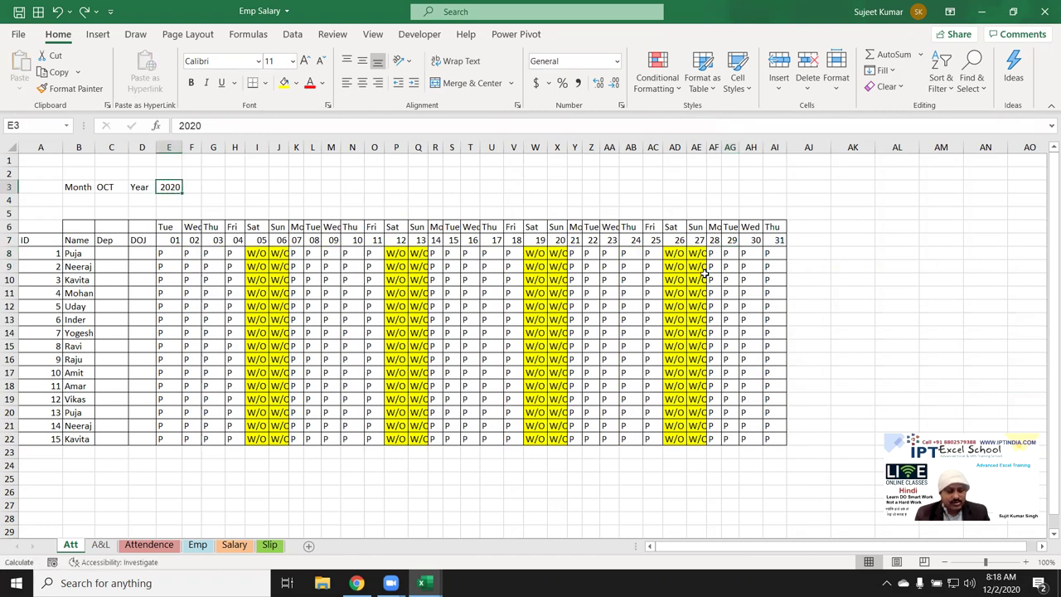
key("ctrl+z")
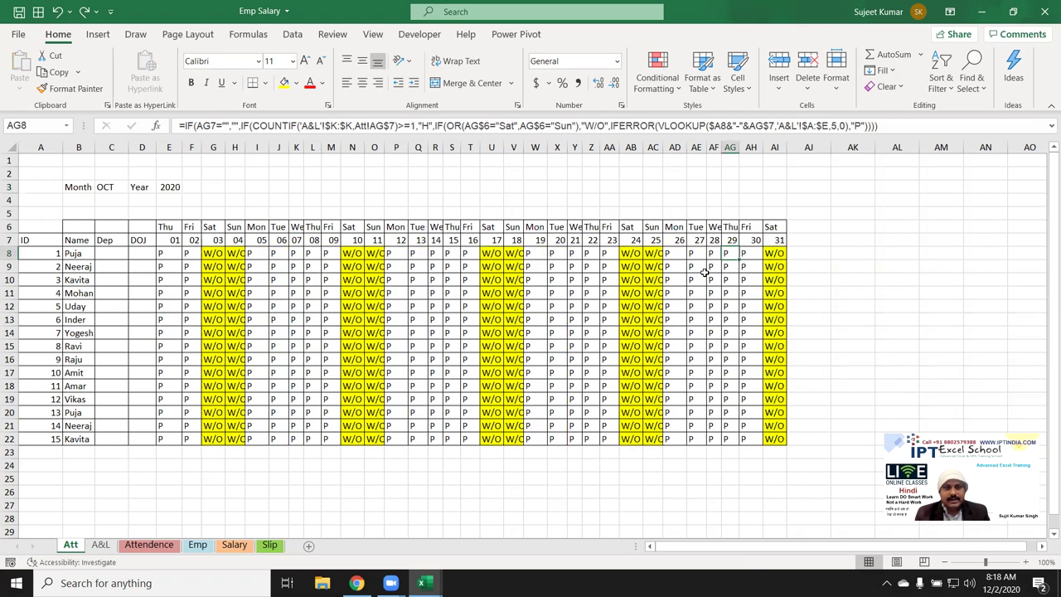
Review the AG7, AG8 and AH8 formulas and select the empty header cells right of the calendar
key("Up")
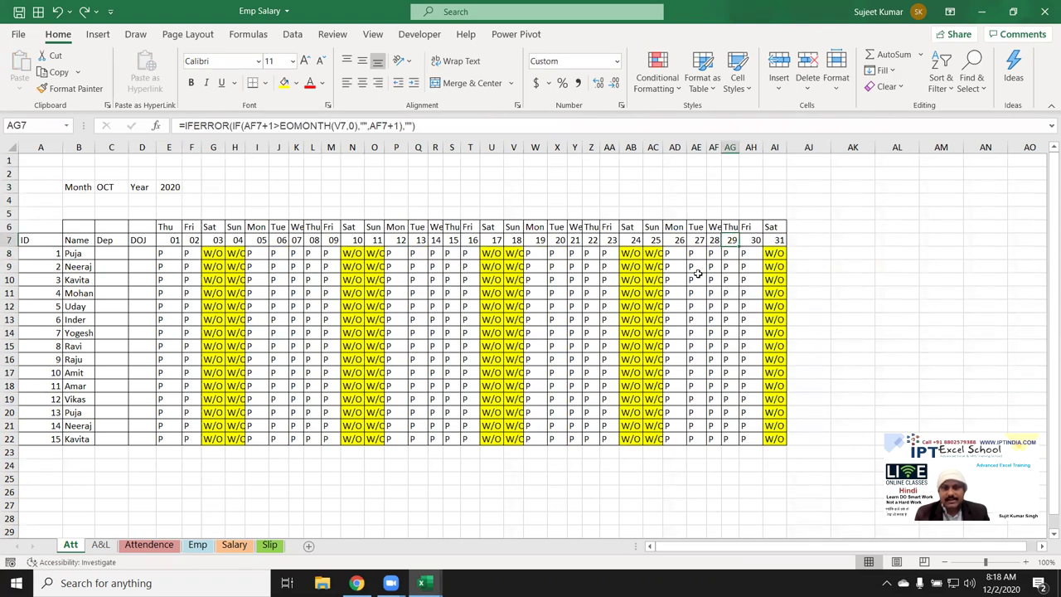
left_click(726, 255)
left_click(748, 255)
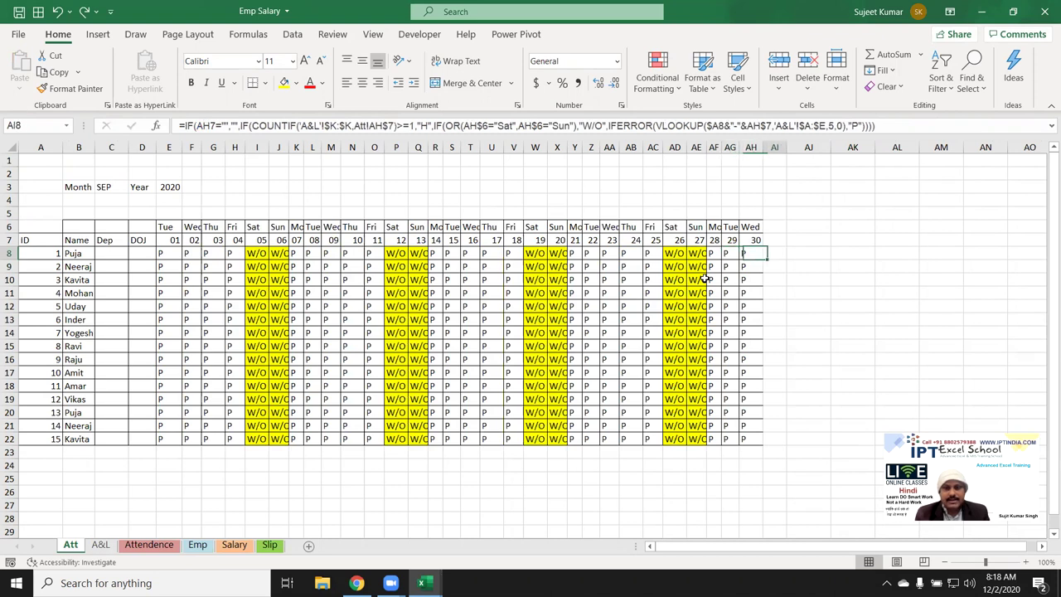
key("Left")
key("Up")
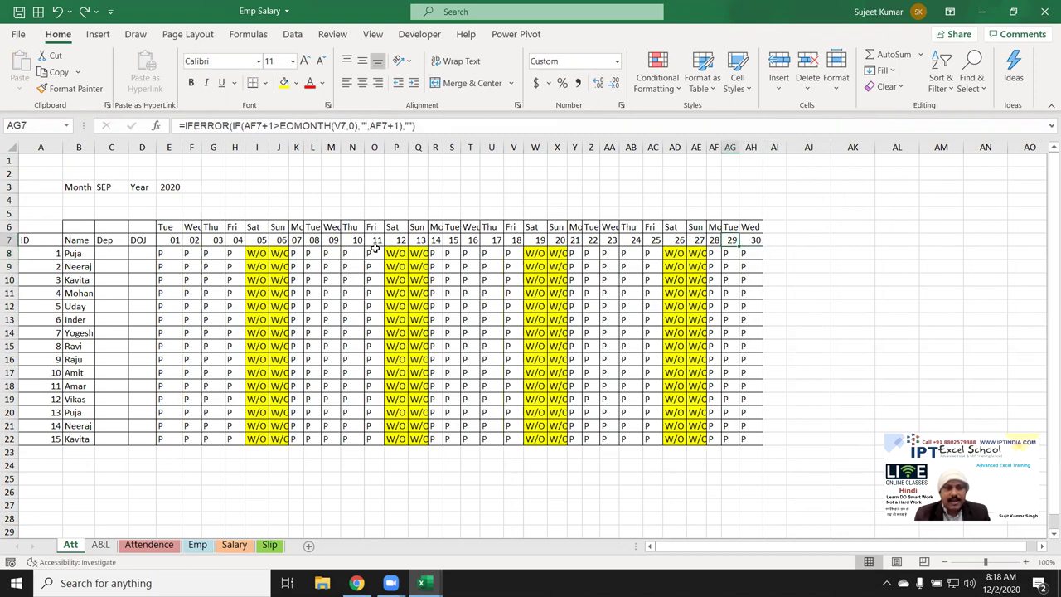
left_click_drag(803, 230, 936, 227)
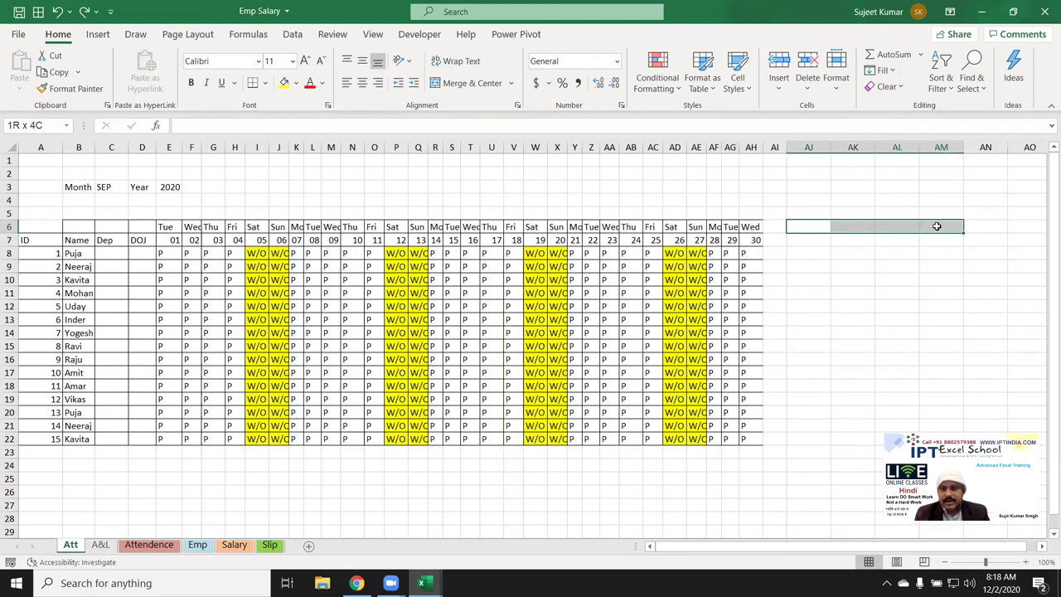
Type the headers P, L and A into AJ7, AK7 and AL7
left_click(817, 239)
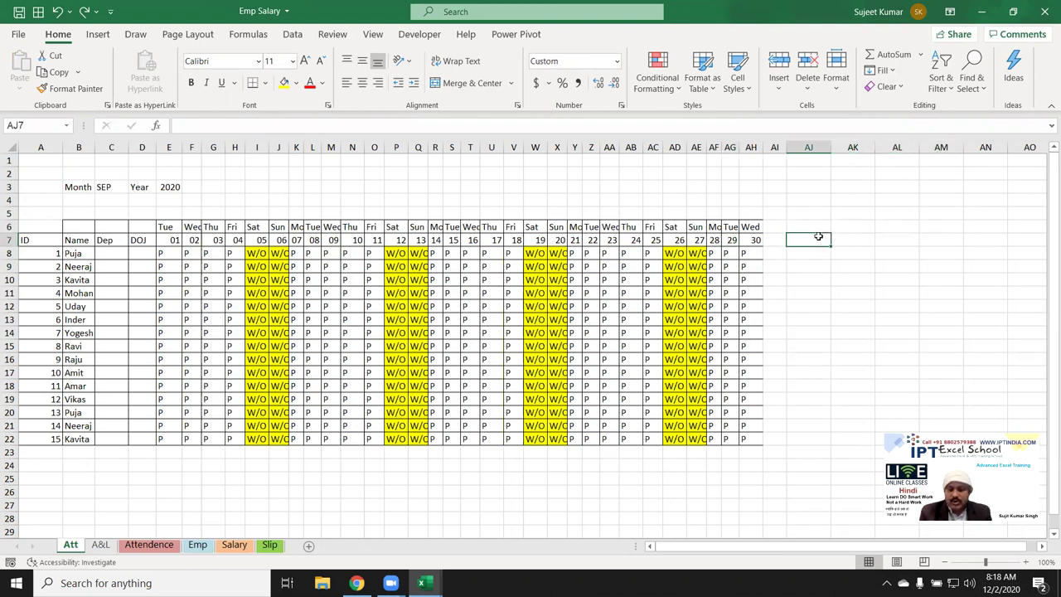
type("P")
key("Tab")
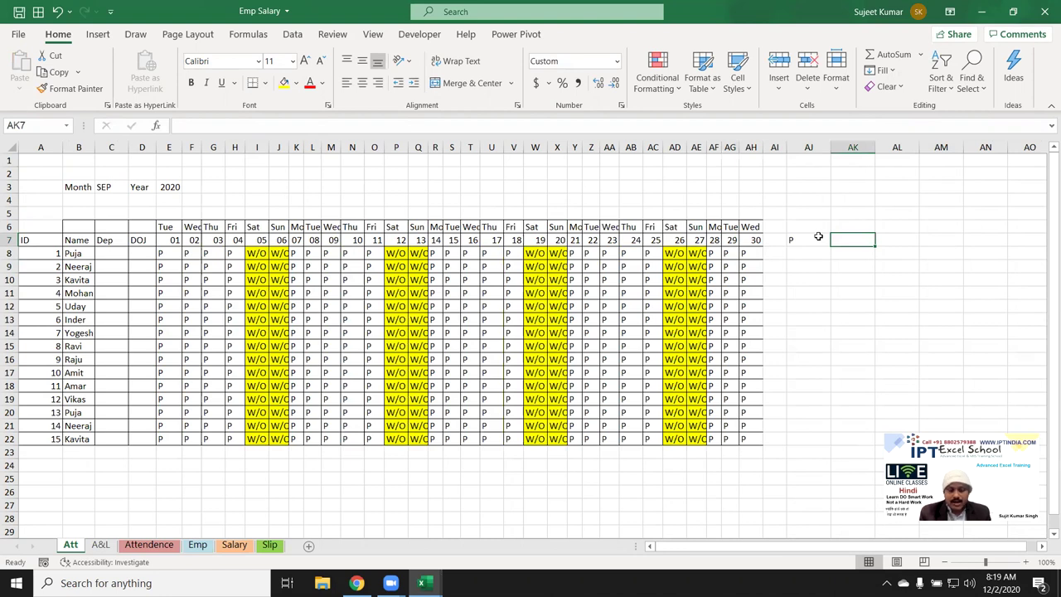
type("L")
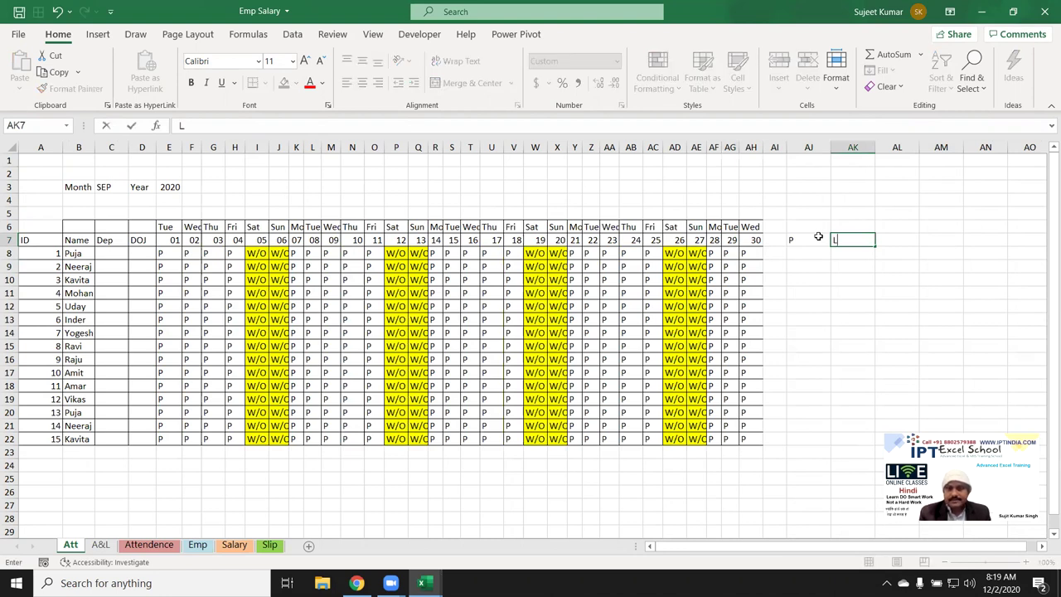
key("Tab")
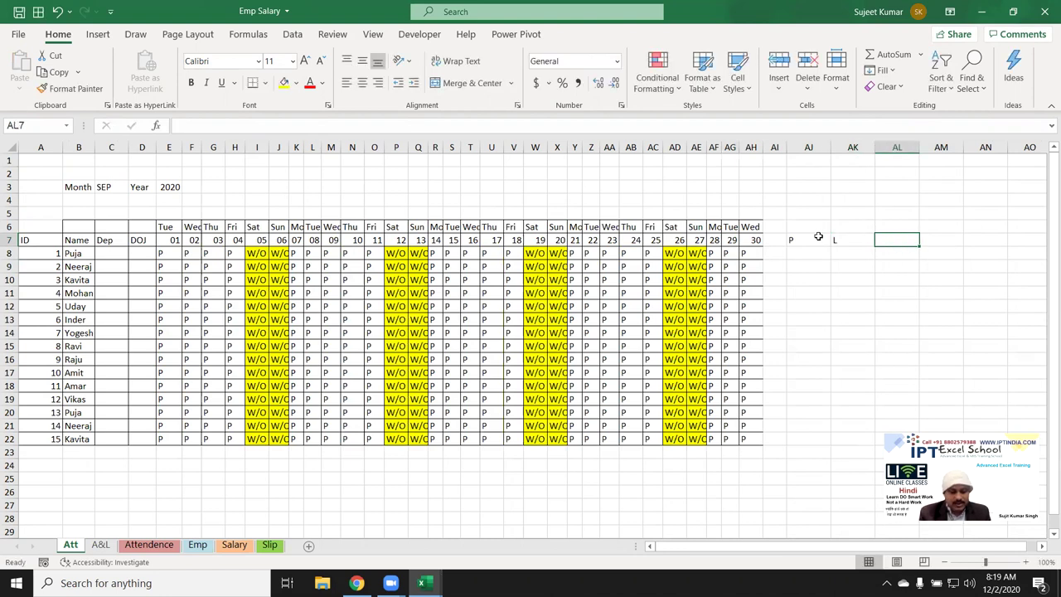
type("A")
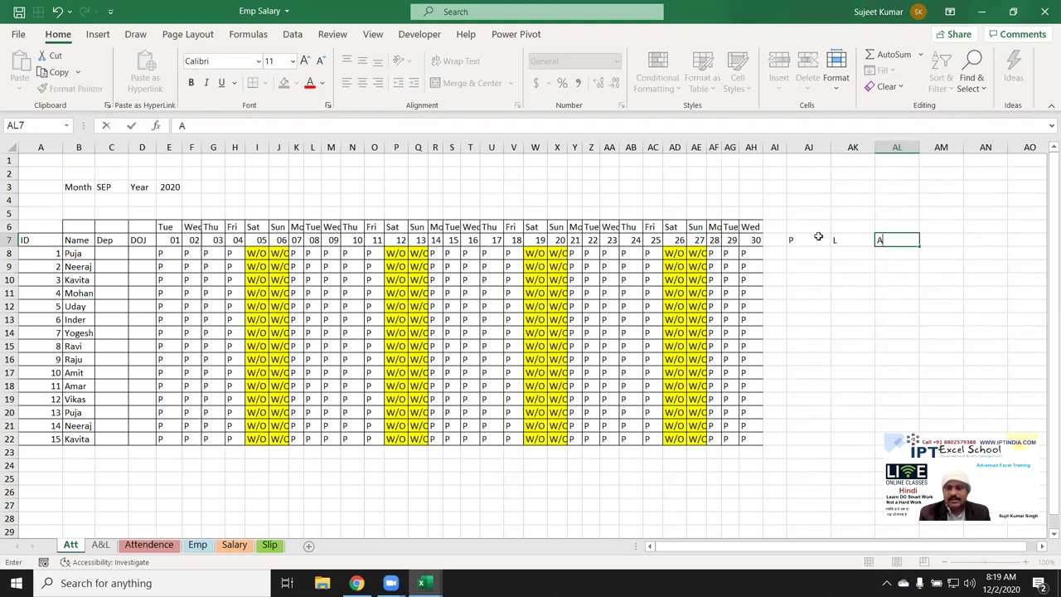
key("Tab")
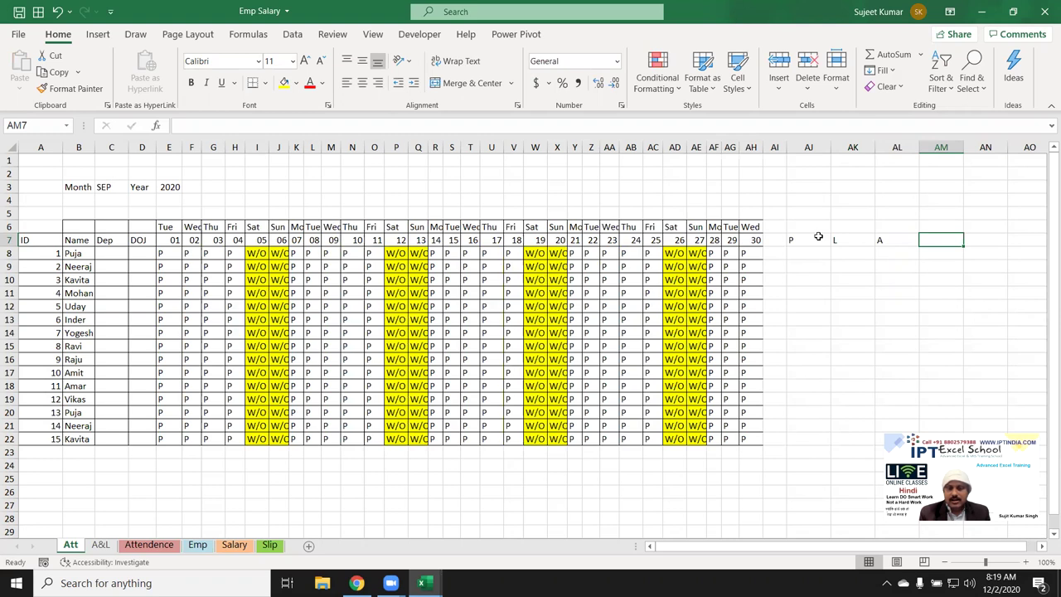
Add the Coff header in AM7 and move to the first employee's P count cell AJ8
key("Left")
key("Left")
key("Left")
key("shift+Right")
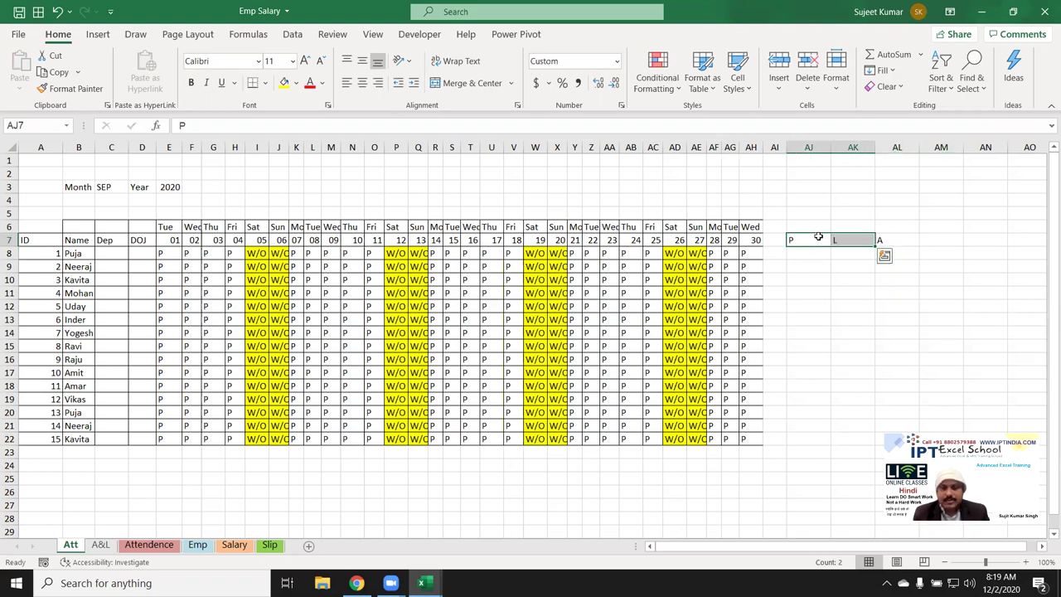
key("Right")
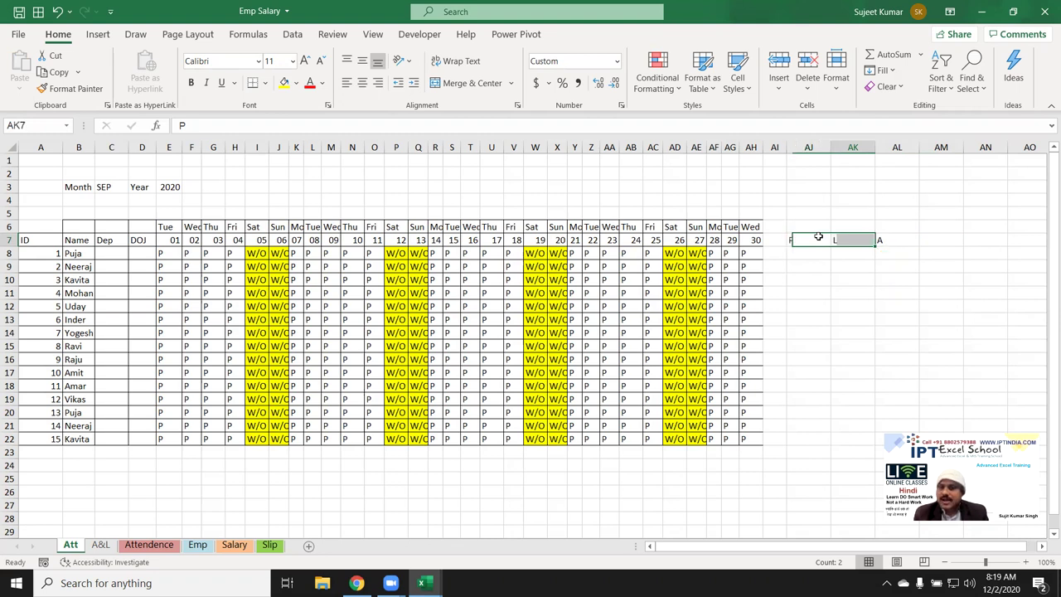
key("Right")
key("Right")
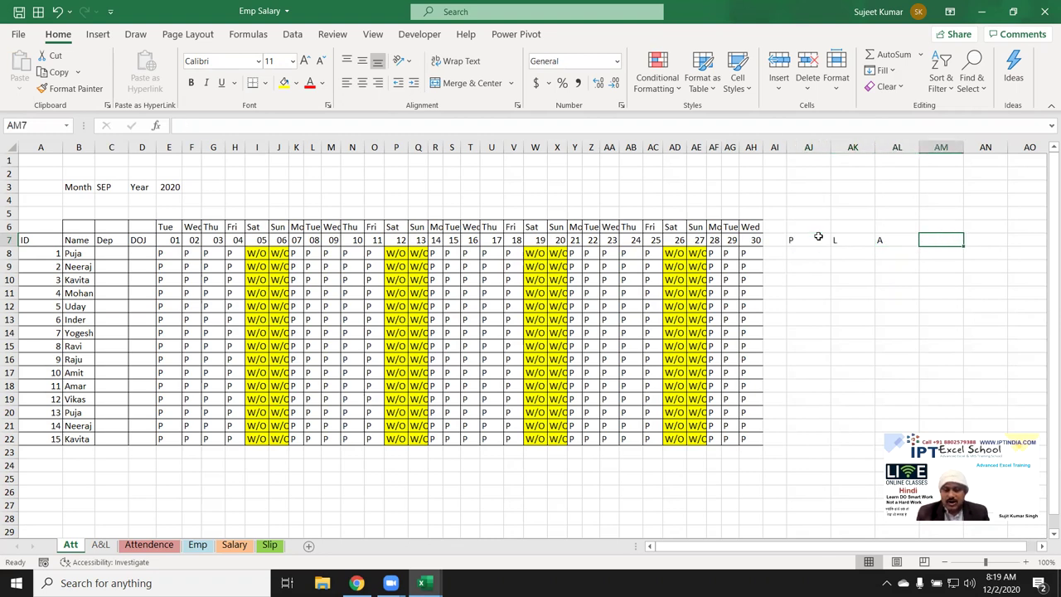
type("C")
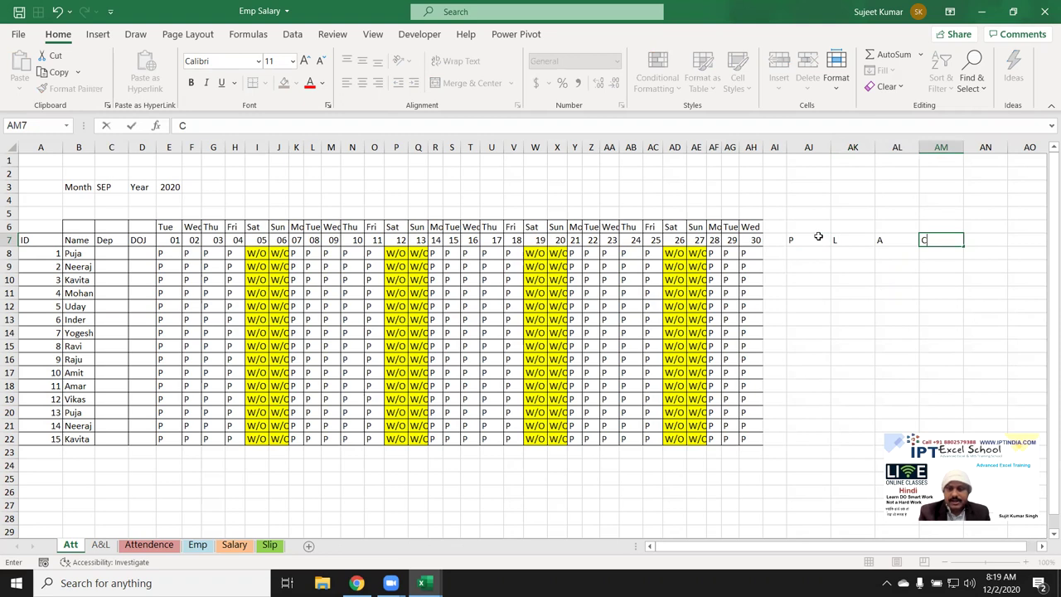
type("off")
key("Return")
key("Up")
key("Down")
key("Left")
key("Left")
key("Left")
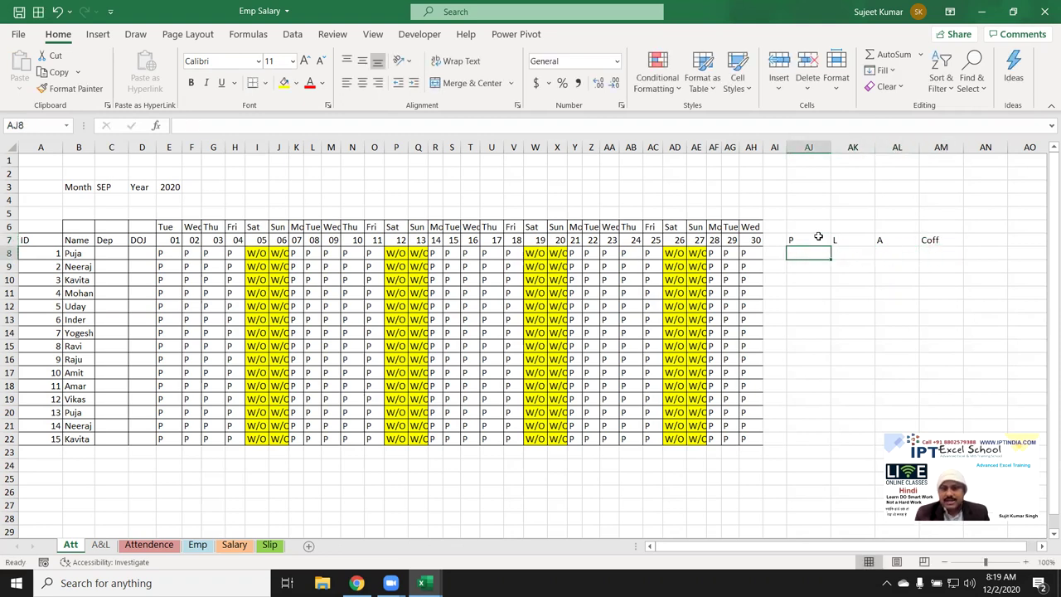
Enter =COUNTIF(E8:AI8,AJ7) in AJ8 to count the first employee's P days
key("Up")
key("Up")
key("Down")
key("Down")
type("=c")
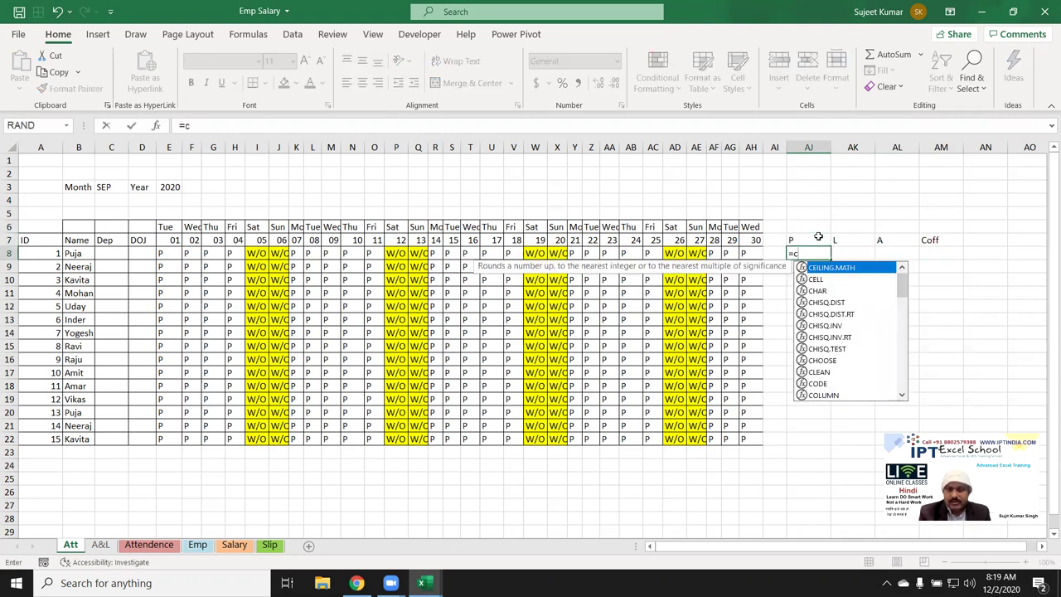
type("oun")
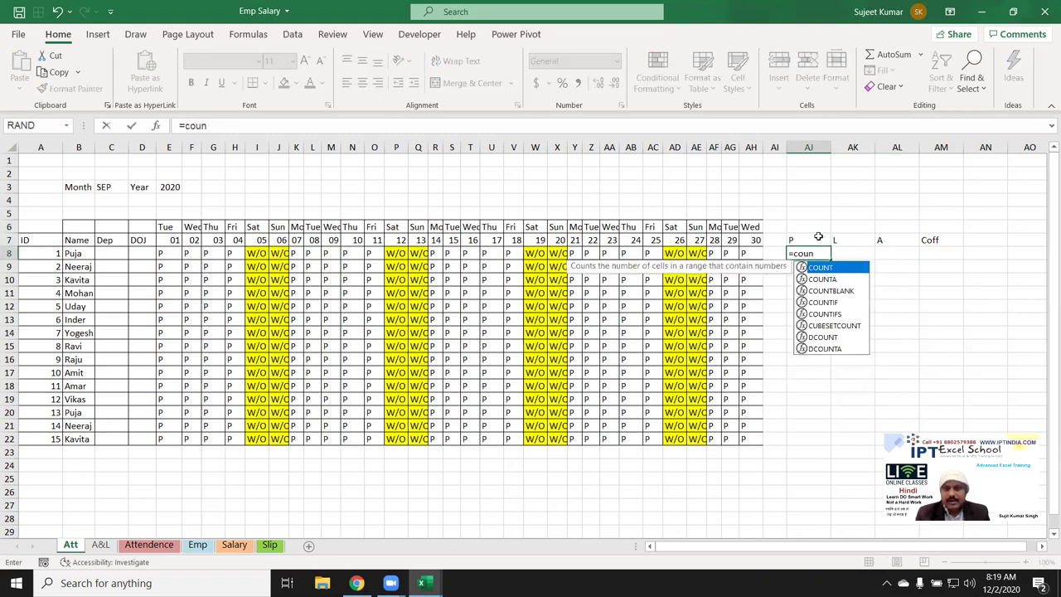
key("Down")
key("Down")
key("Down")
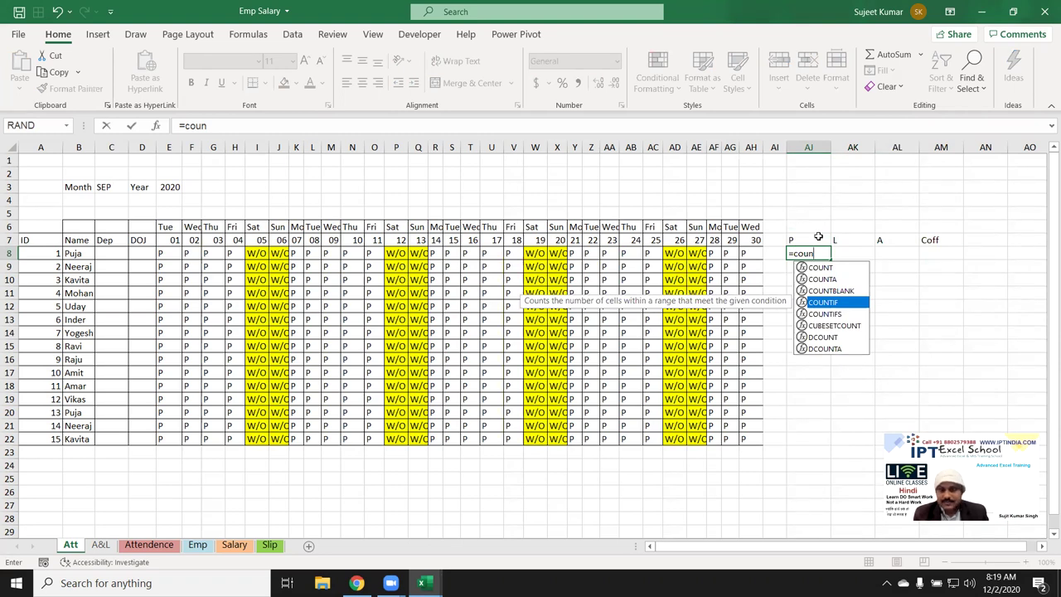
key("Tab")
key("Left")
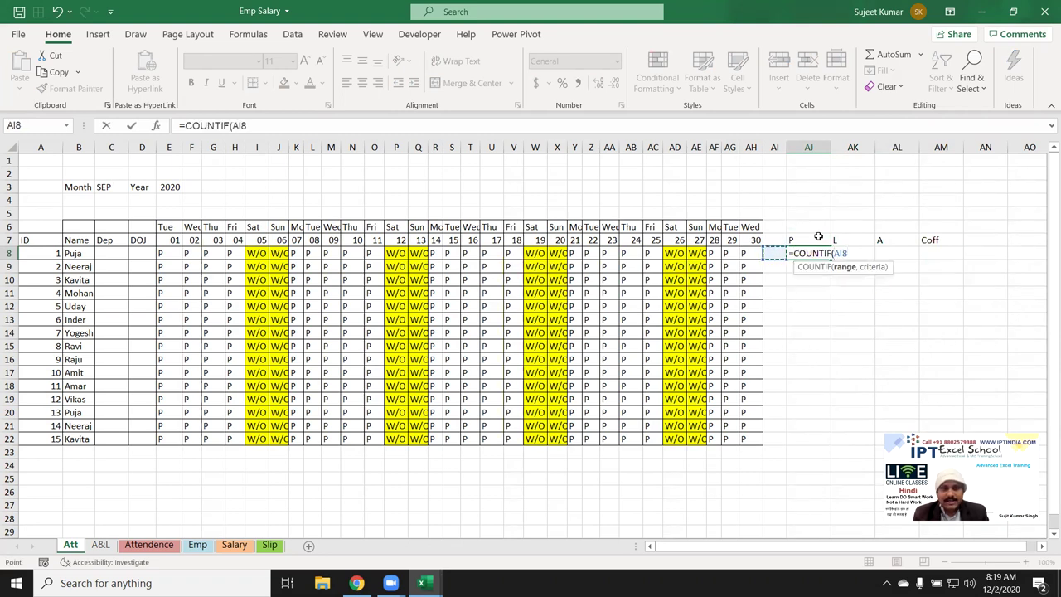
key("ctrl+shift+Left")
key("ctrl+shift+Left")
type(",")
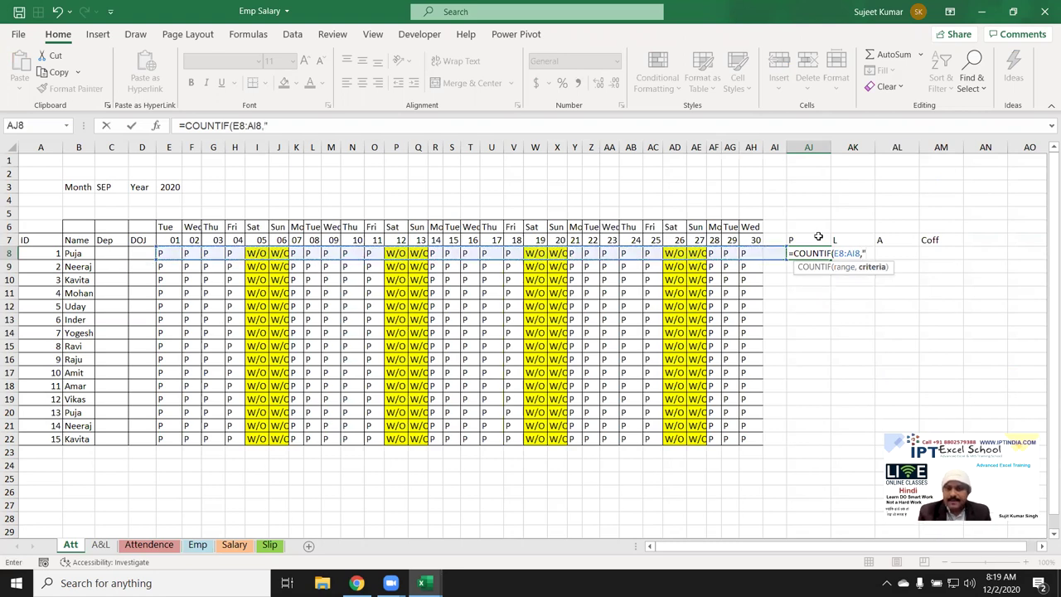
left_click(818, 240)
key("ctrl+Return")
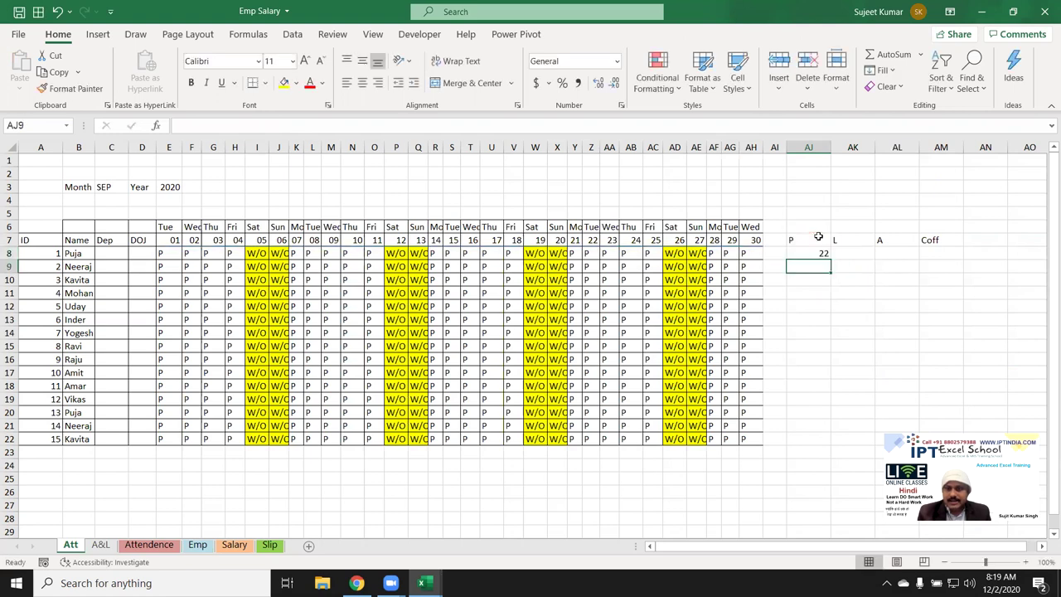
Lock the range to $E$8:$AI$8 and fill the count across AJ8:AM8, giving 22 P and 0 otherwise
key("F2")
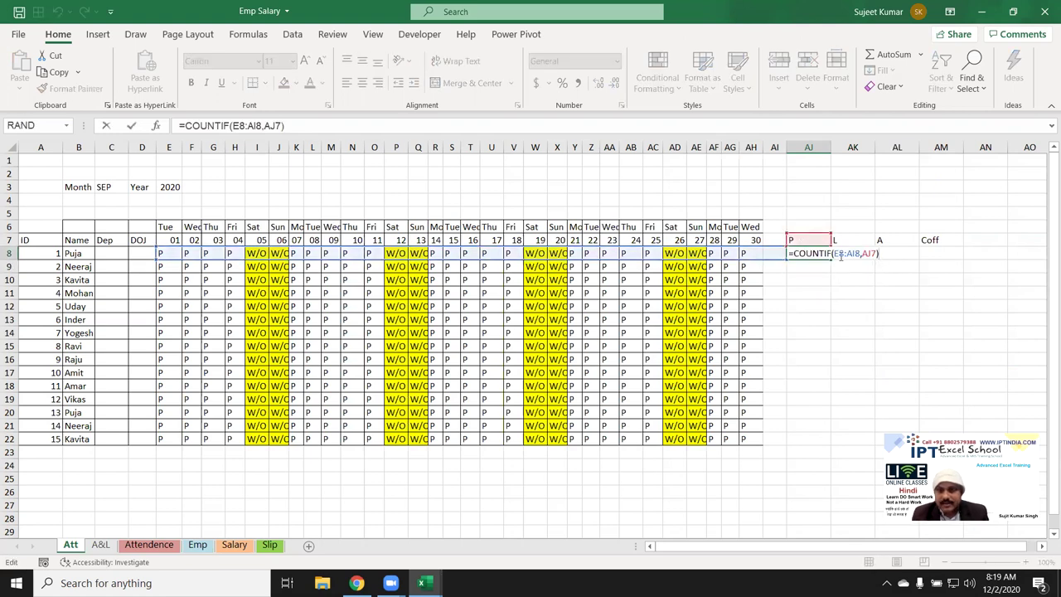
left_click(835, 253)
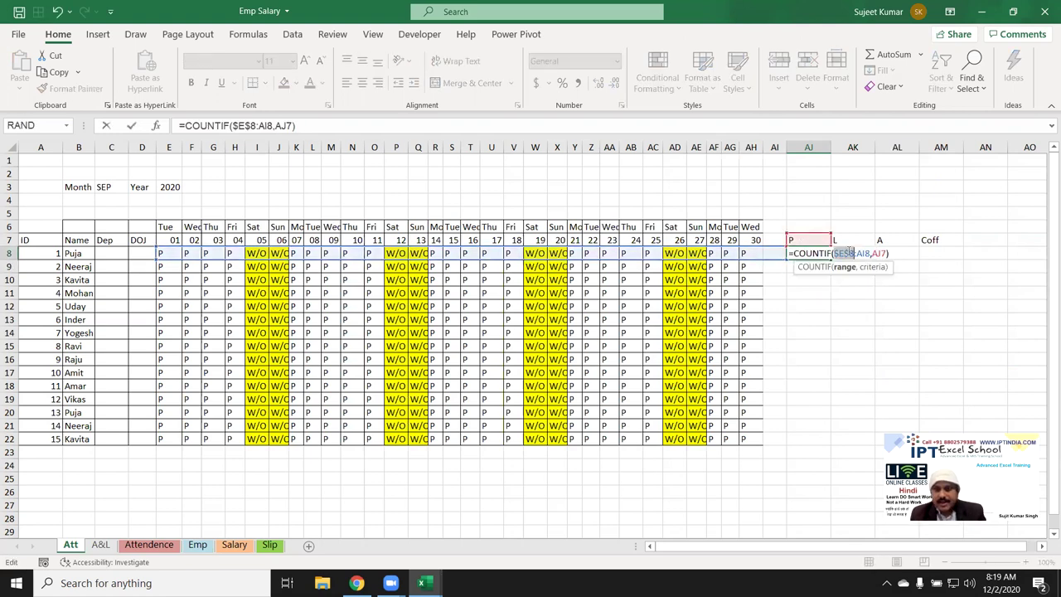
key("F4")
key("ctrl+Return")
key("shift+Right")
key("shift+Right")
key("shift+Right")
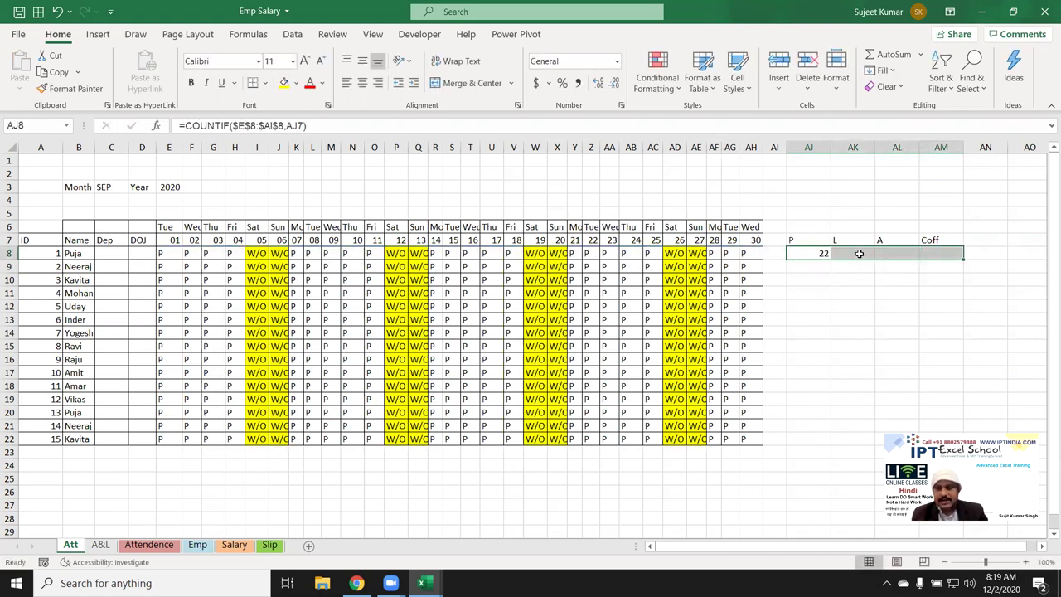
key("ctrl+r")
left_click(859, 252)
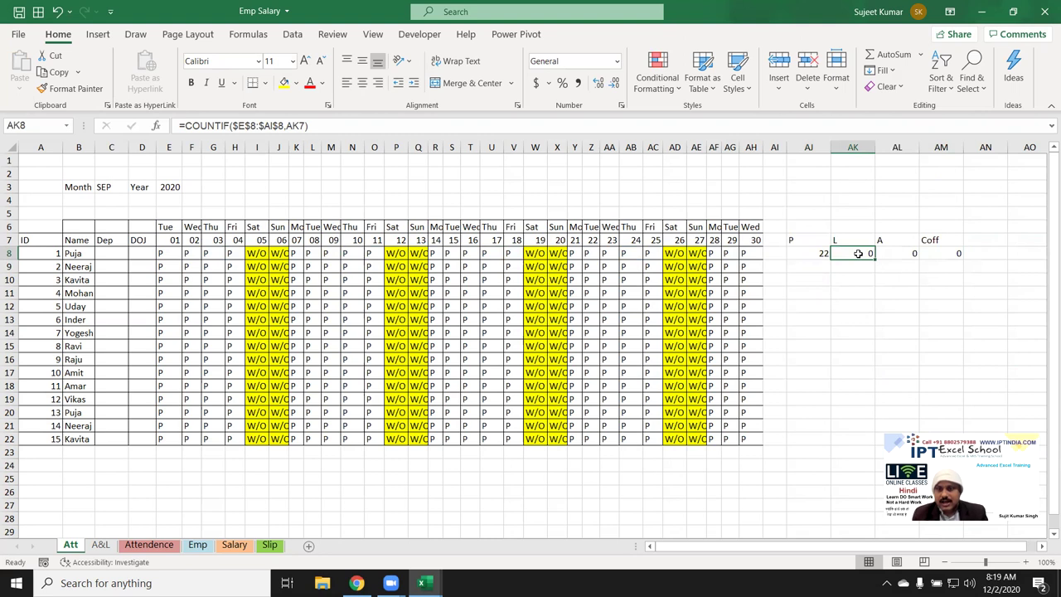
key("Right")
key("Right")
key("Up")
Correct the misspelled count header so it reads W/O
type("W/F\\")
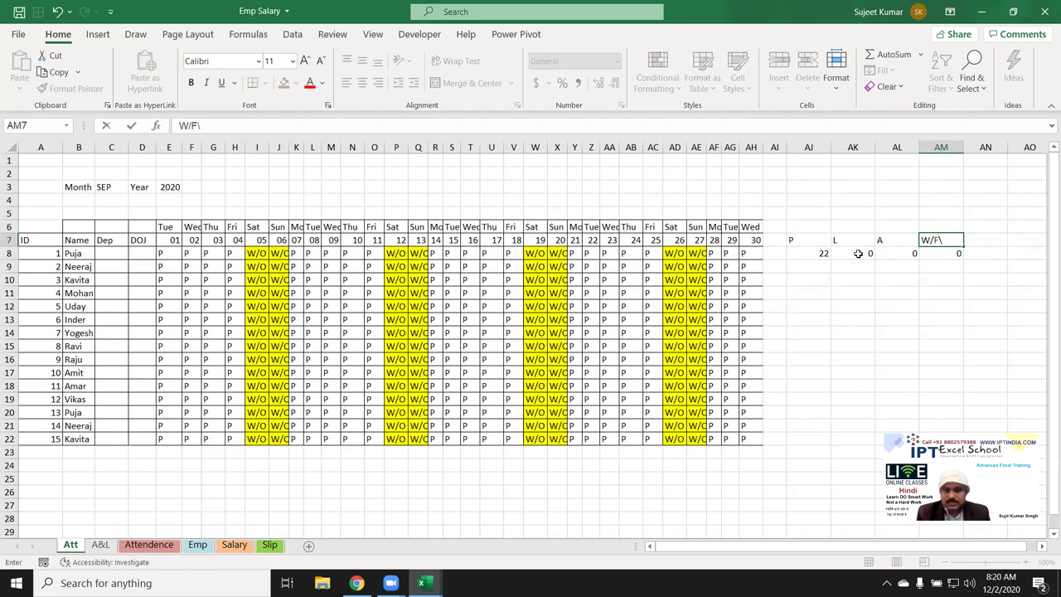
key("BackSpace")
type("O")
key("Return")
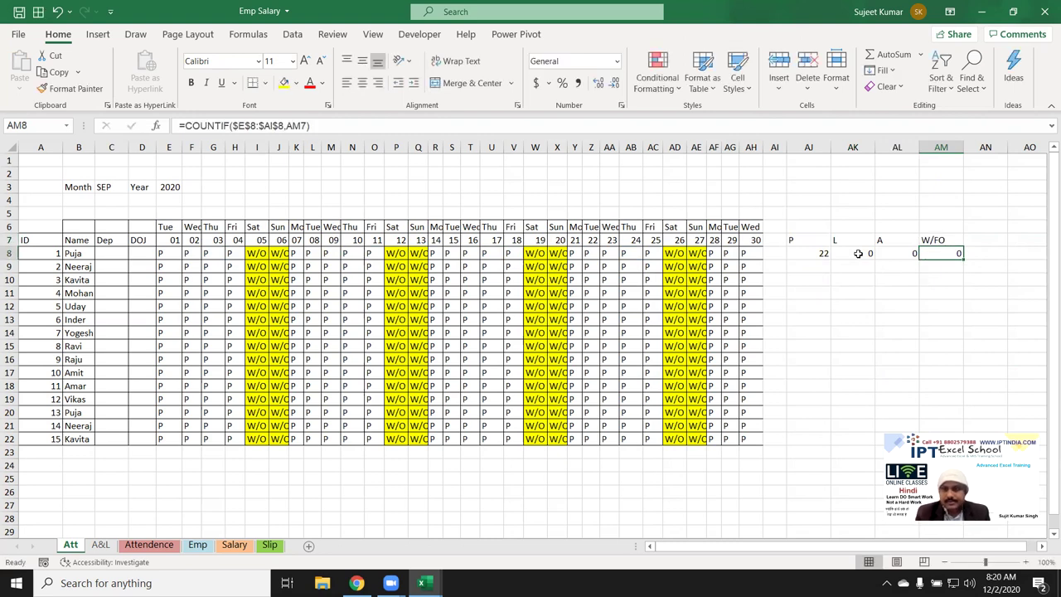
key("Up")
key("F2")
key("Left")
key("BackSpace")
key("Return")
Add a Pay_Days header in the next empty column
key("Left")
key("Left")
key("Left")
key("Right")
key("Right")
key("Right")
key("Right")
key("Up")
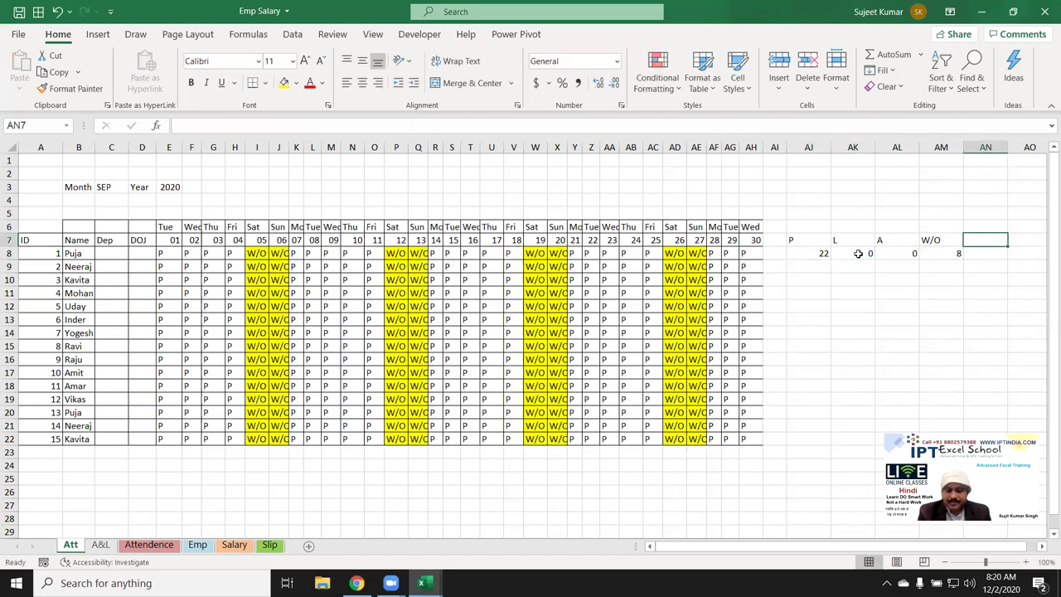
type("Pay_")
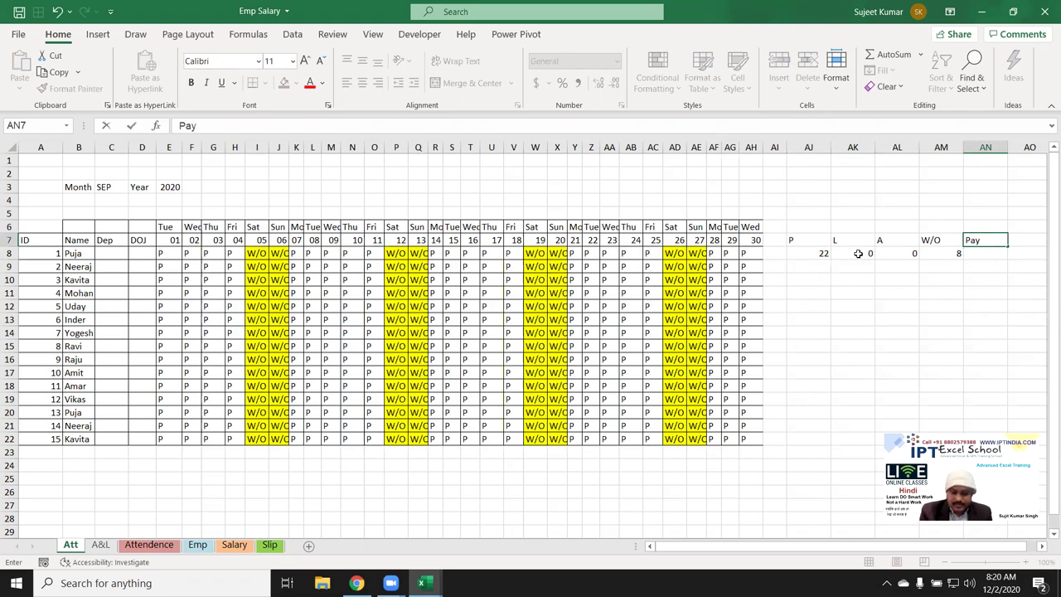
type("Days")
key("Return")
Enter a Pay_Days formula in AN8 summing the P, L and W/O counts, giving 30
type("=")
key("Left")
key("Left")
key("Left")
key("Left")
type("+")
key("Left")
key("Left")
key("Left")
type("+")
key("Left")
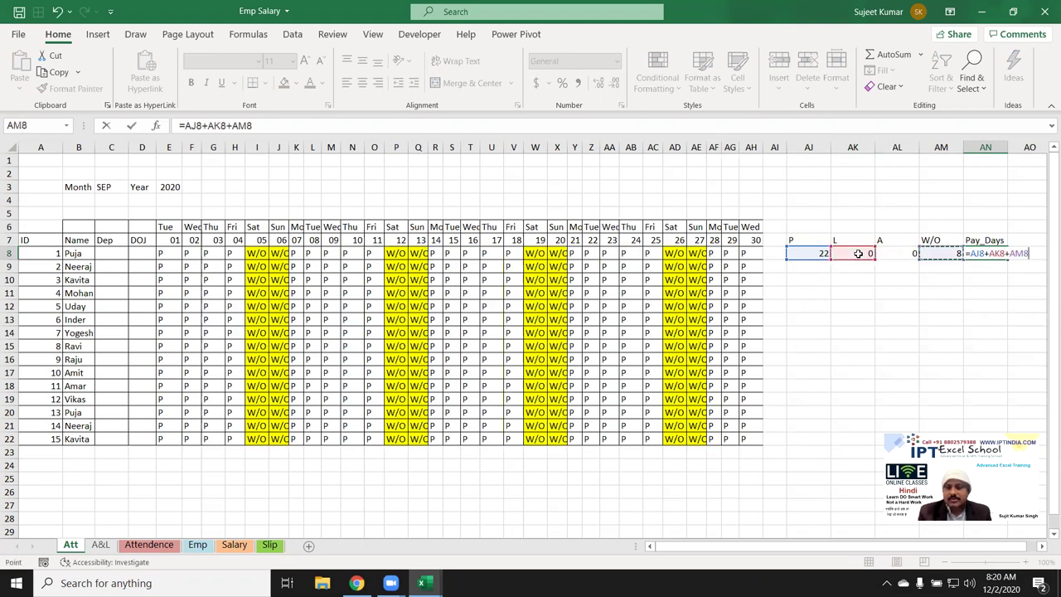
key("ctrl+Return")
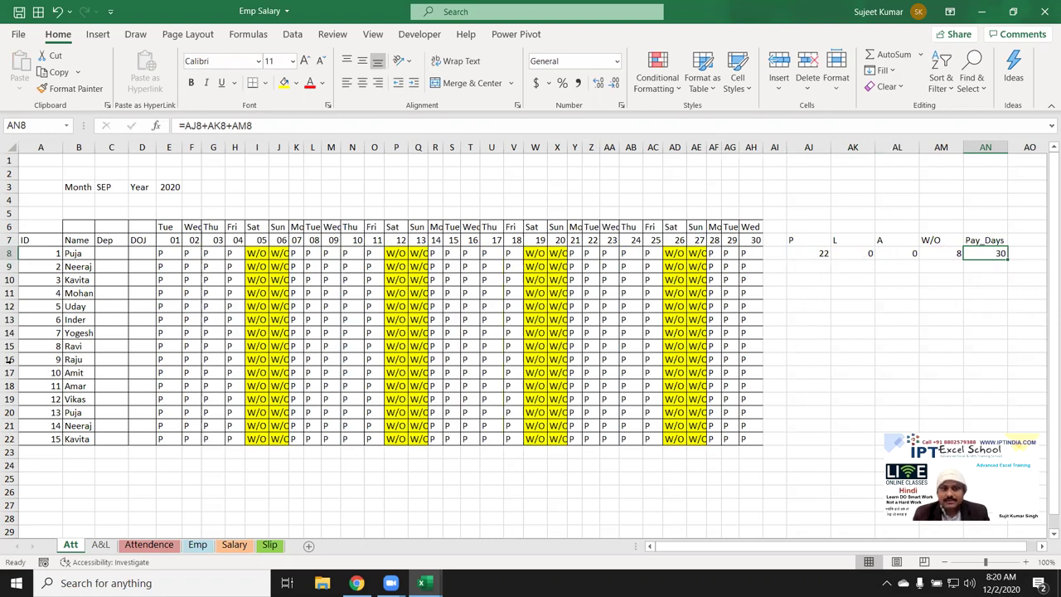
Extend the AN8 formula with +COUNTIF(E8:AH8,"H") so H days are counted too
left_click(329, 124)
type("+")
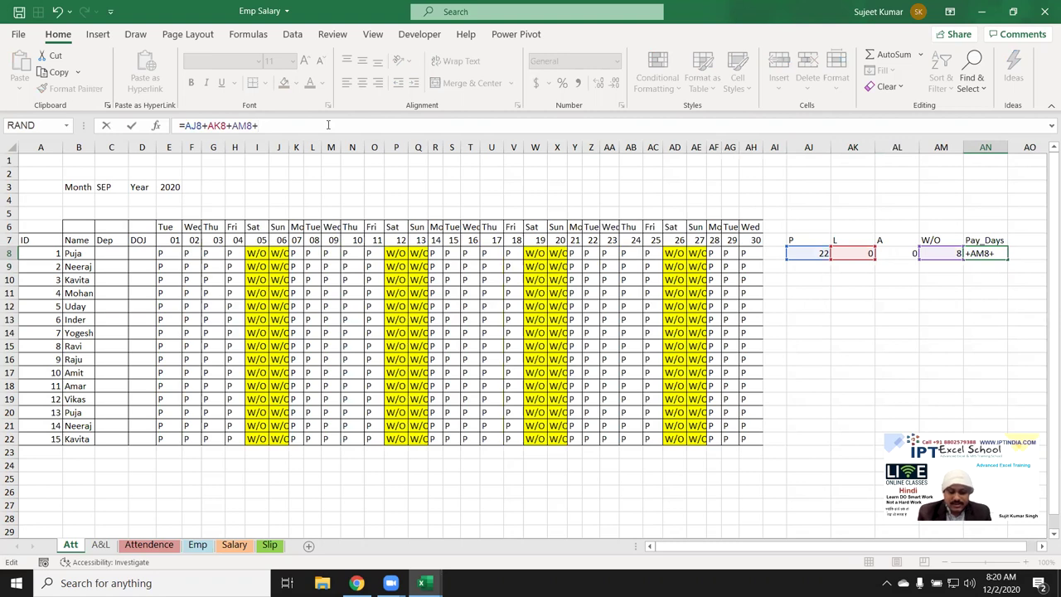
type("coun")
key("Down")
key("Down")
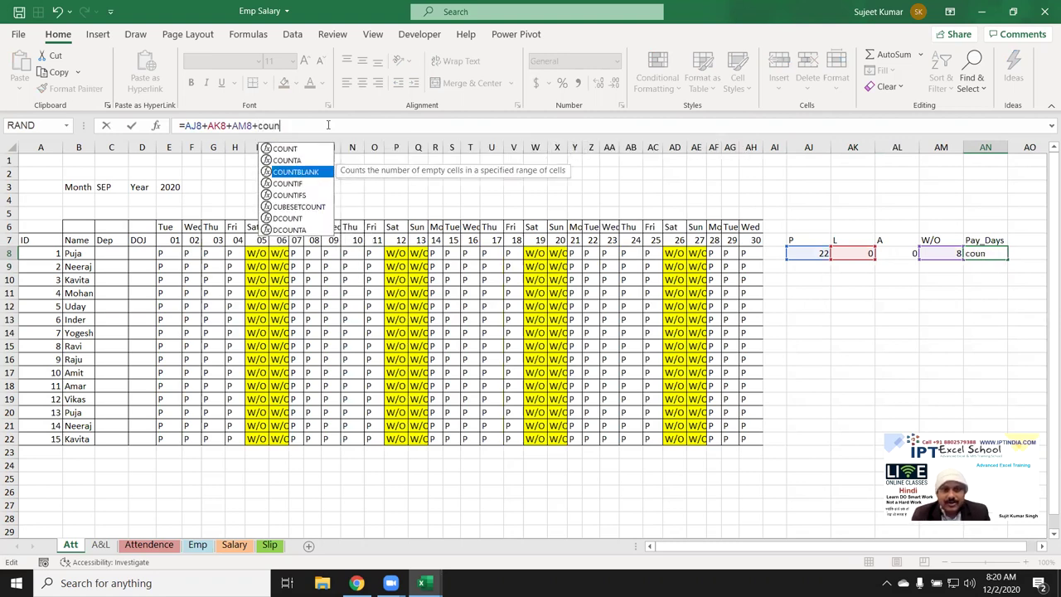
key("Down")
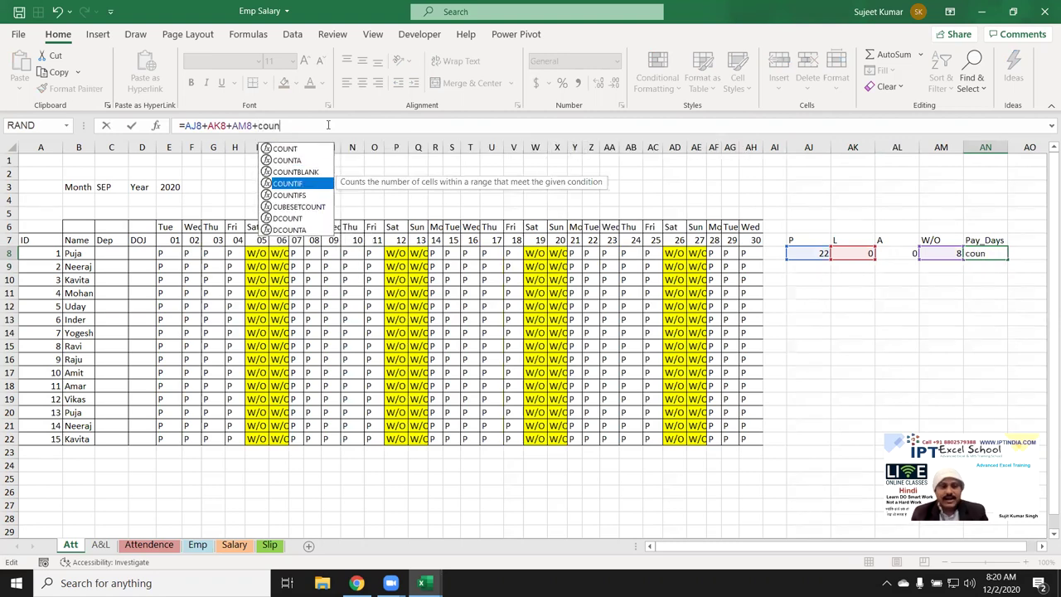
key("Tab")
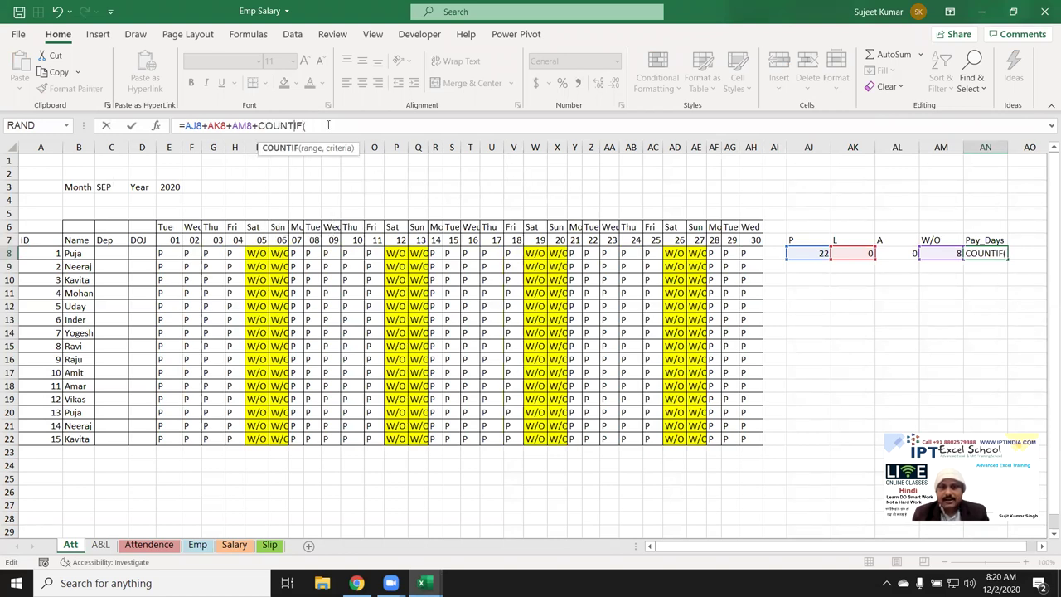
mouse_move(753, 252)
left_mouse_down()
mouse_move(575, 241)
mouse_move(172, 253)
left_mouse_up()
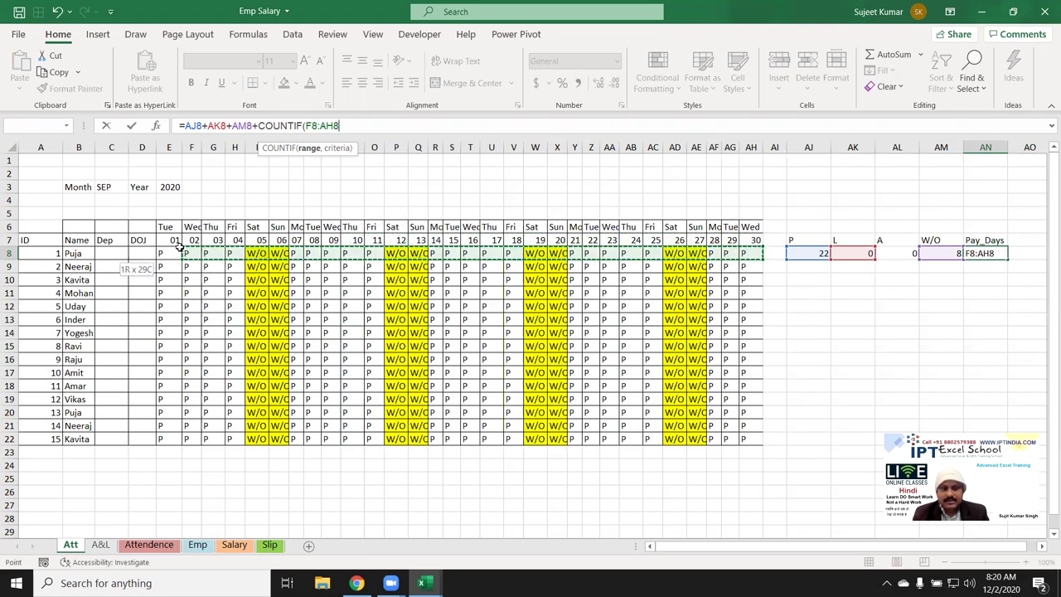
type(",")
type("\")")
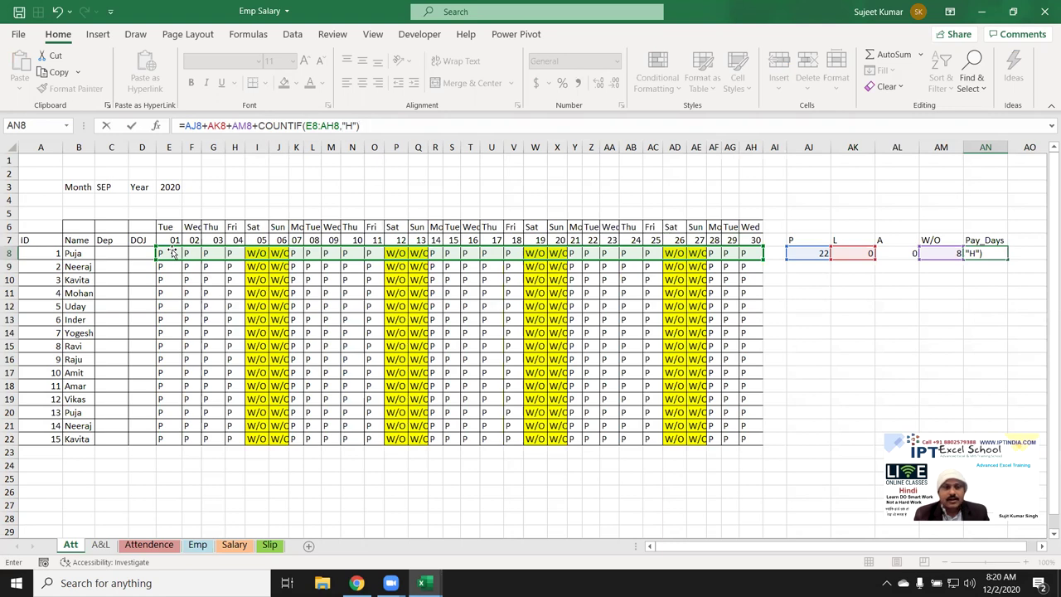
key("Return")
key("Up")
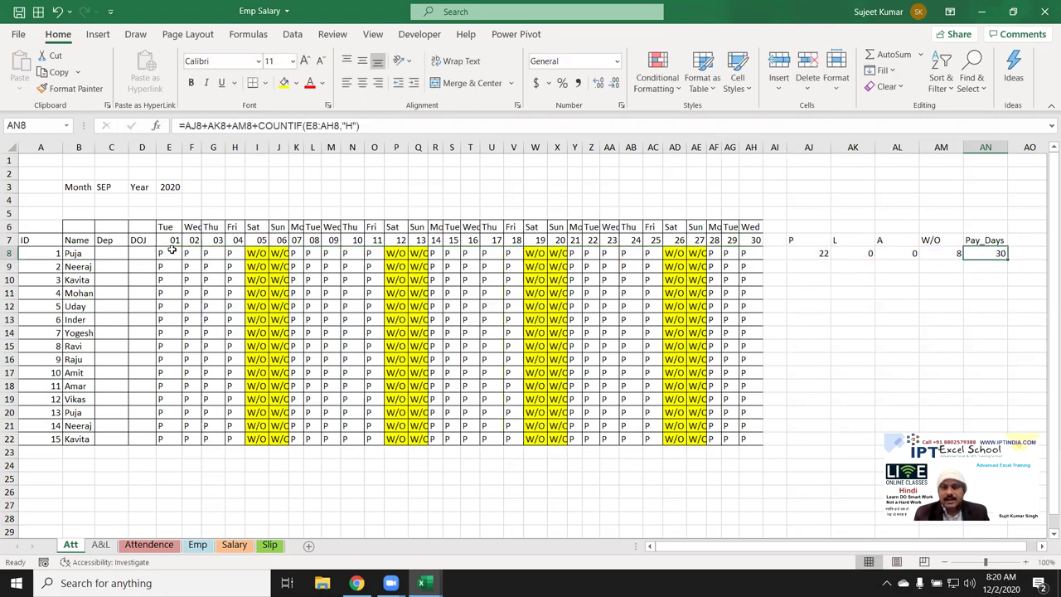
Change AJ8's P count formula to =COUNTIF($E$8:$AI$8,AJ$7)
key("Left")
key("Left")
key("Left")
key("Left")
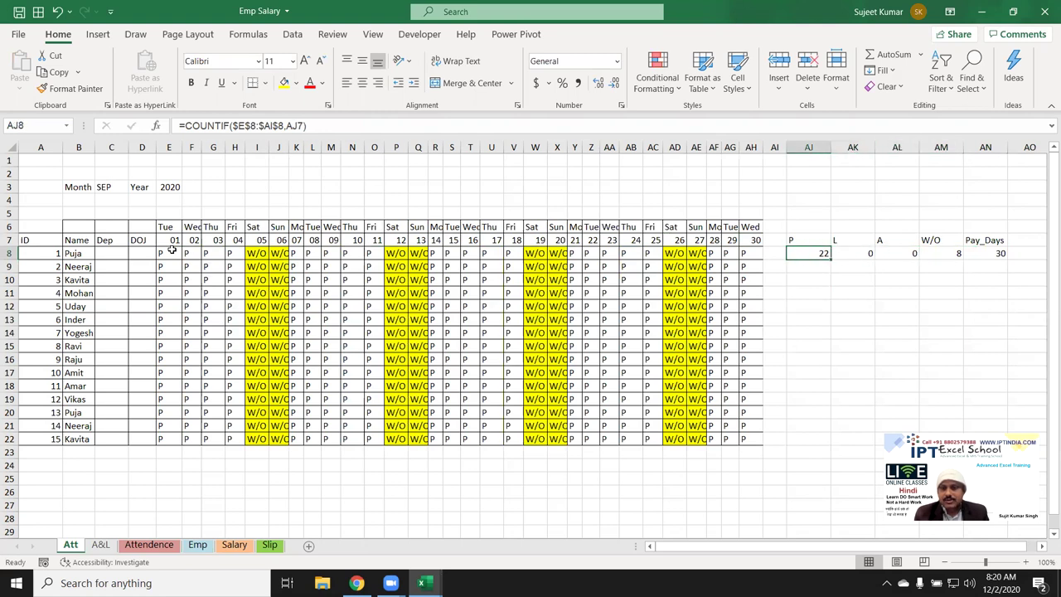
key("shift+Right")
key("shift+Right")
key("shift+Right")
key("shift+Right")
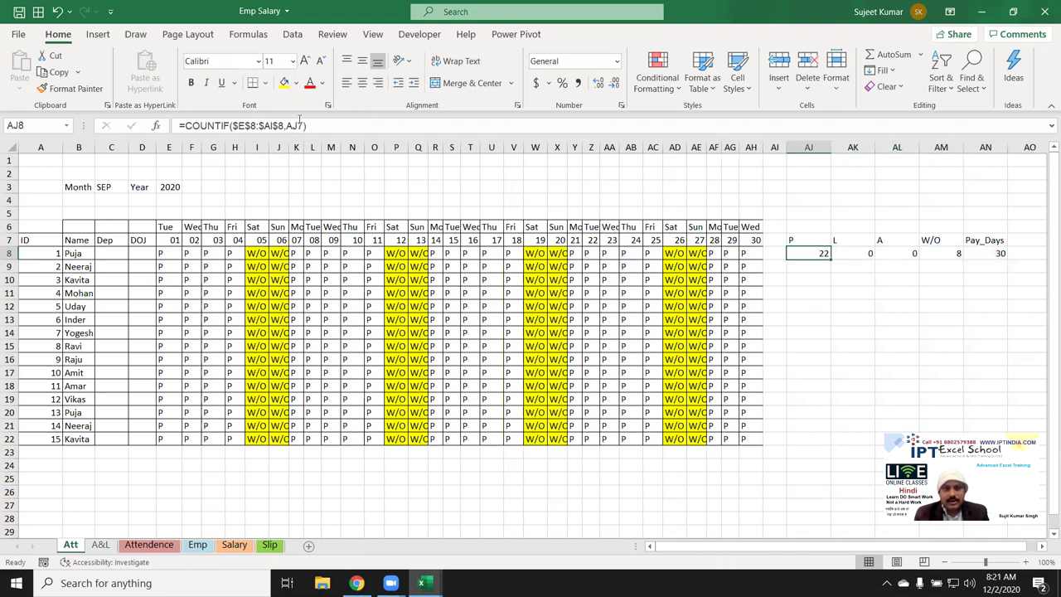
left_click(298, 126)
key("F4")
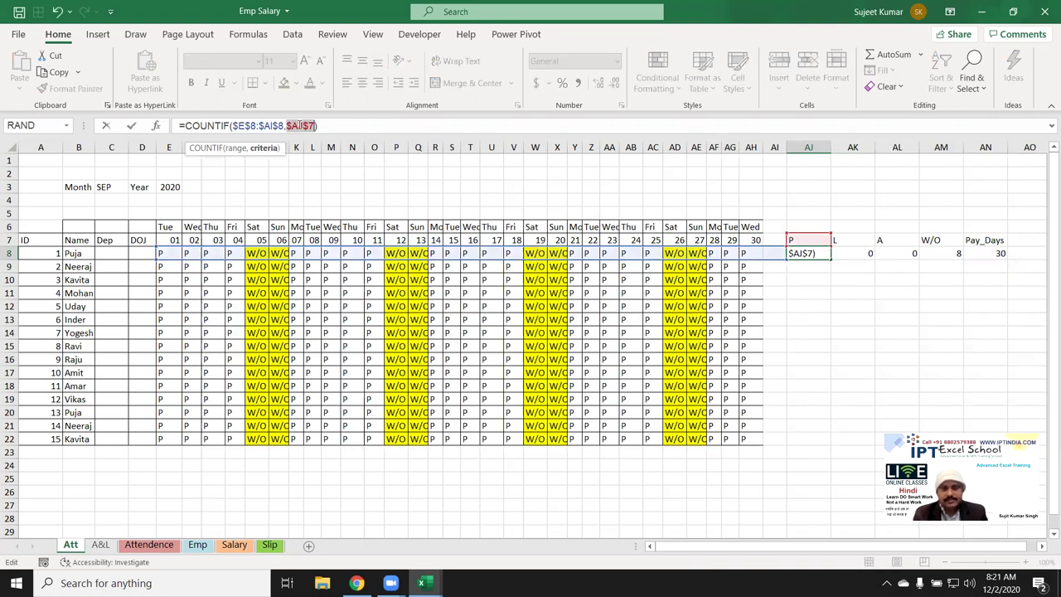
key("Return")
left_click(812, 251)
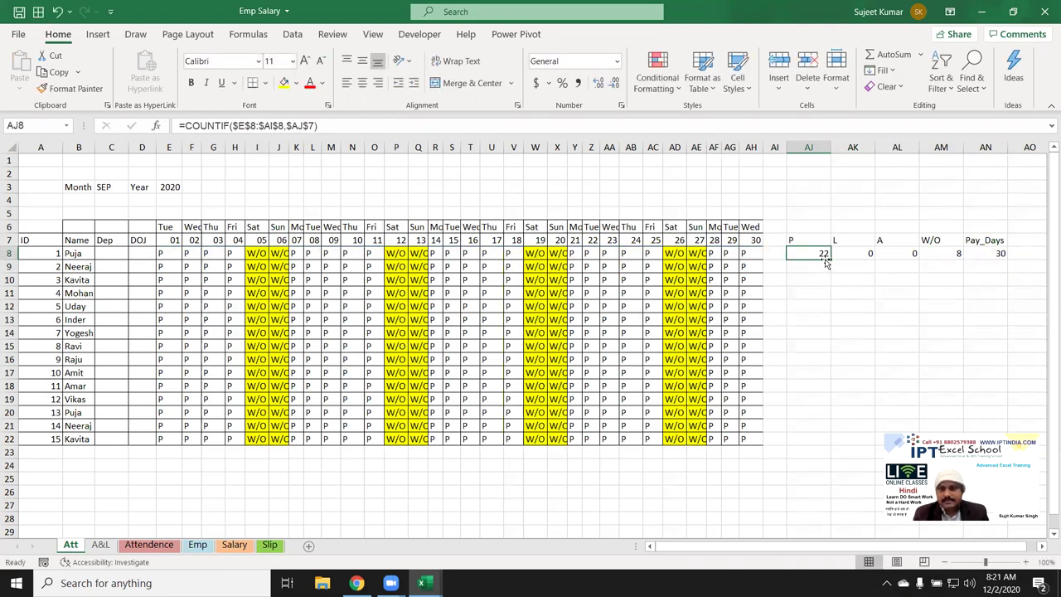
left_click_drag(832, 260, 951, 258)
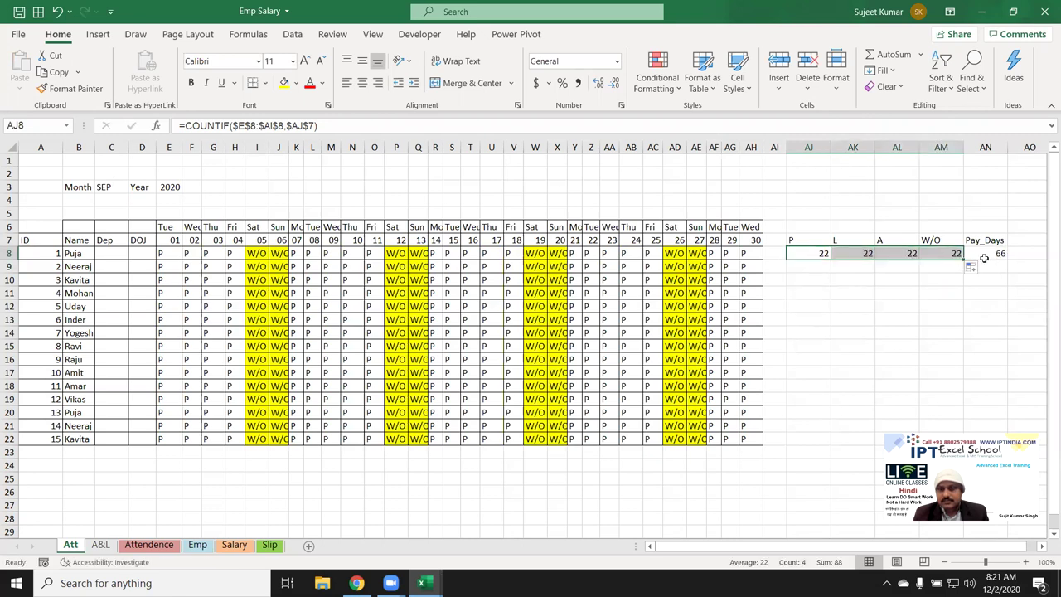
key("ctrl+z")
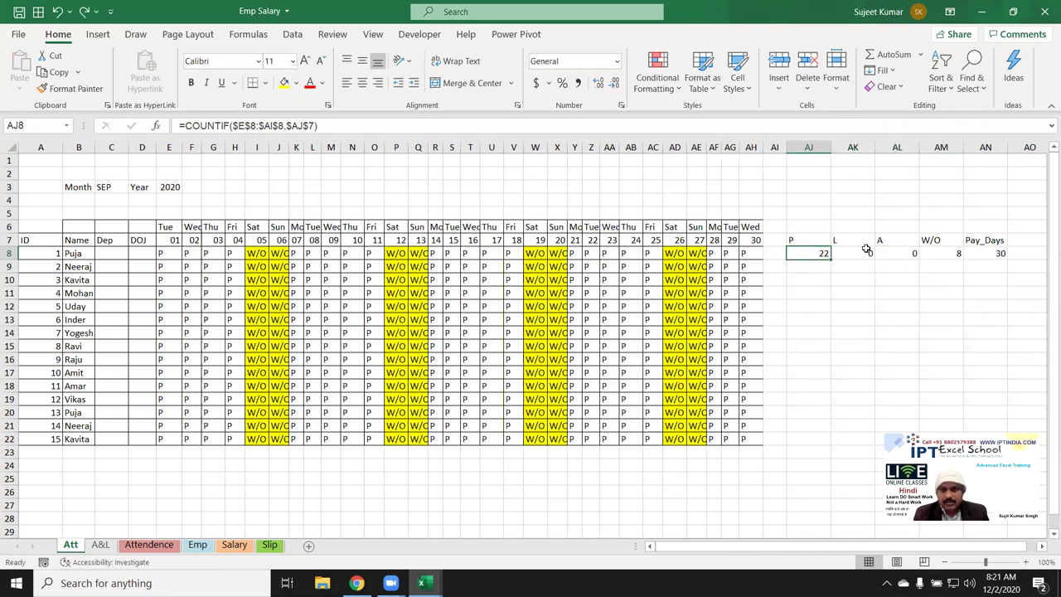
left_click(288, 125)
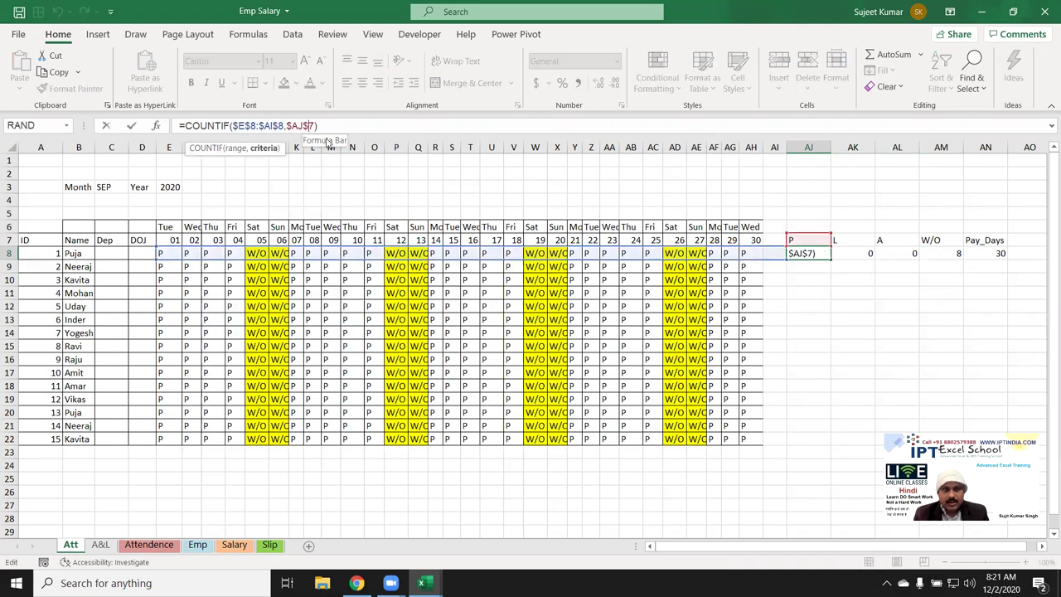
key("BackSpace")
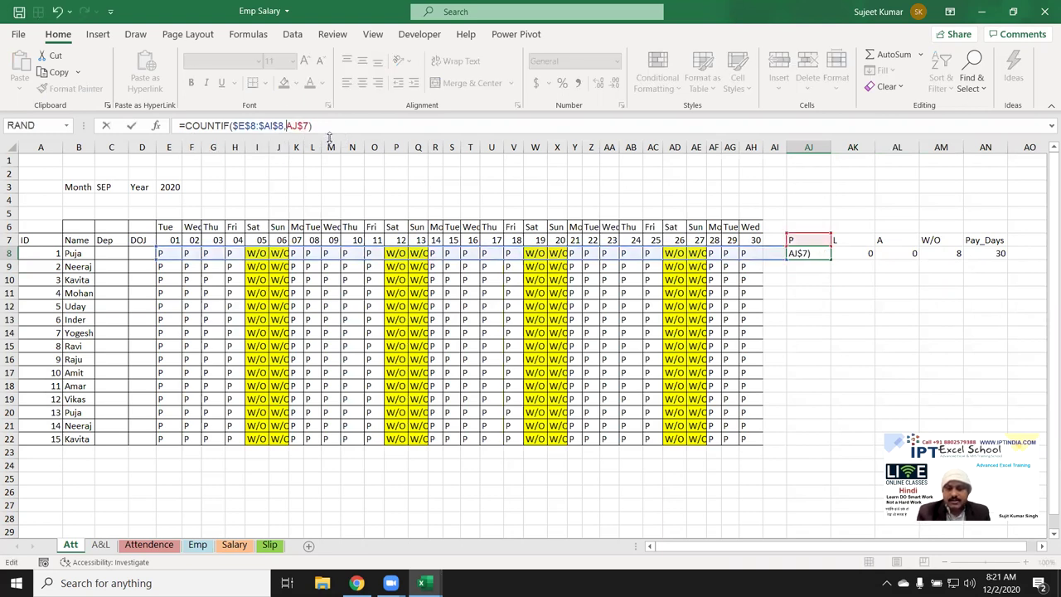
key("ctrl+Return")
Fill the count formulas across AJ8:AM8, then fill them and Pay_Days down every employee row
left_click_drag(832, 259, 960, 255)
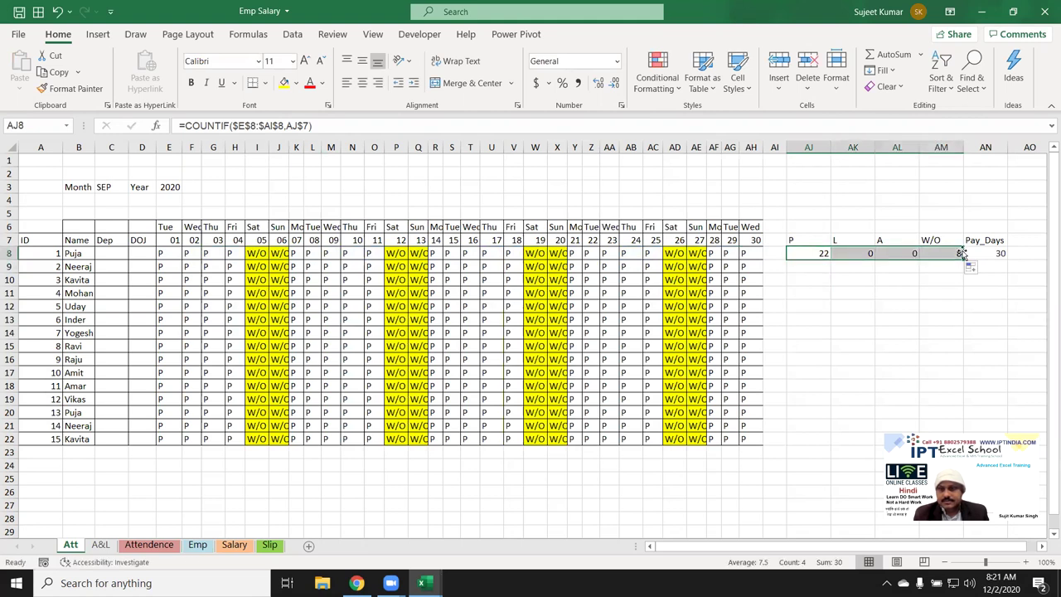
double_click(963, 259)
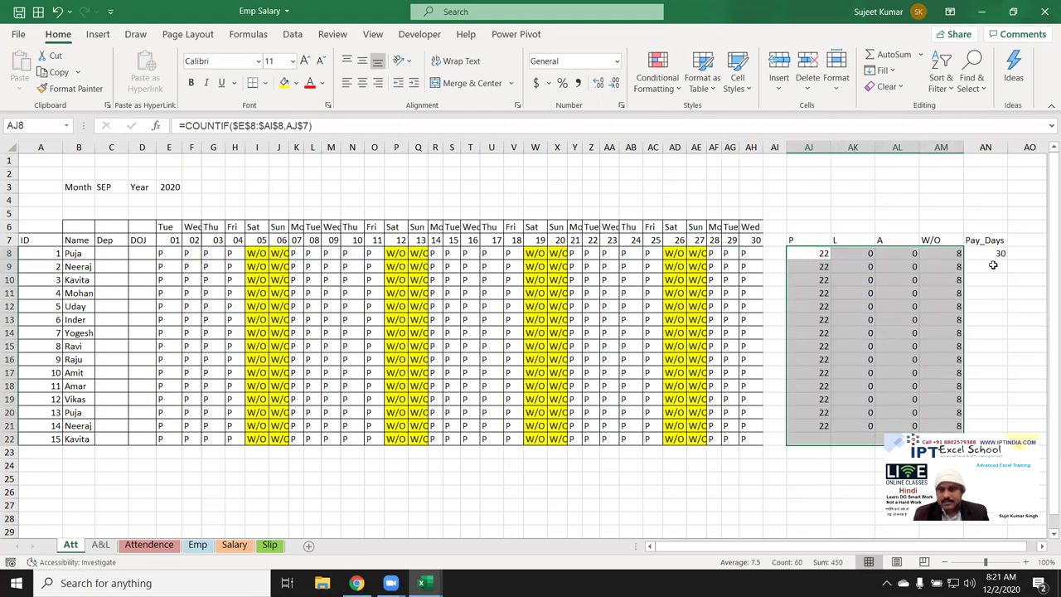
left_click(997, 258)
double_click(1005, 260)
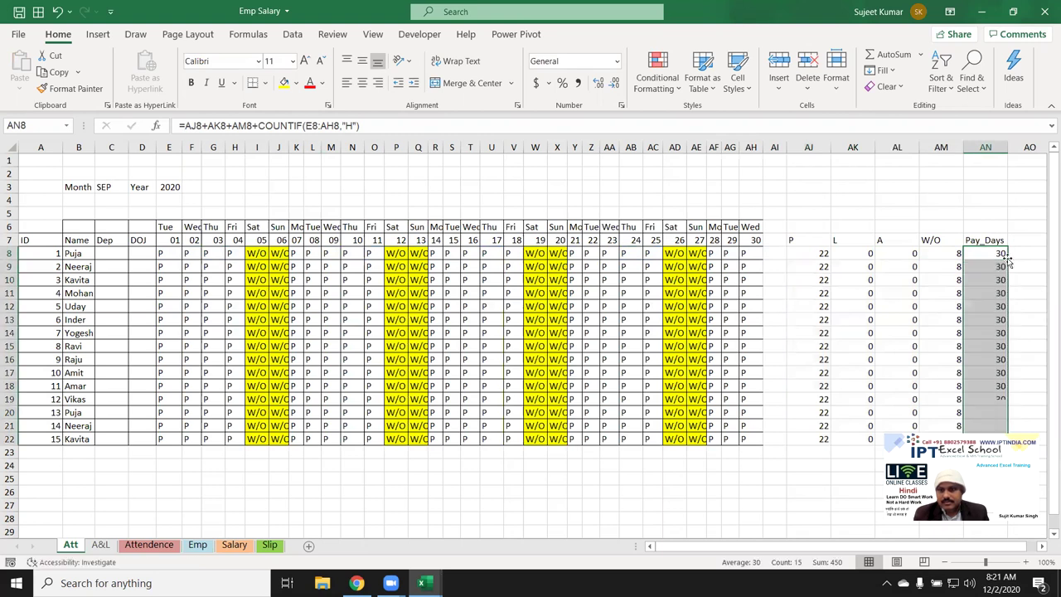
Select the summary table from its headers down through row 22
left_click(880, 293)
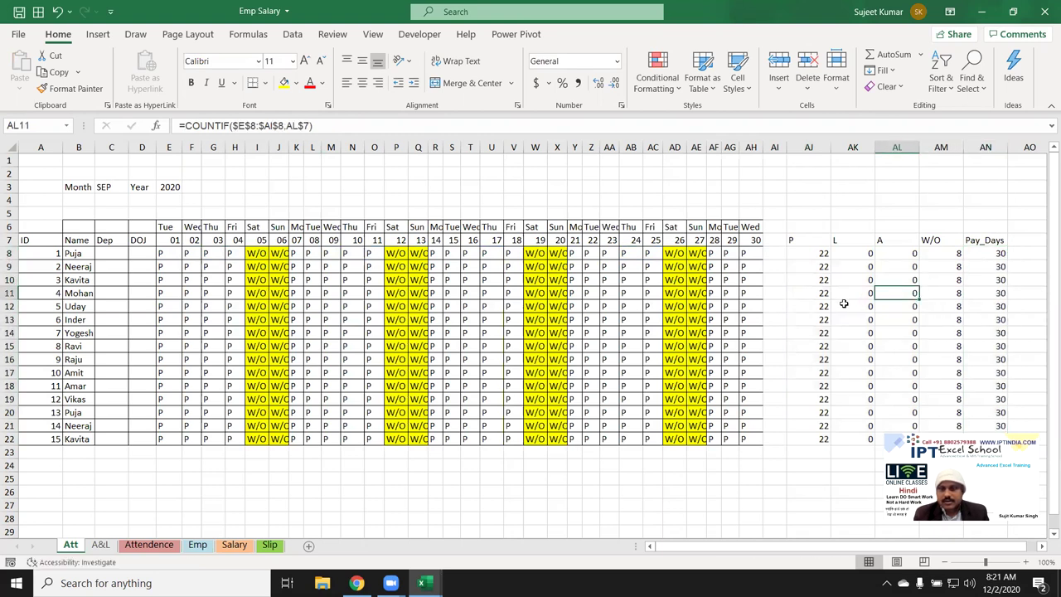
left_click(991, 255)
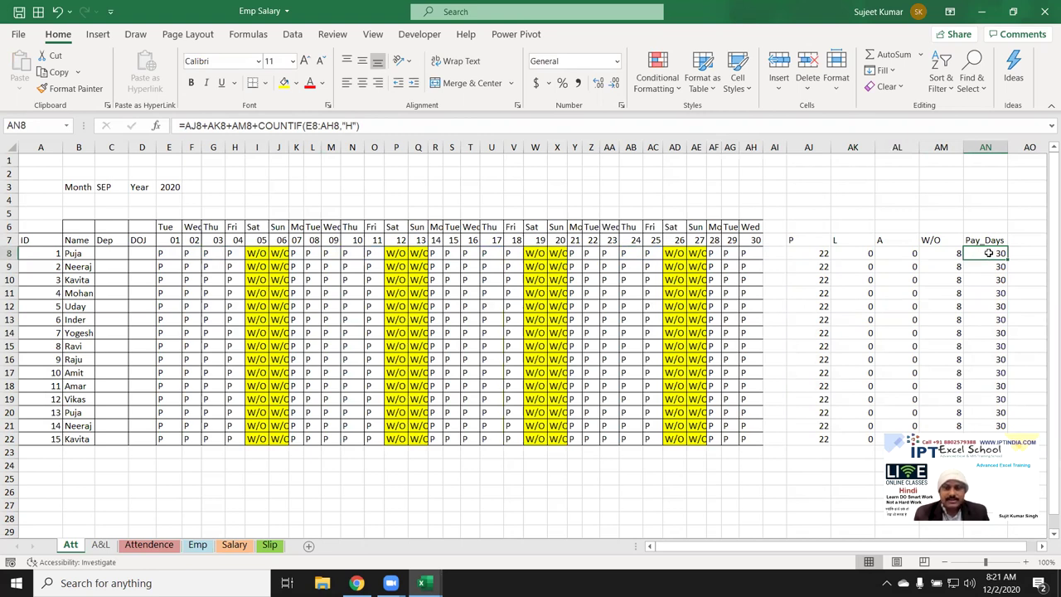
left_click_drag(797, 241, 980, 423)
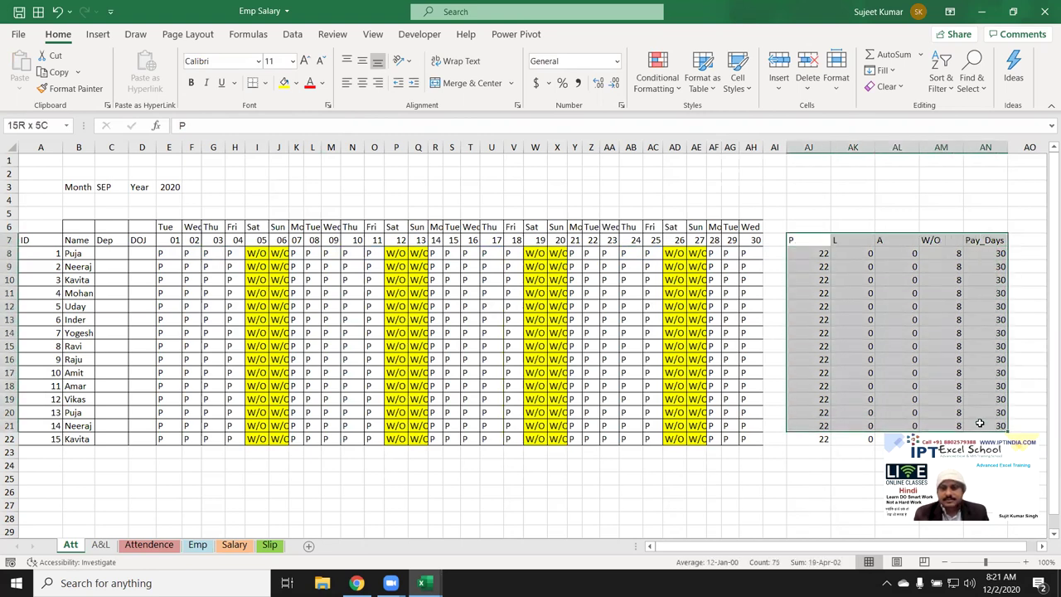
key("shift+Down")
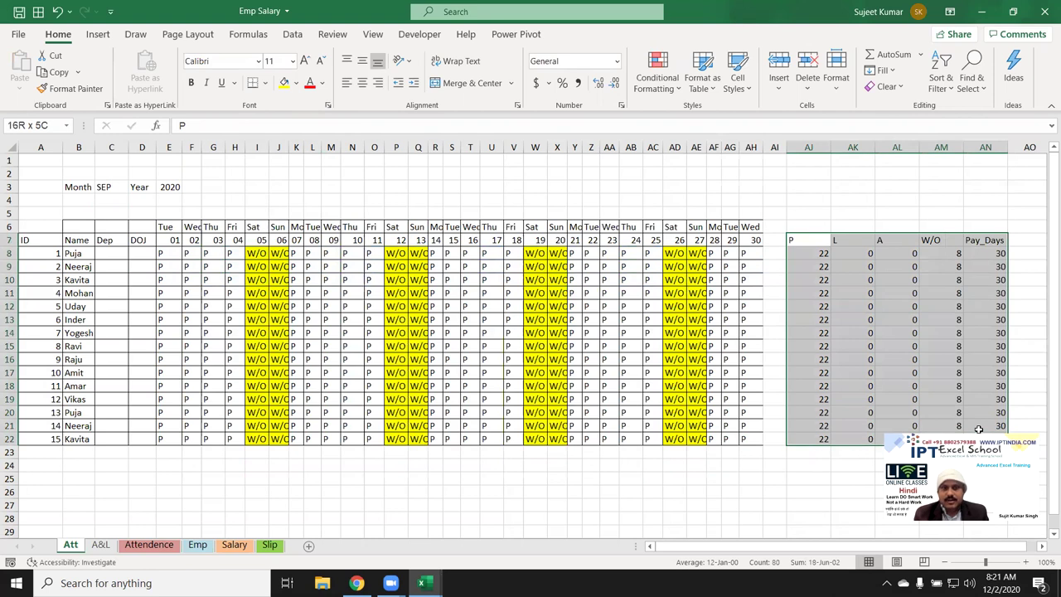
Append COUNTIF(E8:AH8,"HD") to AJ8's present-day formula
left_click(793, 249)
left_click(428, 126)
type("+cou")
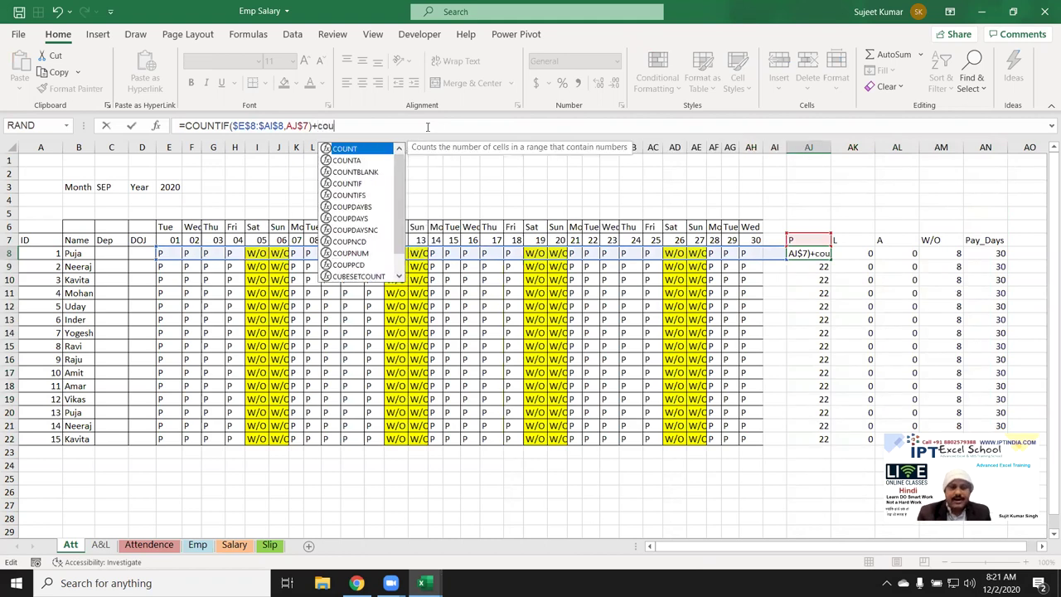
key("Down")
key("Down")
key("Tab")
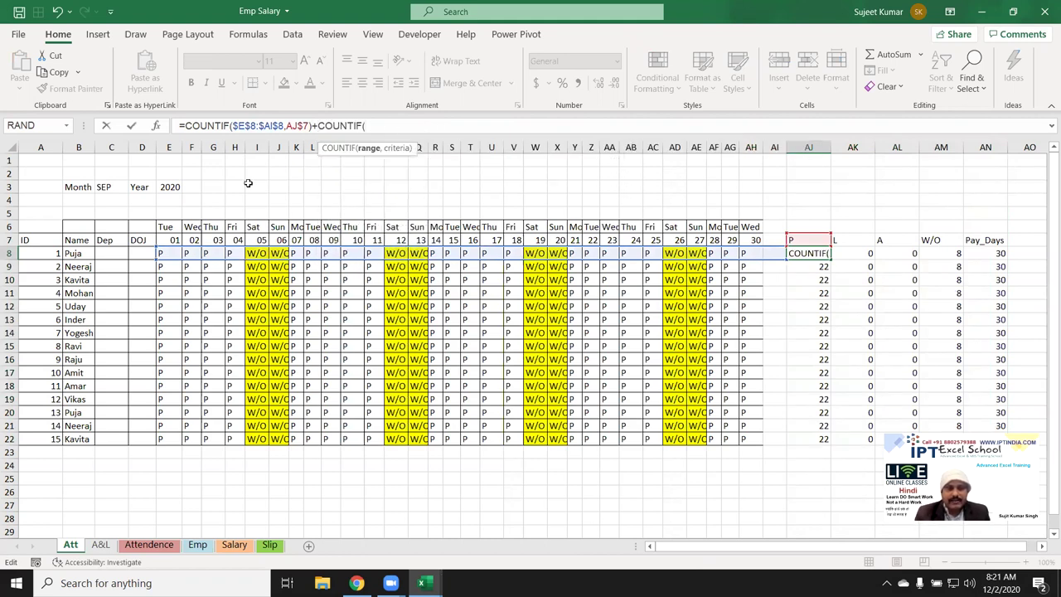
mouse_move(161, 253)
left_mouse_down()
mouse_move(535, 265)
mouse_move(745, 256)
left_mouse_up()
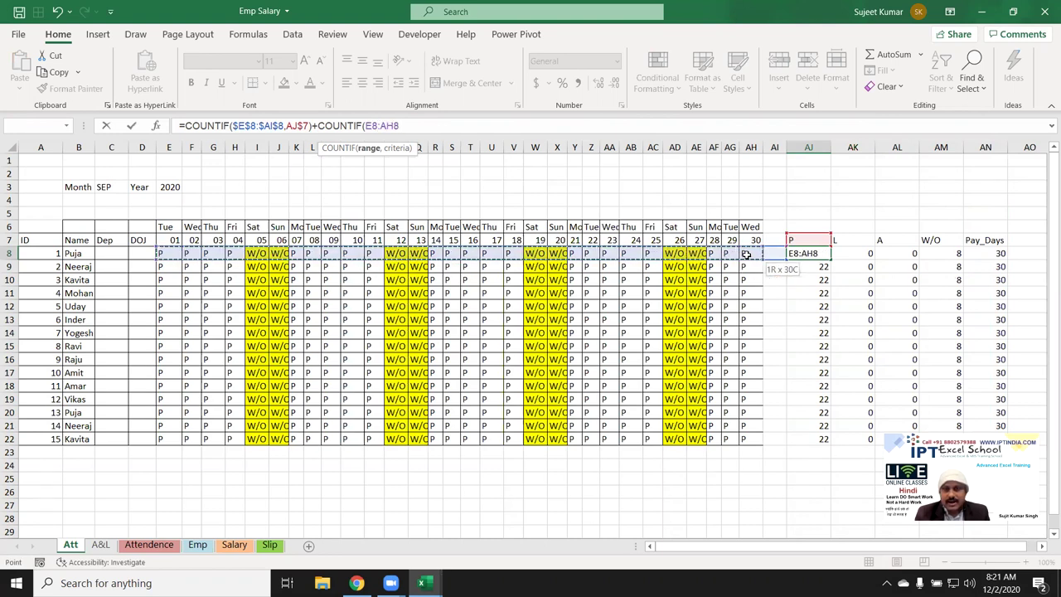
type(",\"")
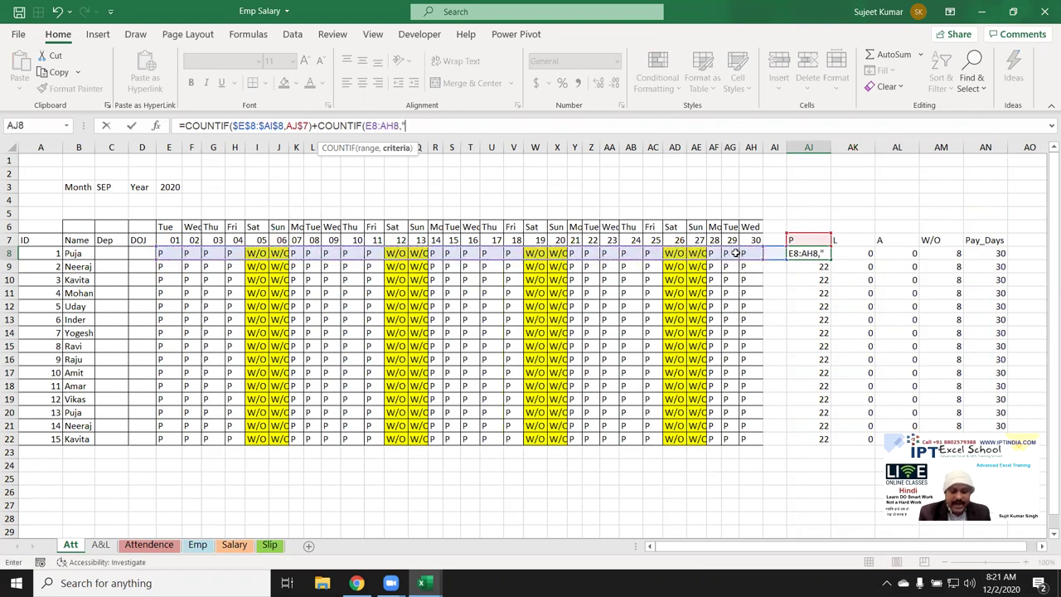
type("HD\"")
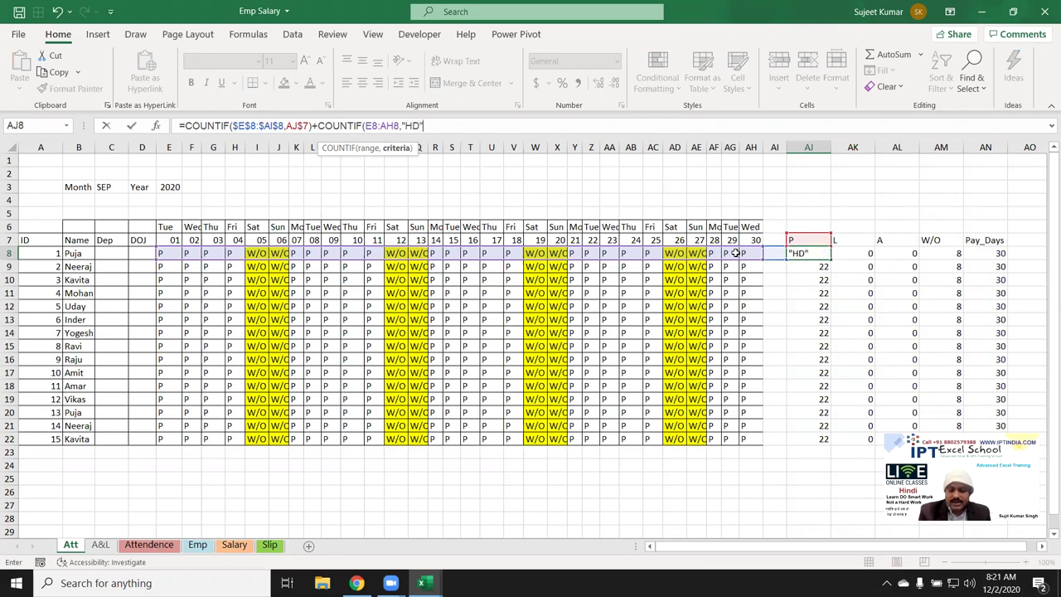
type(")")
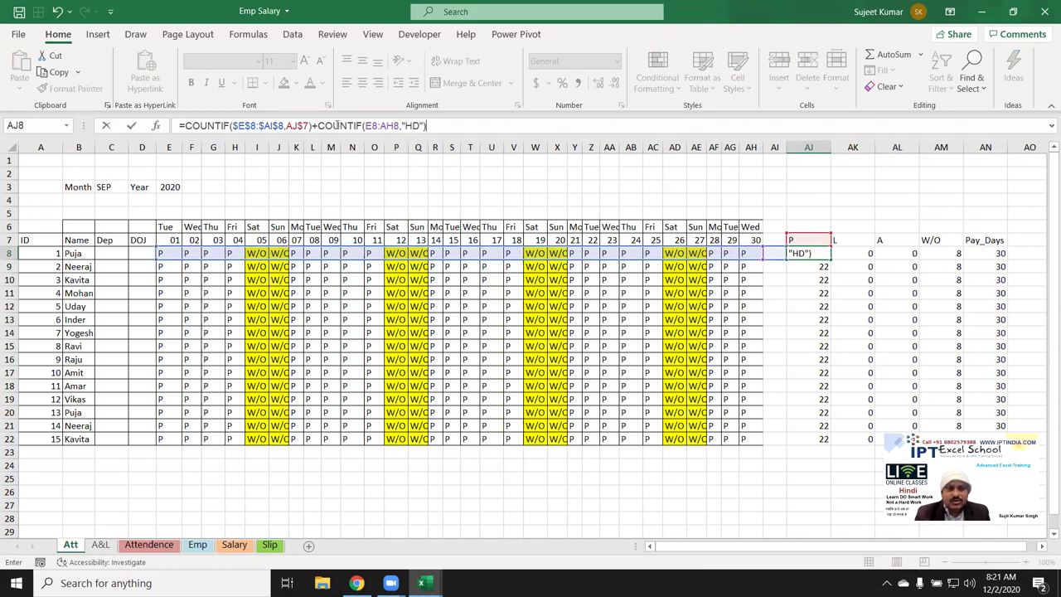
Halve the HD count, commit AJ8 and fill the P formula down through AJ22
left_click(318, 124)
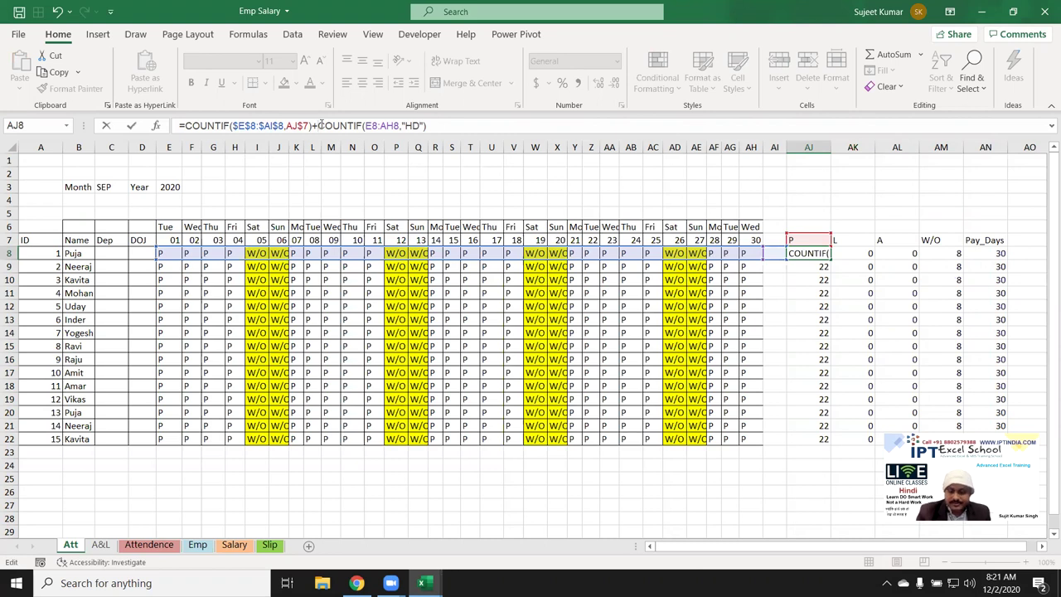
type("()")
key("BackSpace")
left_click(491, 123)
type(")")
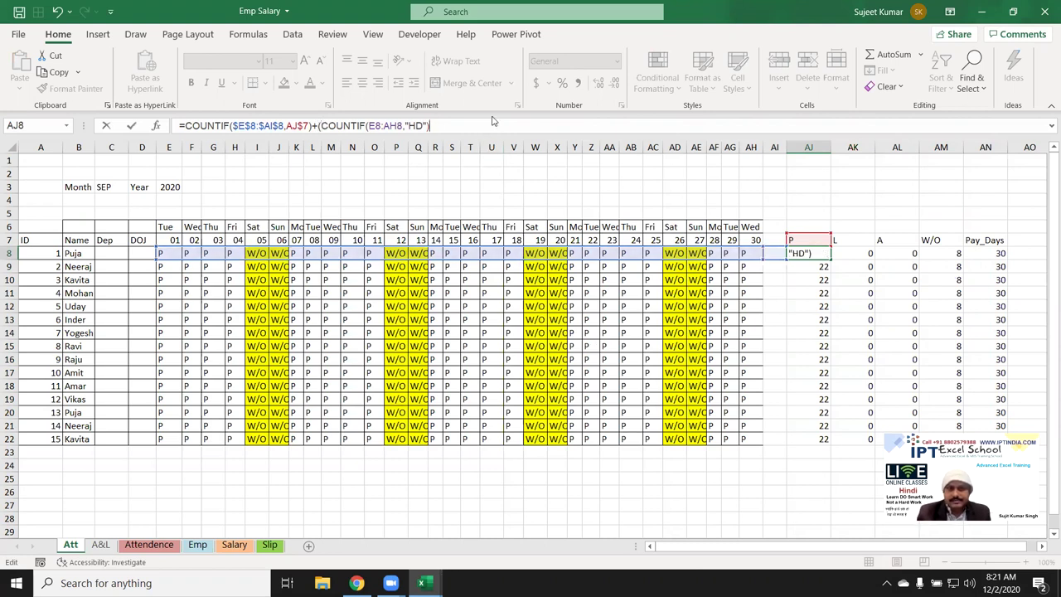
type("/2")
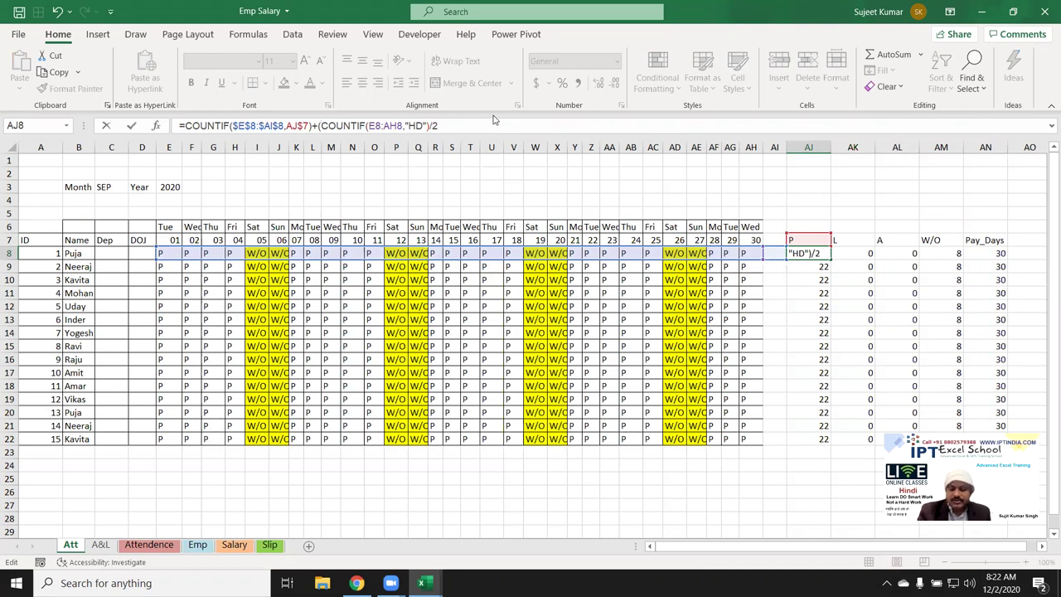
key("ctrl+Return")
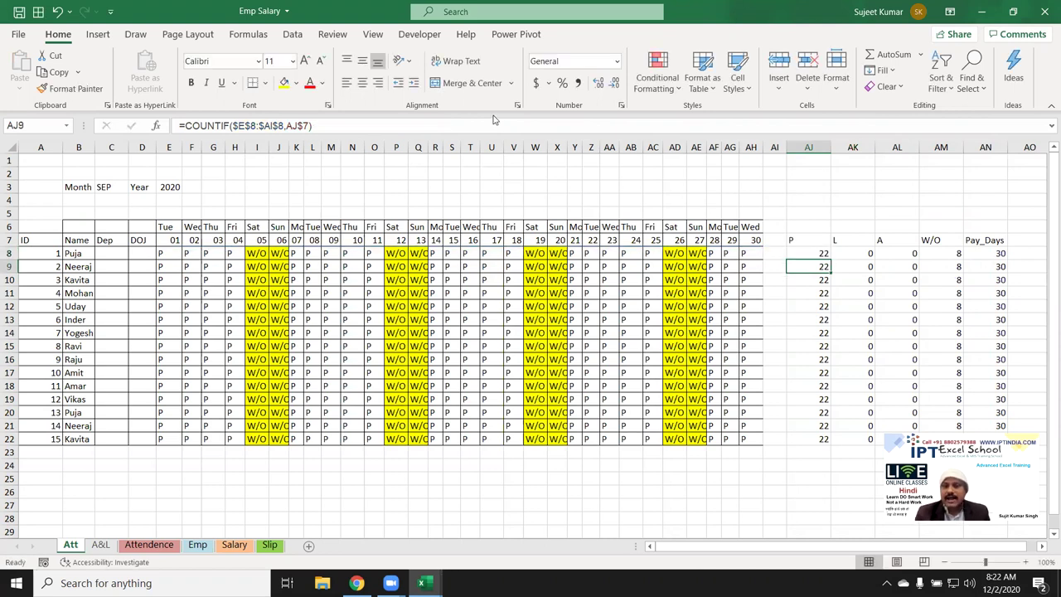
double_click(832, 259)
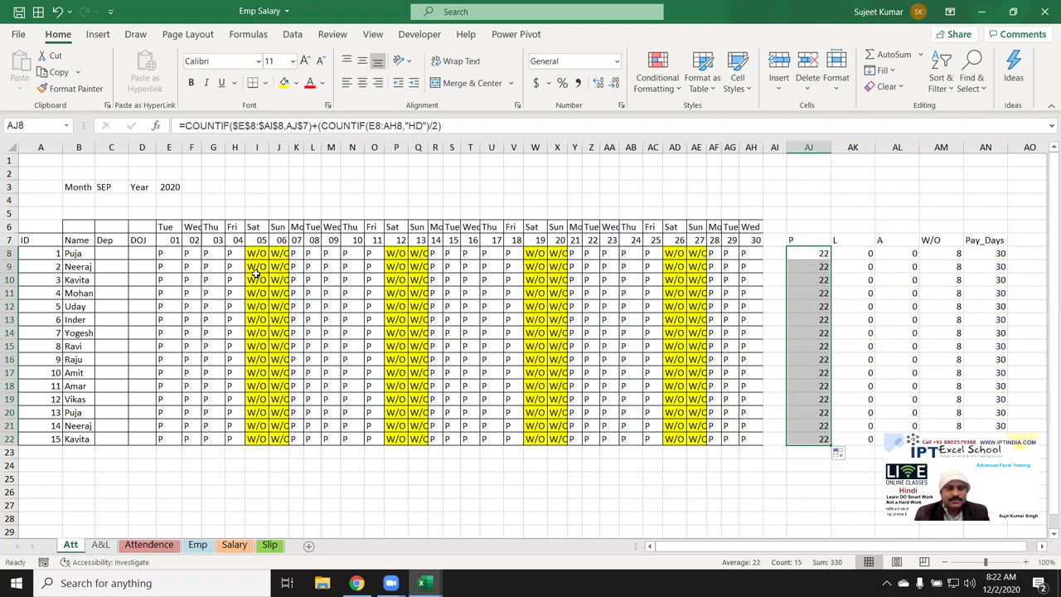
left_click(118, 188)
Pick OCT from the C3 month dropdown and check the employee ID in A14
left_click(134, 187)
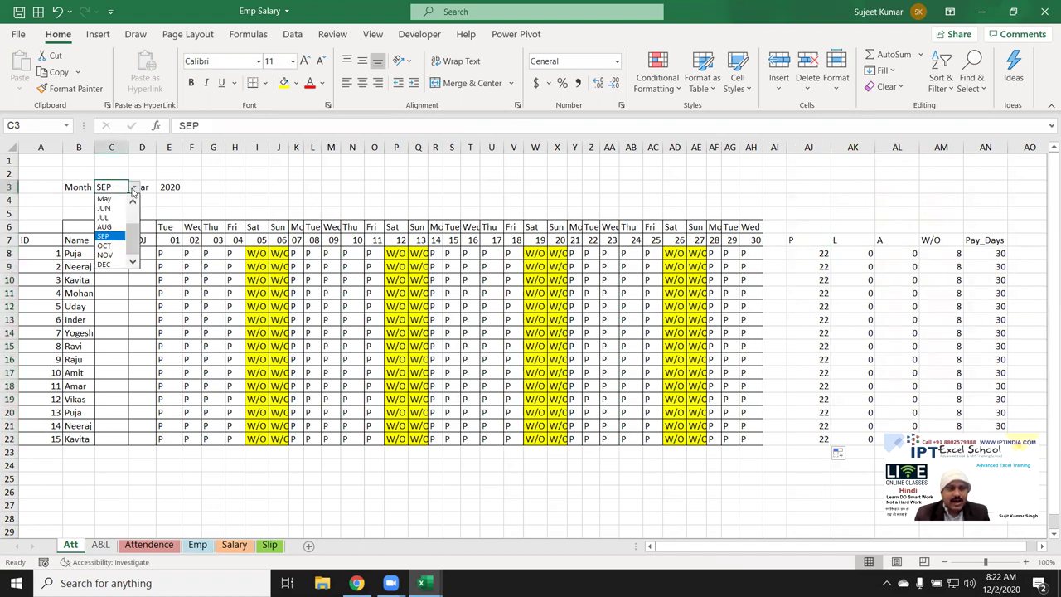
left_click(114, 246)
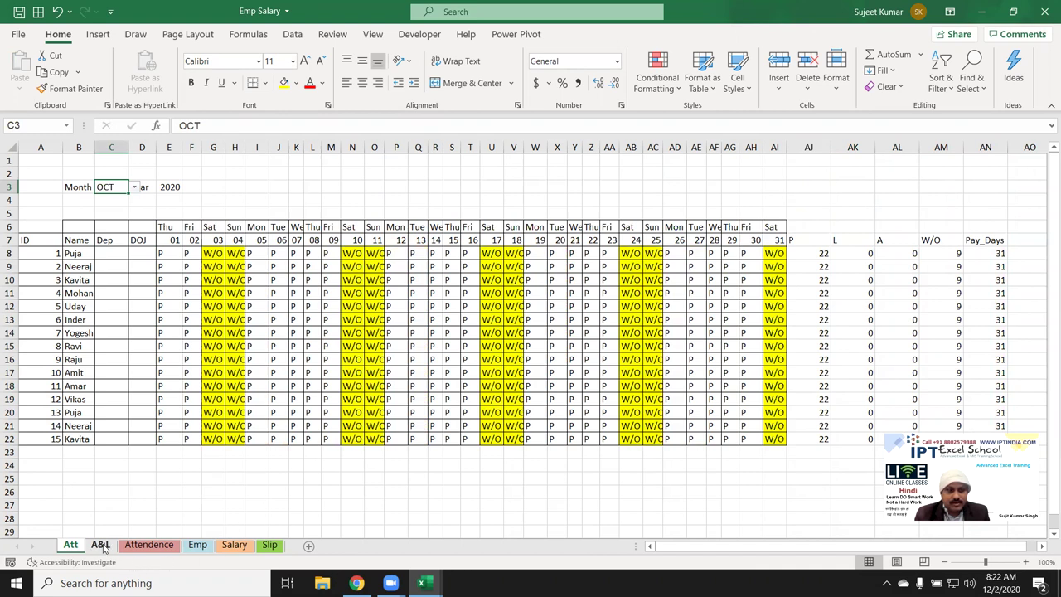
left_click(58, 333)
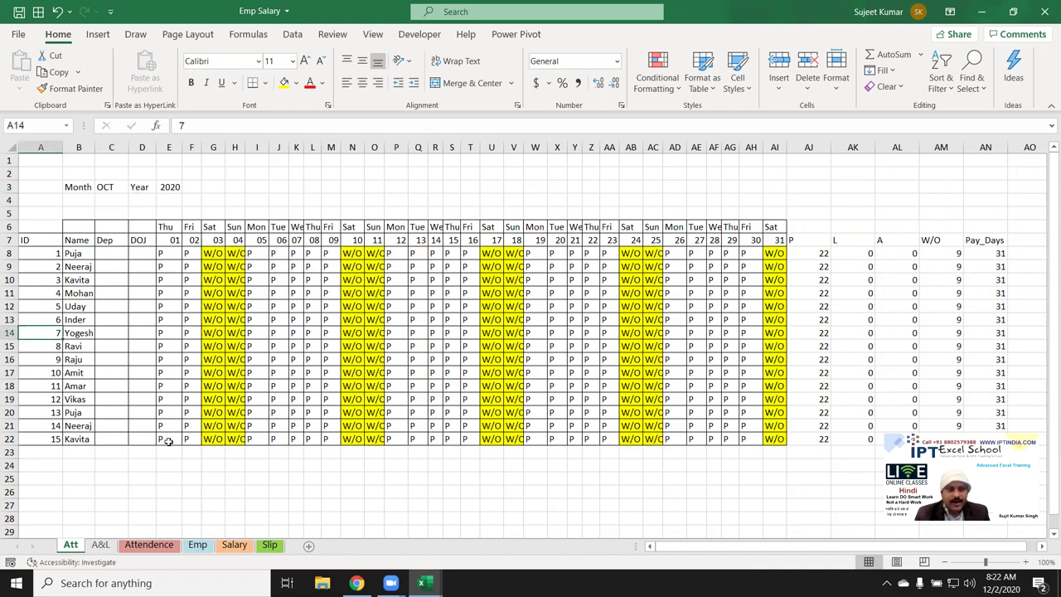
On the A&L sheet, log employee 7 as HD on 10/7, then check AJ14 on Att
left_click(98, 547)
left_click(72, 187)
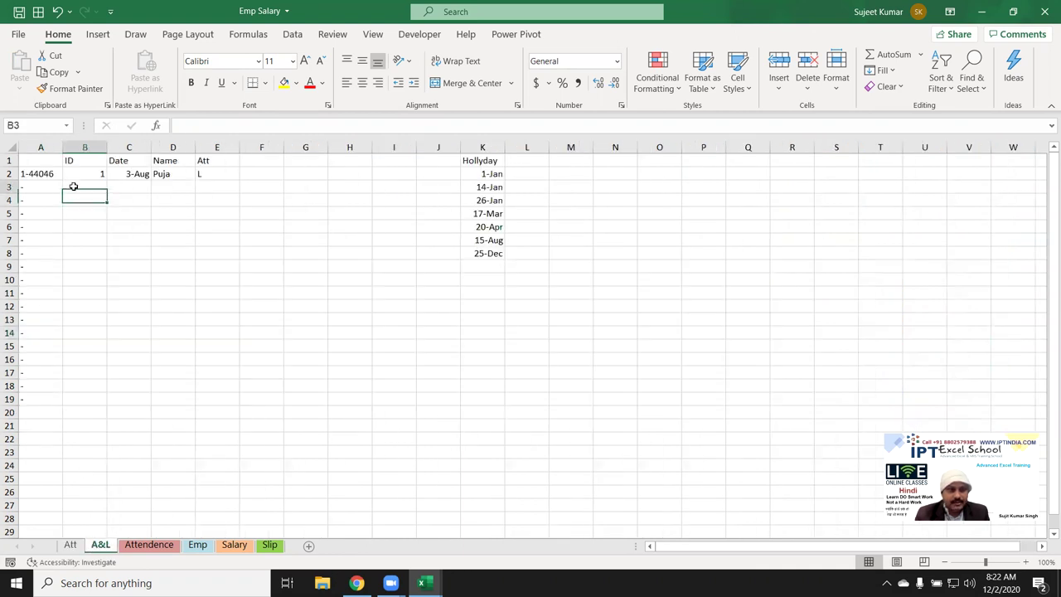
type("7")
key("Tab")
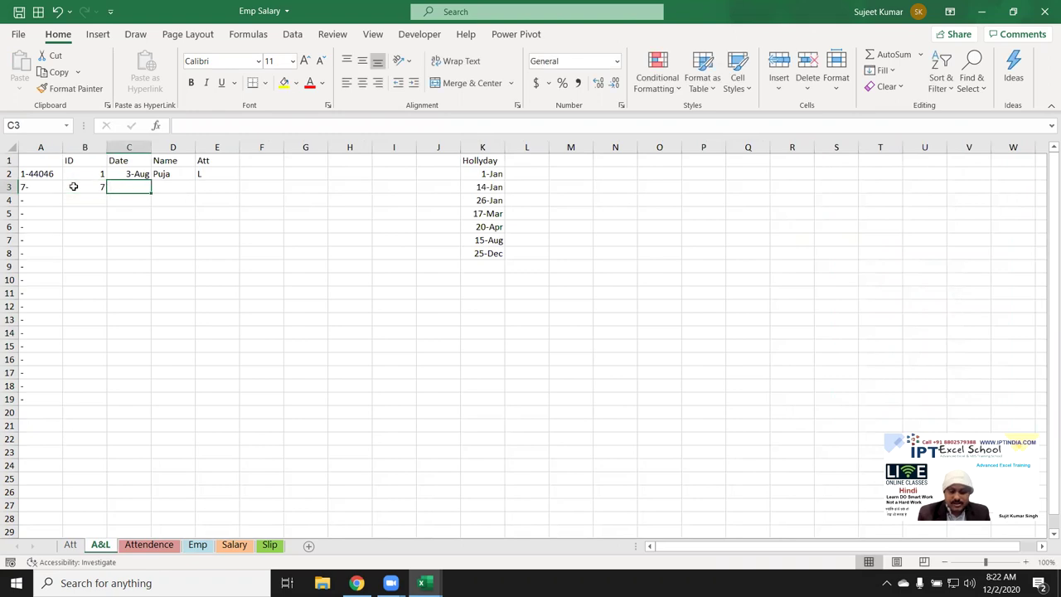
type("10/7")
key("Tab")
key("ctrl+d")
key("Tab")
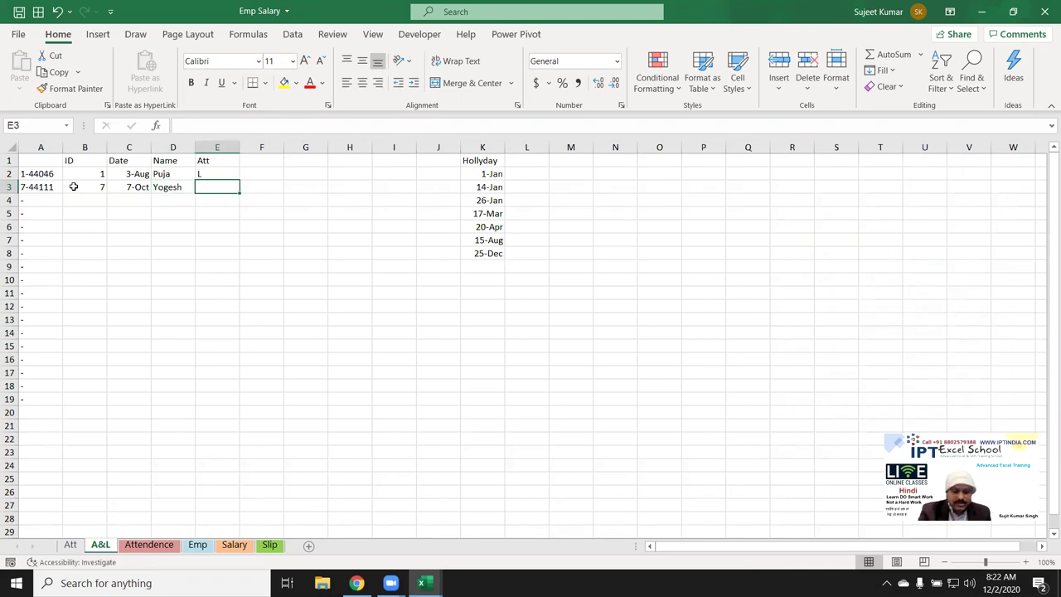
type("HD")
key("Return")
left_click(71, 544)
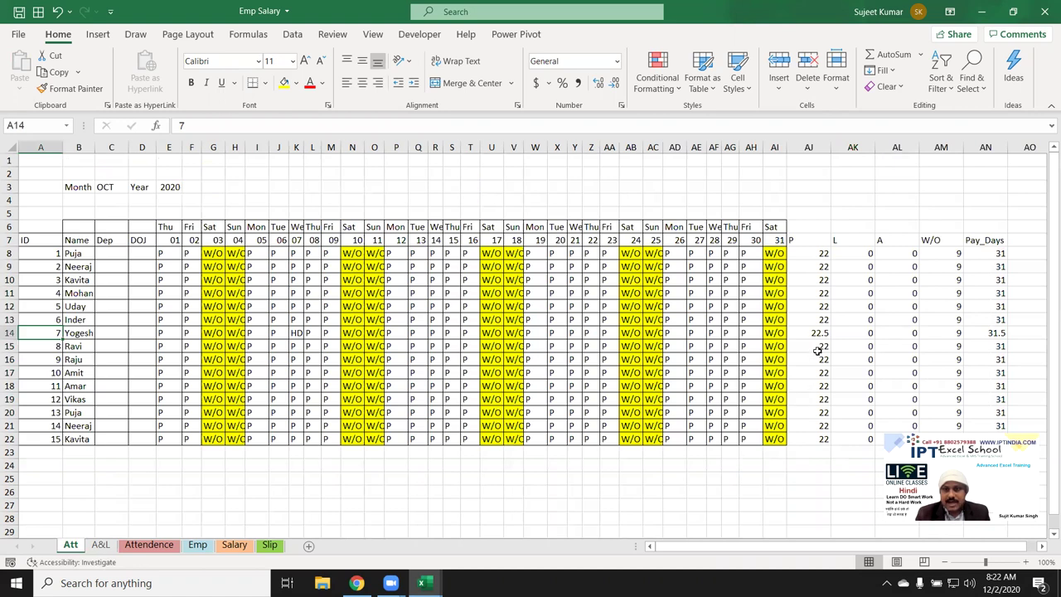
left_click(817, 334)
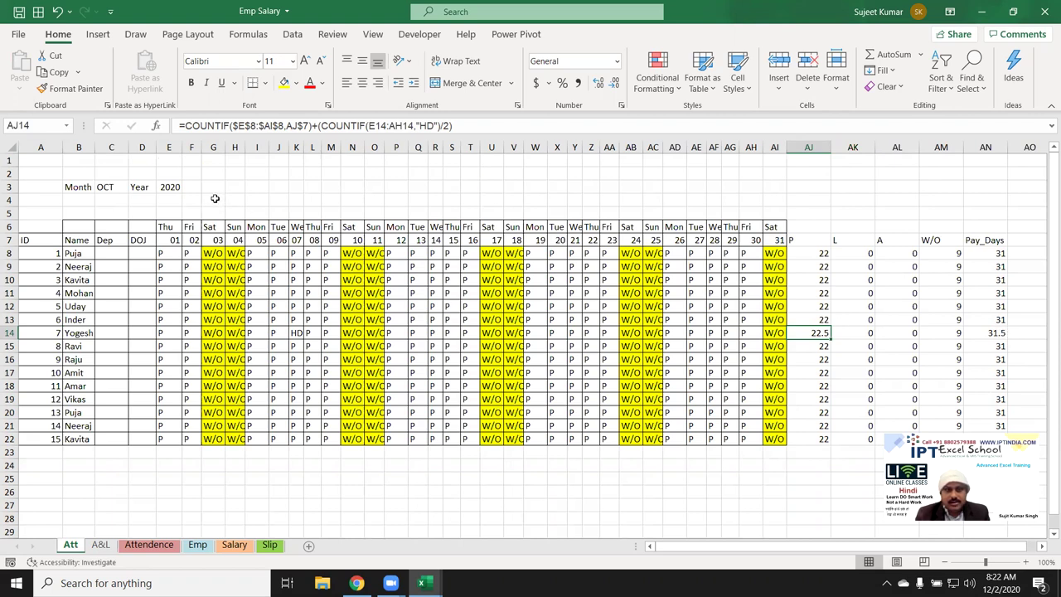
Stretch AJ14's half-day range from E14:AH14 to E14:AI14, giving 22.5
left_click(297, 125)
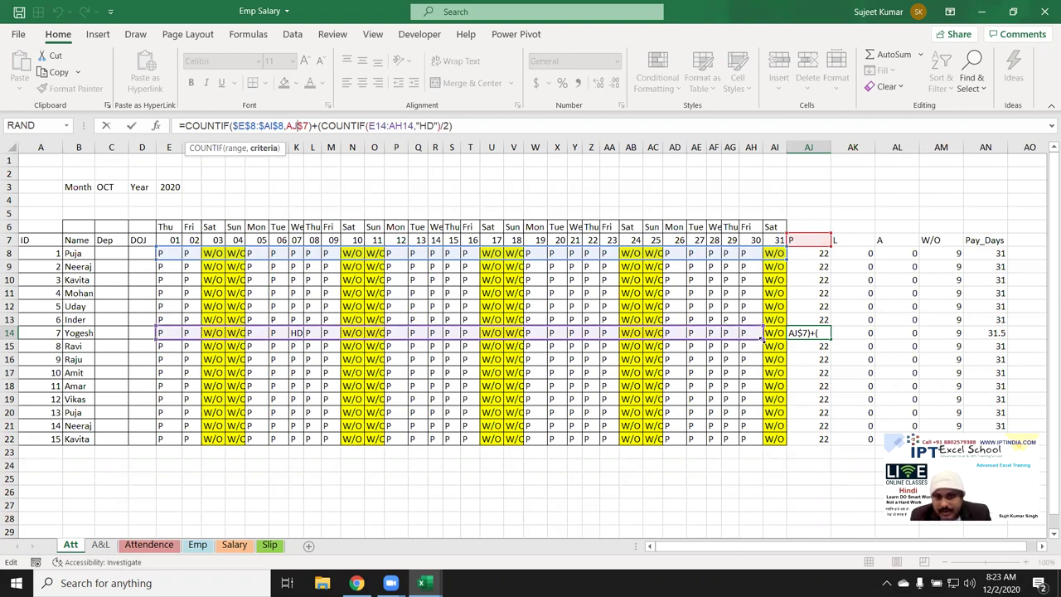
left_click_drag(778, 340, 779, 339)
key("Return")
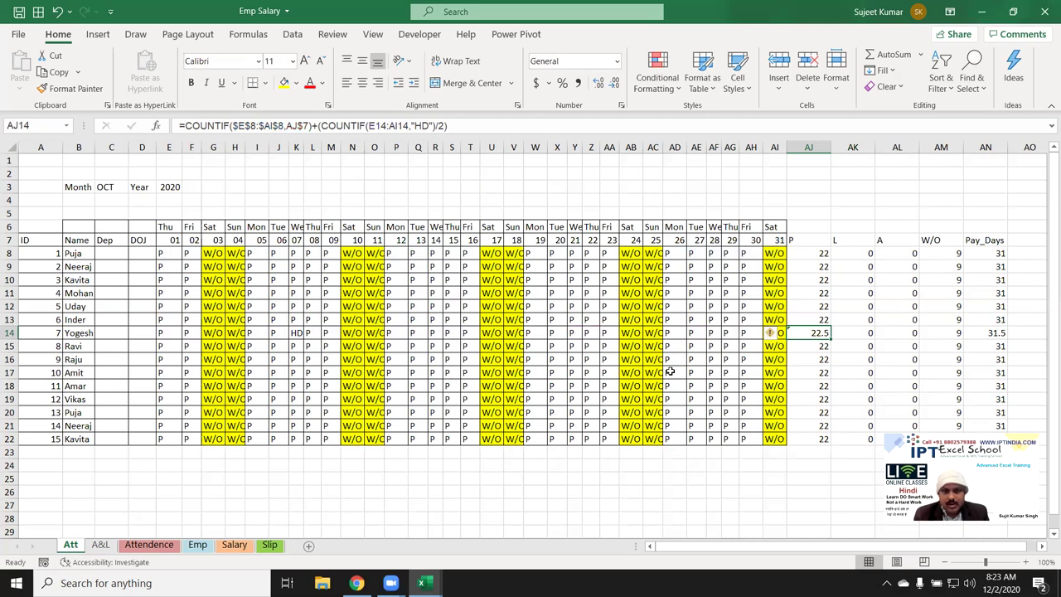
key("F2")
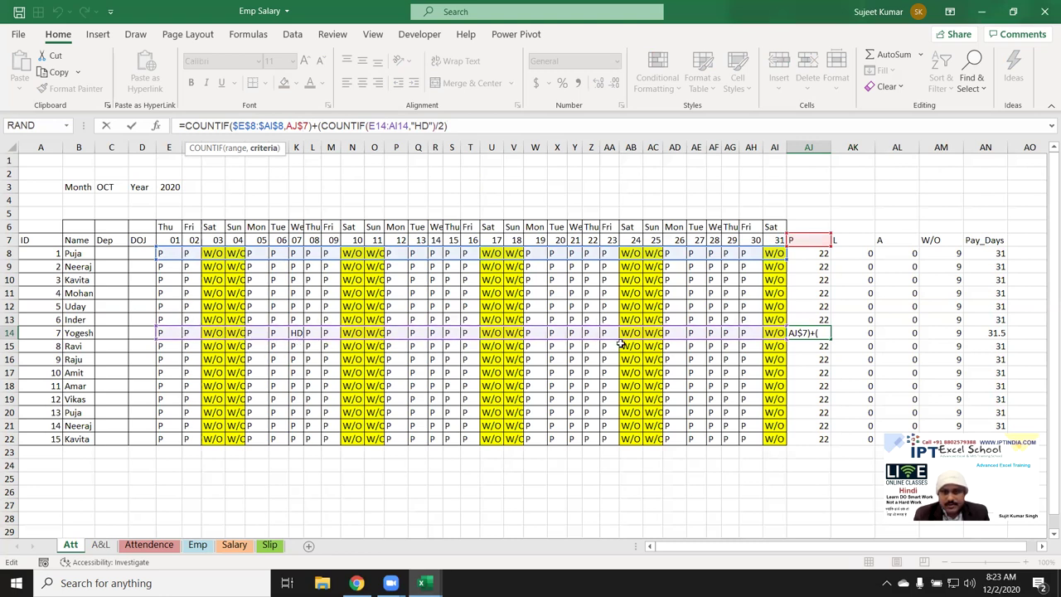
left_click(304, 126)
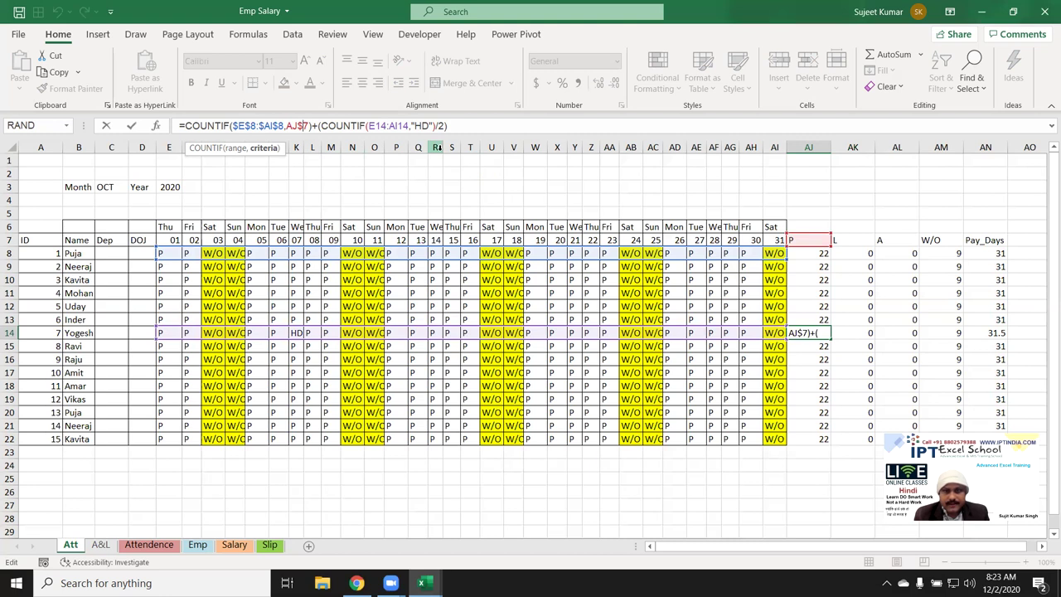
key("Return")
key("Up")
Step through AJ14 in Evaluate Formula until the present-day COUNTIF shows 22, then close it
left_click(660, 75)
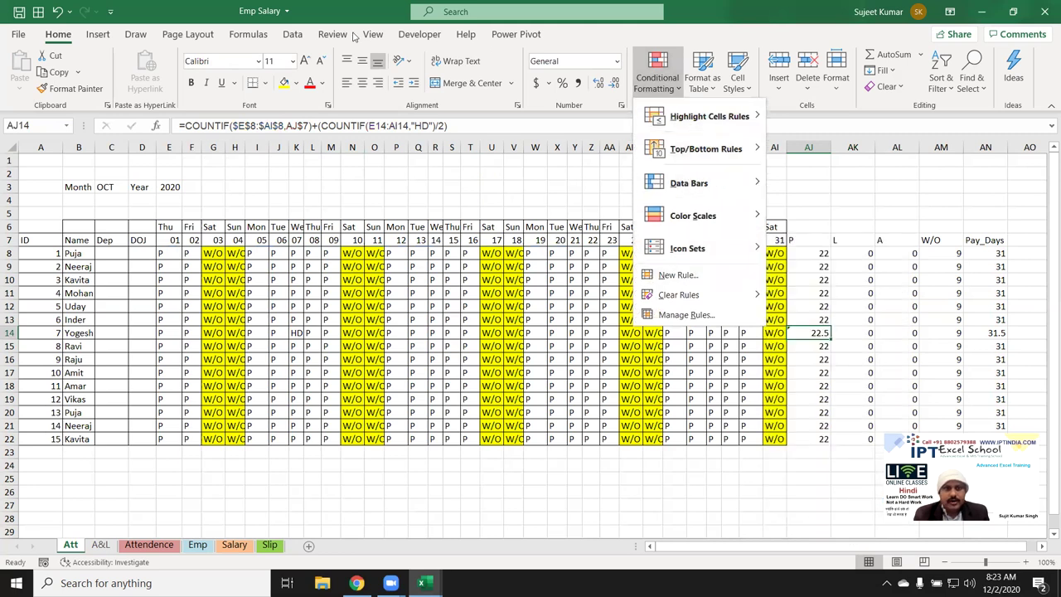
left_click(247, 34)
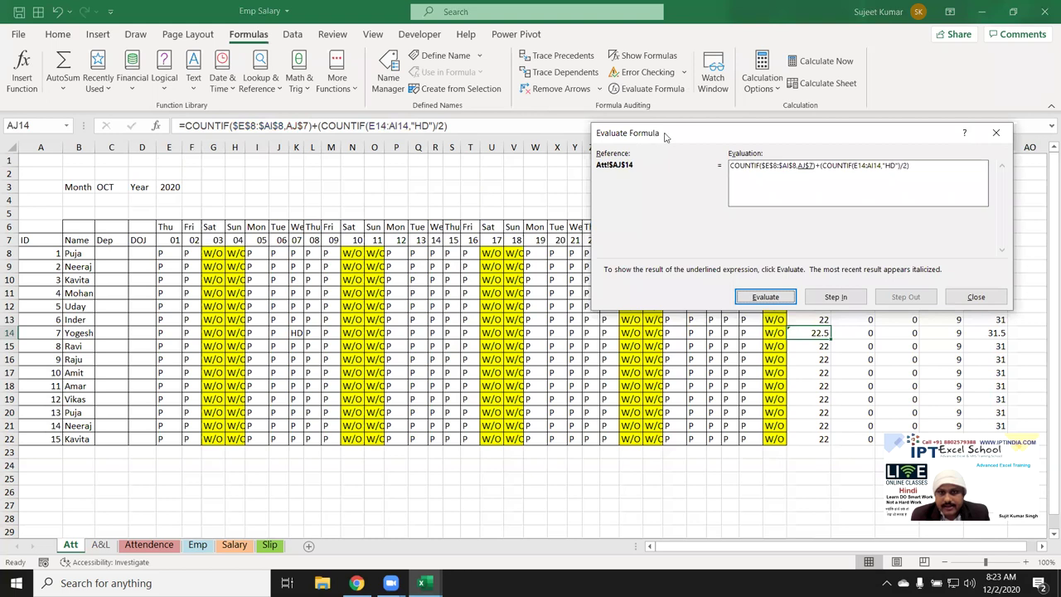
left_click_drag(661, 141, 262, 234)
left_click(360, 394)
left_click(360, 394)
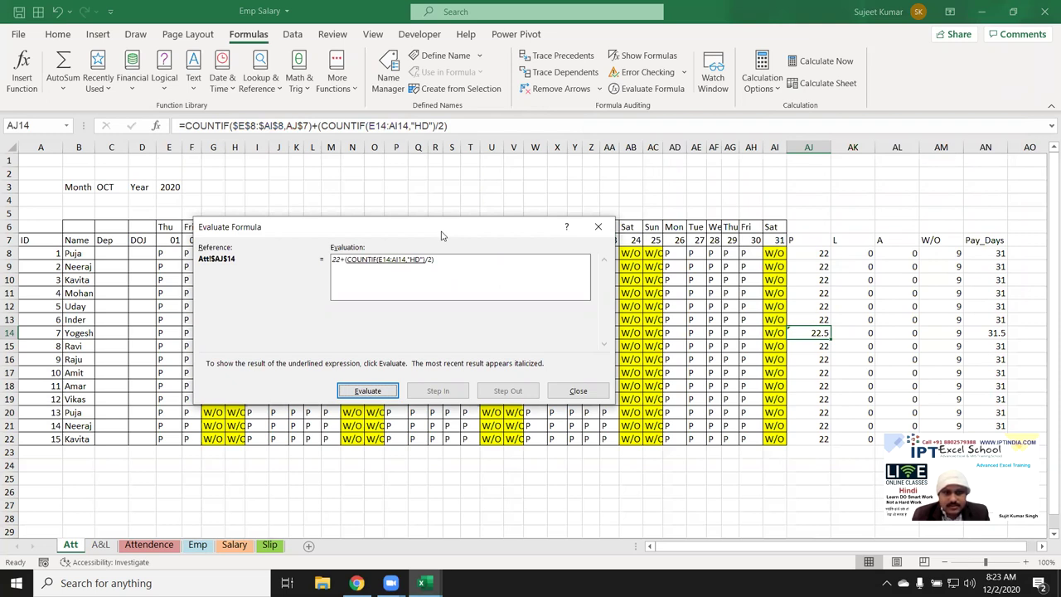
left_click_drag(440, 237, 401, 361)
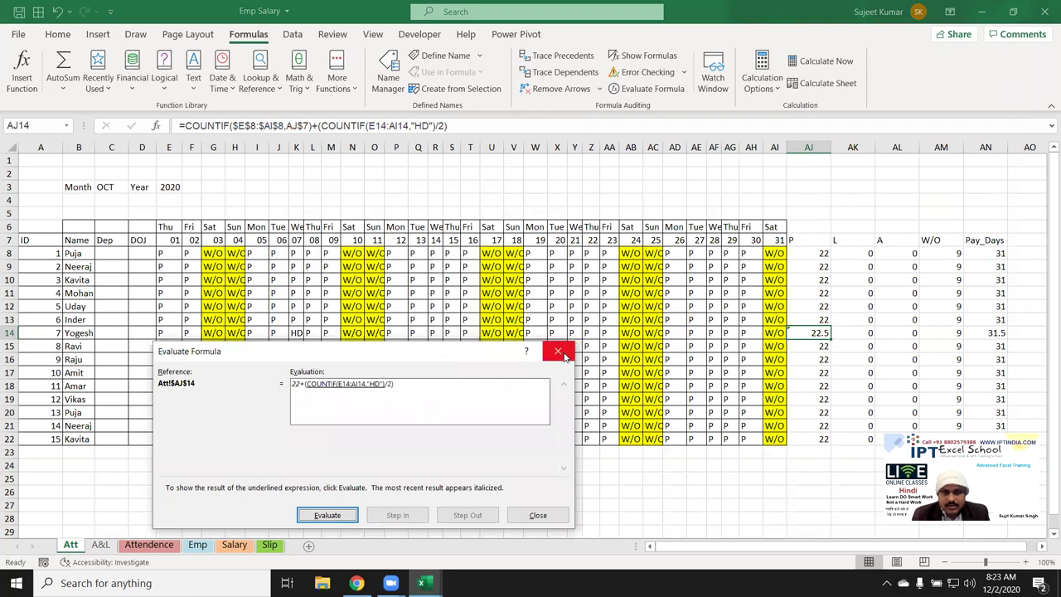
left_click(559, 352)
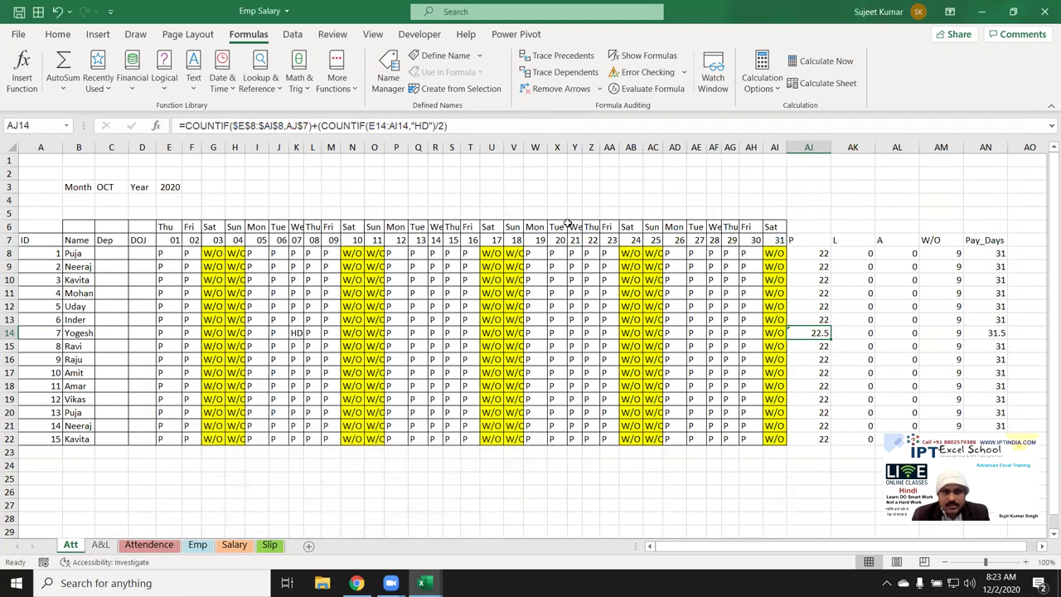
Refill the P count formula from AJ8 down every employee and recheck AJ14
left_click(818, 256)
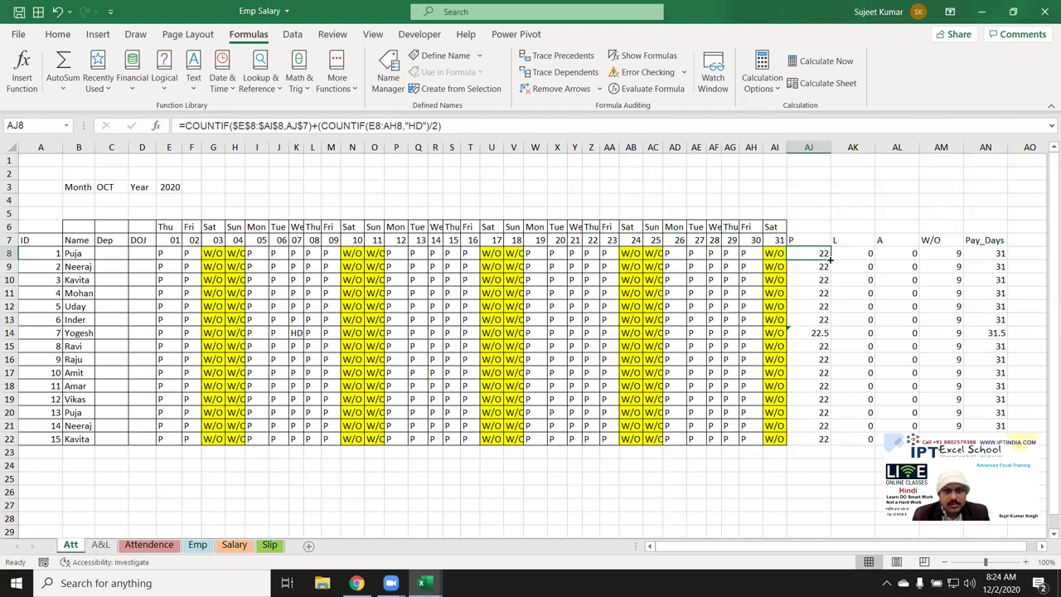
double_click(829, 259)
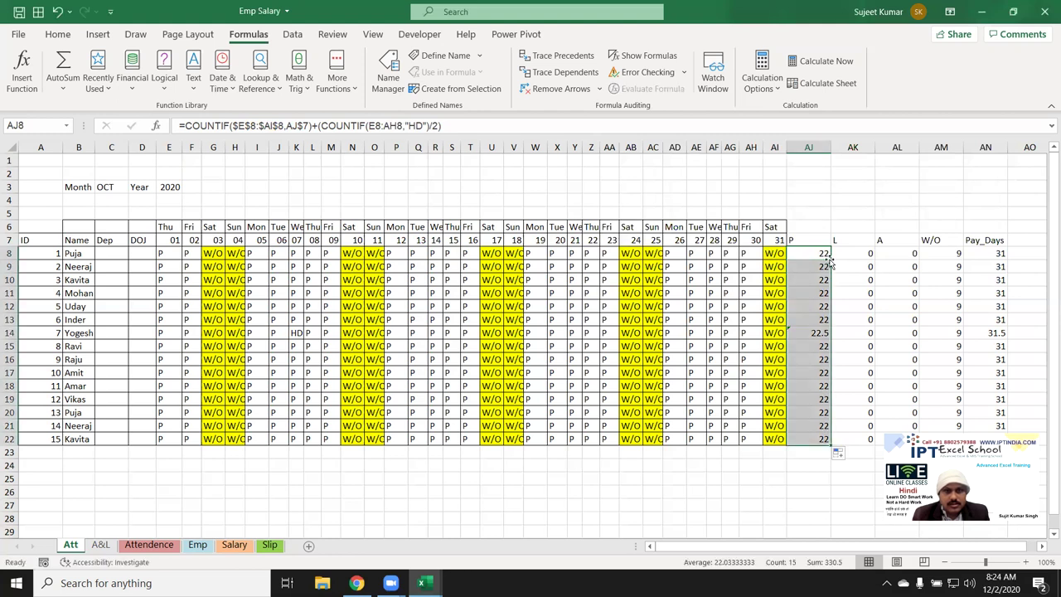
left_click(806, 334)
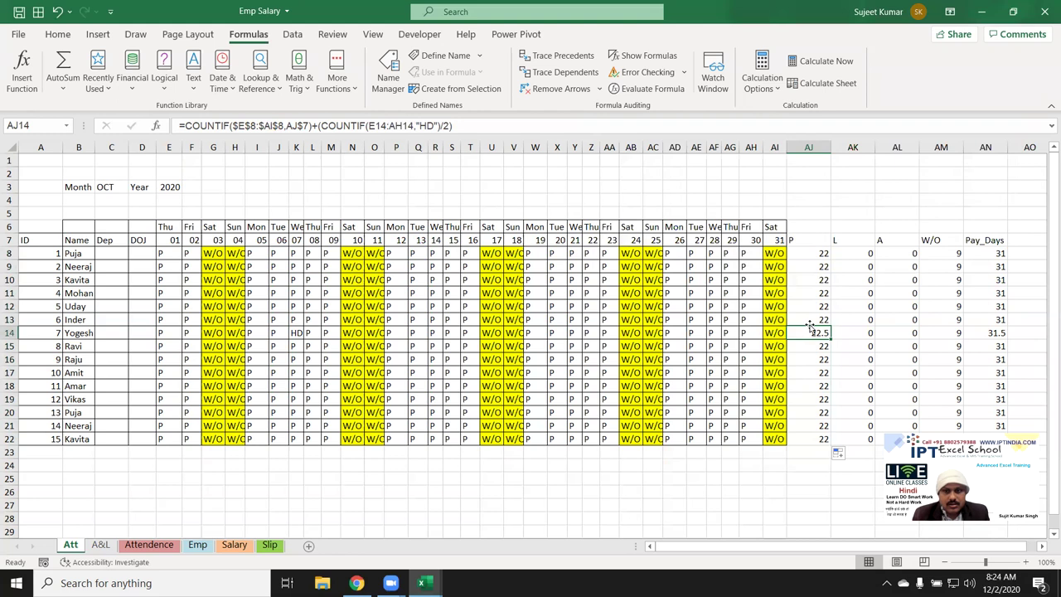
double_click(806, 332)
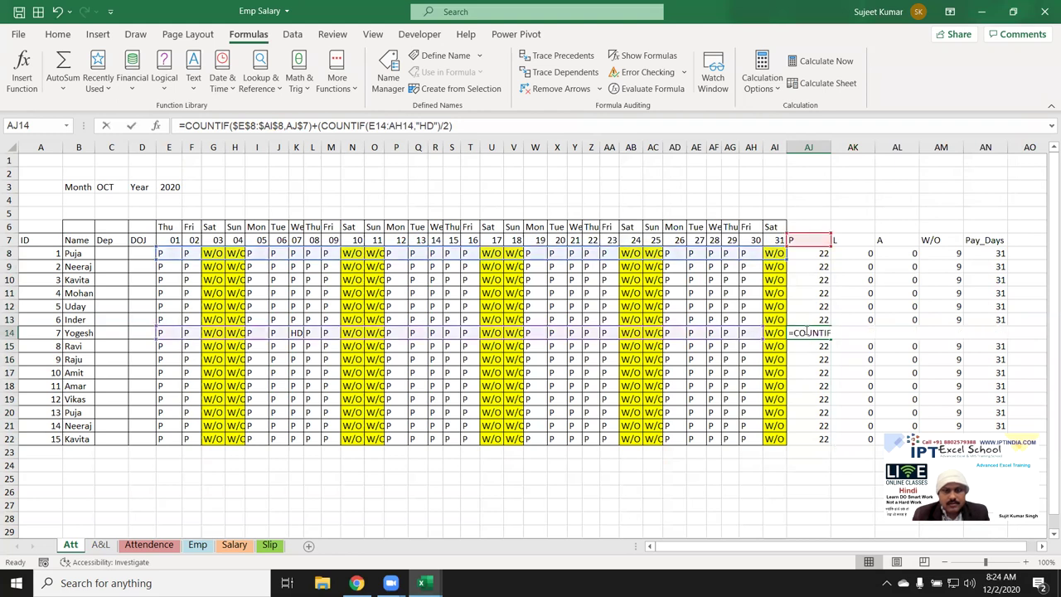
key("ctrl+Return")
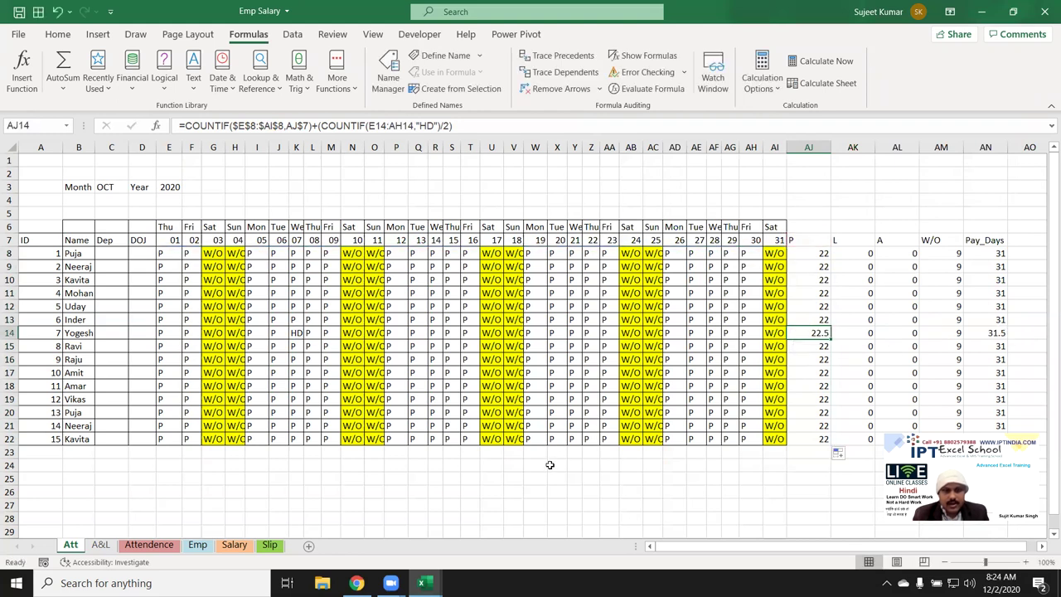
Start a COUNTIF in X24 over row 14's days E14:AI14
left_click(548, 466)
type("=")
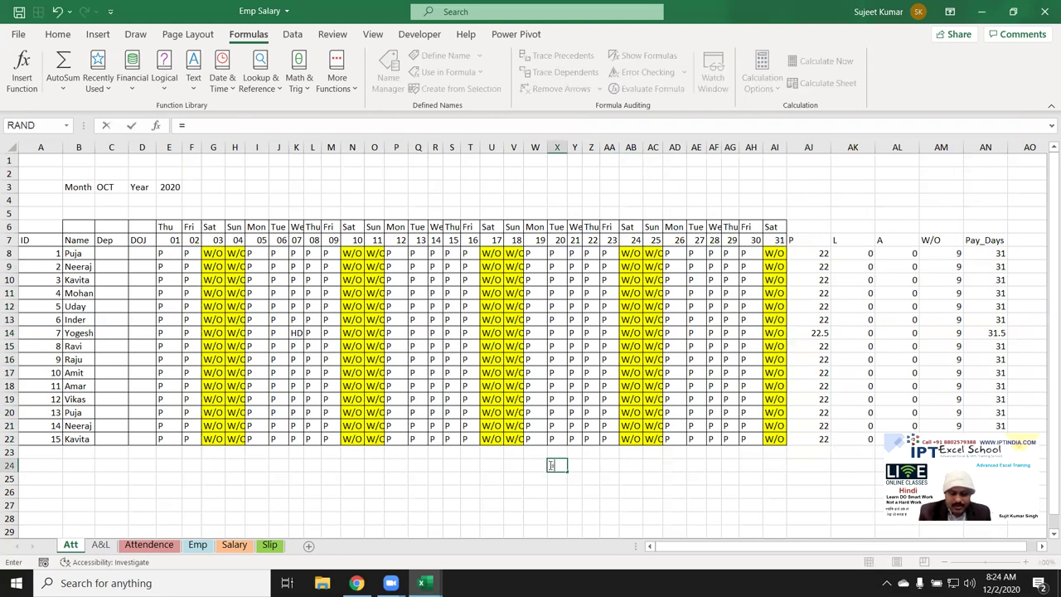
type("cou")
key("Down")
key("Down")
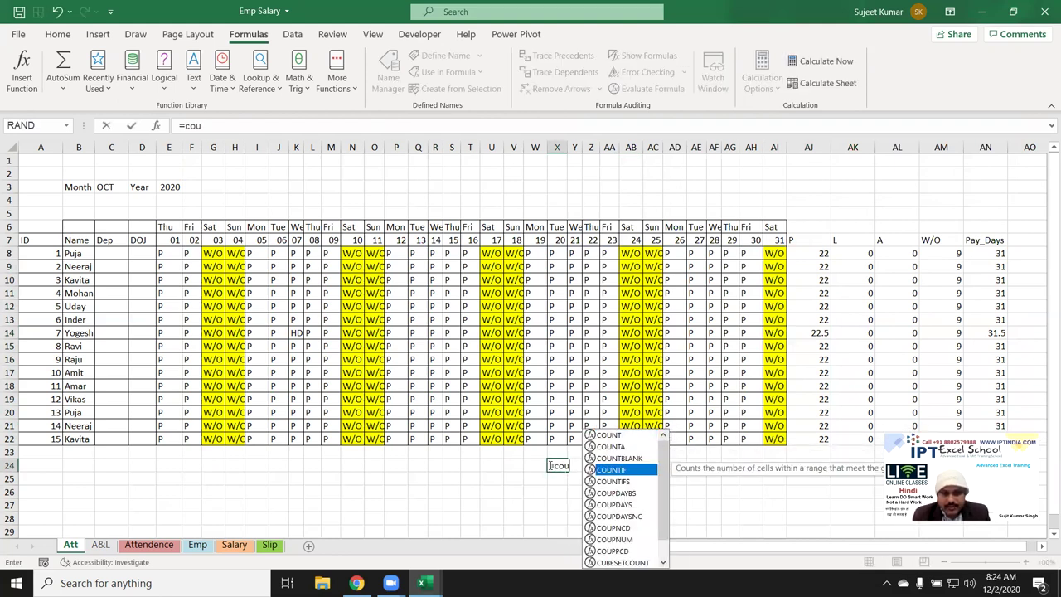
key("Tab")
key("Up")
key("Up")
key("Up")
key("Up")
key("Up")
key("Up")
key("Right")
key("Right")
key("Right")
key("Right")
key("Right")
key("Right")
key("Right")
key("Right")
key("Right")
key("Up")
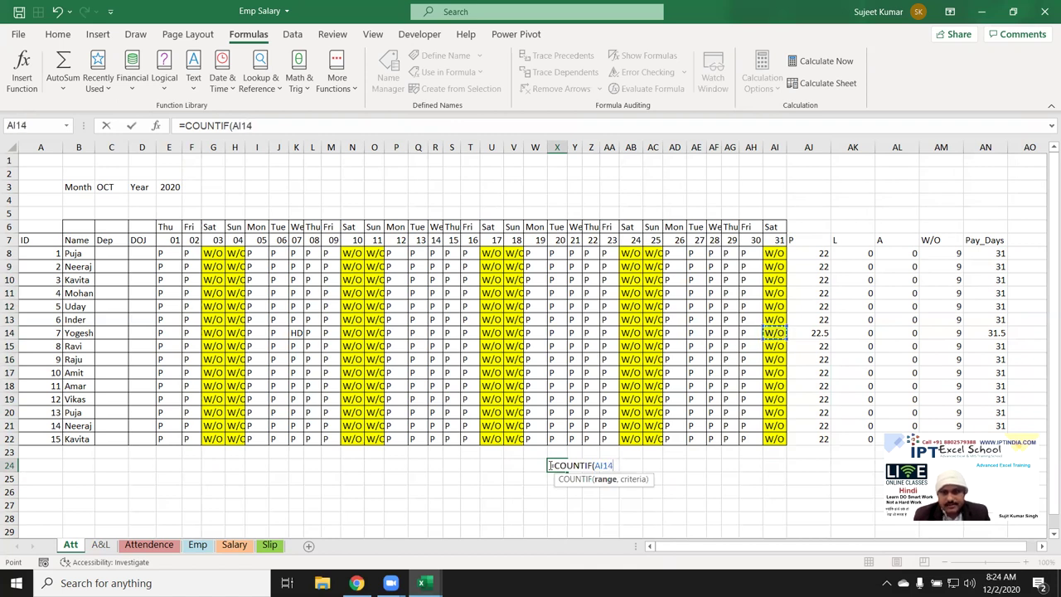
key("ctrl+shift+Left")
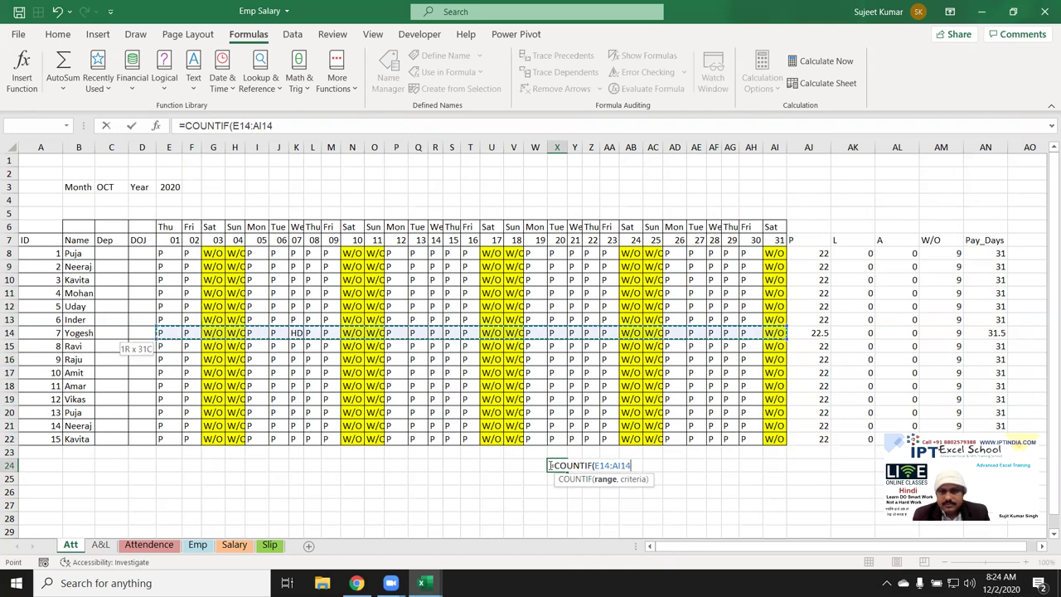
Complete it as =COUNTIF(E14:AI14,"P"), which returns 21
key("Return")
key("Return")
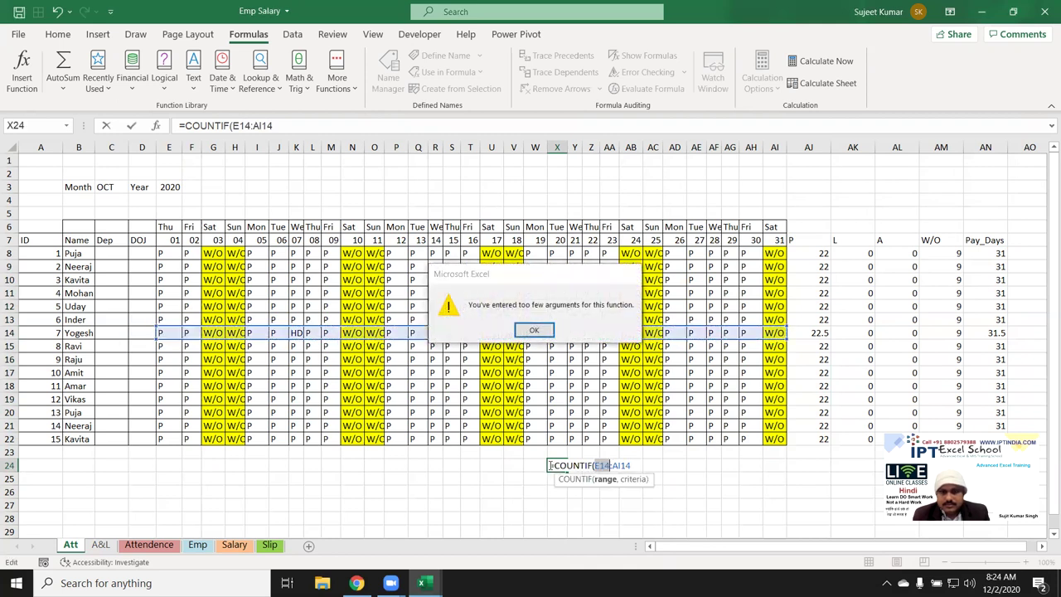
key("Right")
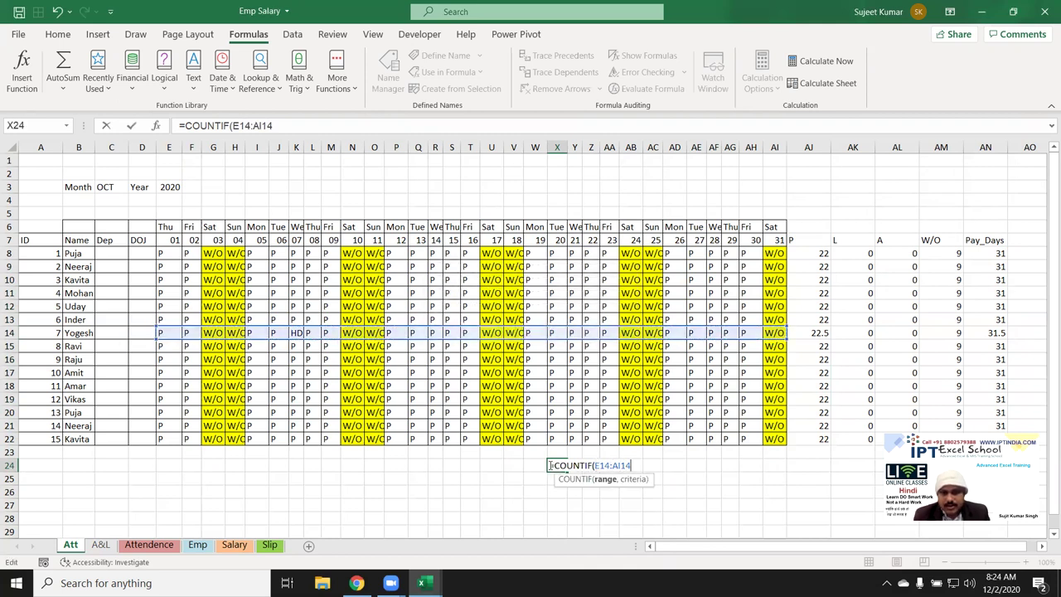
type(",\"P\")")
key("Return")
left_click(548, 466)
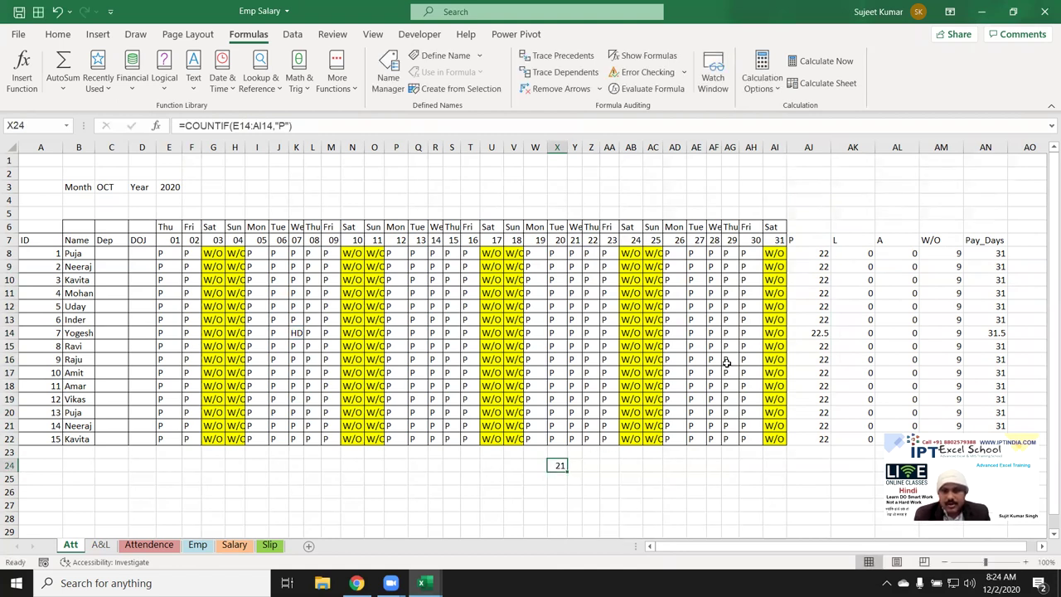
left_click(809, 241)
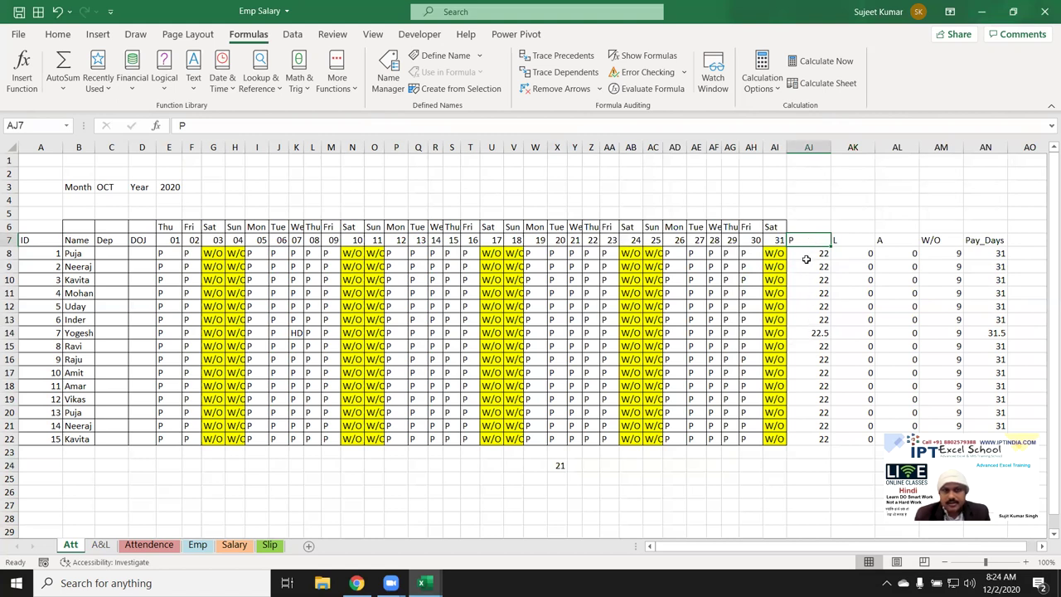
Replace AJ$7 with "P" in AJ8's criteria, fill down to row 22, and inspect AJ14's formula
left_click(807, 255)
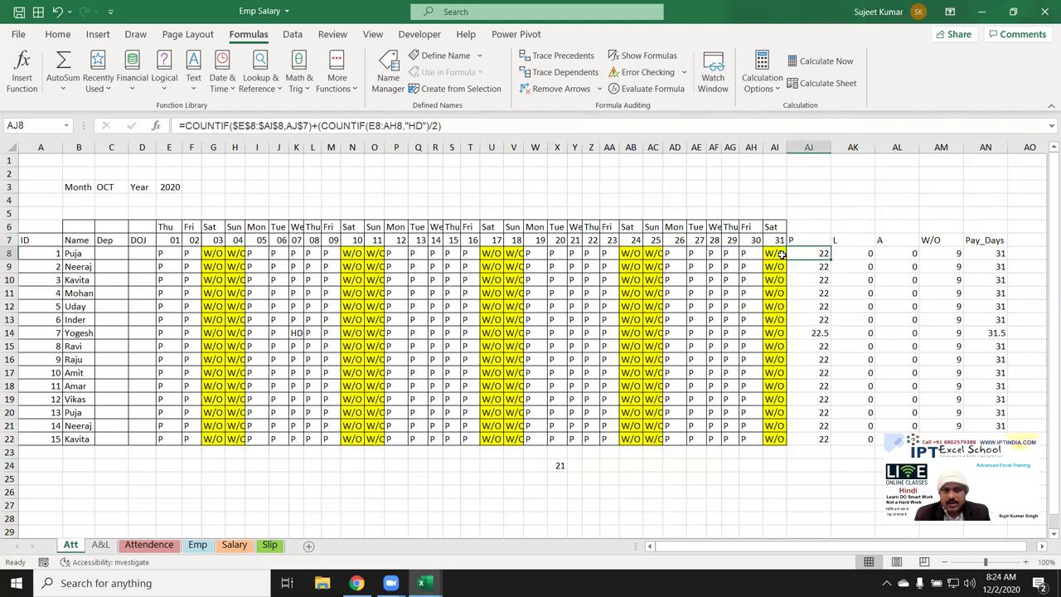
left_click(288, 125)
key("Delete")
key("Delete")
key("Delete")
key("Delete")
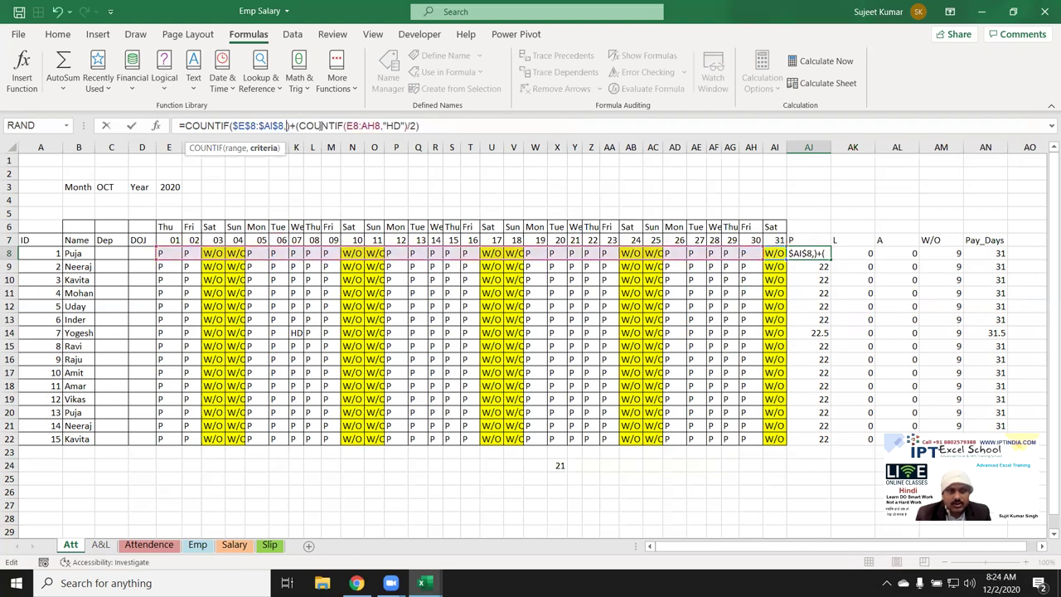
type("\"P\"")
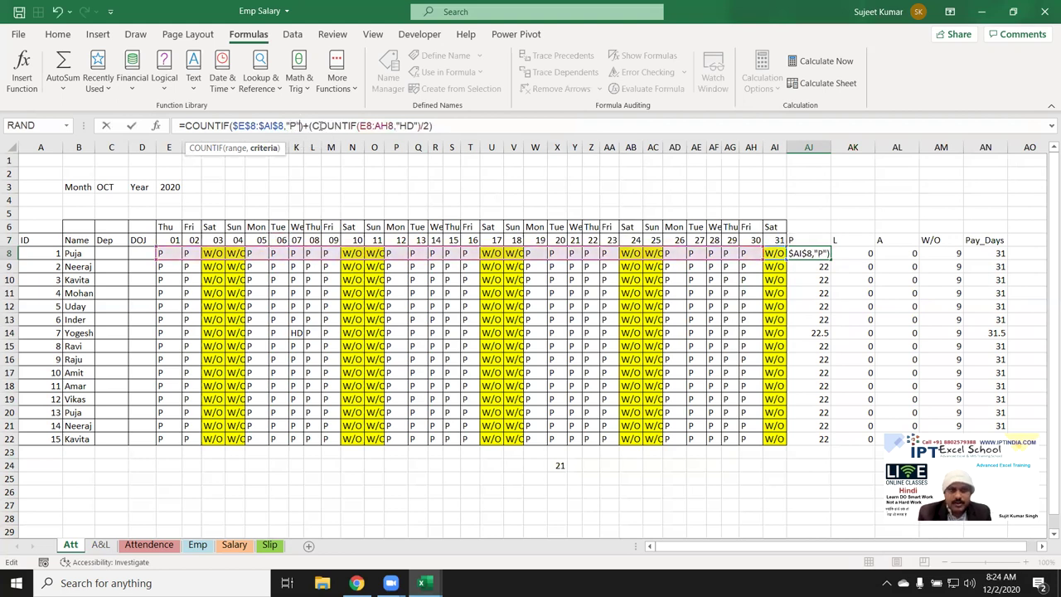
key("ctrl+Return")
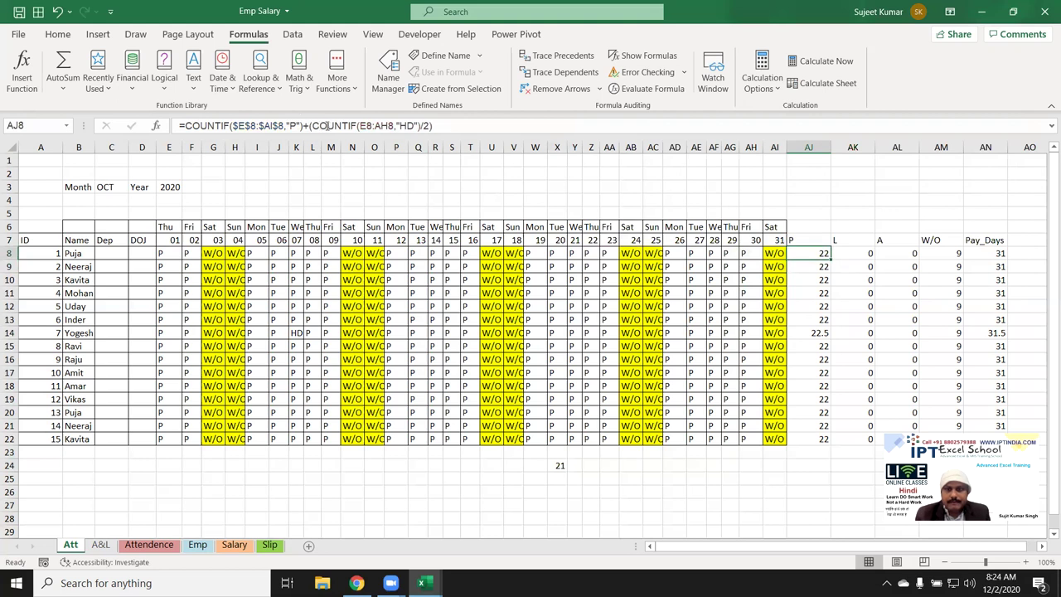
double_click(831, 258)
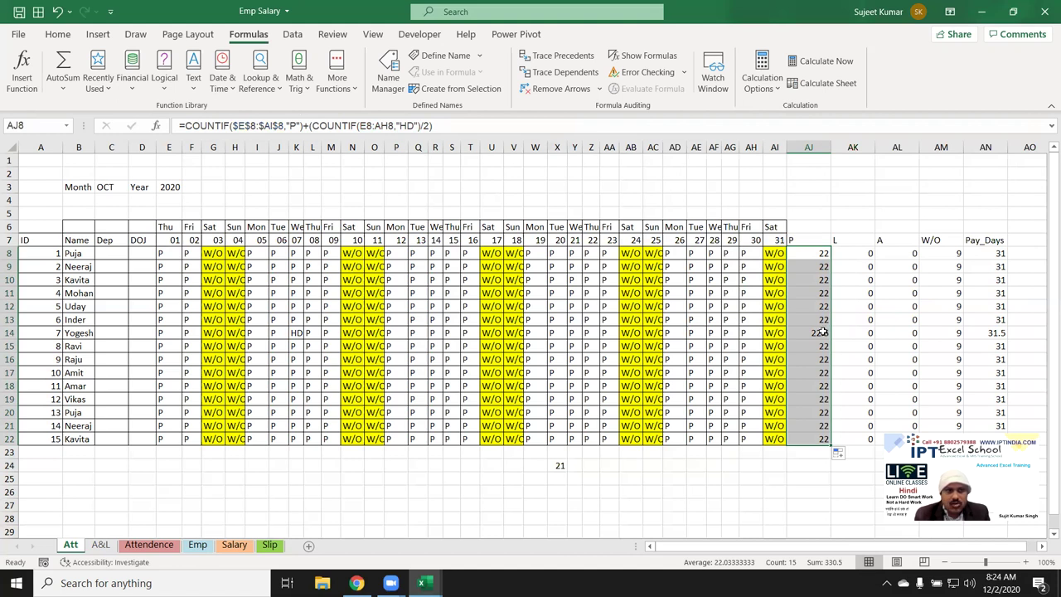
left_click(820, 332)
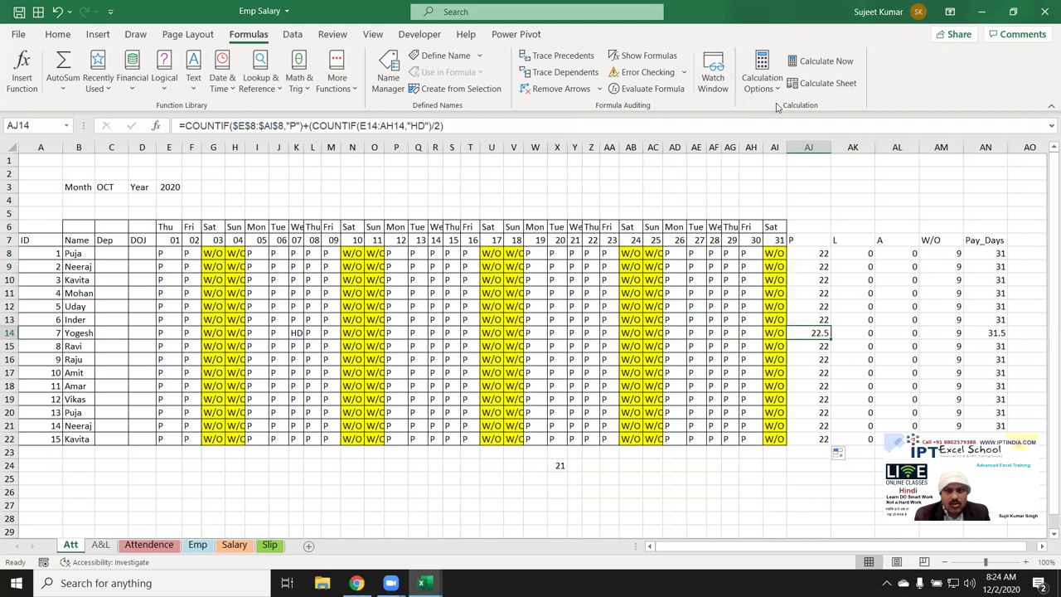
double_click(816, 332)
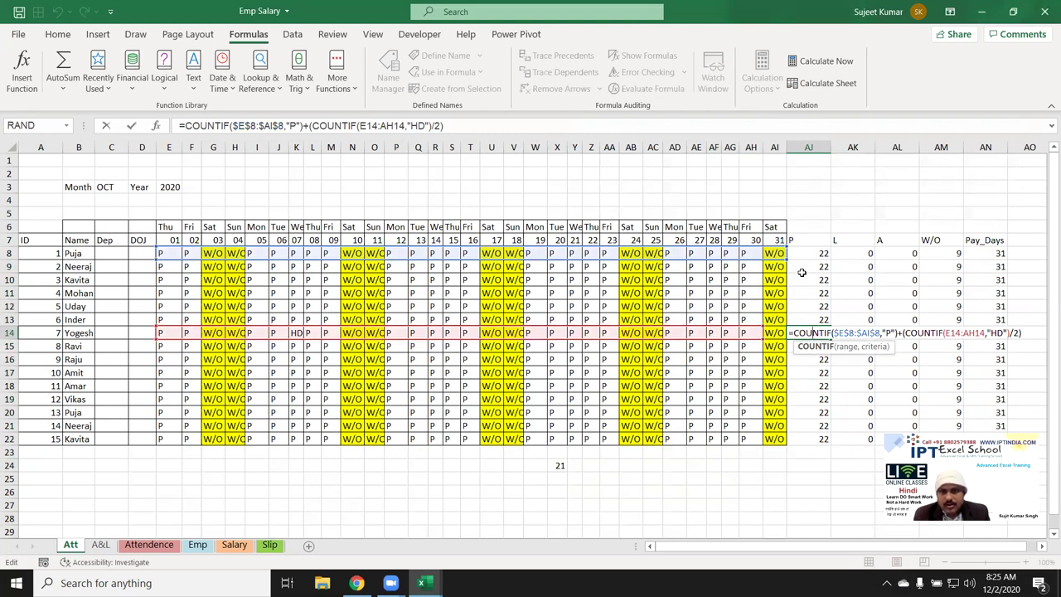
Change AJ8's half-day range from E8:AH8 to E8:AI8 and fill it down the column
key("Escape")
double_click(819, 253)
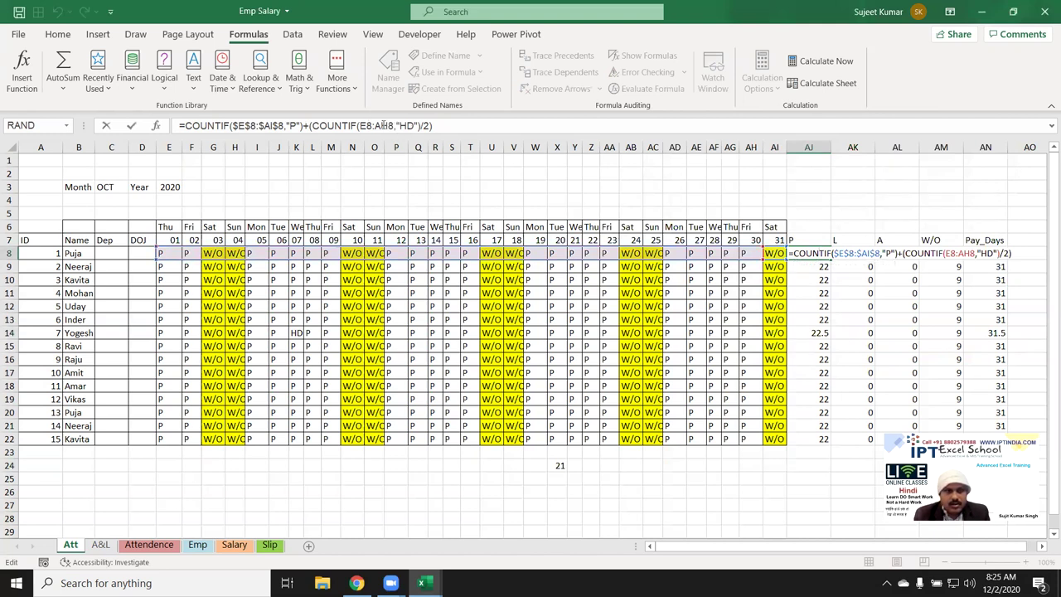
left_click(393, 126)
key("BackSpace")
type("I")
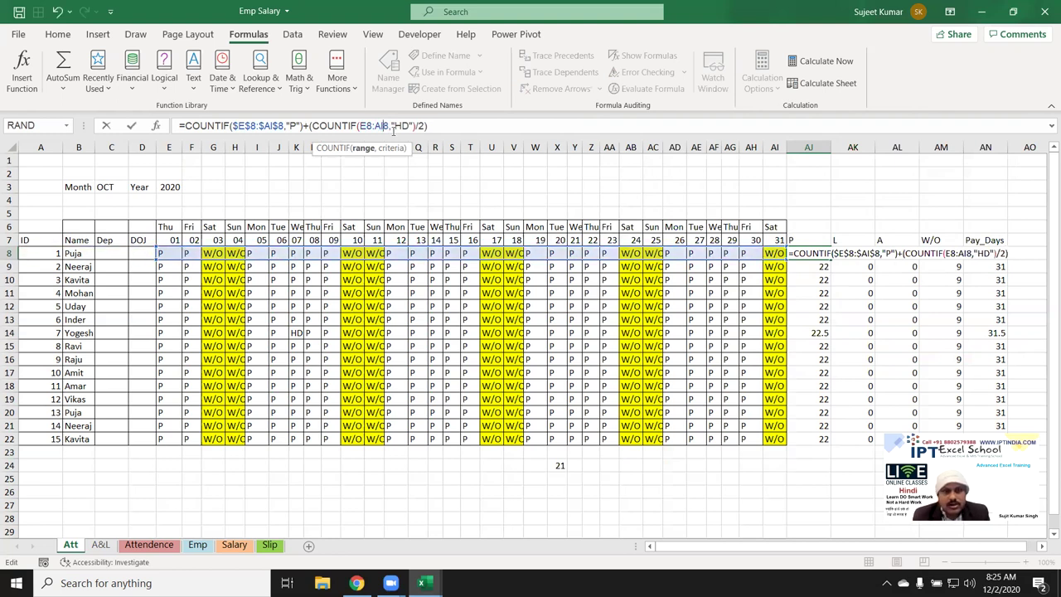
key("ctrl+Return")
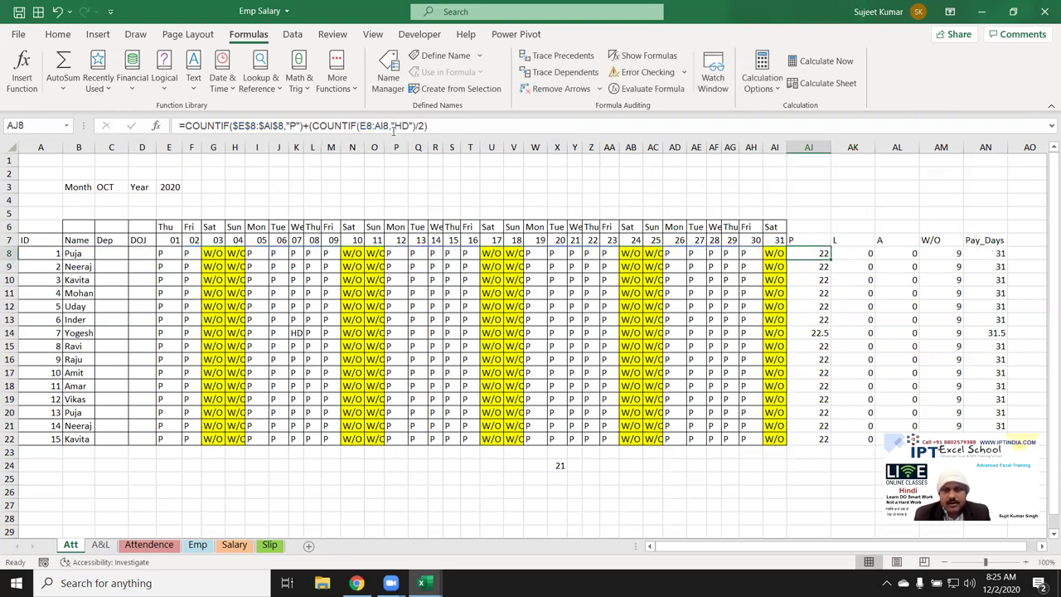
double_click(828, 261)
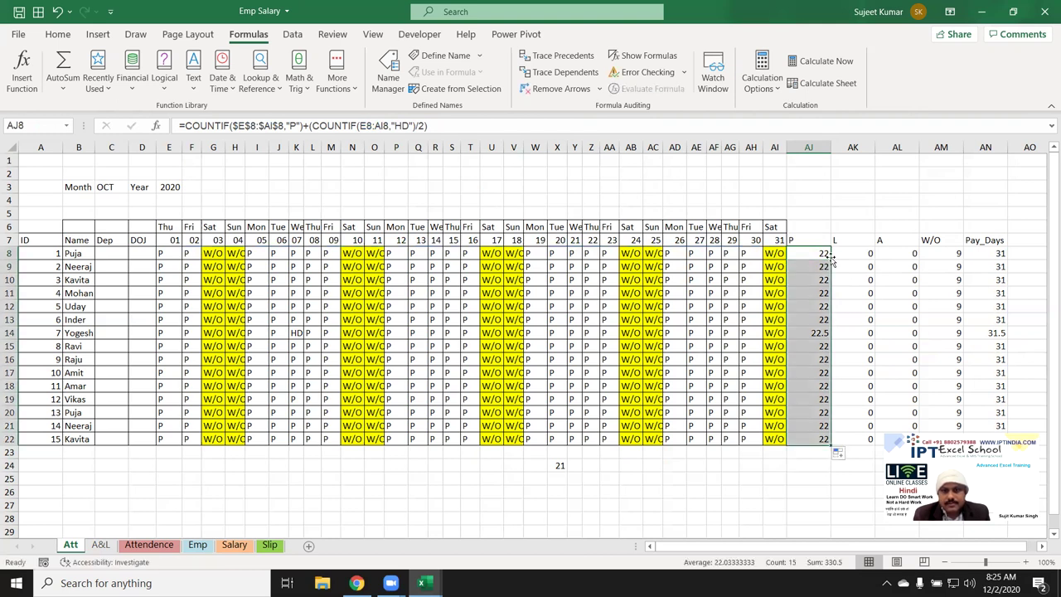
Check the filled formulas in rows 8 and 14 without changing them
double_click(823, 252)
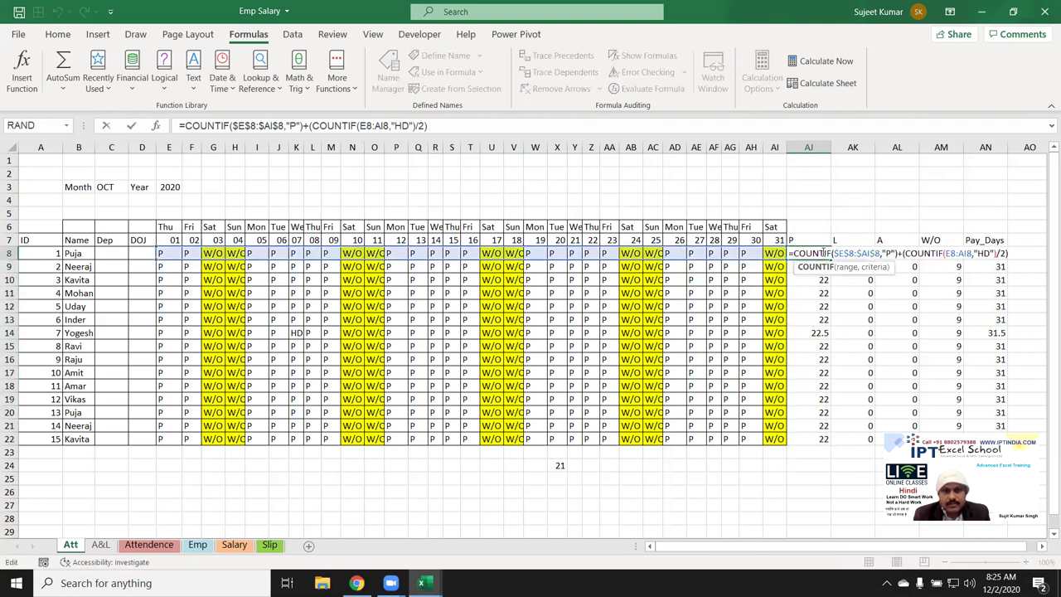
key("Escape")
double_click(823, 333)
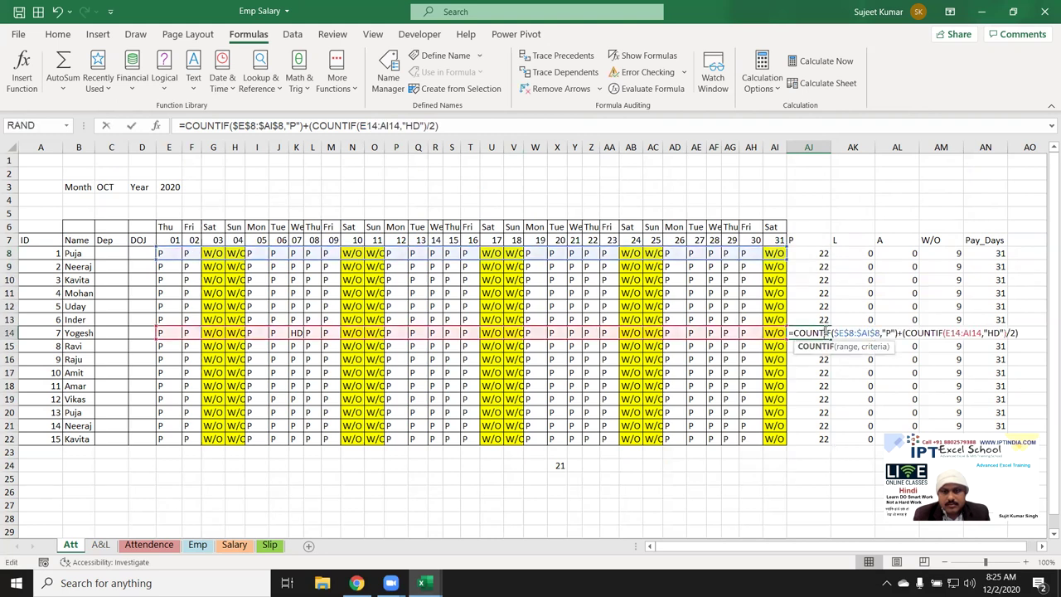
key("Escape")
Evaluate AJ14's formula step by step to 22+(1/2) = 22.5, then close the evaluator and reopen the formula
left_click(647, 89)
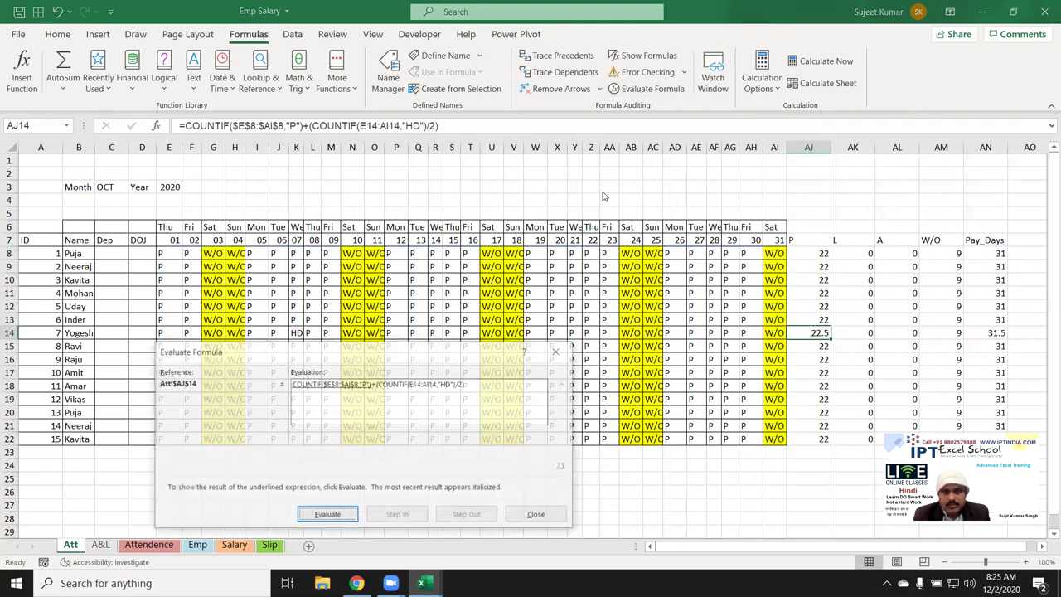
left_click(328, 515)
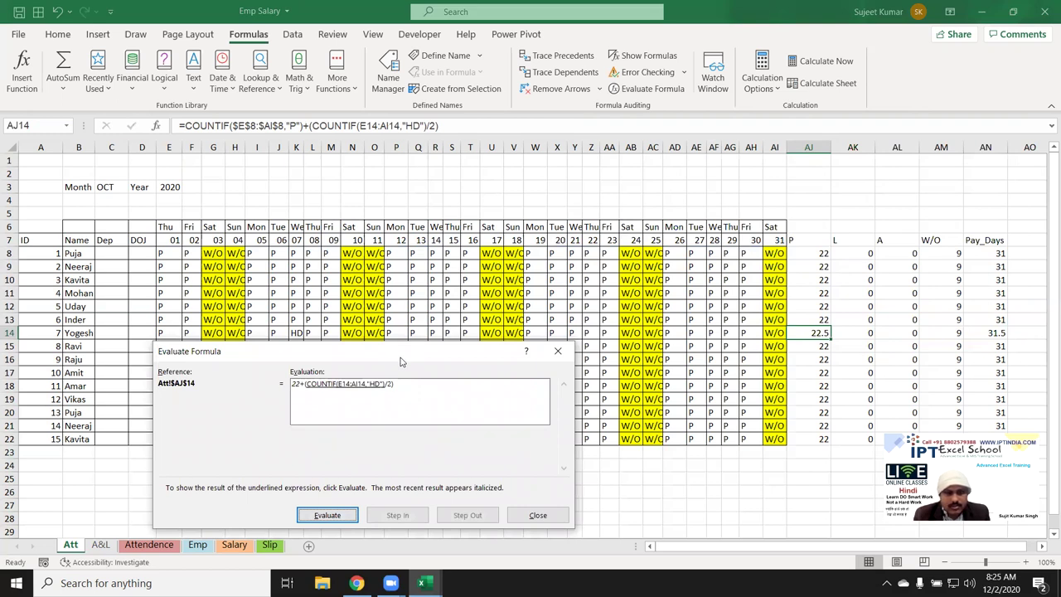
left_click_drag(400, 361, 427, 397)
left_click(356, 552)
left_click(356, 551)
left_click(357, 552)
left_click(356, 552)
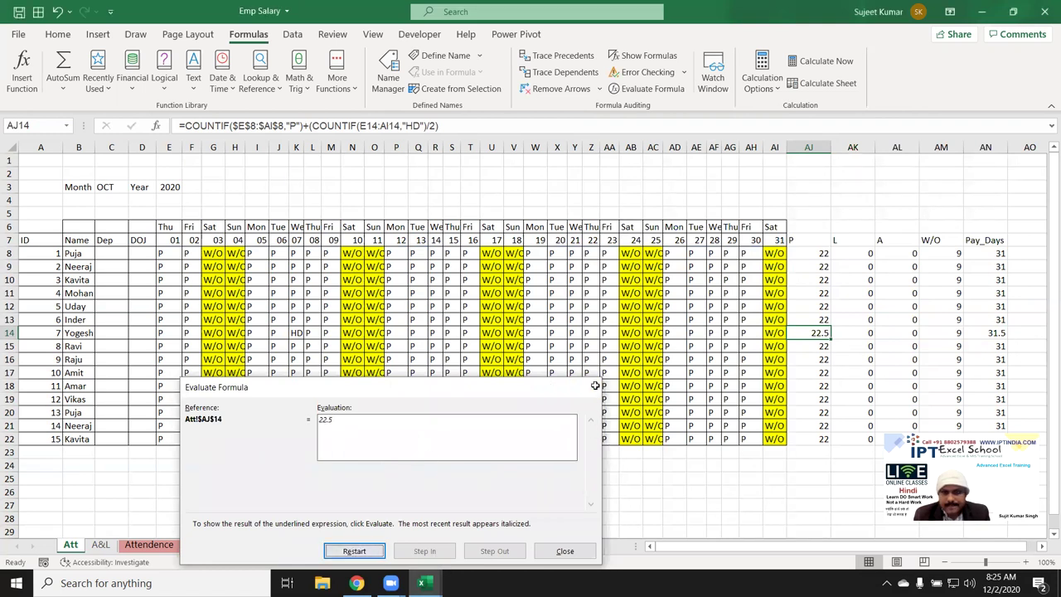
left_click(584, 387)
left_click(245, 125)
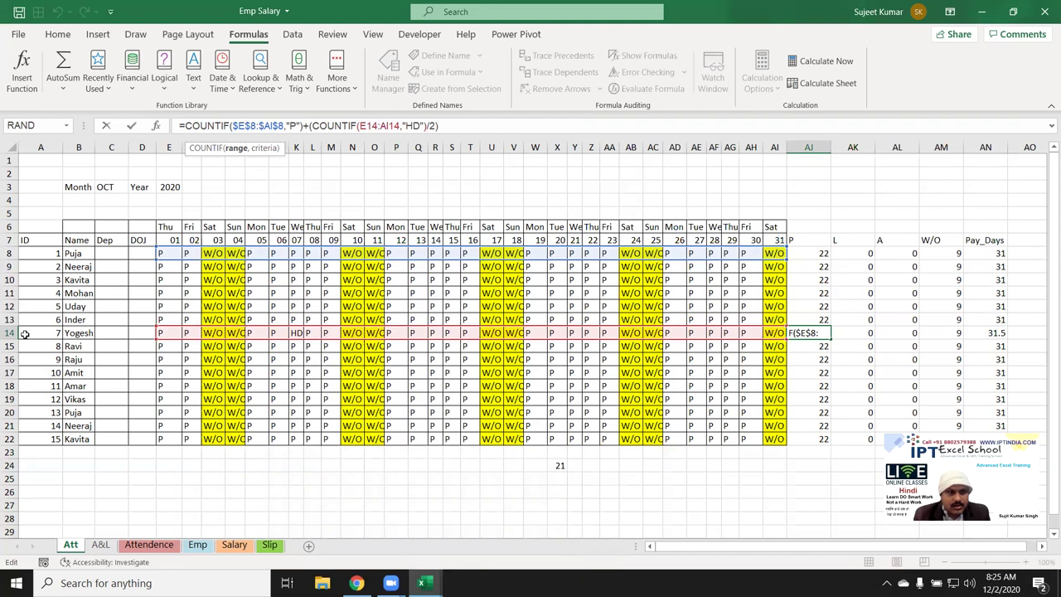
Change AJ8's present-day COUNTIF range to row-relative $E8:AI8 and fill it down through row 22
key("Escape")
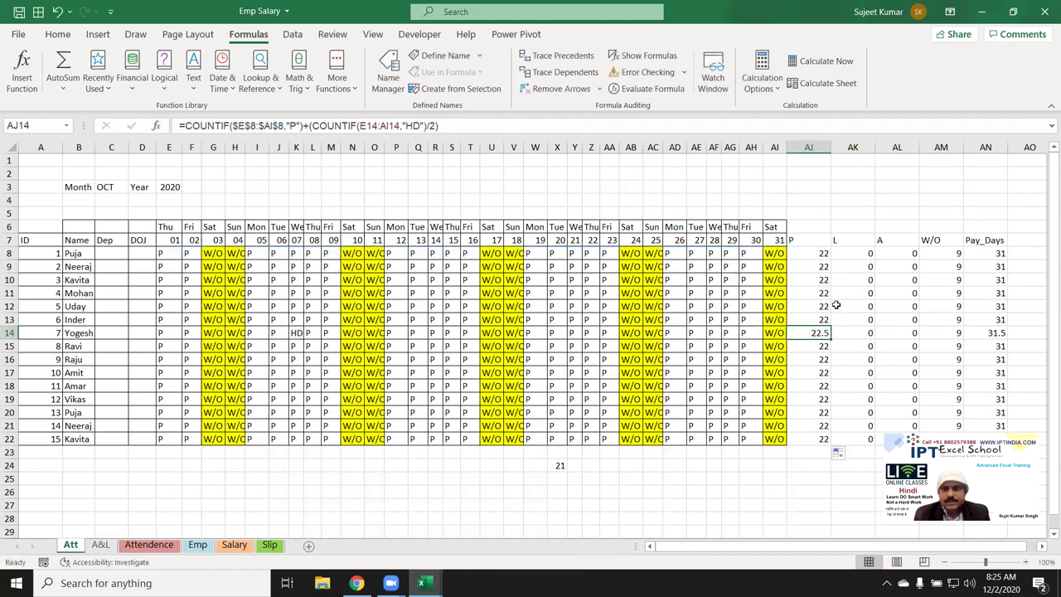
left_click(813, 257)
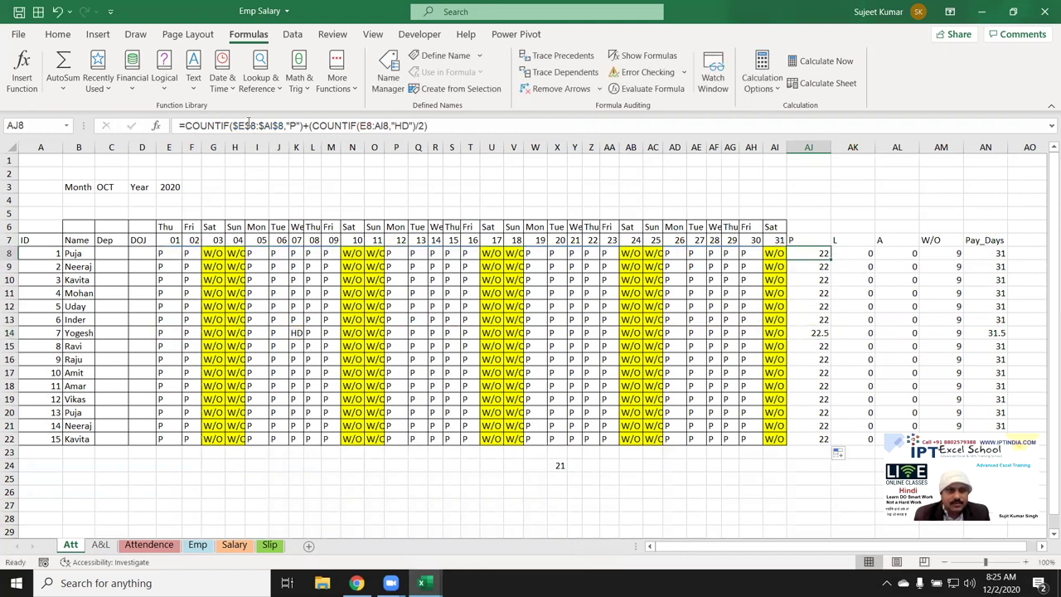
left_click(249, 125)
key("BackSpace")
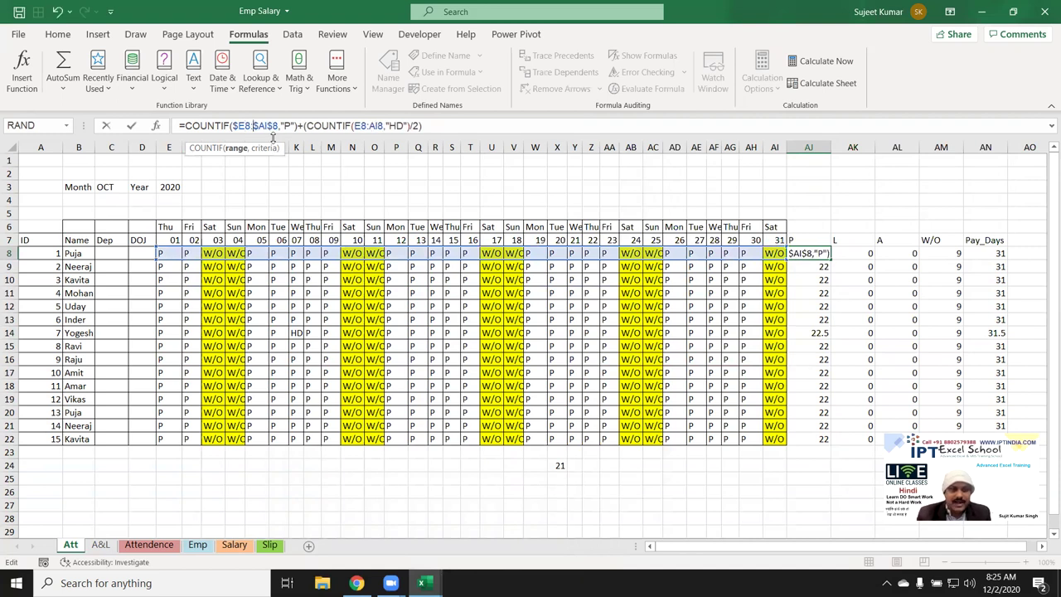
key("Delete")
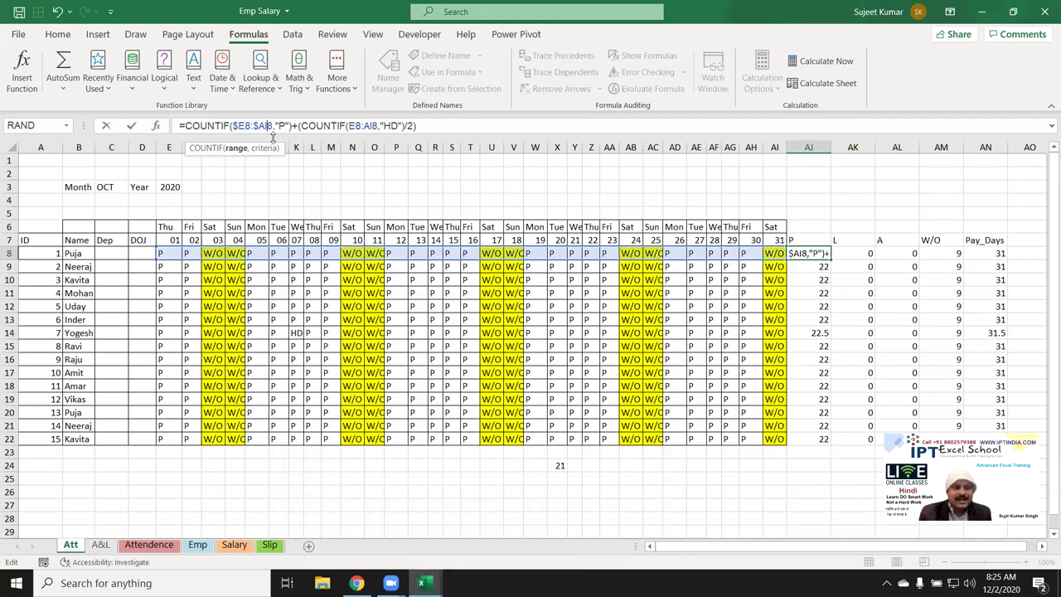
key("ctrl+Return")
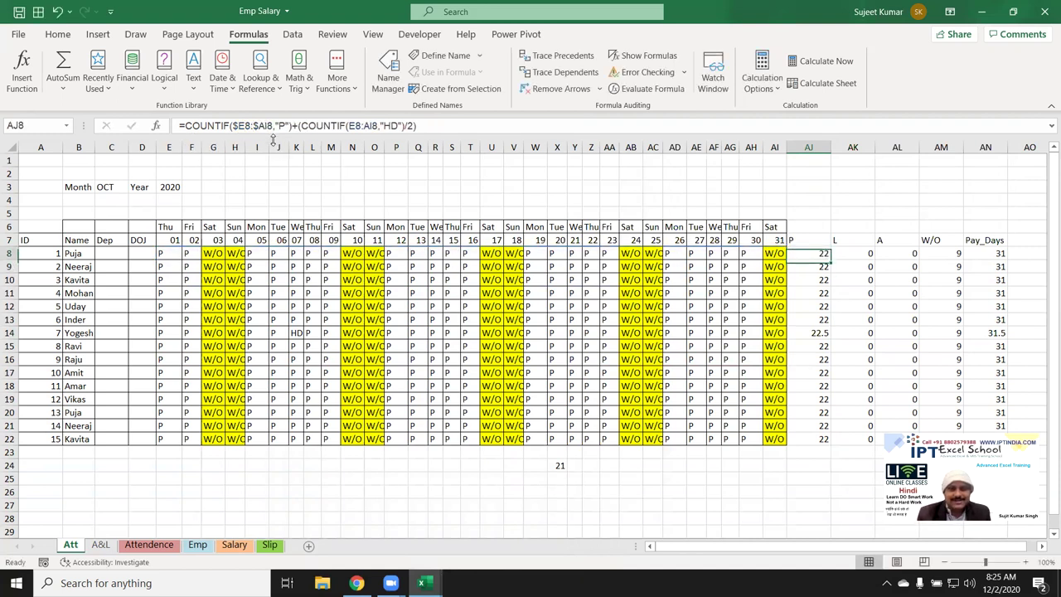
double_click(829, 258)
left_click(857, 255)
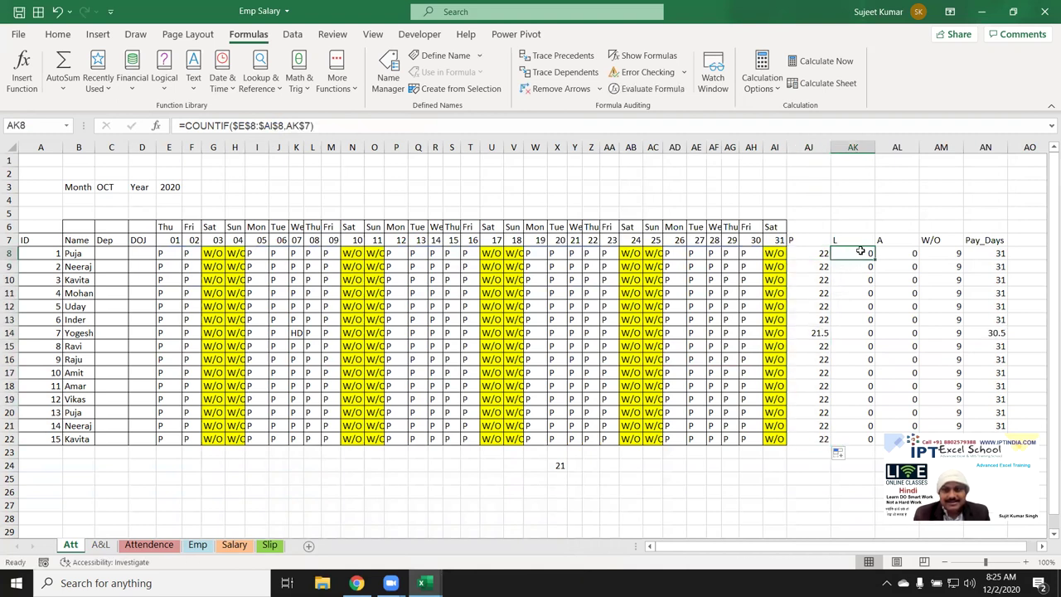
Leave AK8's leave-count formula unchanged and fill it down through row 22
double_click(860, 251)
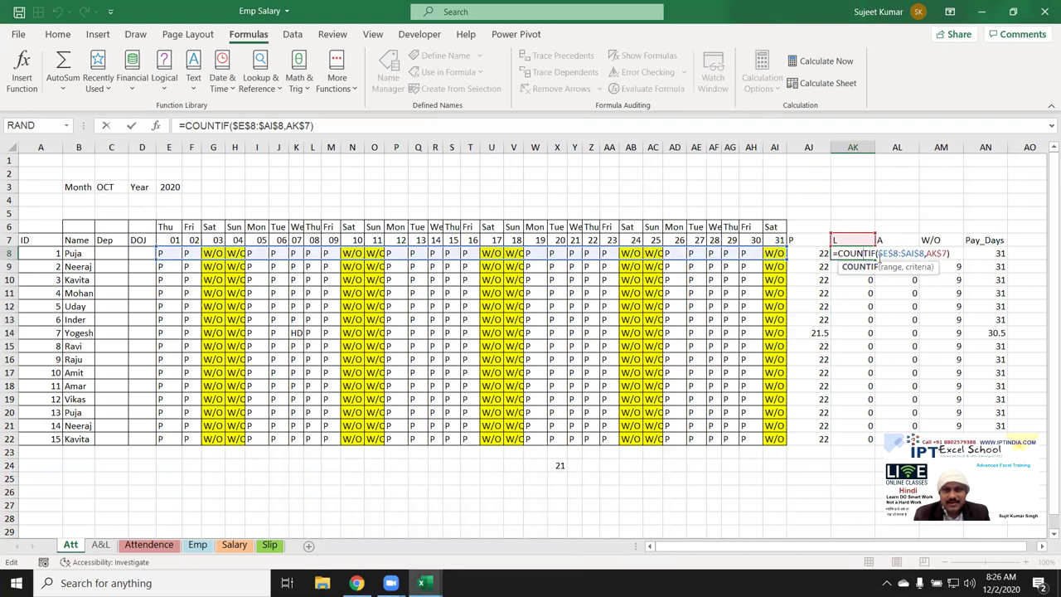
left_click(887, 254)
key("BackSpace")
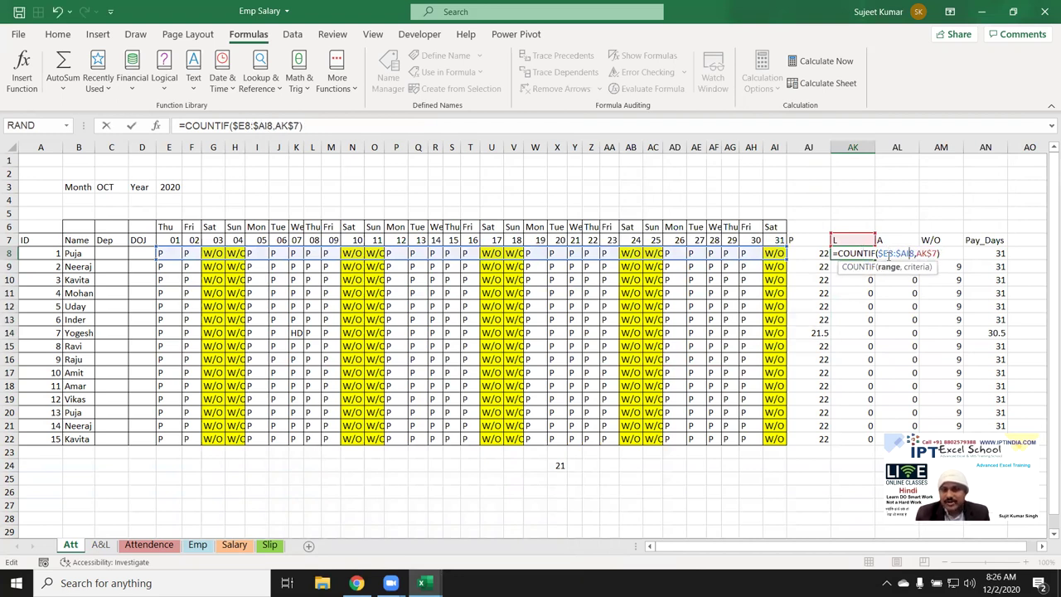
key("Escape")
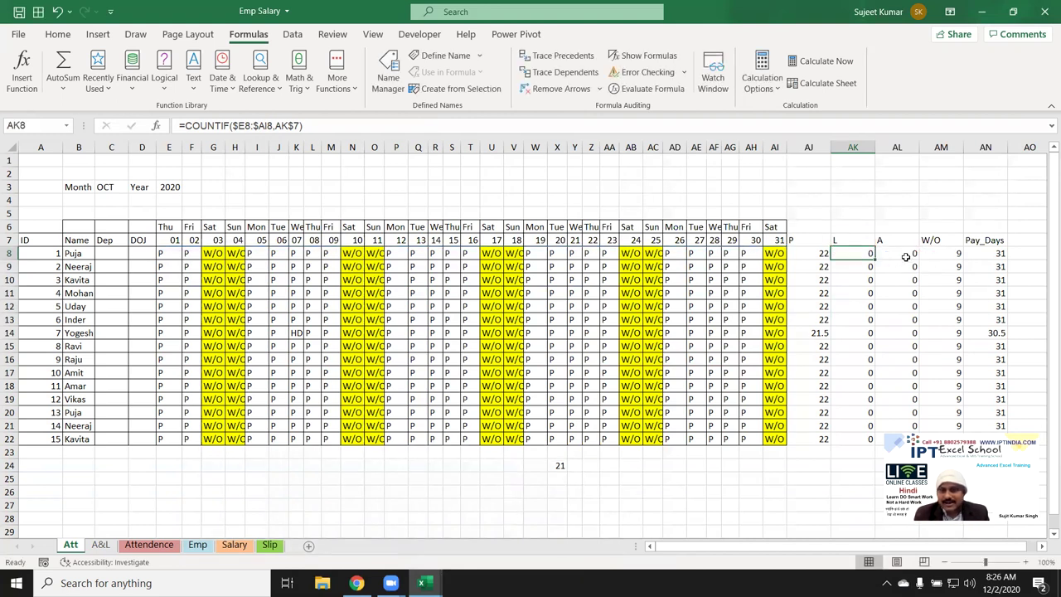
double_click(874, 260)
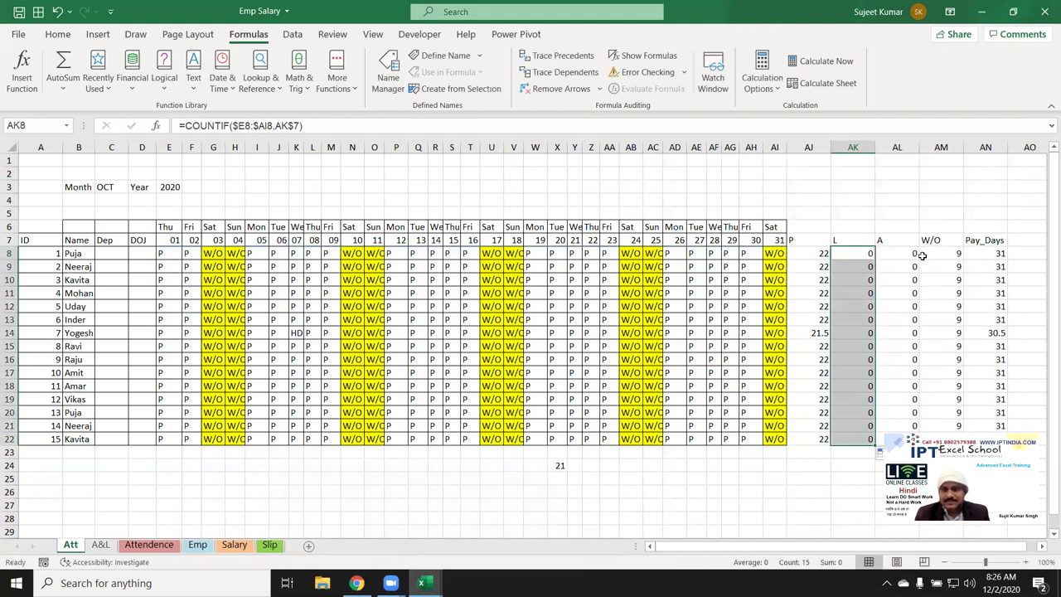
Make AL8's A-count range row-relative ($E8:AI8) and fill it down to row 22
left_click(922, 255)
double_click(889, 254)
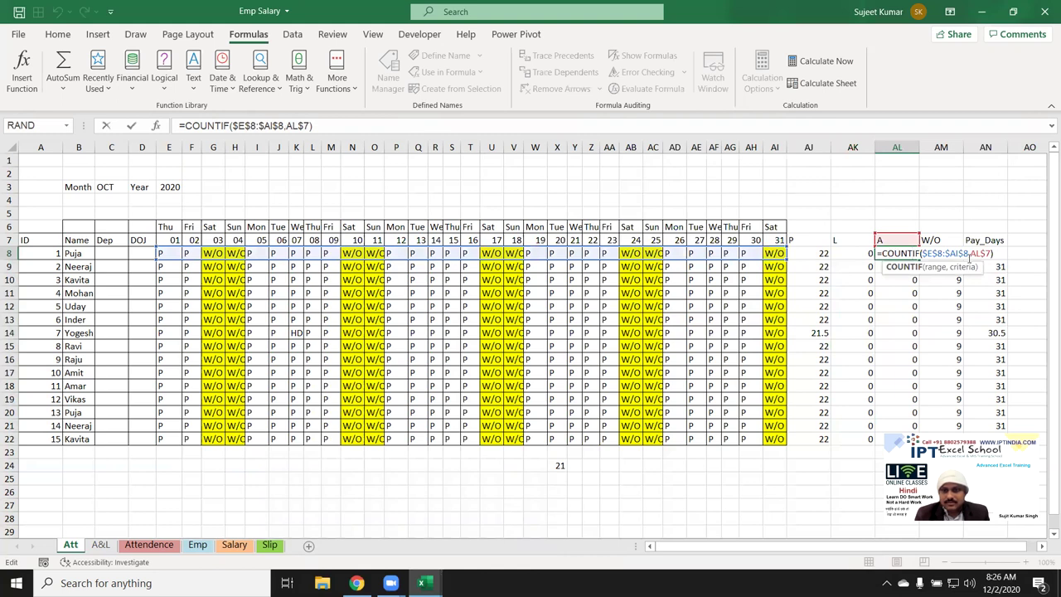
left_click(958, 253)
key("BackSpace")
key("Left")
key("Left")
key("Left")
key("BackSpace")
key("ctrl+Return")
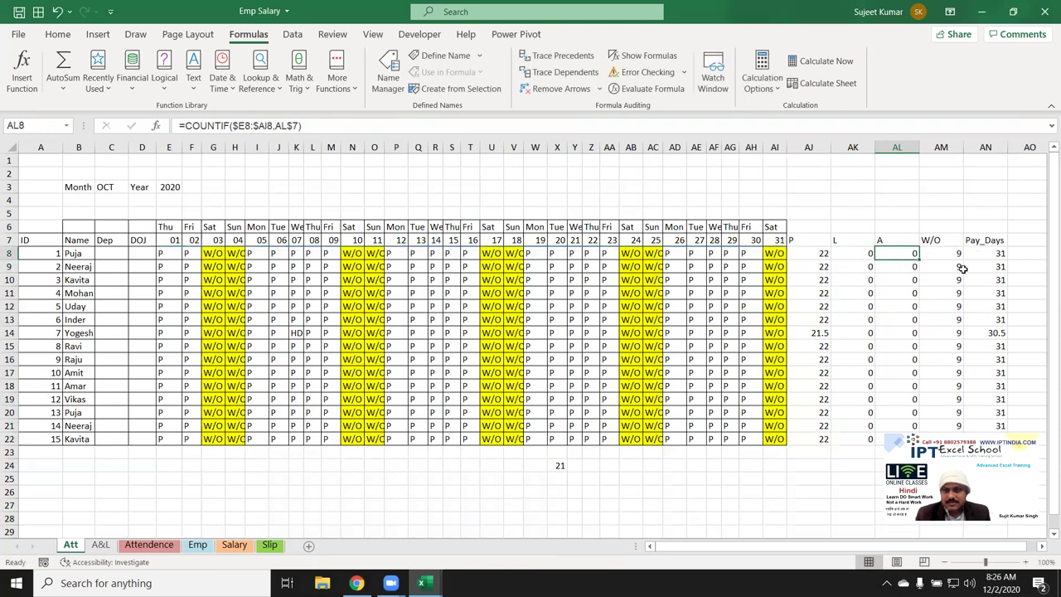
double_click(918, 259)
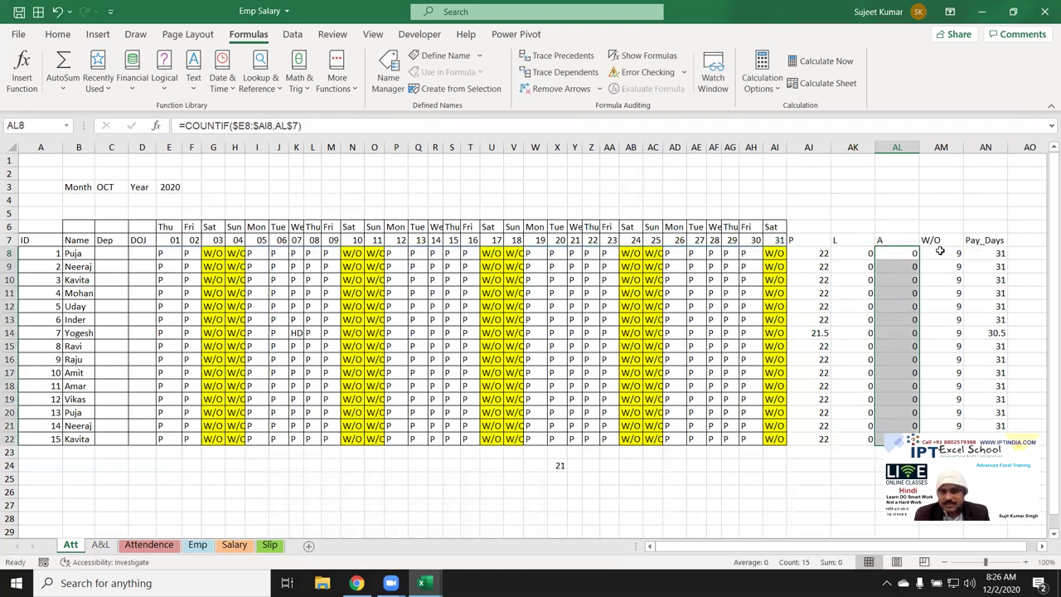
Make AM8's W/O-count range row-relative and fill it down to row 22
double_click(939, 253)
left_click(982, 255)
key("BackSpace")
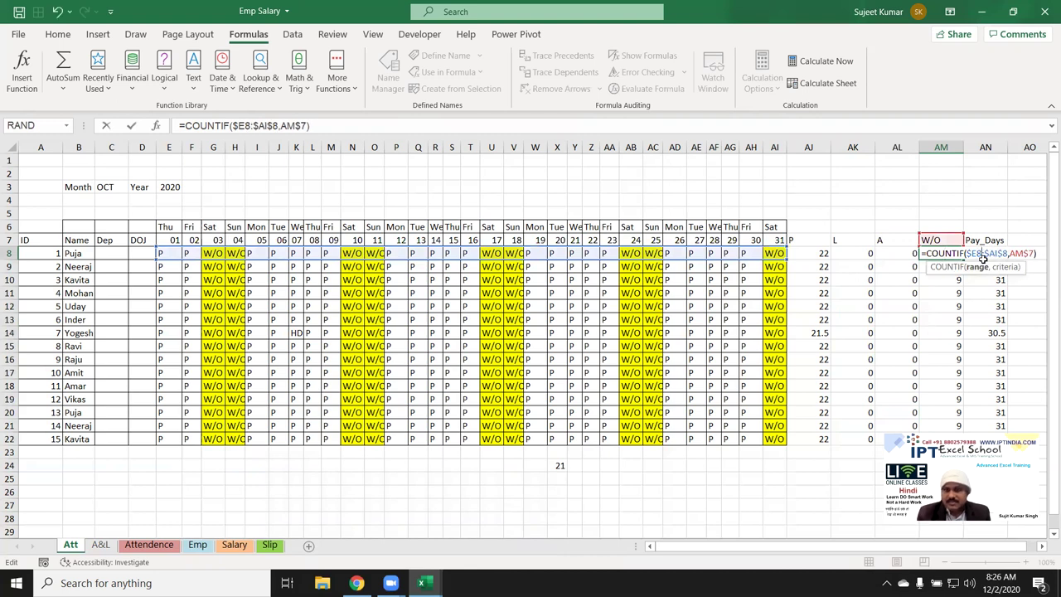
key("BackSpace")
key("ctrl+Return")
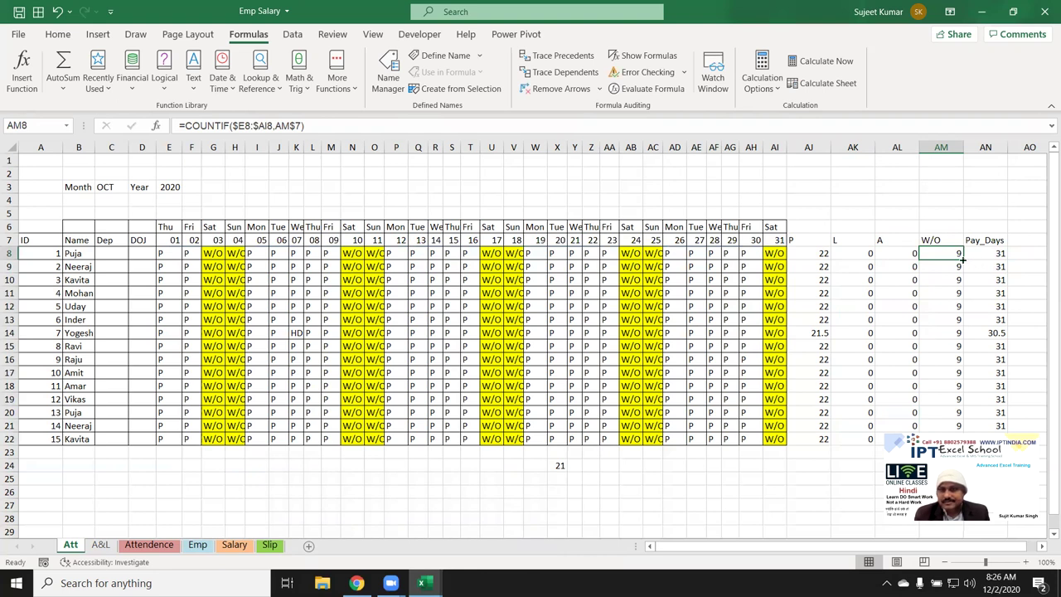
double_click(962, 259)
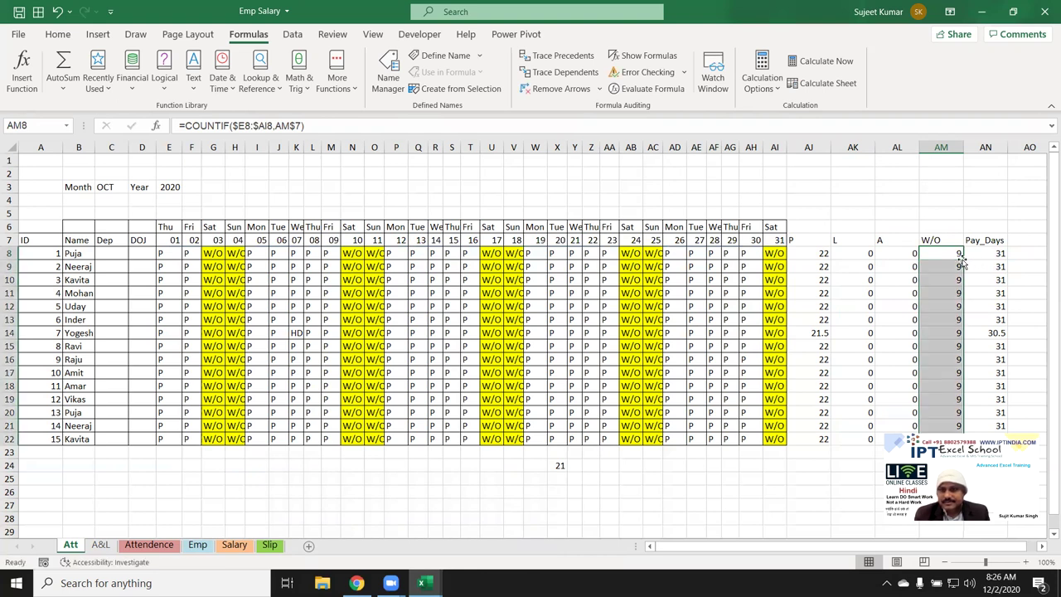
left_click(812, 332)
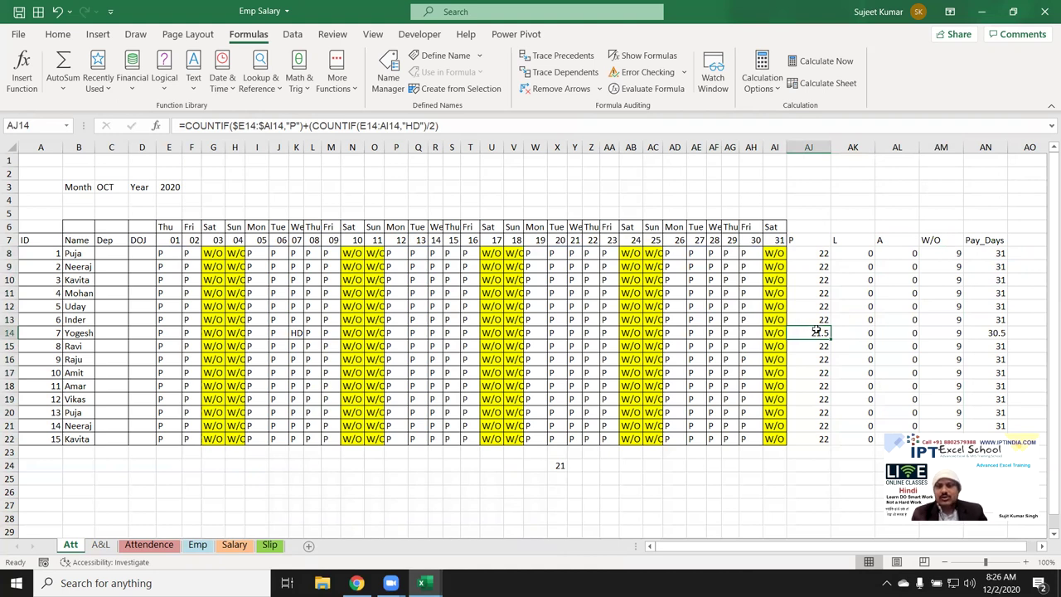
Apply All Borders to the AJ7:AN22 summary block, then go to the Attendence sheet
mouse_move(812, 240)
left_mouse_down()
mouse_move(1018, 428)
mouse_move(994, 429)
left_mouse_up()
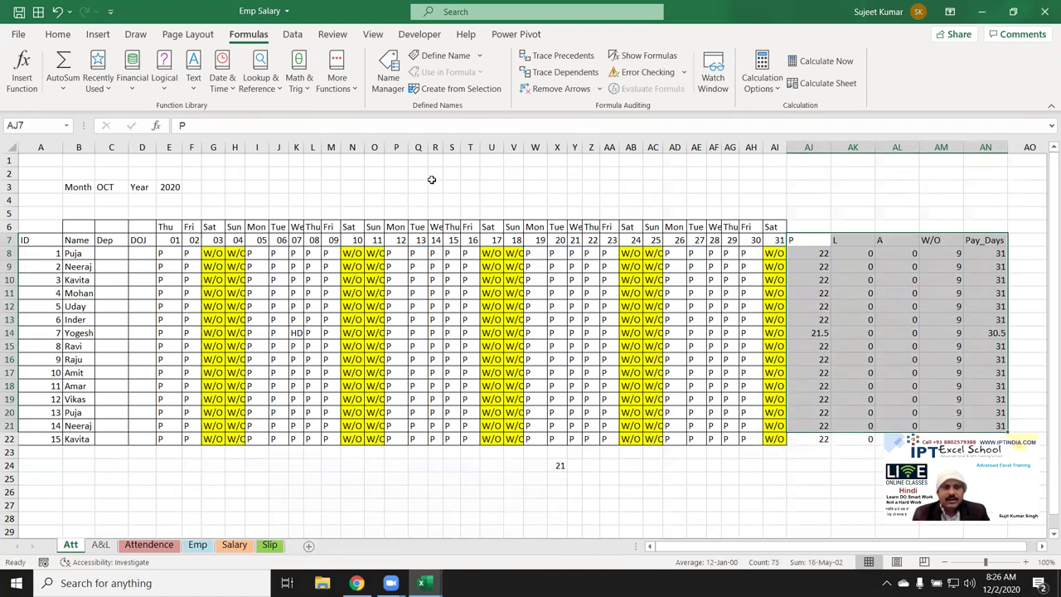
left_click(51, 34)
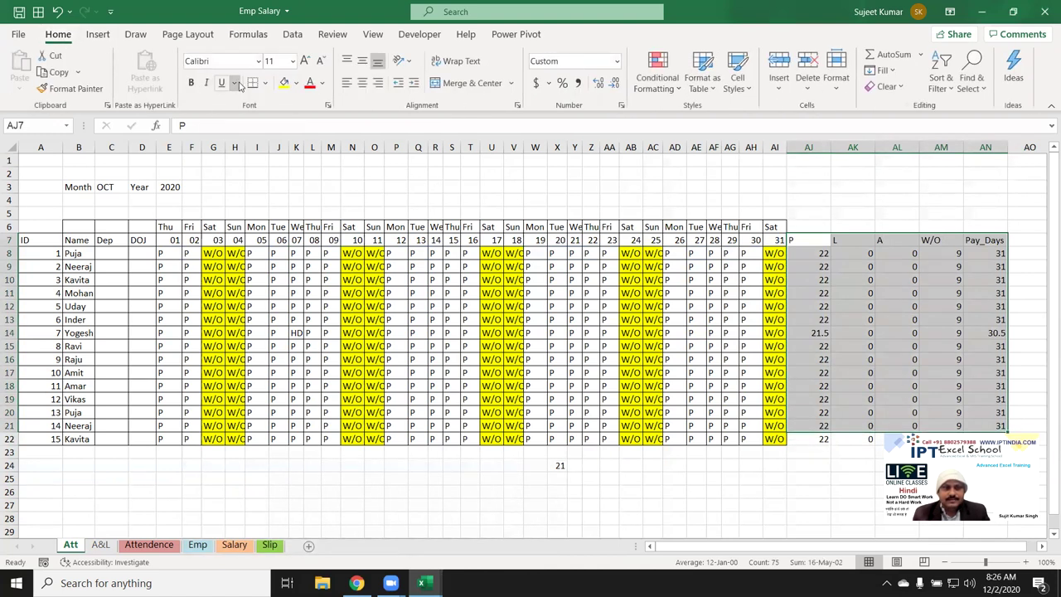
left_click(264, 83)
left_click(260, 222)
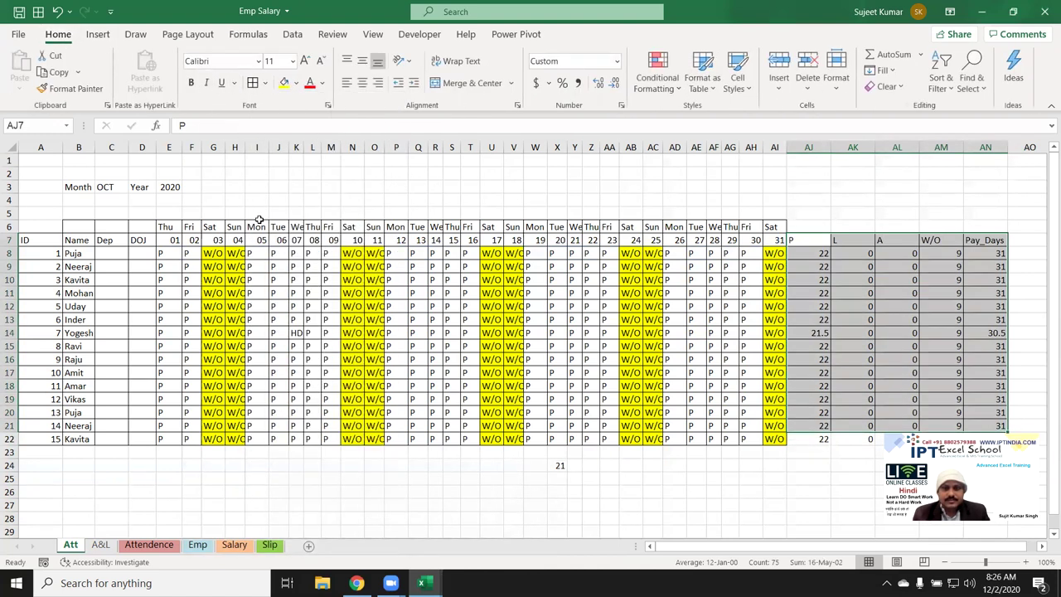
left_click_drag(817, 440, 865, 444)
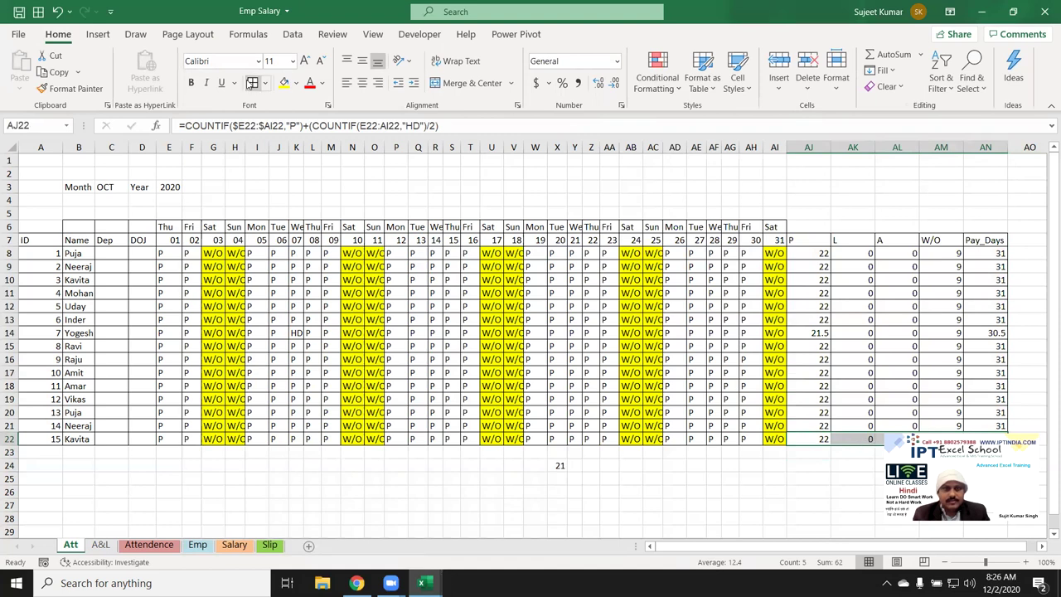
left_click(791, 308)
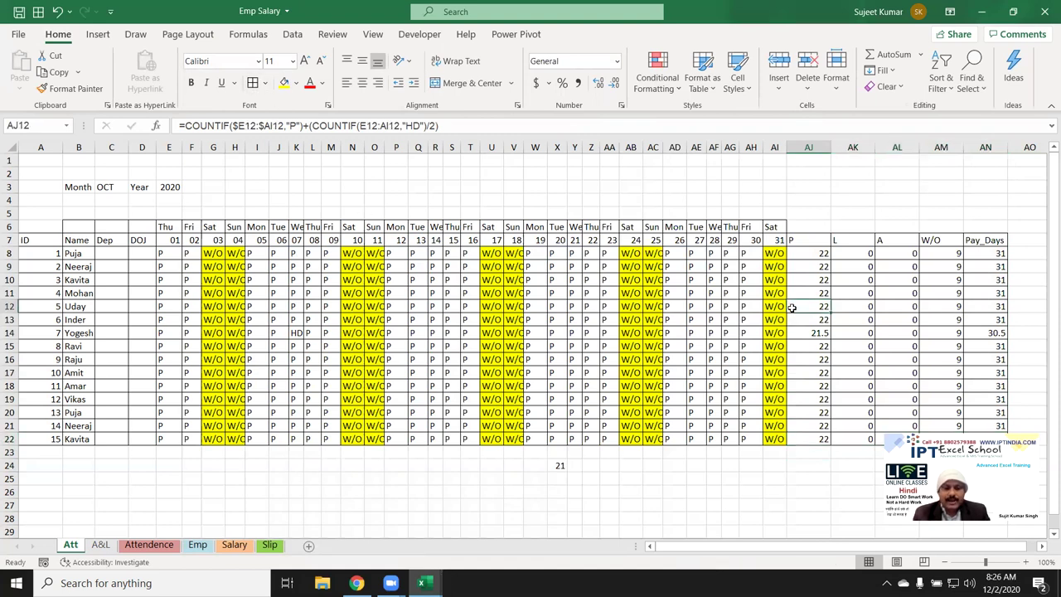
left_click(148, 547)
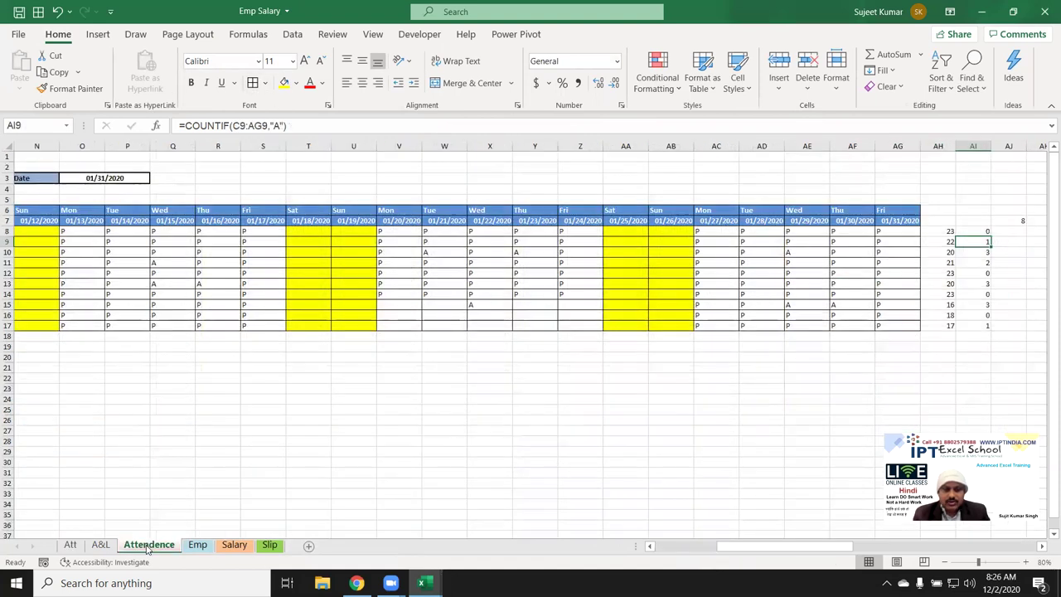
Hide the Attendence sheet and go to the Att sheet
right_click(148, 547)
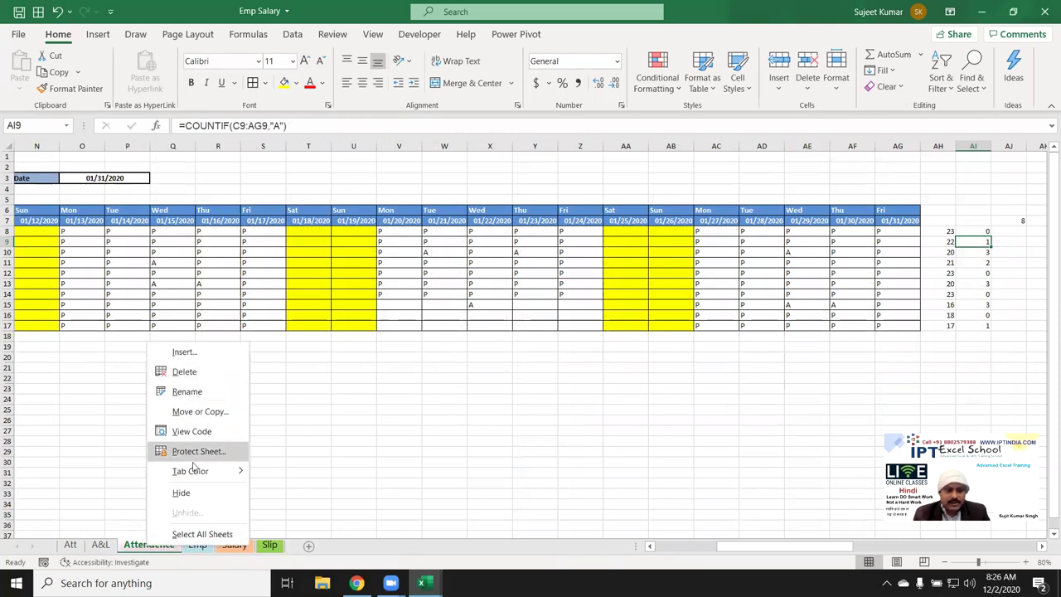
left_click(182, 493)
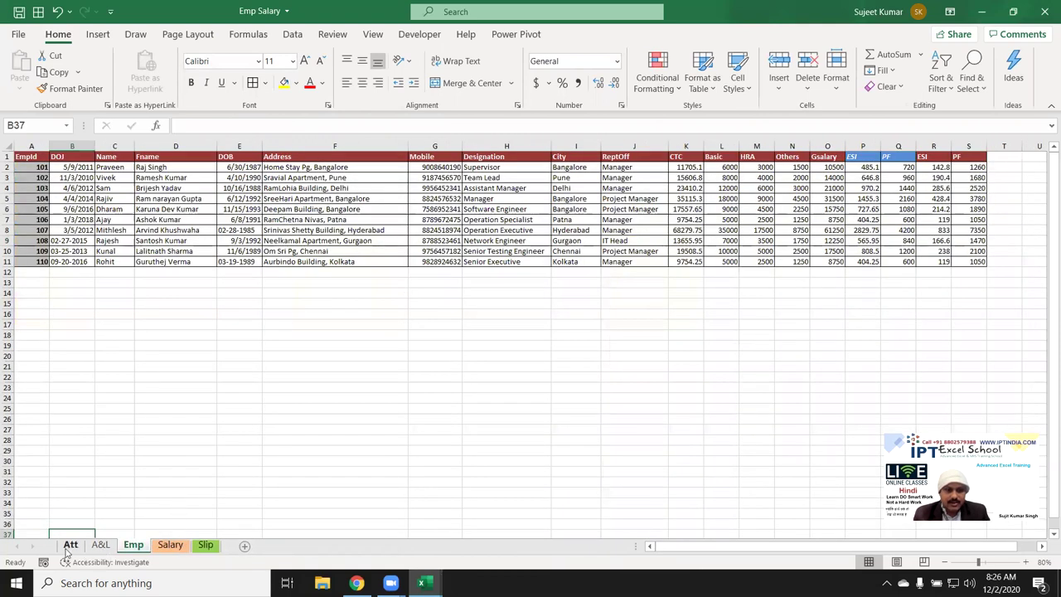
left_click(68, 547)
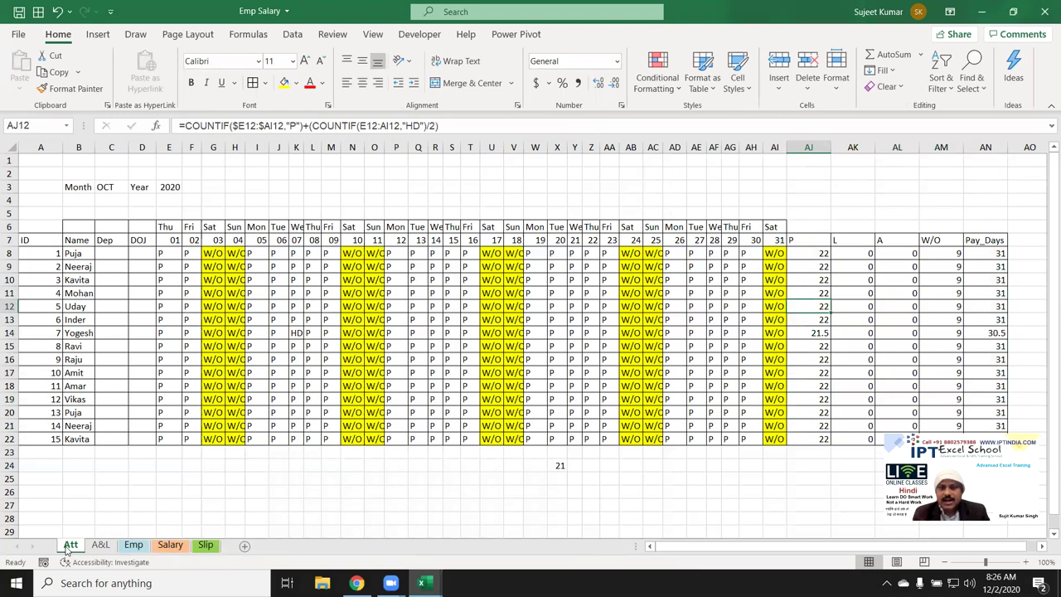
Review the Emp sheet's lookup, PF and ESI formulas, then go to the Salary sheet
left_click(139, 551)
left_click(114, 219)
left_click(895, 229)
left_click(849, 251)
left_click(937, 262)
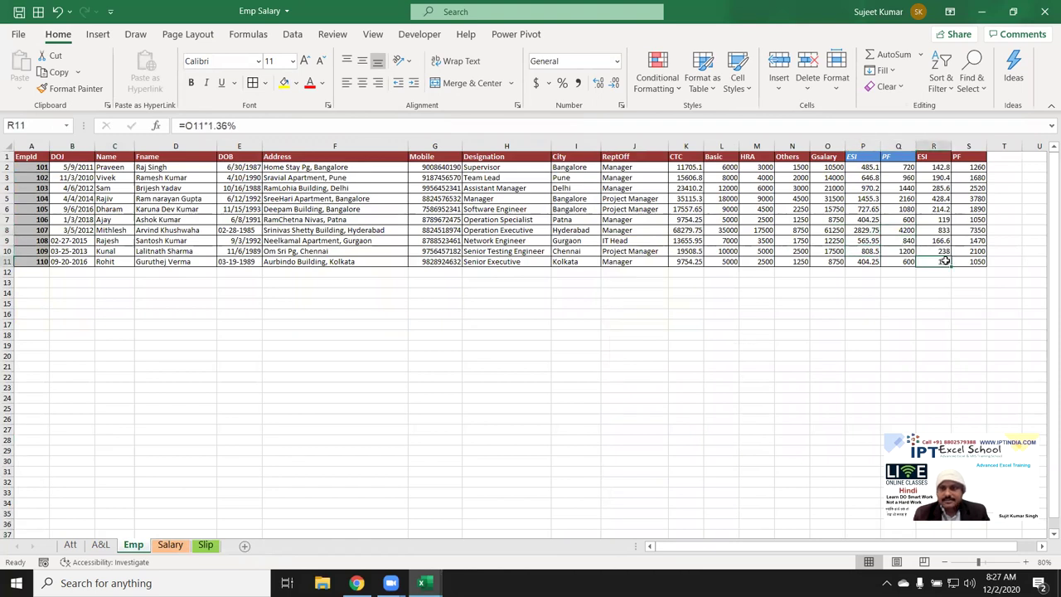
left_click_drag(688, 188, 688, 178)
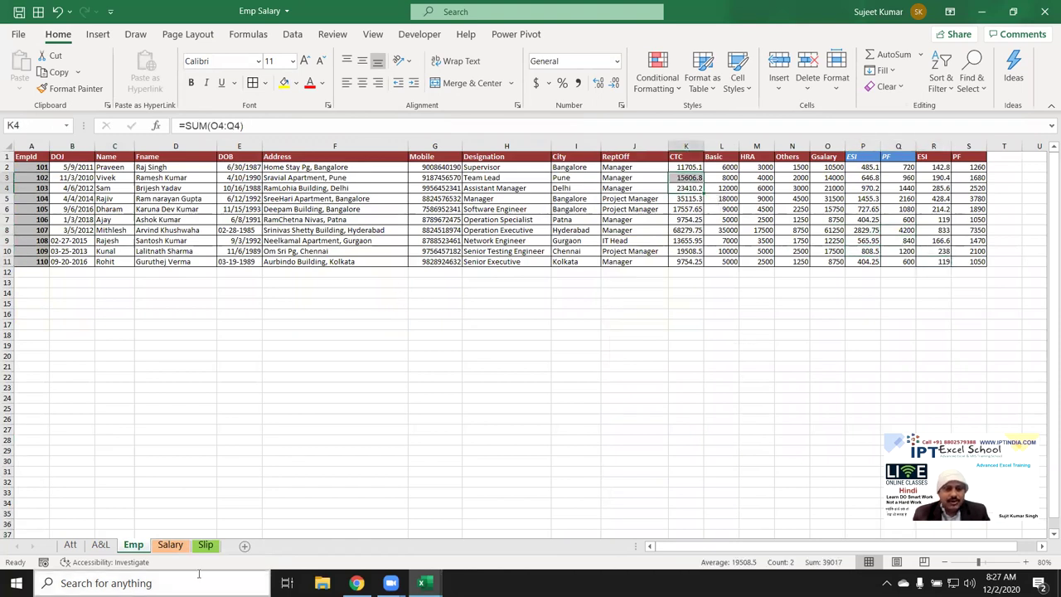
left_click(170, 545)
Clear all existing contents from the Salary sheet
left_click(31, 160)
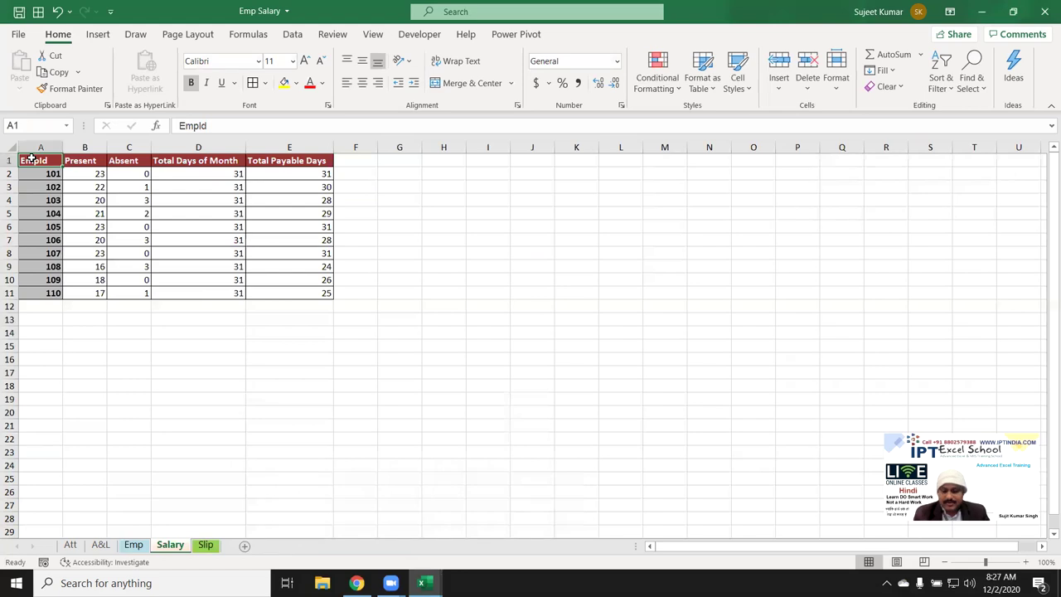
key("ctrl+a")
key("Delete")
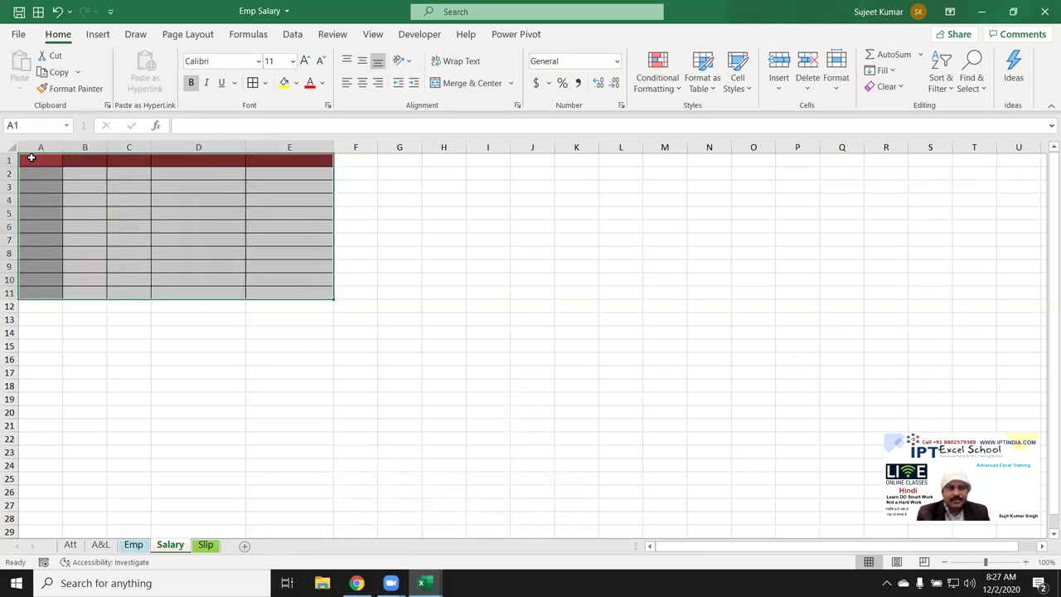
left_click(31, 157)
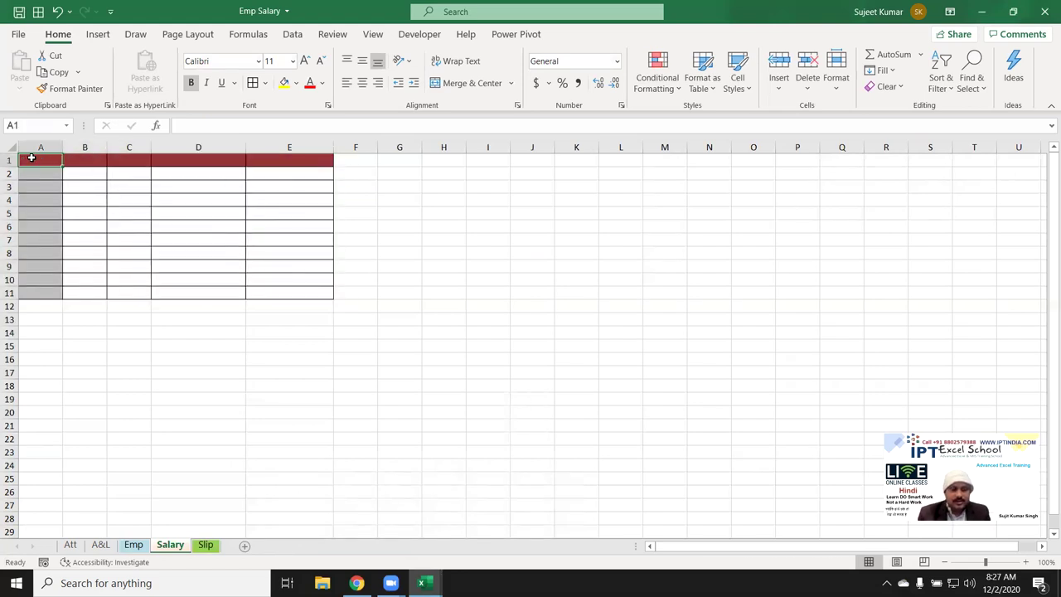
Copy the Emp sheet's employee table (A1:S11) into Salary at A1 and widen the DOJ column
left_click(133, 540)
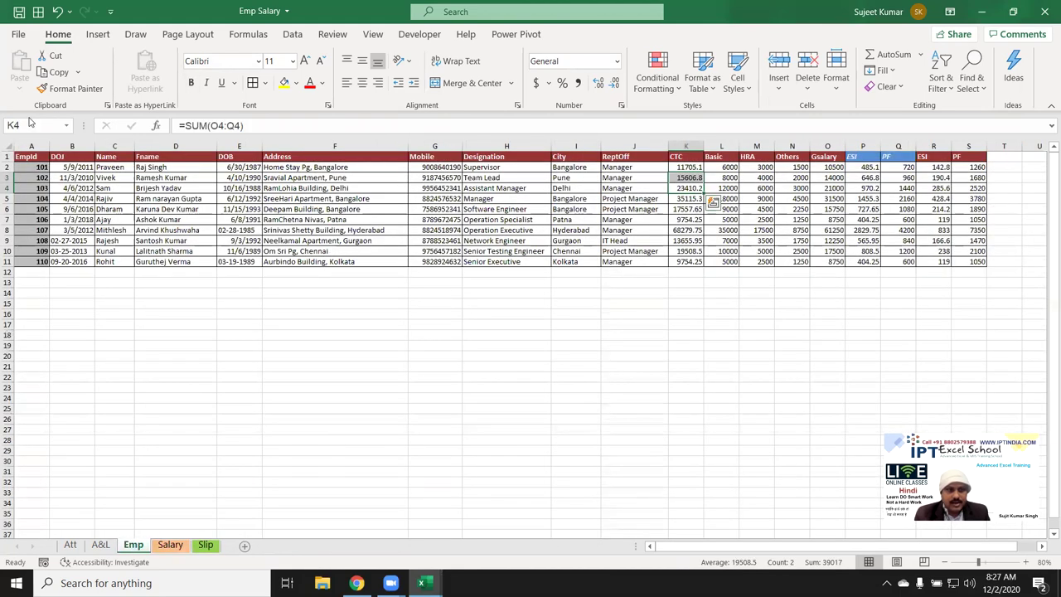
left_click(32, 157)
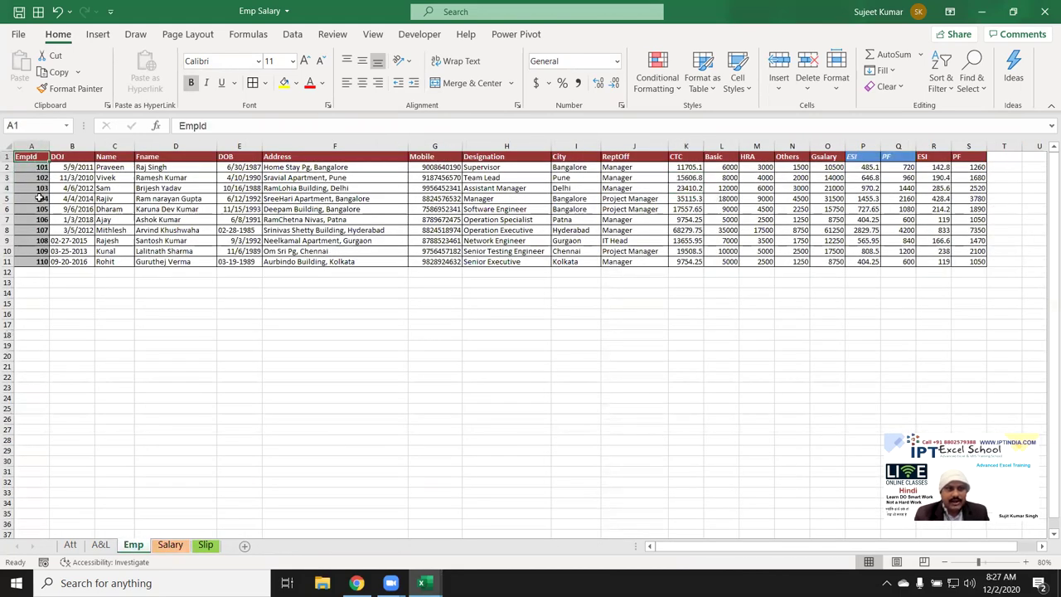
left_click(36, 259, "shift")
left_click(30, 156)
left_click_drag(30, 156, 966, 262)
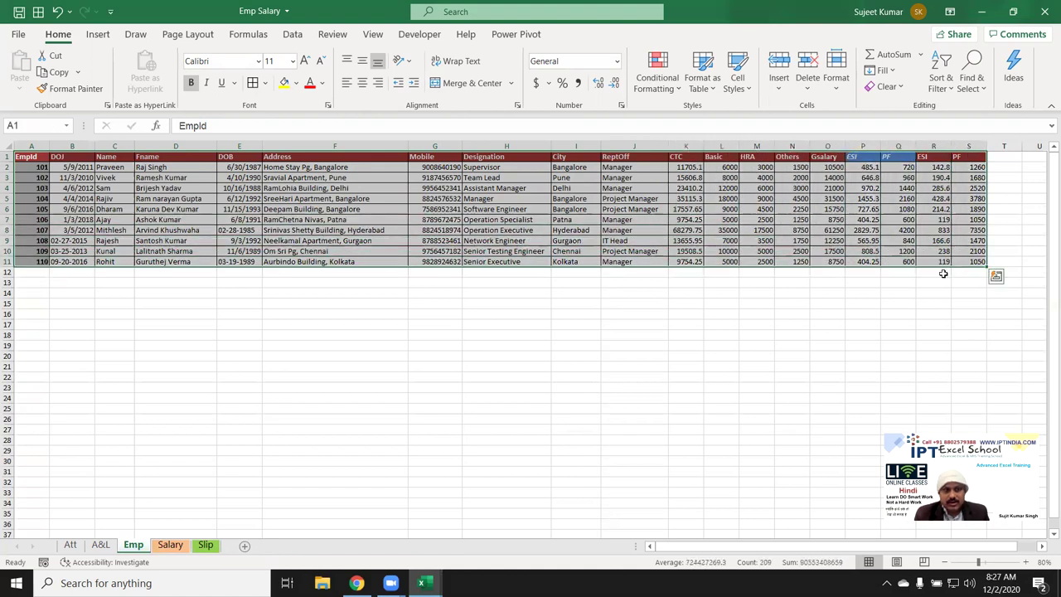
key("ctrl+c")
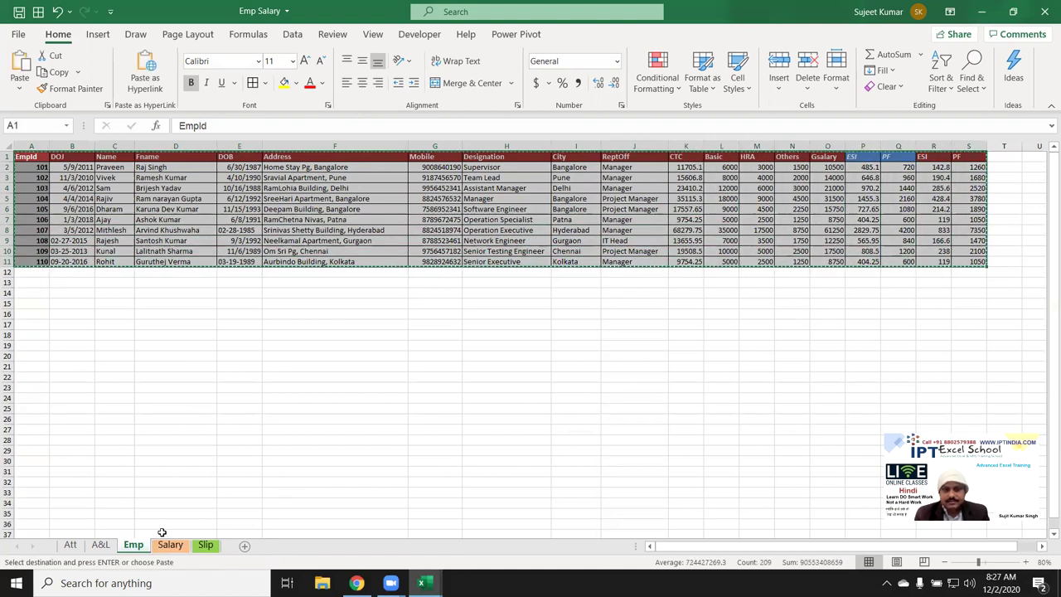
left_click(170, 545)
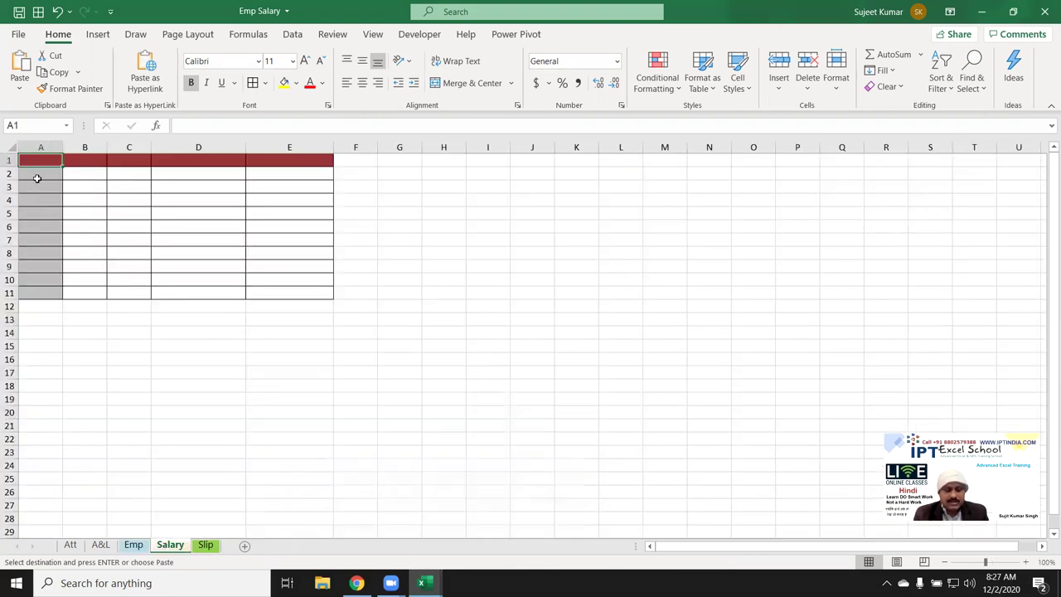
key("Return")
left_click_drag(108, 146, 114, 146)
Delete the Designation, City and ReptOff columns (H:J) from the Salary sheet
left_click(87, 173)
left_click(83, 267)
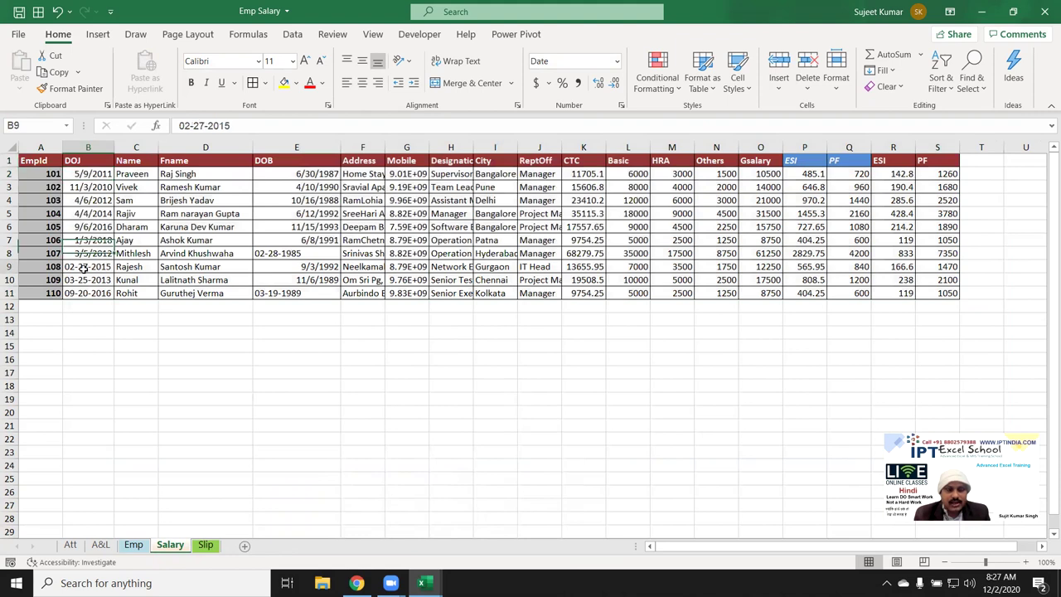
left_click(133, 174)
left_click(186, 175)
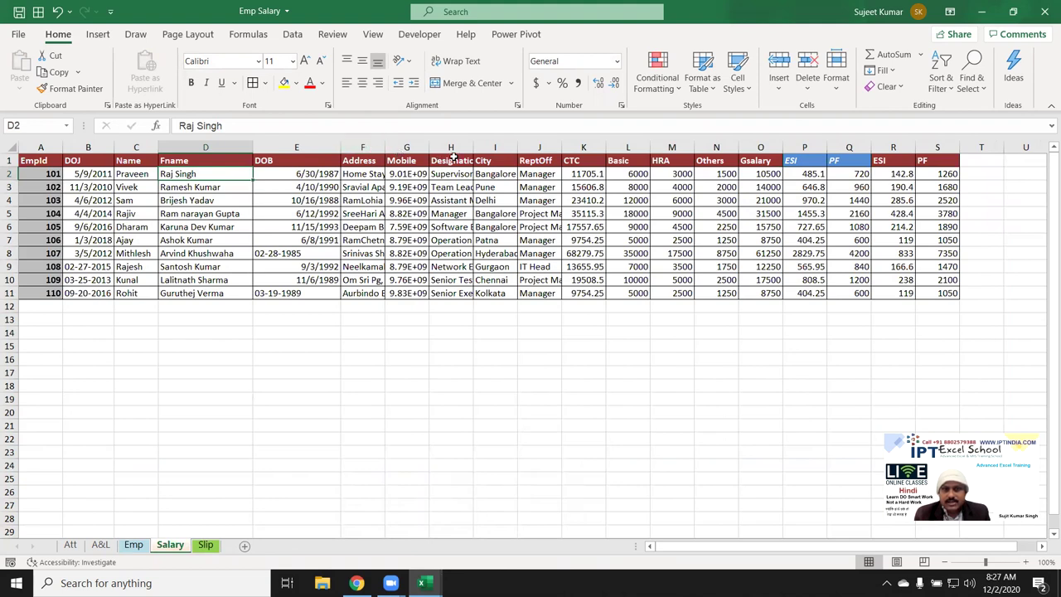
left_click(488, 161)
left_click(531, 163)
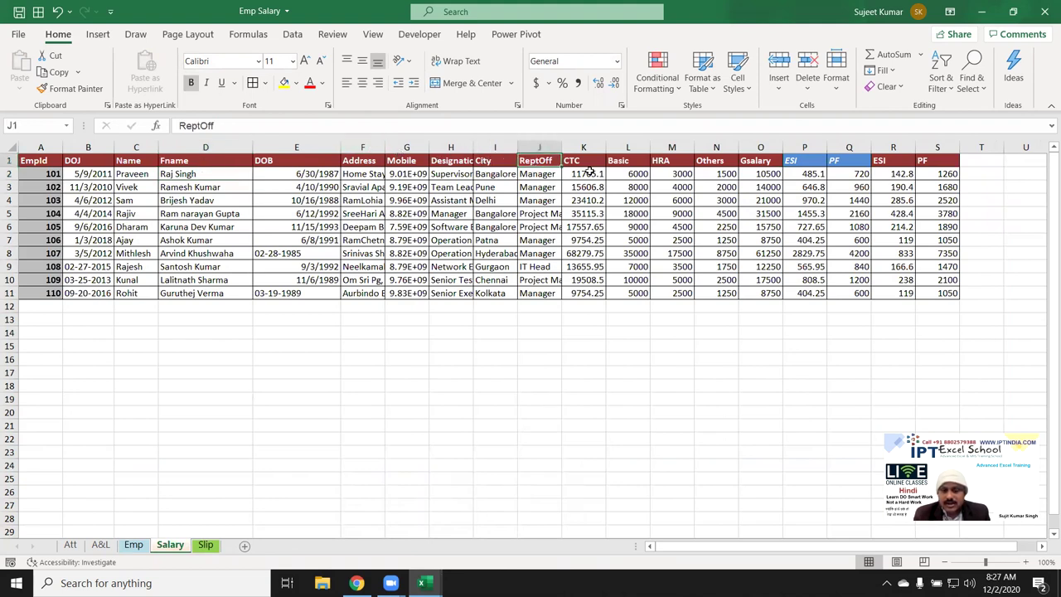
left_click_drag(541, 147, 454, 150)
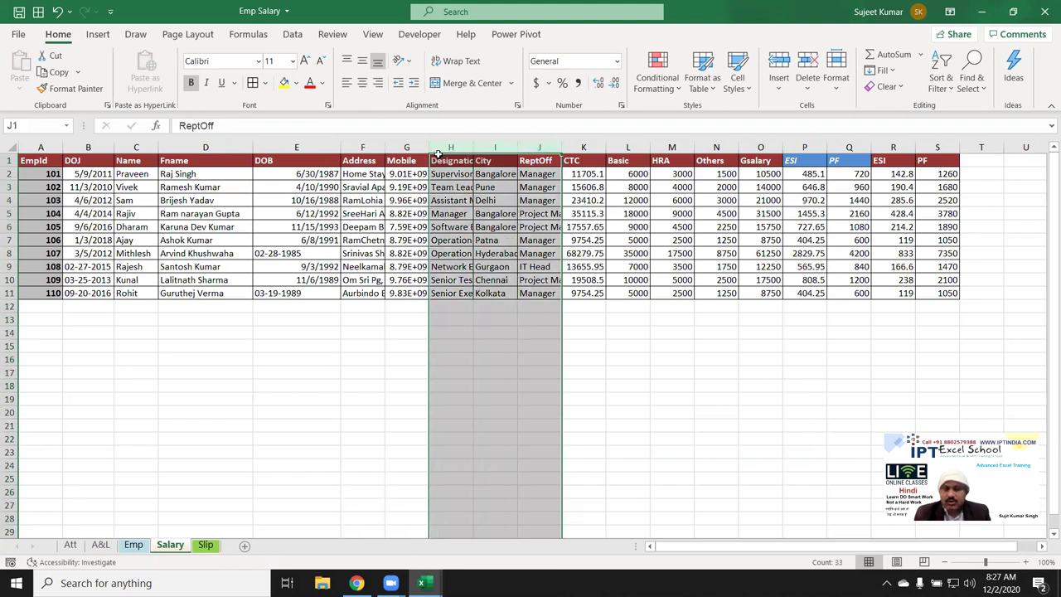
key("ctrl+minus")
Delete the DOB and Fname columns from the Salary sheet
left_click(362, 147)
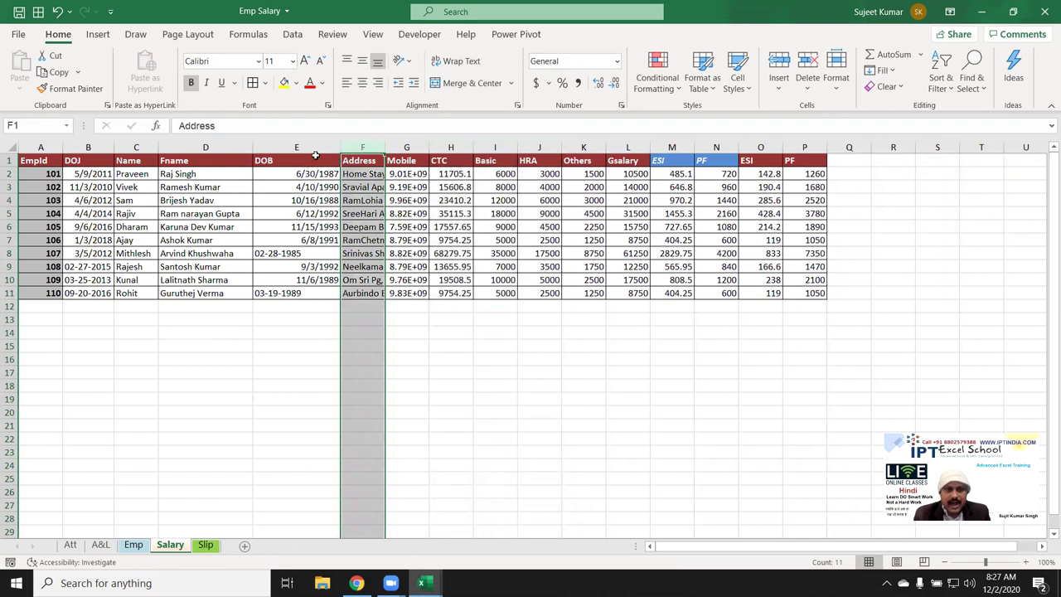
left_click(290, 160)
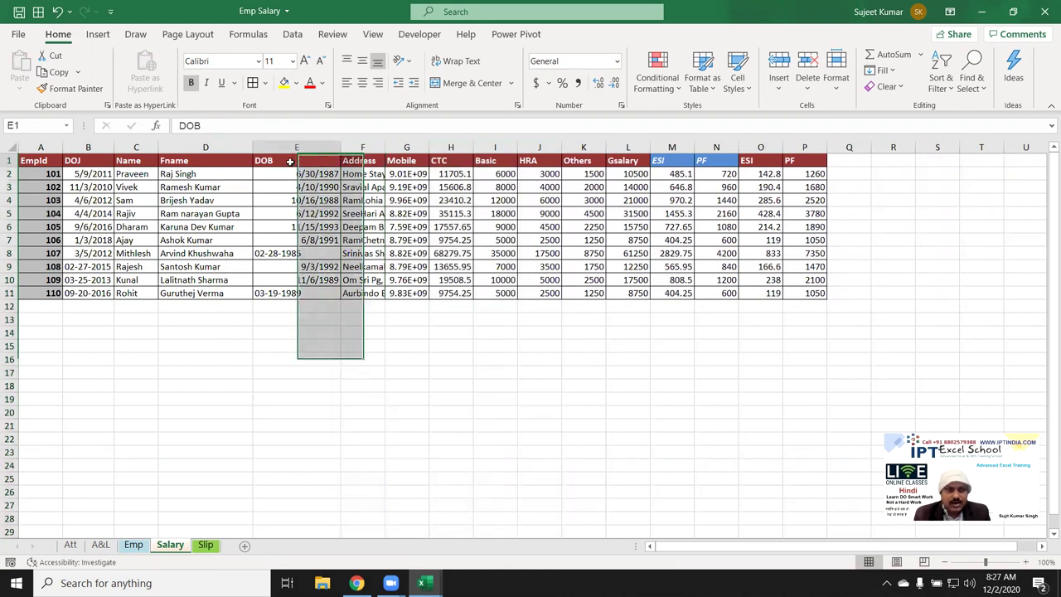
left_click(291, 148)
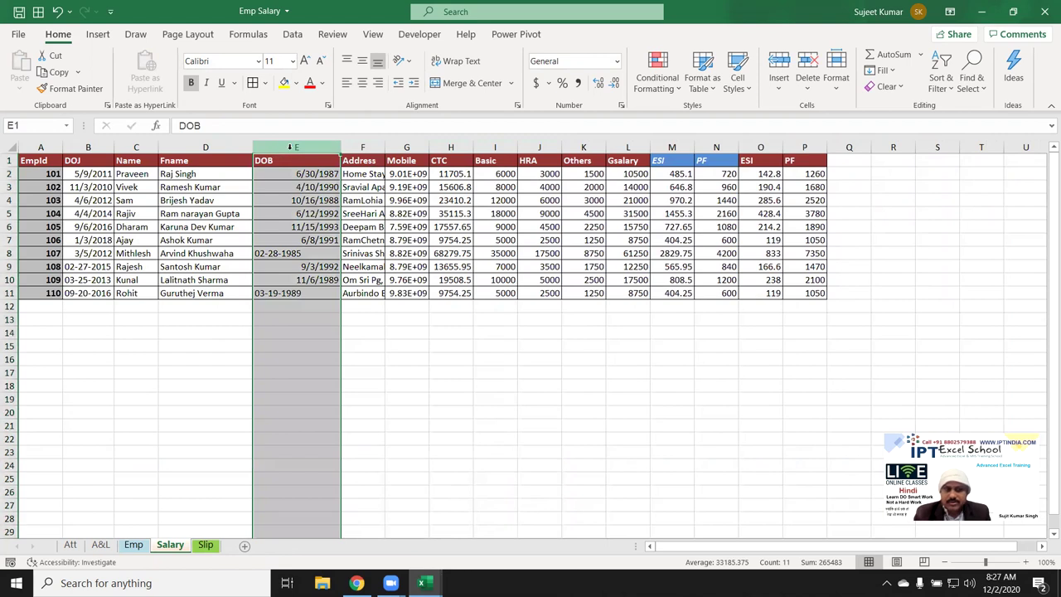
key("ctrl+minus")
left_click(237, 177)
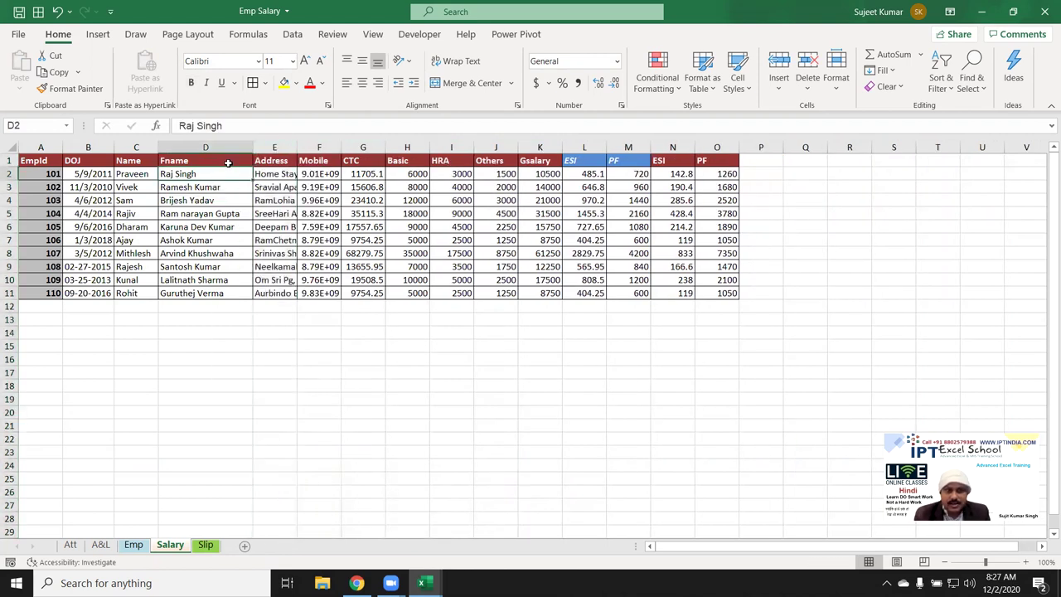
left_click(223, 148)
key("ctrl+minus")
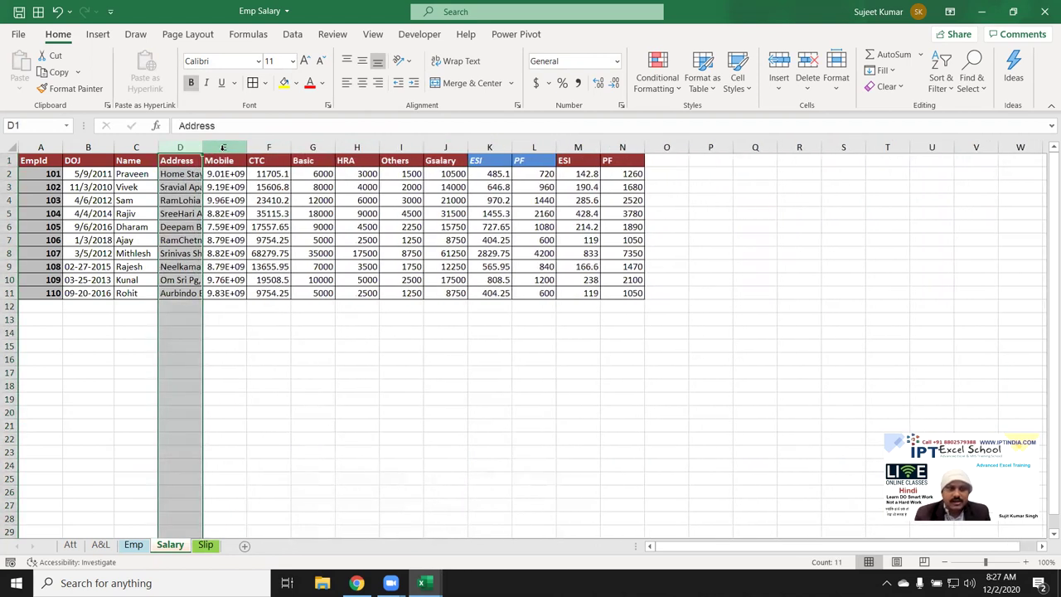
AutoFit the Mobile column so full numbers show
left_click(223, 172)
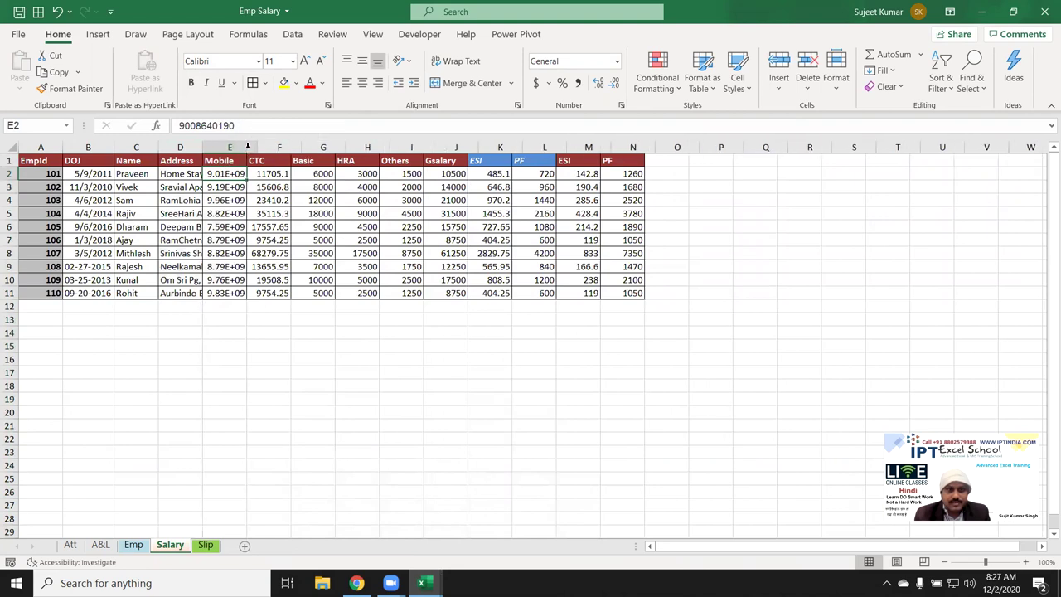
double_click(246, 147)
left_click(61, 173)
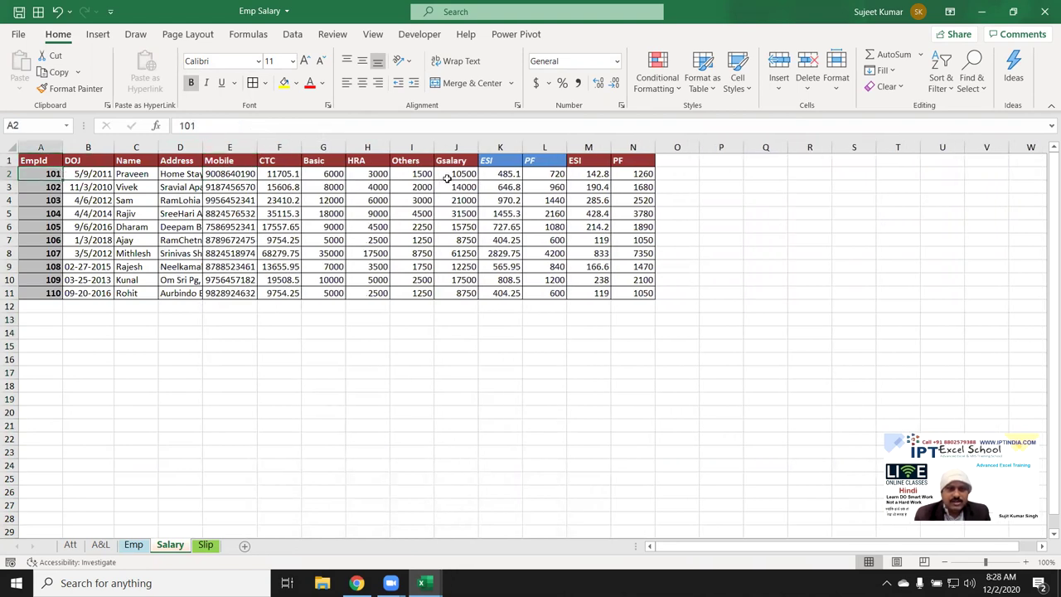
Check the DOJ dates and Gsalary formulas on Salary, then save the workbook
left_click(446, 178)
left_click(87, 186)
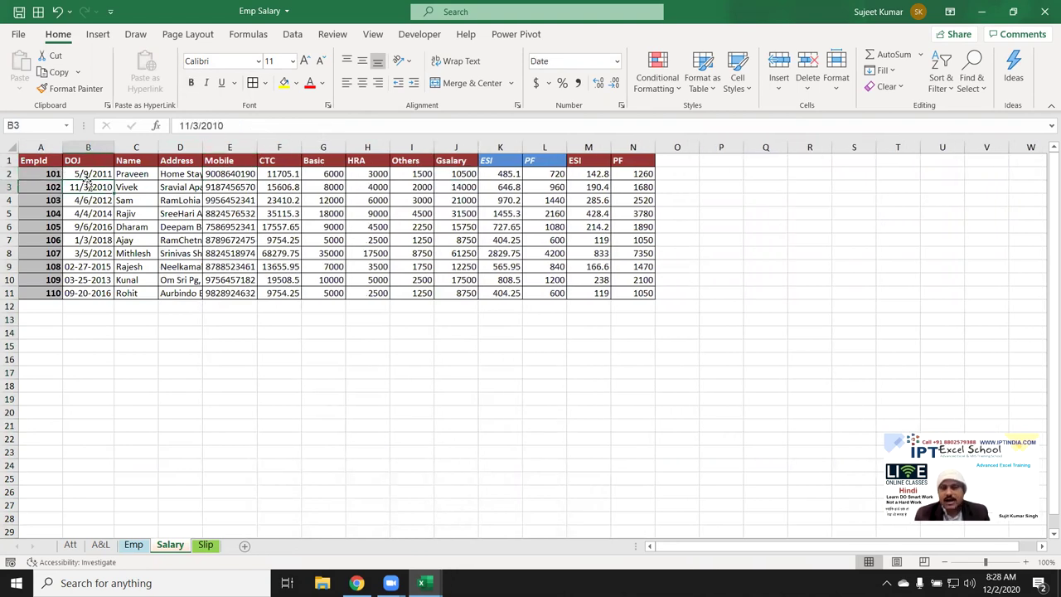
left_click(435, 189)
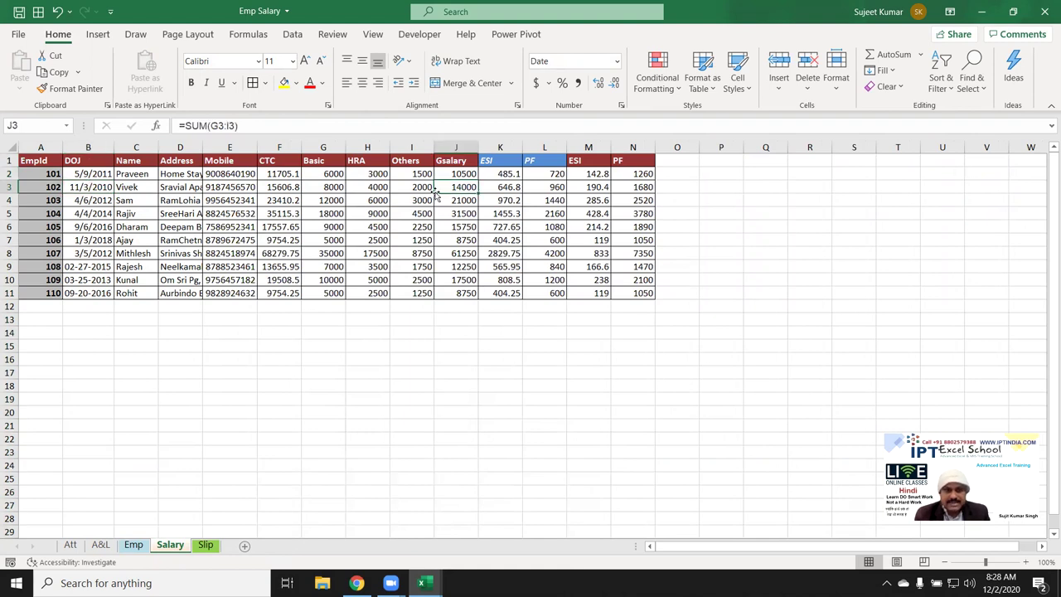
left_click(102, 175)
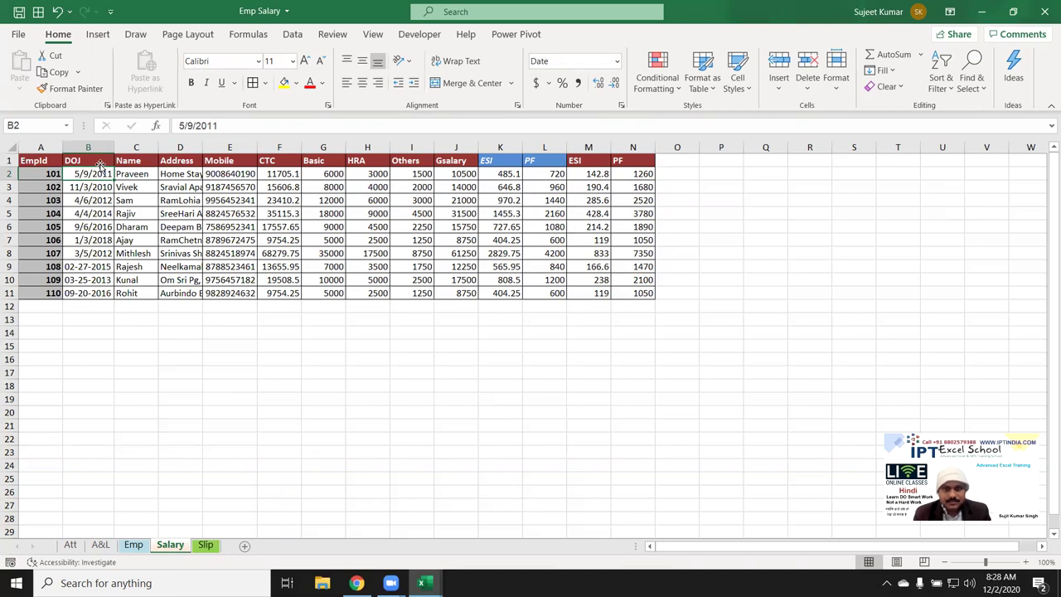
left_click(92, 184)
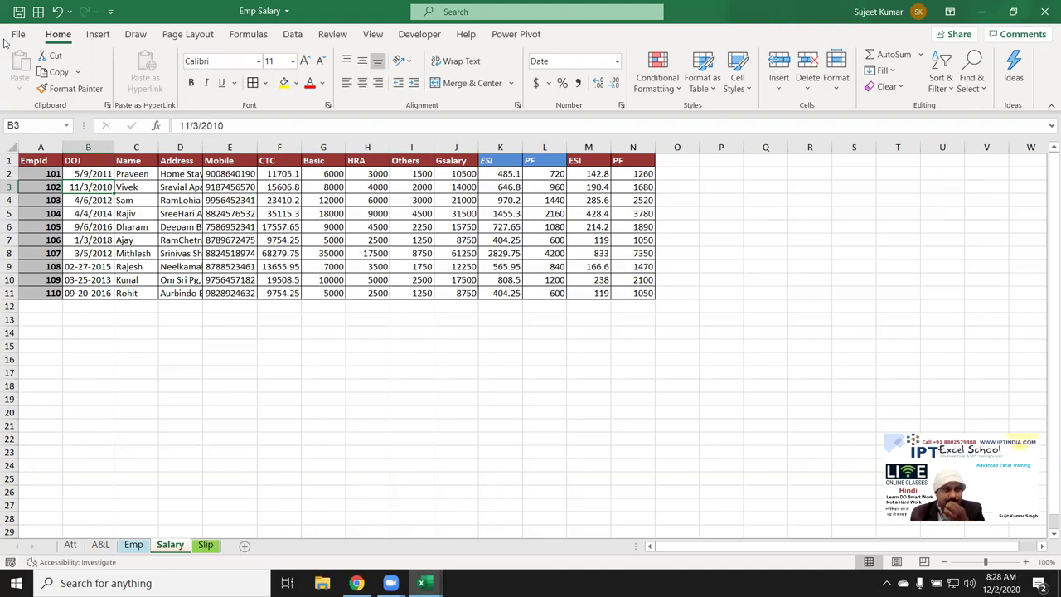
left_click(18, 12)
Compare Salary's Others formulas against the Emp sheet's Basic values for EmpId 106
left_click(92, 174)
left_click(135, 547)
left_click(170, 546)
left_click(418, 240)
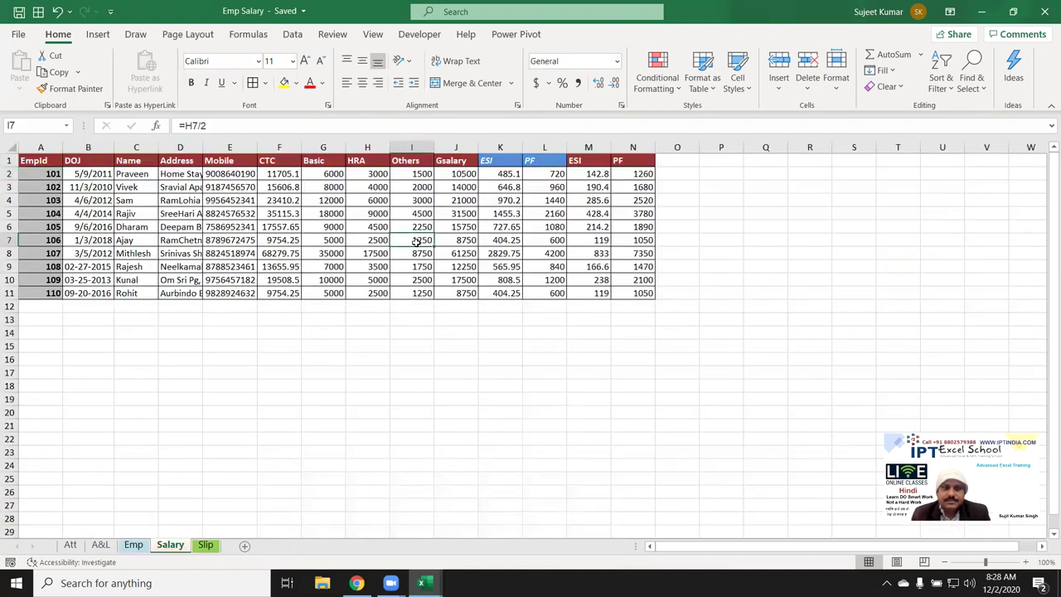
left_click(133, 546)
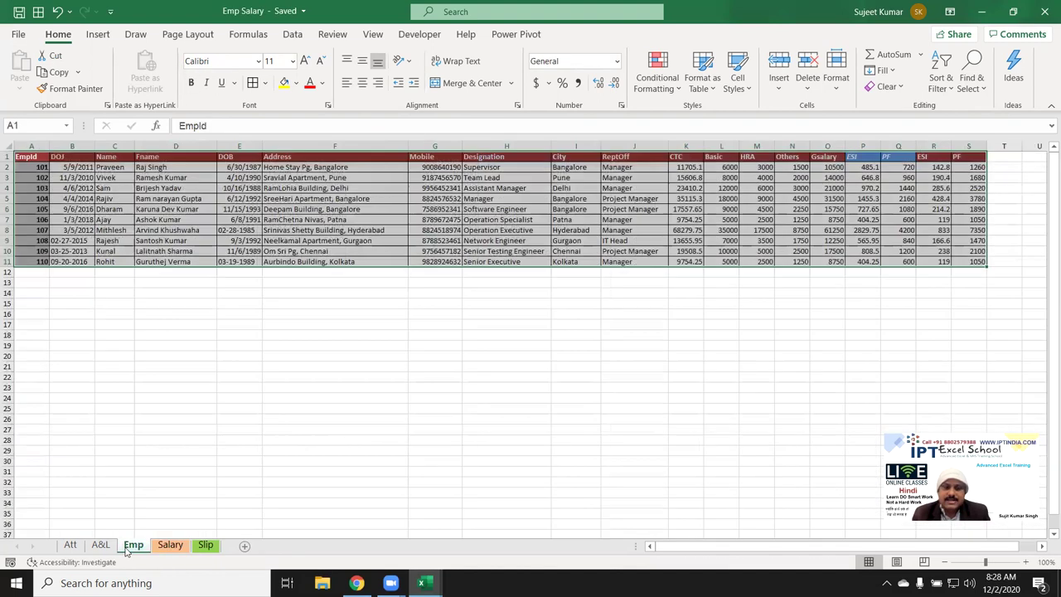
left_click(721, 223)
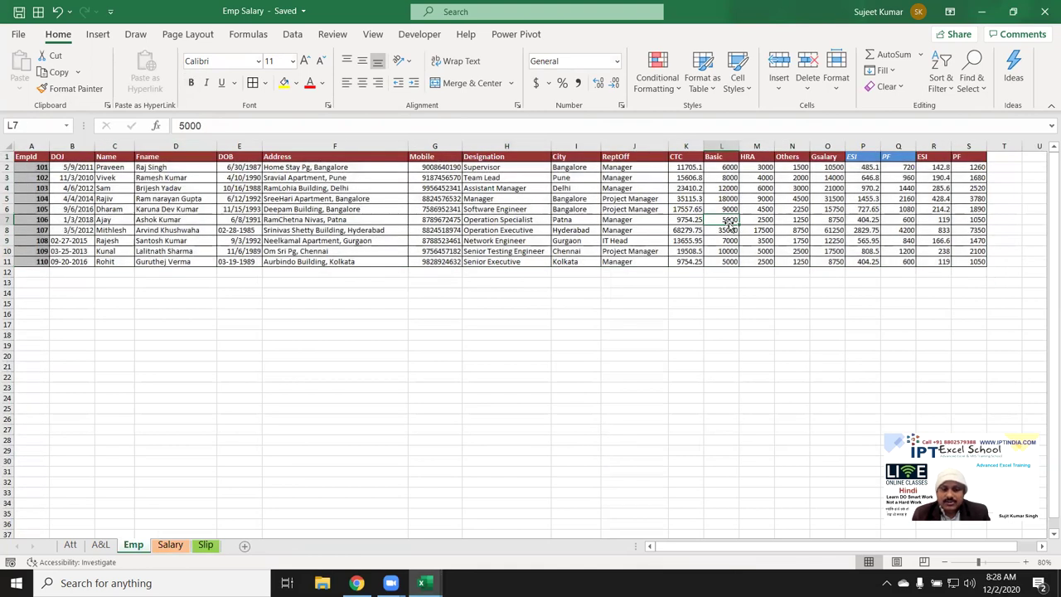
left_click(170, 545)
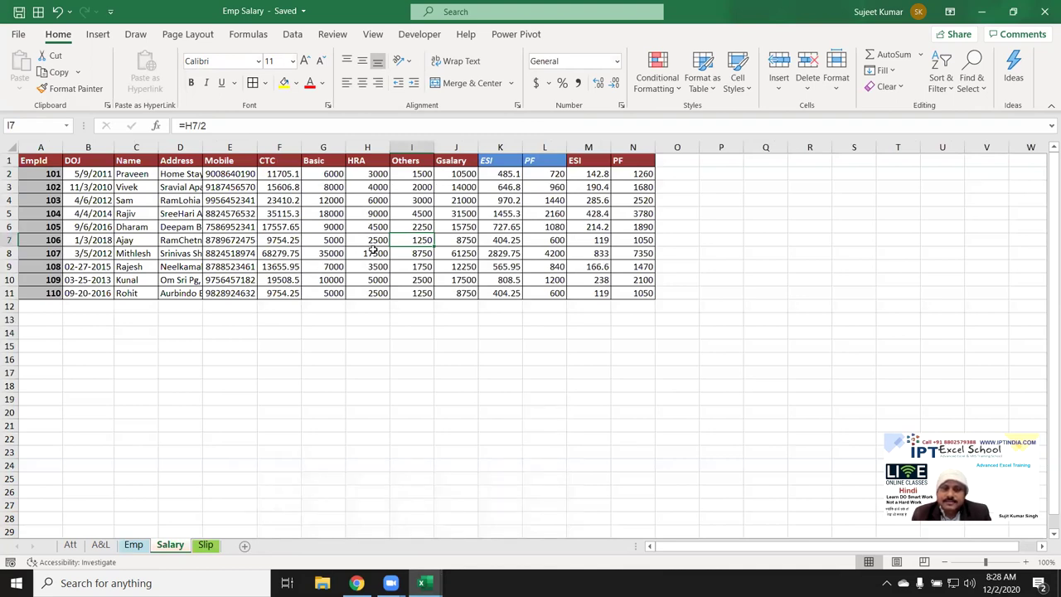
left_click(407, 176)
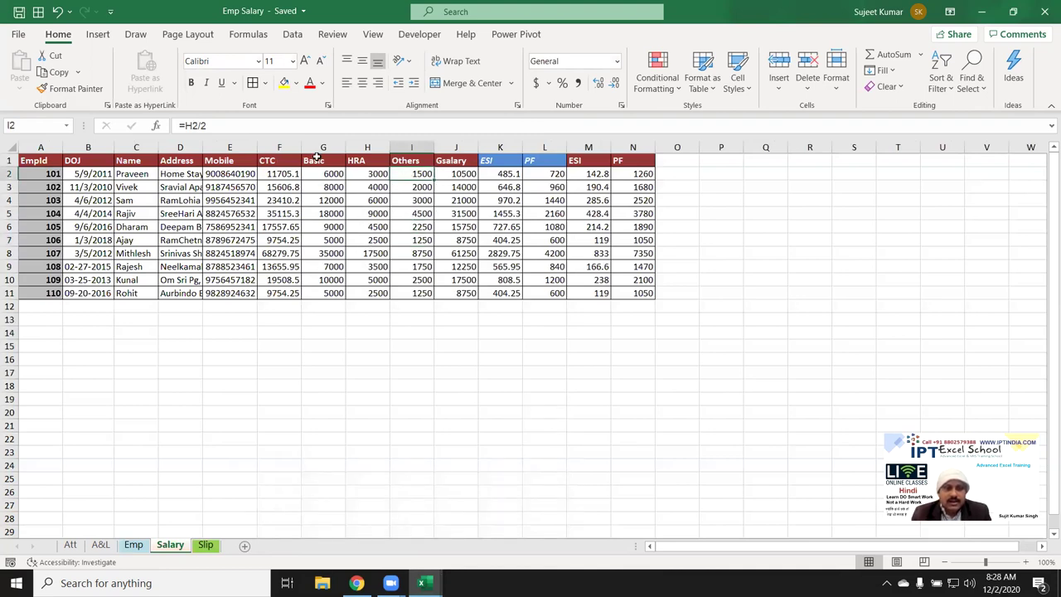
left_click(295, 163)
Add the heading Pay_Day in cell O1 of the Salary sheet
left_click(668, 163)
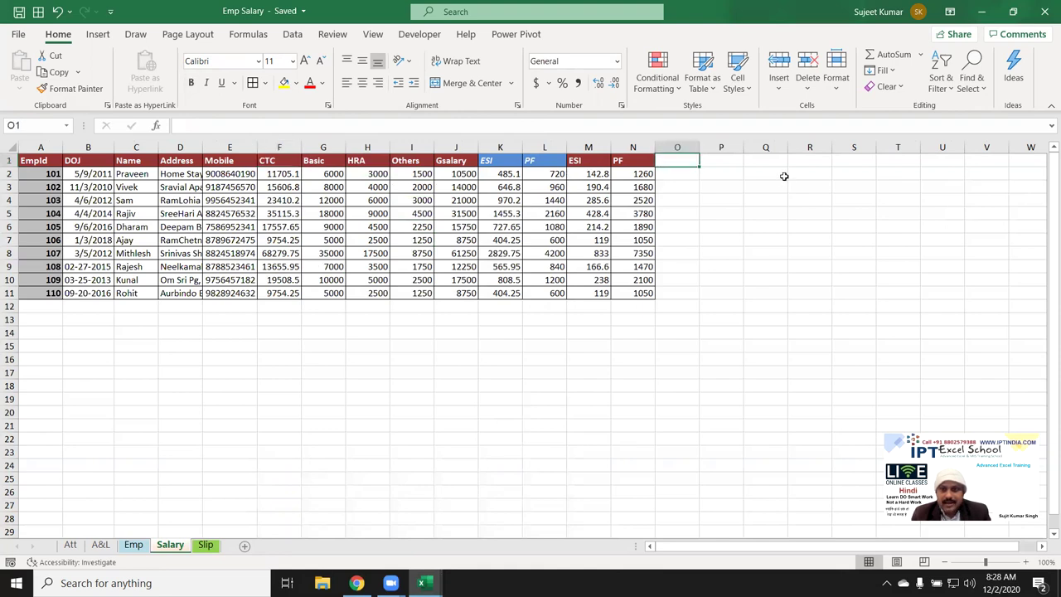
type("Pay_Day")
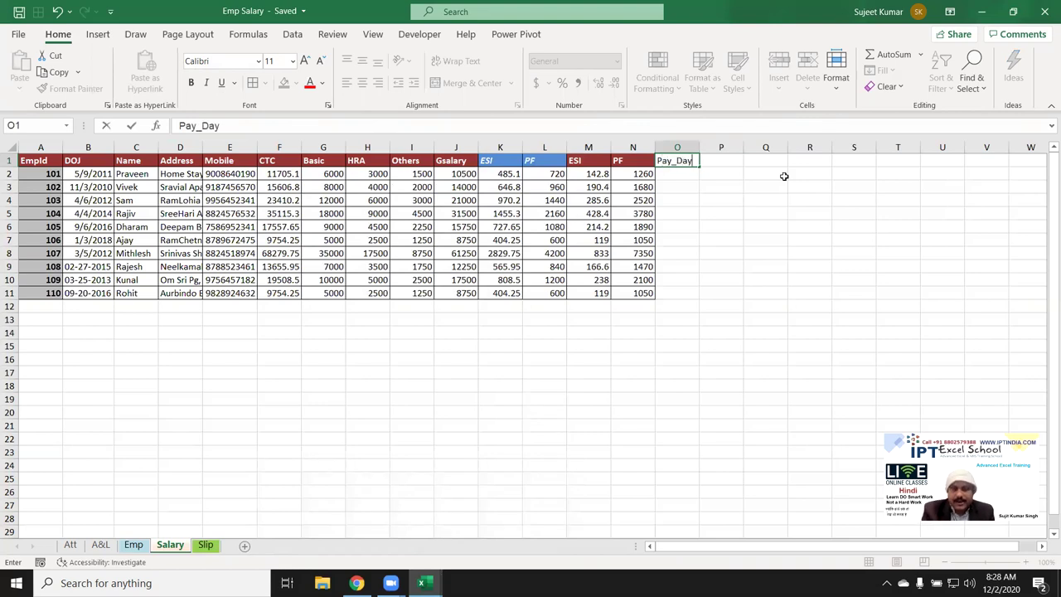
key("Return")
Enter =VLOOKUP(A2,Att!A:AN,40,0) in O2, currently returning #N/A
type("=vl")
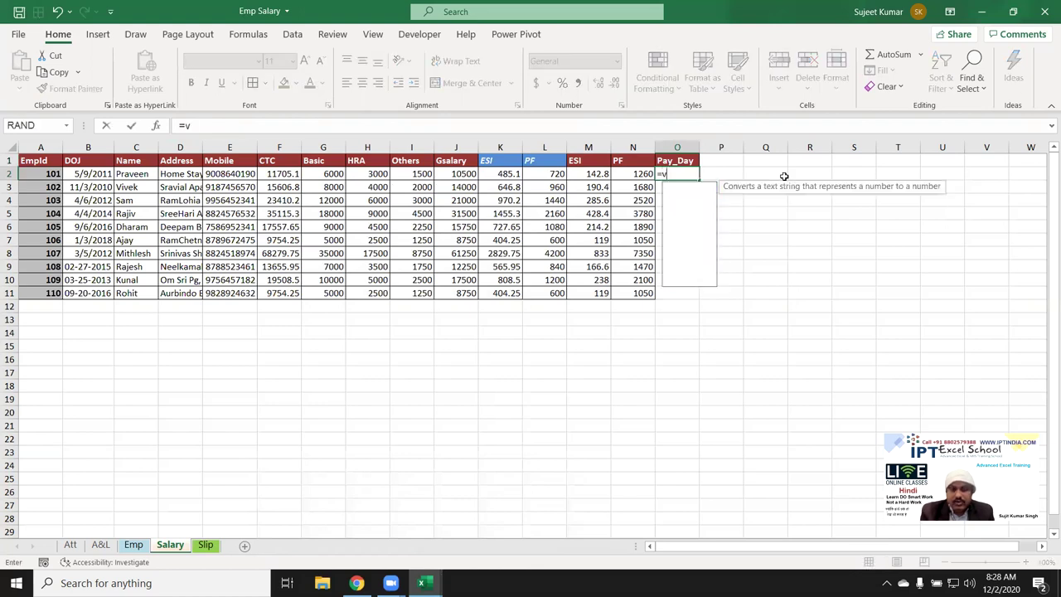
key("Tab")
key("Left")
key("Left")
key("Left")
key("Left")
key("Left")
key("Left")
key("Left")
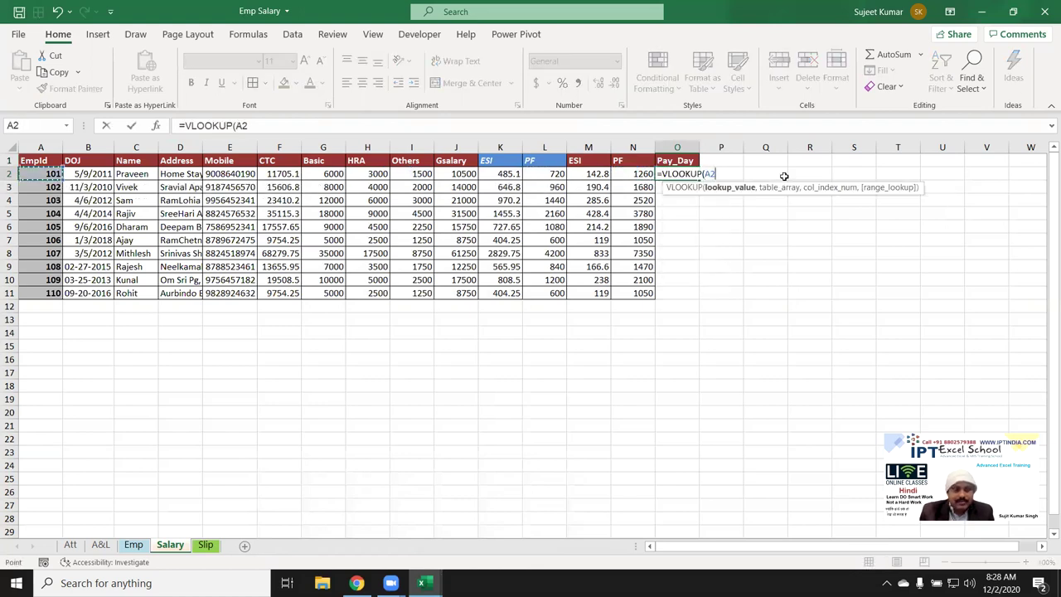
type(",")
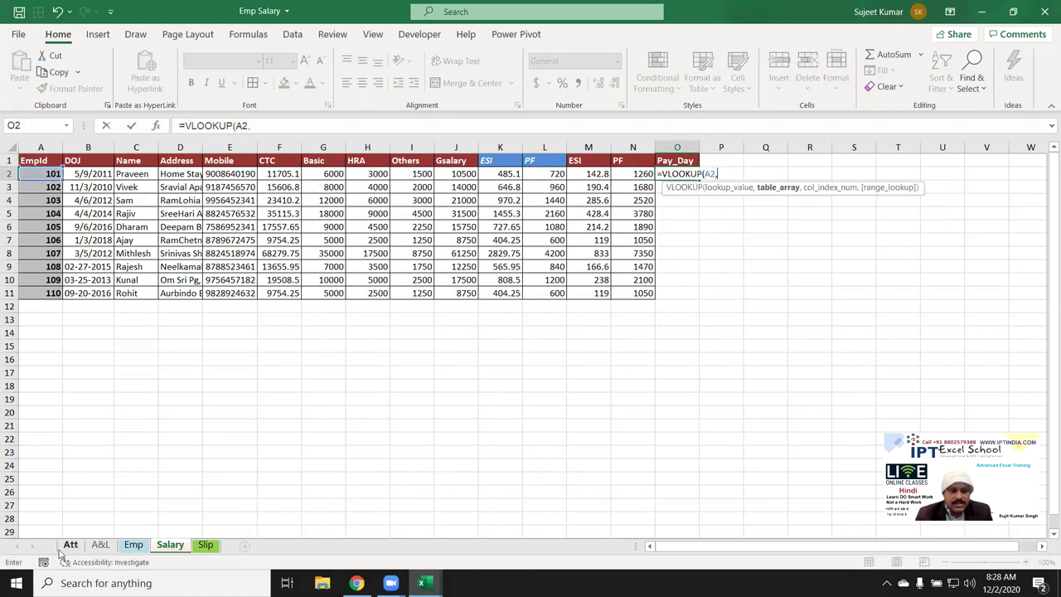
left_click(72, 545)
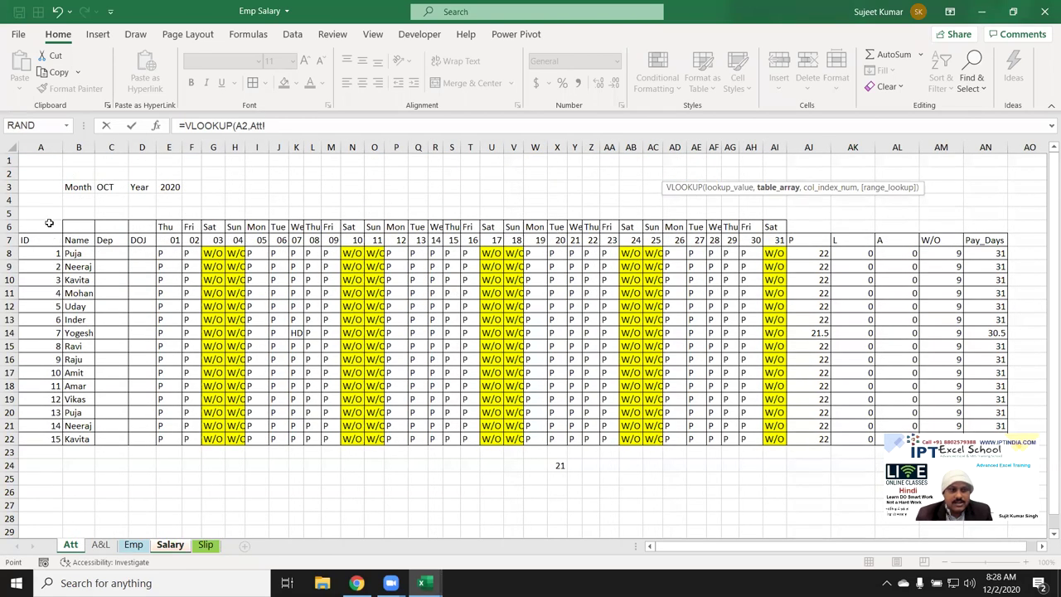
left_click_drag(39, 148, 968, 229)
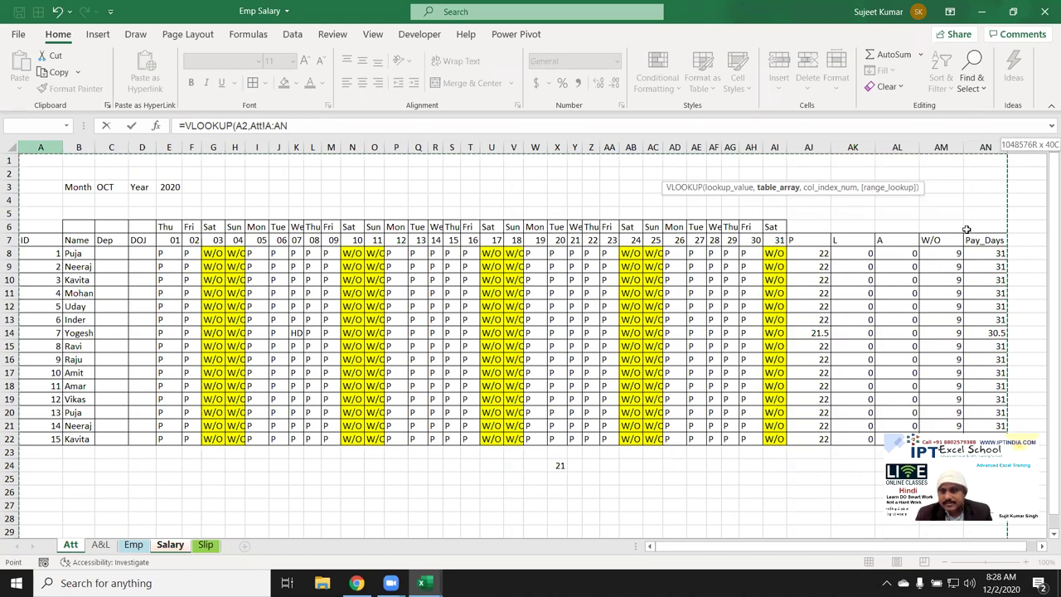
left_click_drag(966, 229, 966, 228)
type(",4,0")
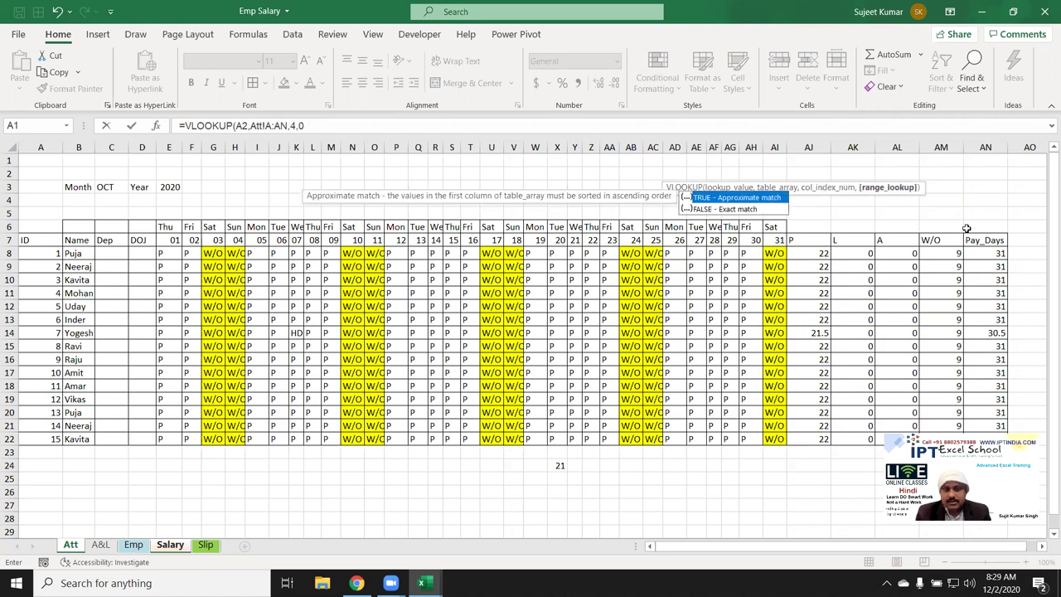
key("BackSpace")
key("BackSpace")
type("0,0")
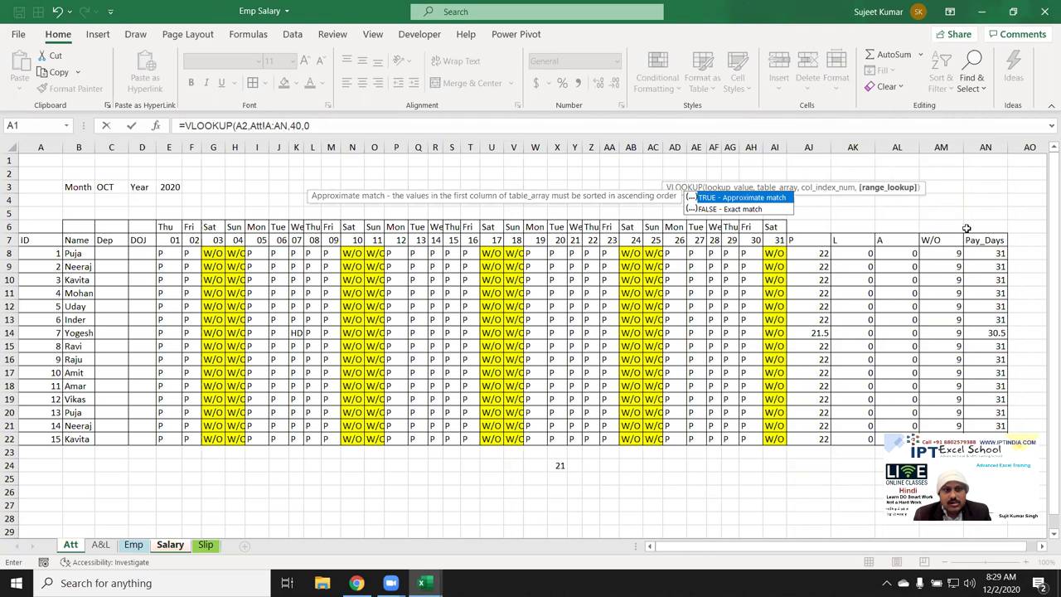
key("Return")
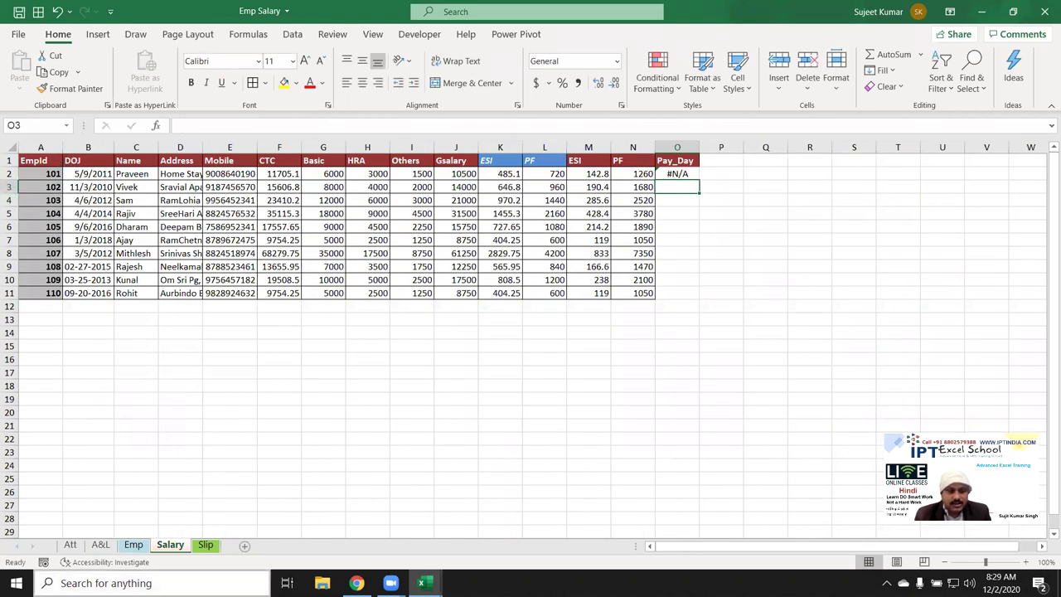
Renumber the Salary sheet's EmpIds 1 to 10 by filling down from 1 and 2
left_click(70, 543)
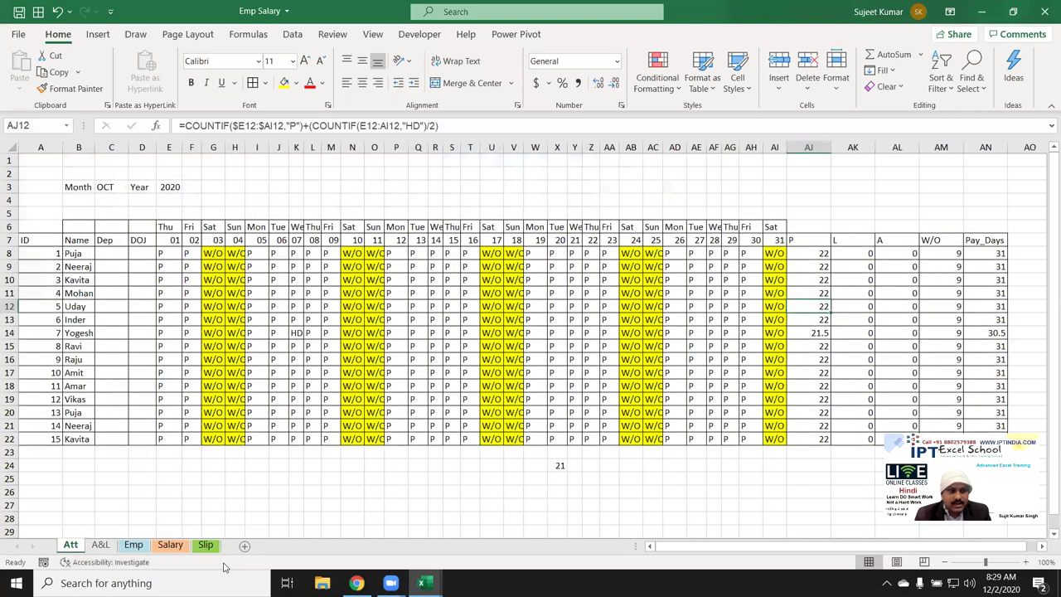
left_click(205, 544)
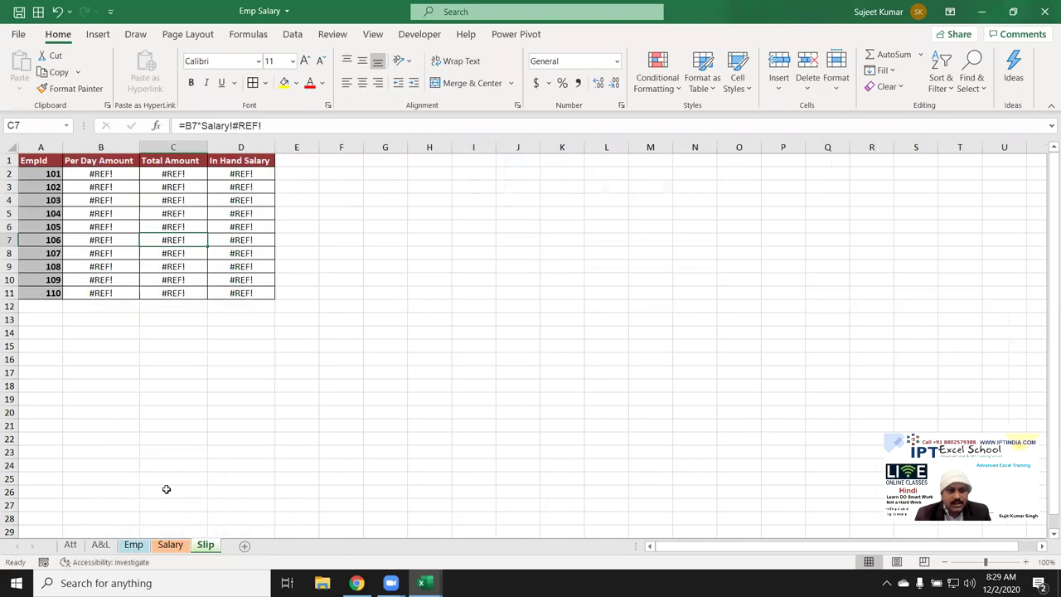
left_click(170, 543)
type("1")
key("Return")
type("2")
key("Return")
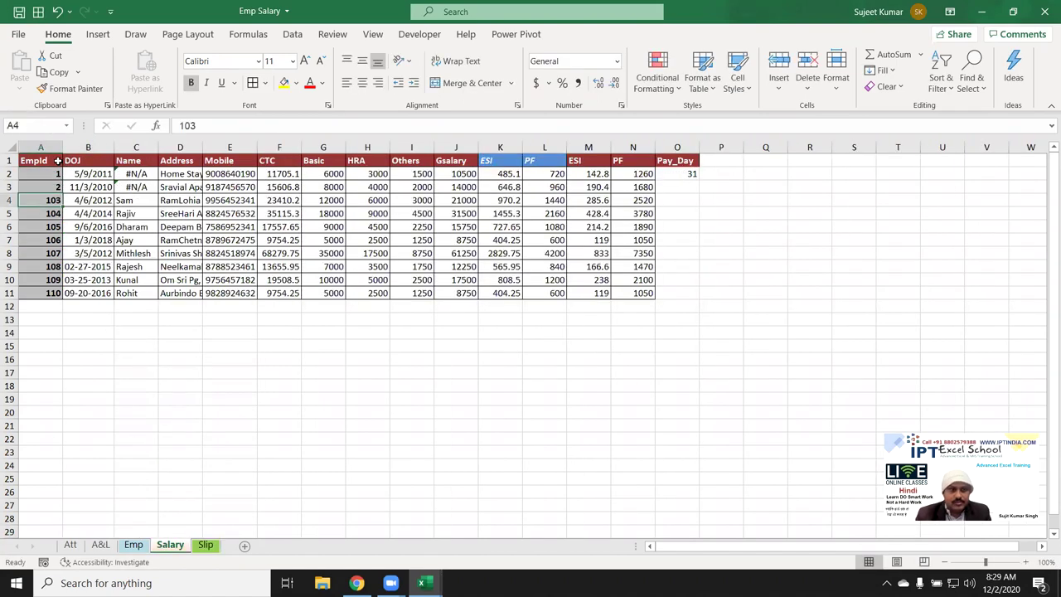
left_click_drag(52, 173, 51, 187)
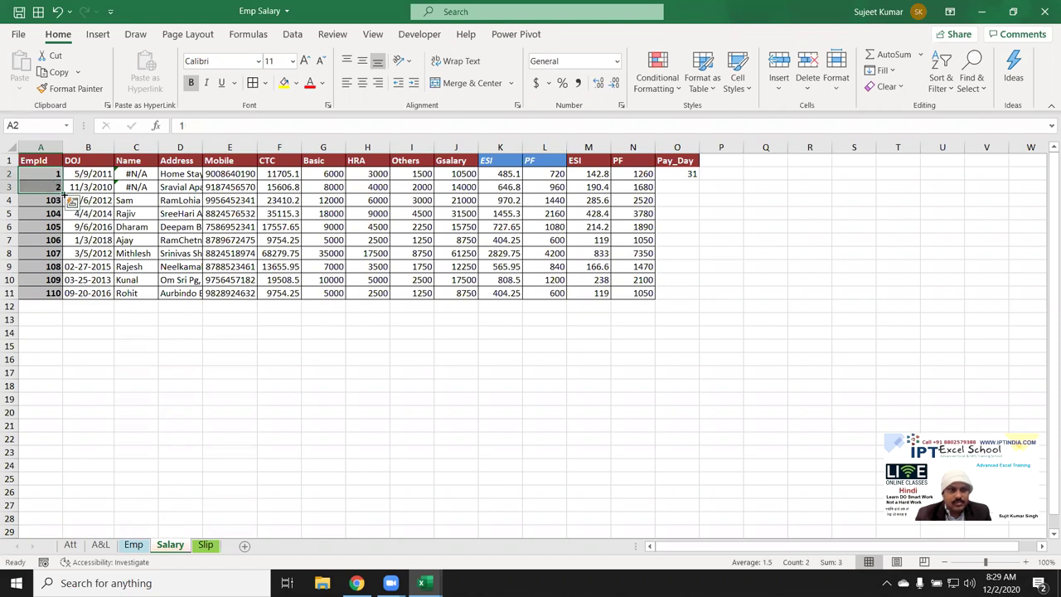
double_click(63, 194)
left_click(136, 175)
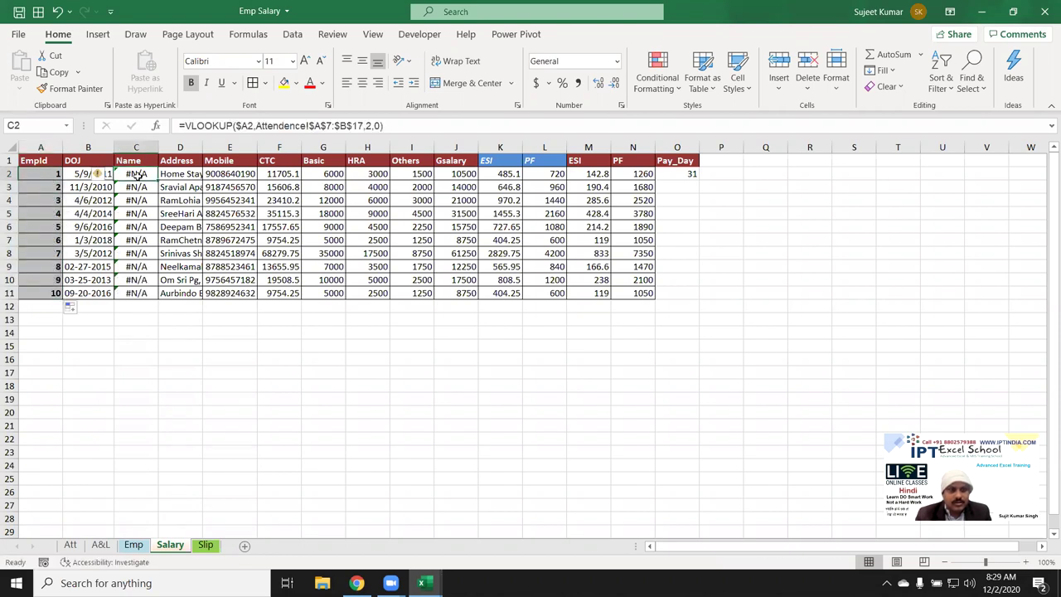
Renumber the Emp sheet's EmpIds 1 to 10 the same way
left_click(134, 544)
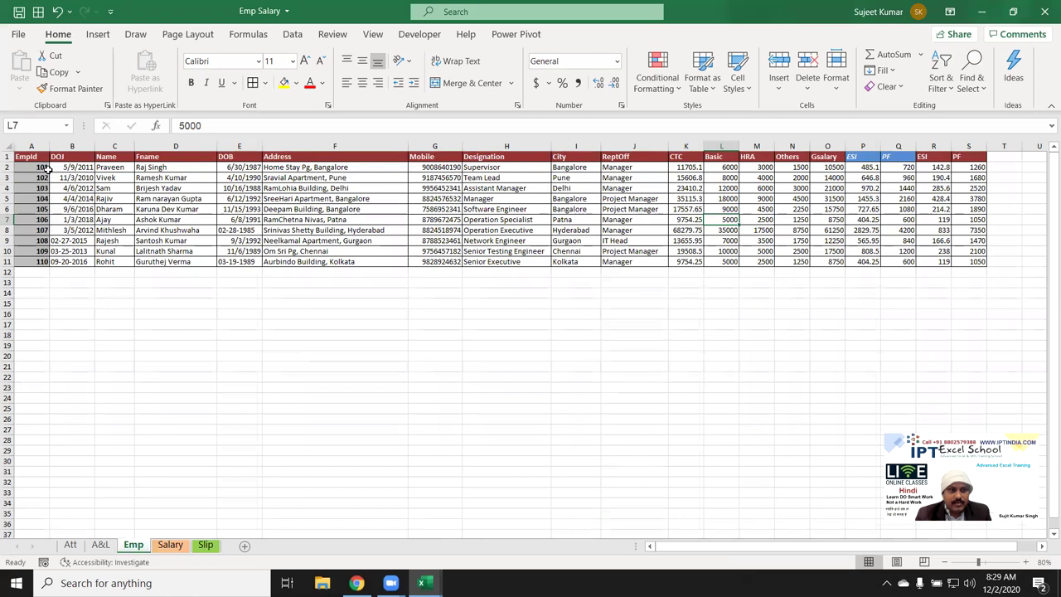
left_click(47, 168)
type("1")
key("Return")
type("2")
key("Return")
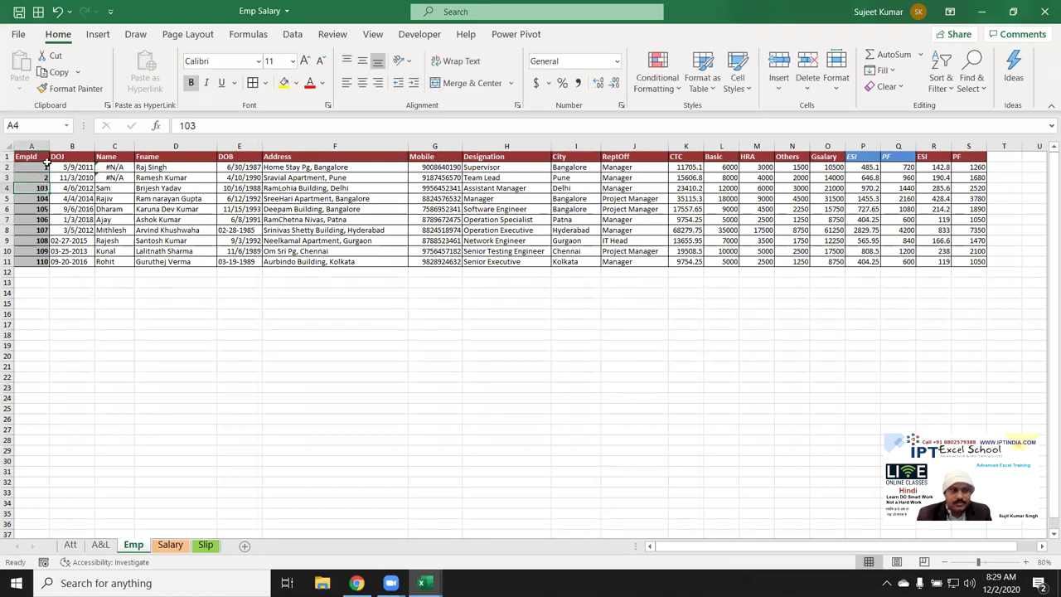
left_click_drag(29, 169, 32, 178)
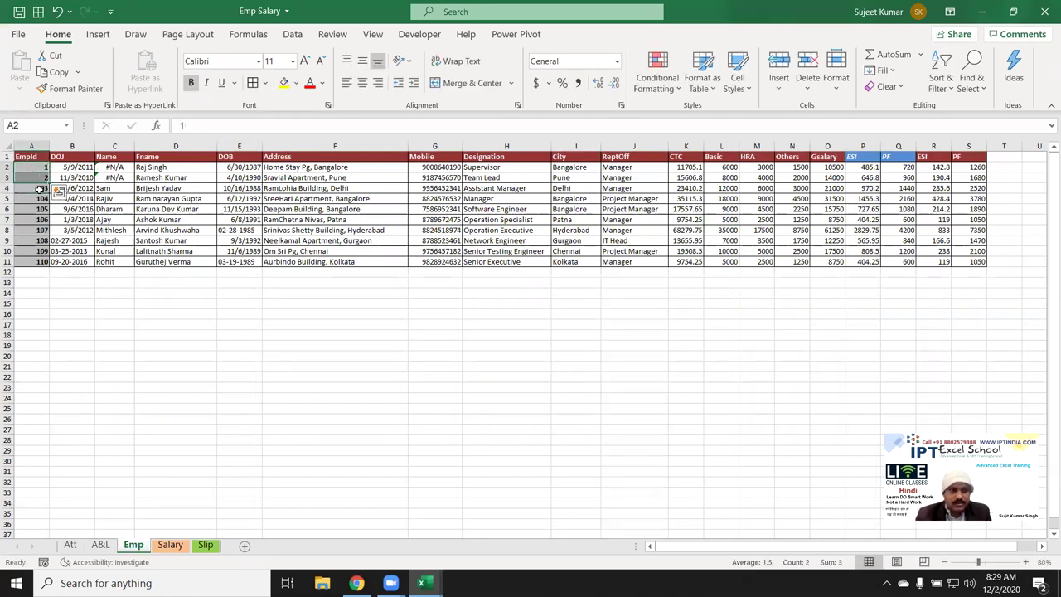
double_click(50, 183)
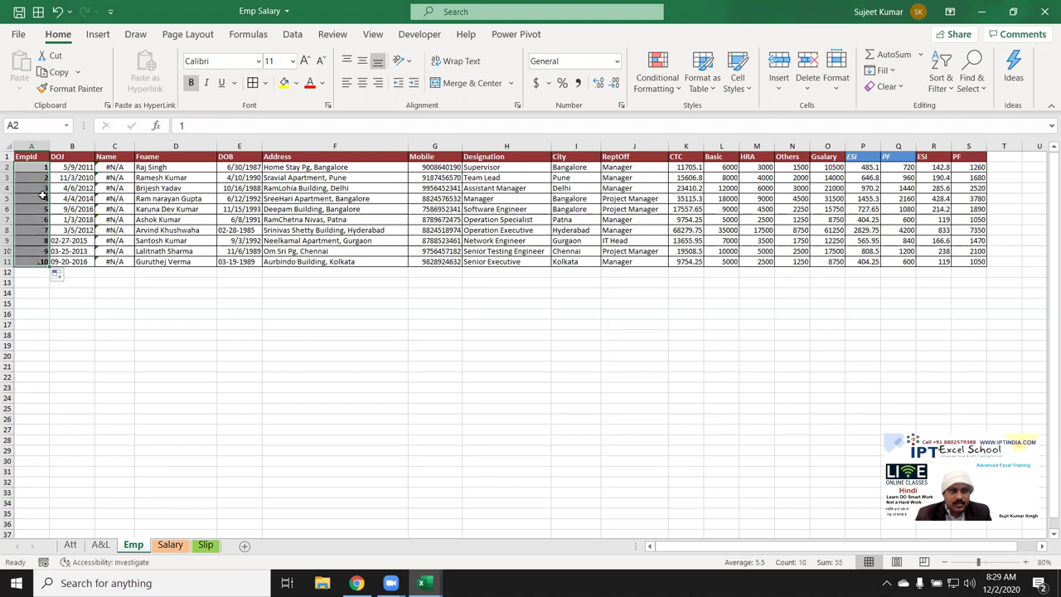
Inspect the Emp sheet's Name lookup formula in C2, leaving it unchanged
left_click(113, 171)
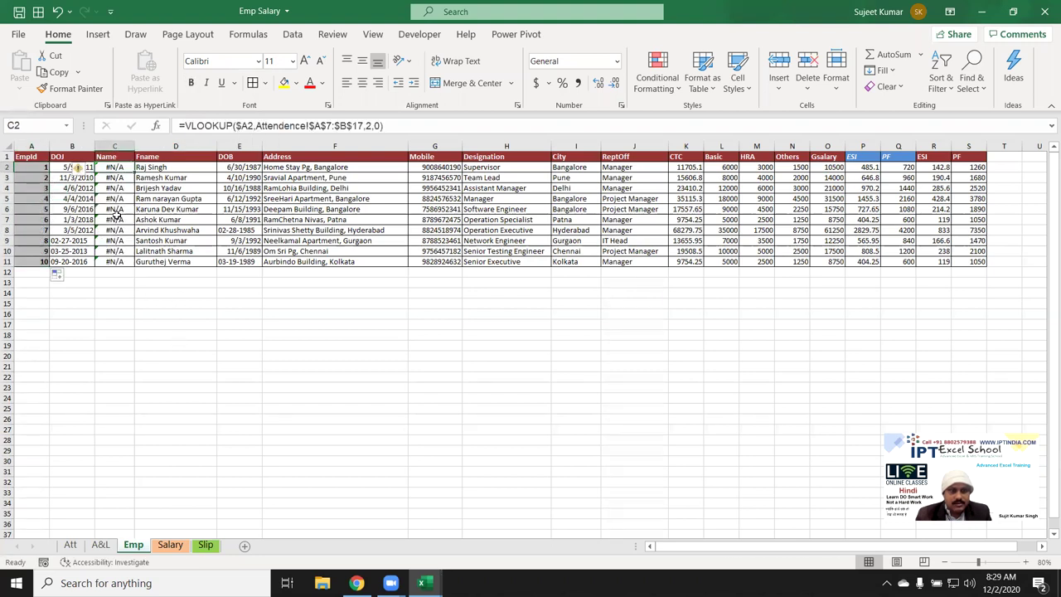
double_click(300, 125)
key("BackSpace")
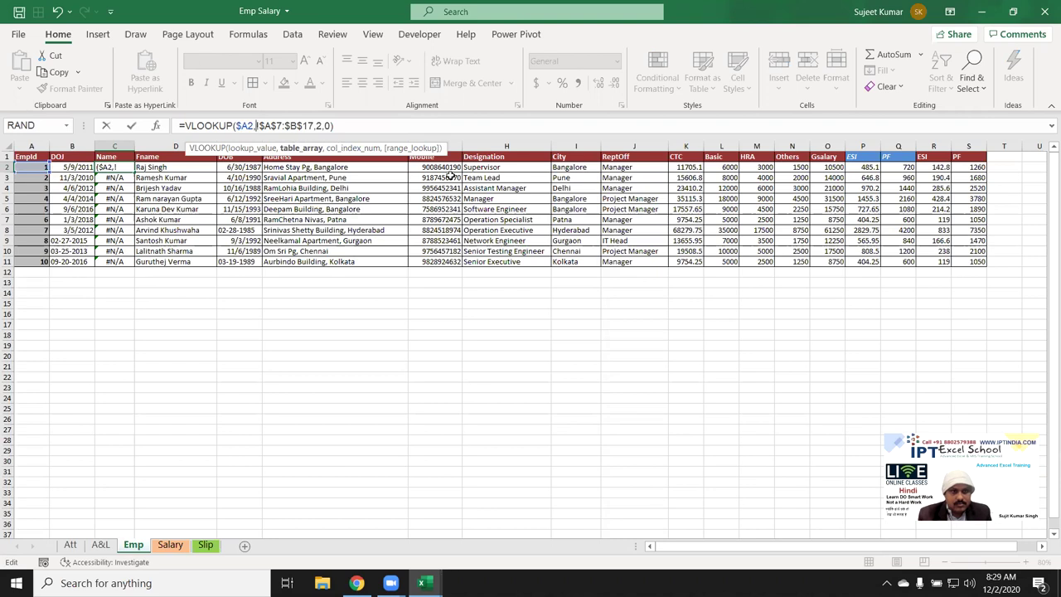
key("Escape")
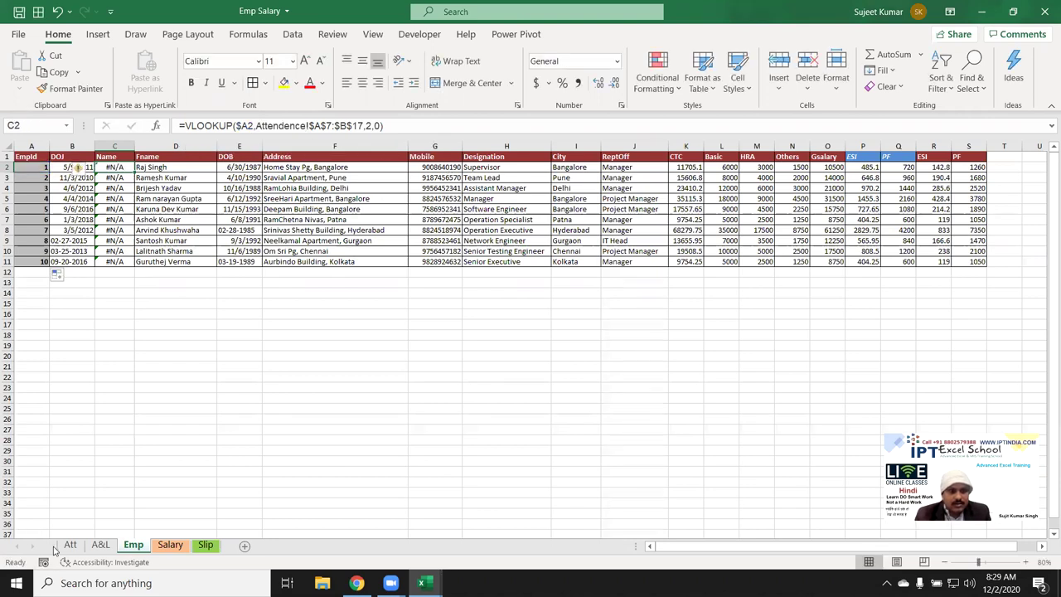
Paste the Att names from B8:B22 into Salary's Name column, clearing the five extras below row 11
left_click(68, 546)
mouse_move(77, 254)
left_mouse_down()
mouse_move(60, 358)
mouse_move(83, 438)
left_mouse_up()
key("ctrl+c")
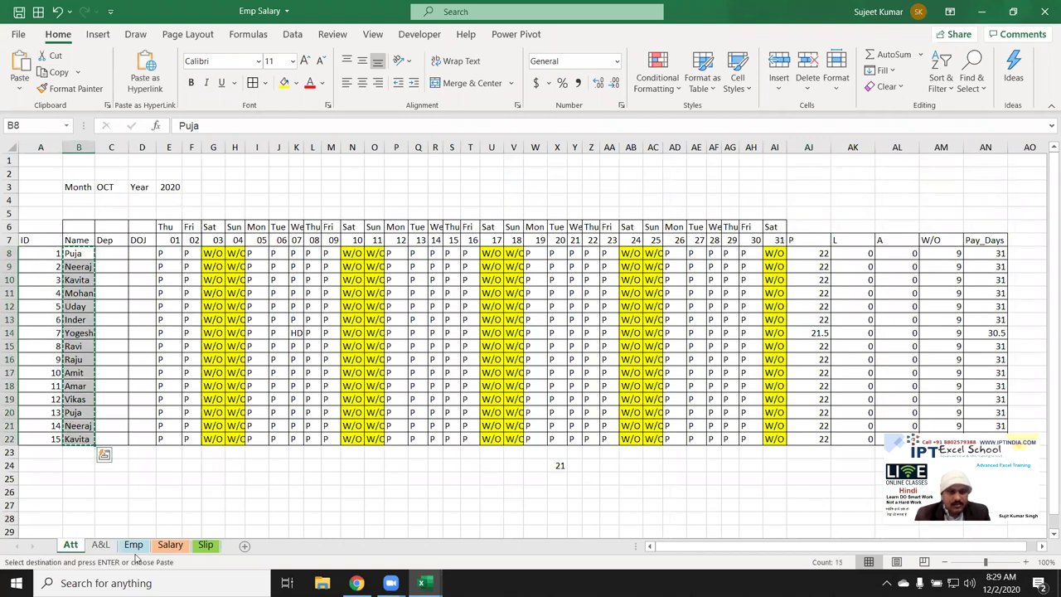
left_click(170, 545)
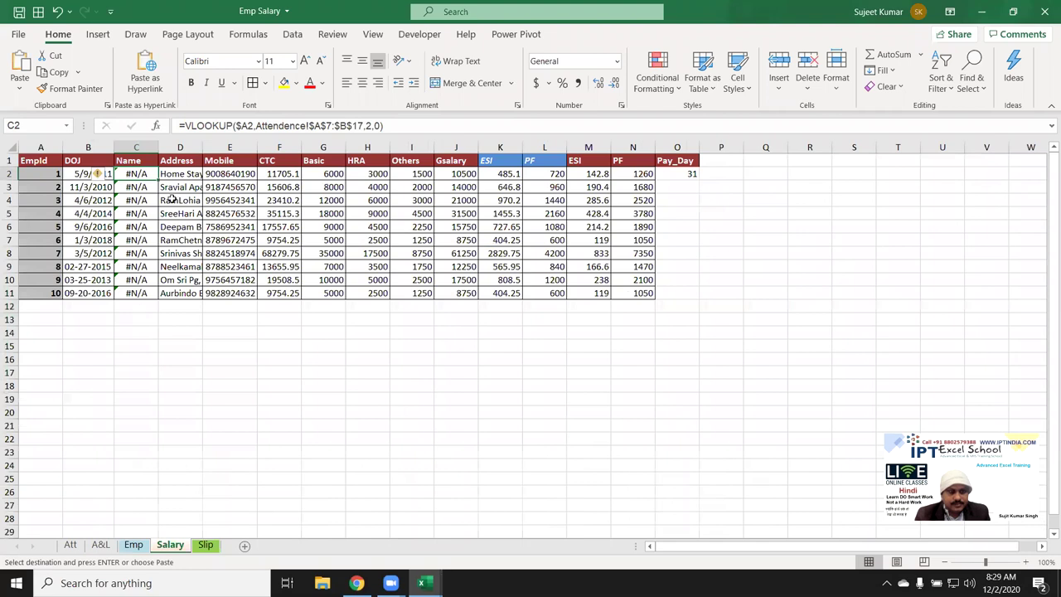
left_click_drag(136, 173, 136, 359)
key("ctrl+v")
left_click(122, 306)
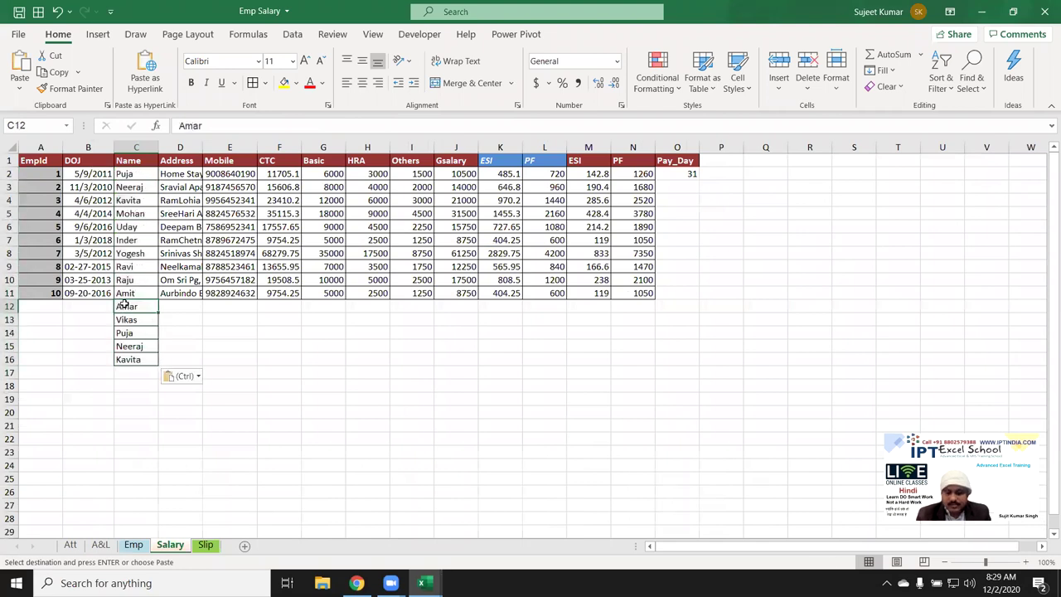
key("ctrl+shift+Down")
key("Delete")
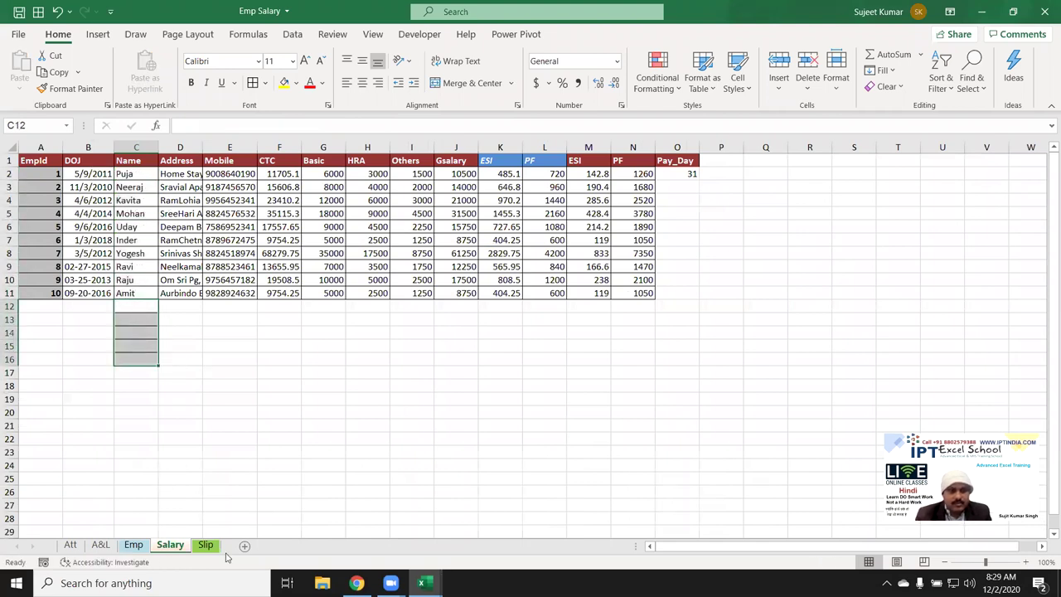
Paste the Att names into the Emp sheet's Name column and clear the five extras below row 11
left_click(219, 545)
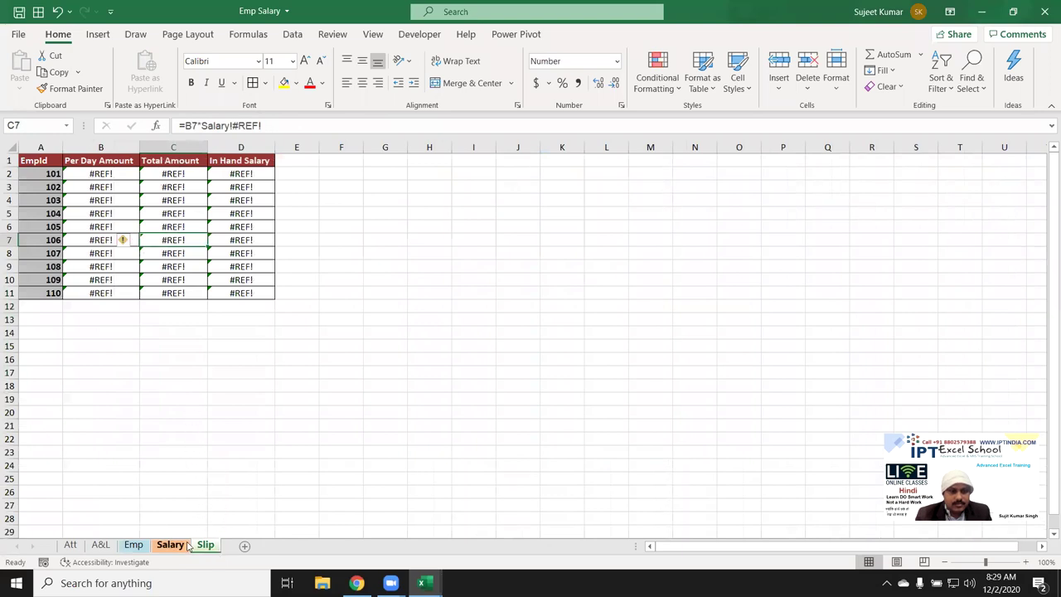
left_click(170, 544)
left_click(133, 544)
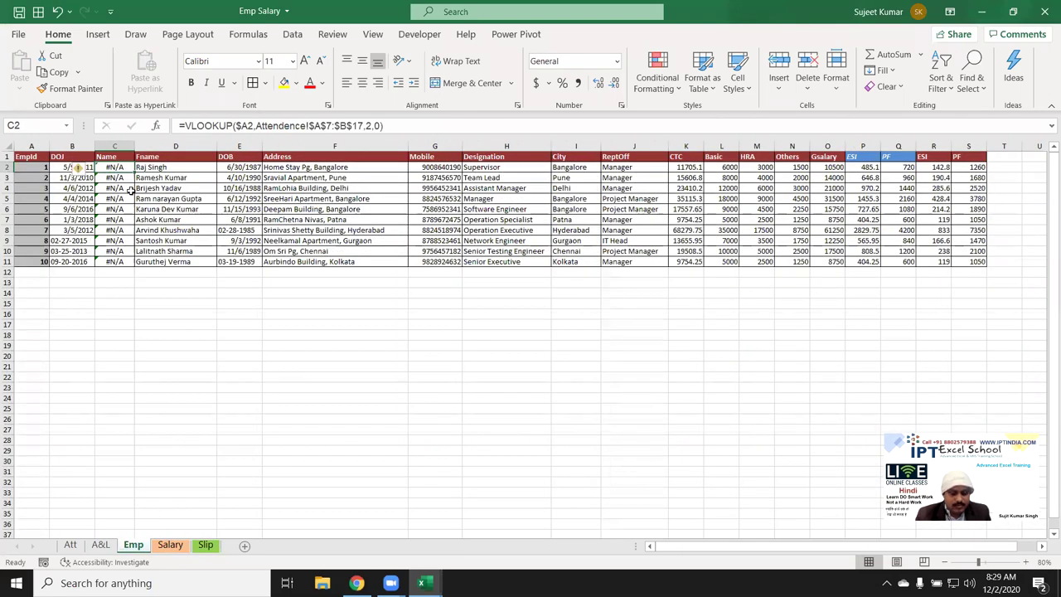
left_click(72, 545)
key("ctrl+c")
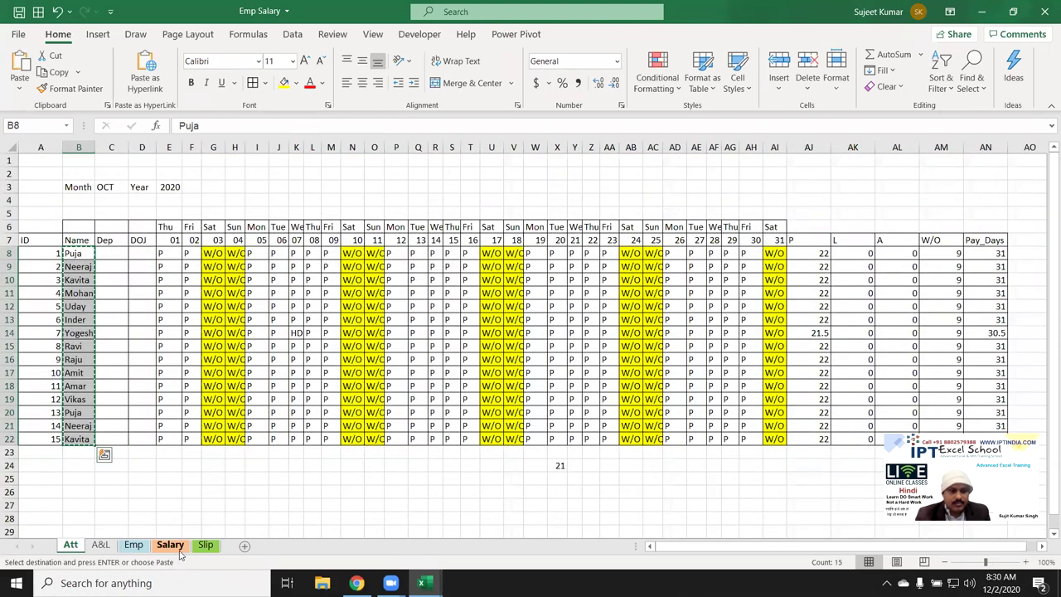
left_click(170, 545)
left_click(135, 172)
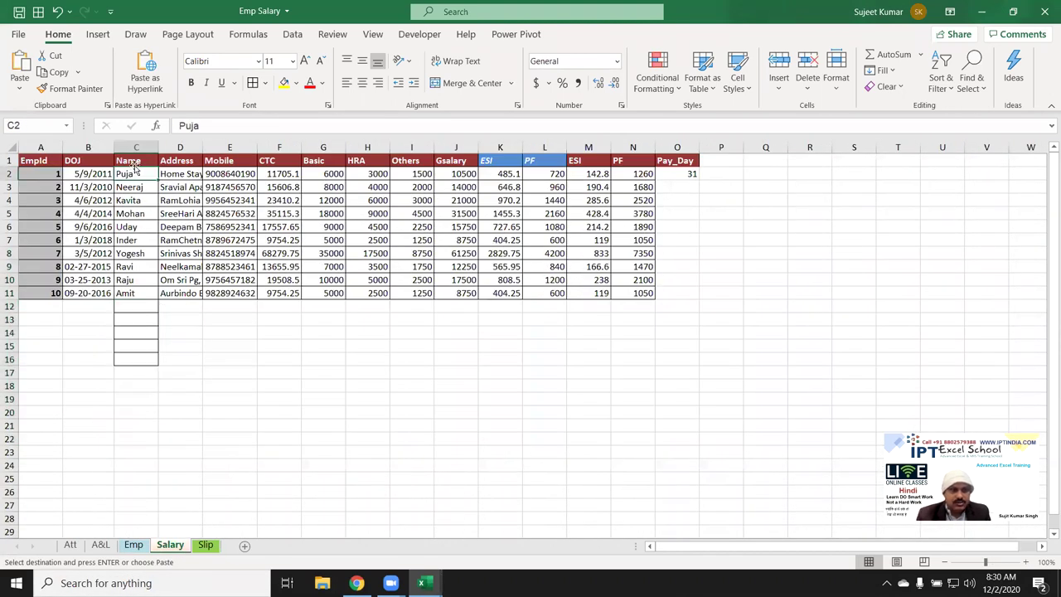
left_click(131, 547)
key("ctrl+v")
key("ctrl+Down")
key("Up")
key("Up")
key("Up")
key("Up")
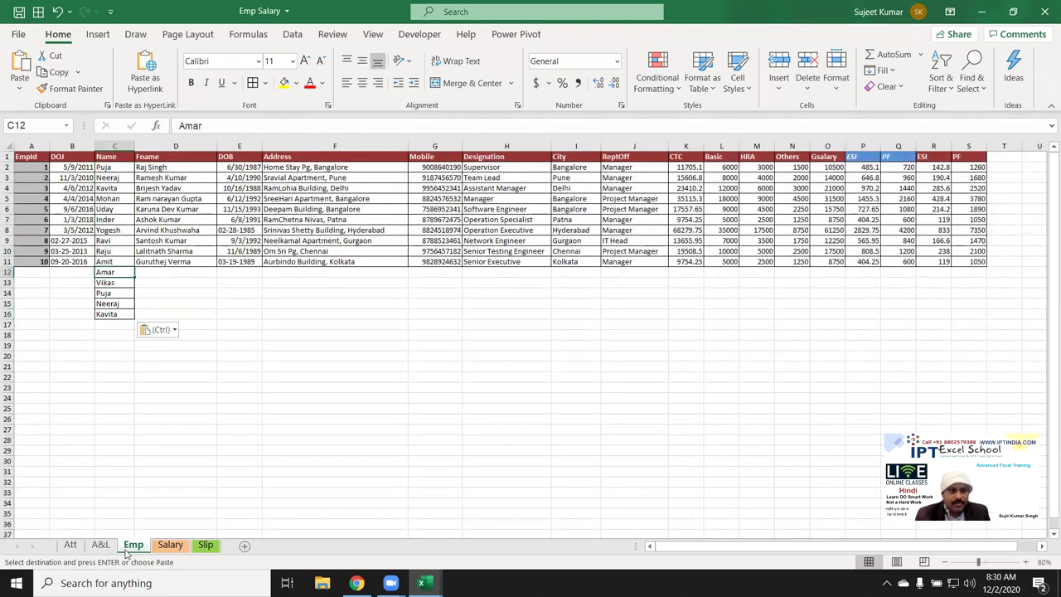
key("ctrl+shift+Down")
key("Delete")
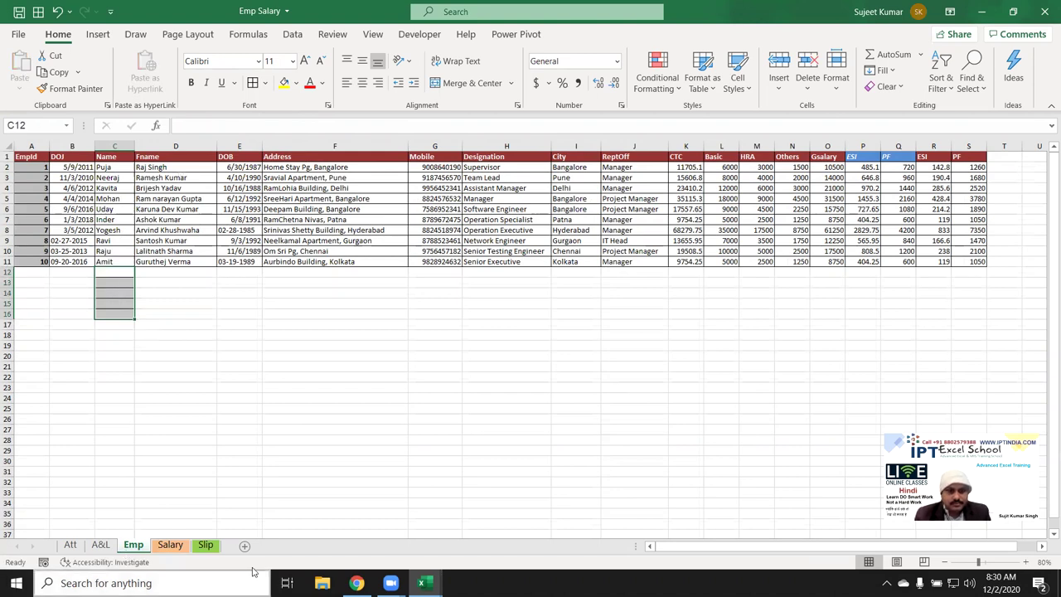
left_click(170, 544)
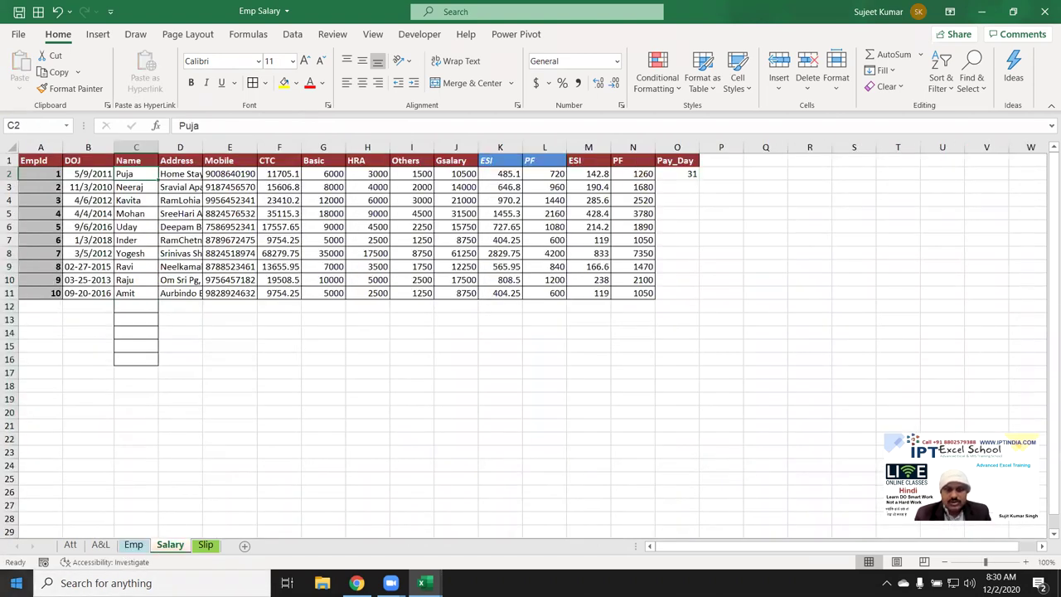
Fill the Pay_Day VLOOKUP from O2 down to O11, then select the Gsalary values J2:J11
left_click(687, 174)
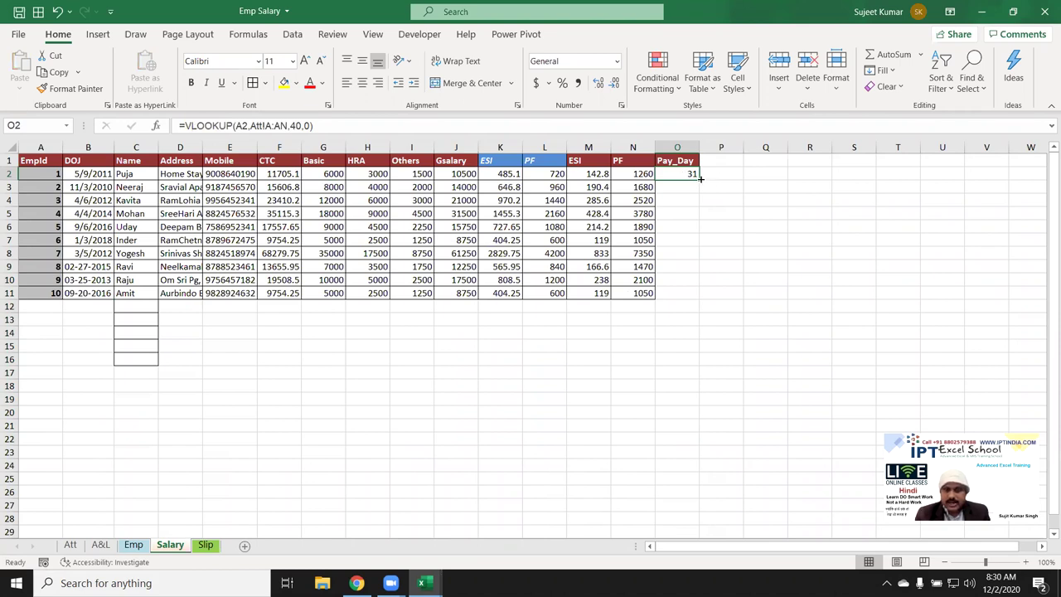
double_click(700, 179)
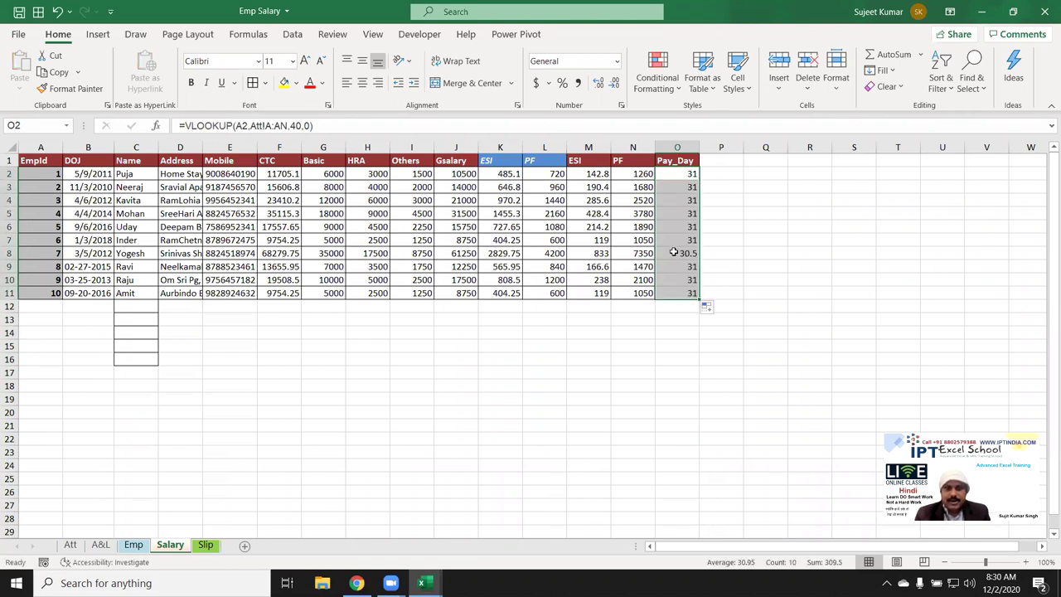
left_click(729, 161)
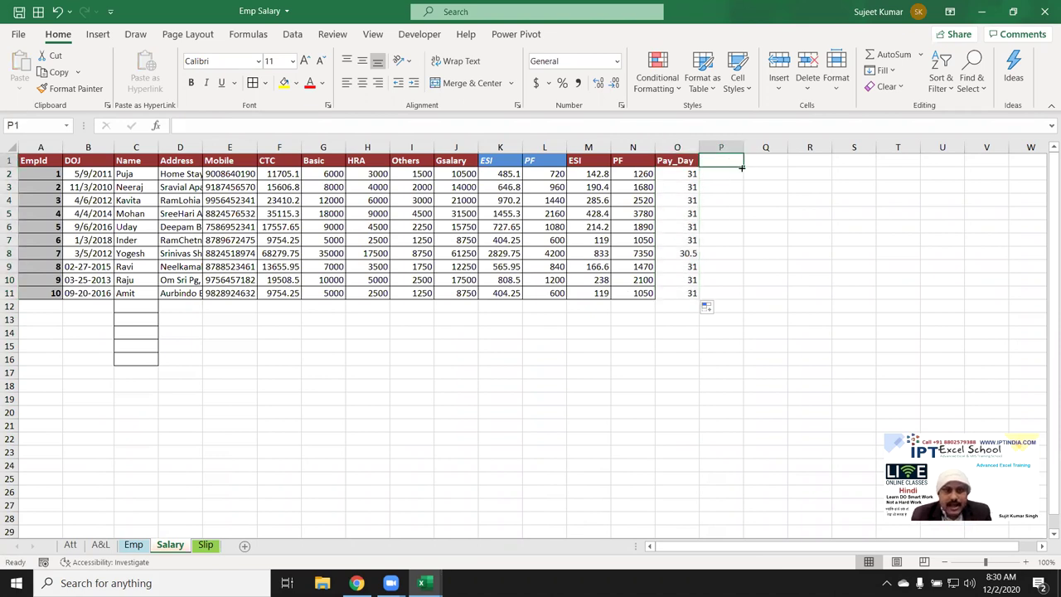
left_click(455, 161)
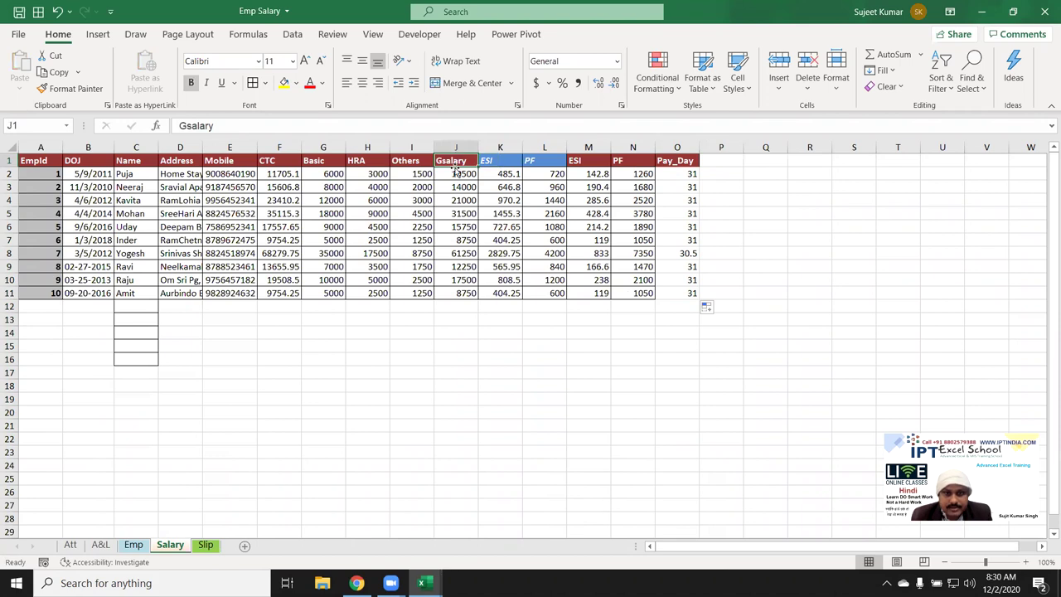
left_click_drag(455, 174, 446, 286)
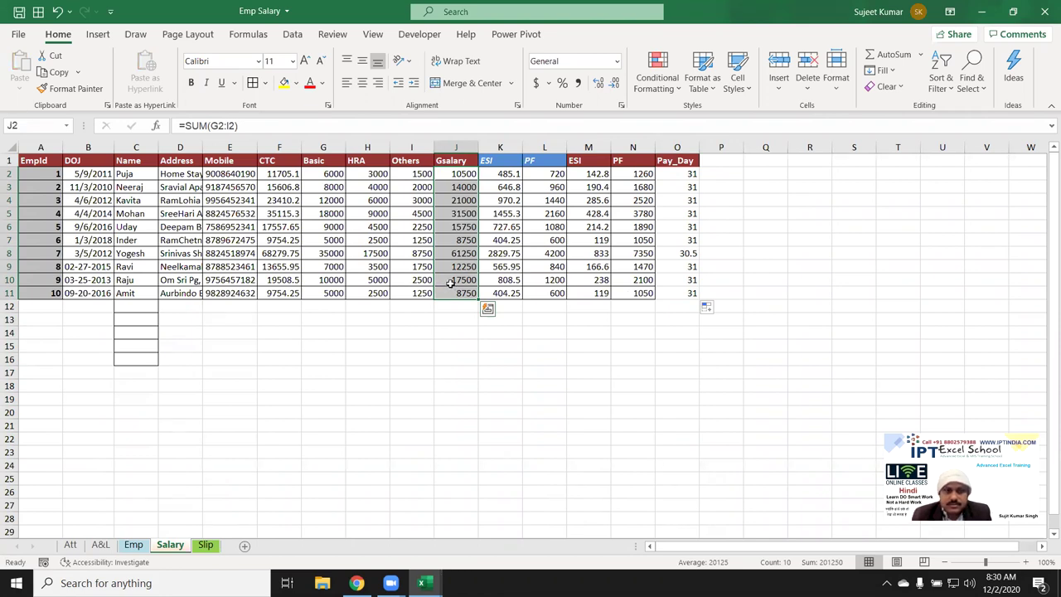
Enter the headers Basic, HRA, Other, Gpay, ESI and PF in P1:U1 after Pay_Day
left_click(735, 160)
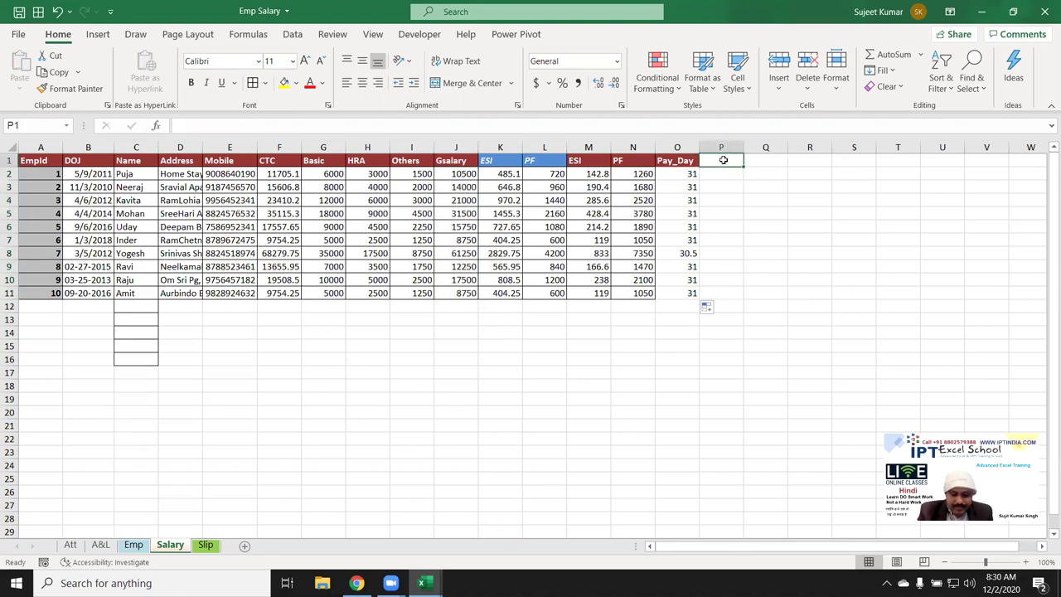
type("Basic")
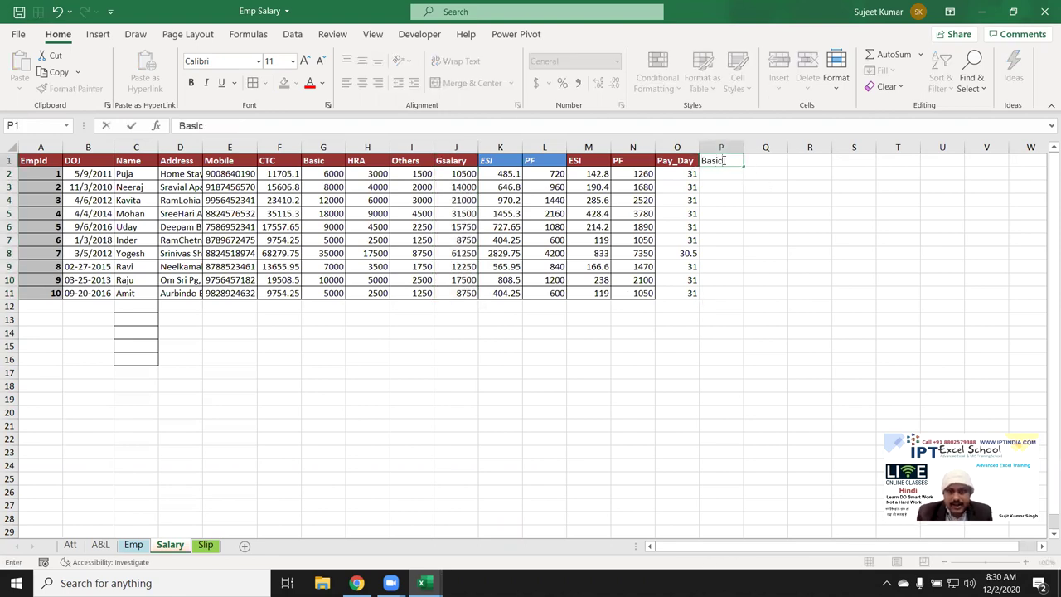
key("Tab")
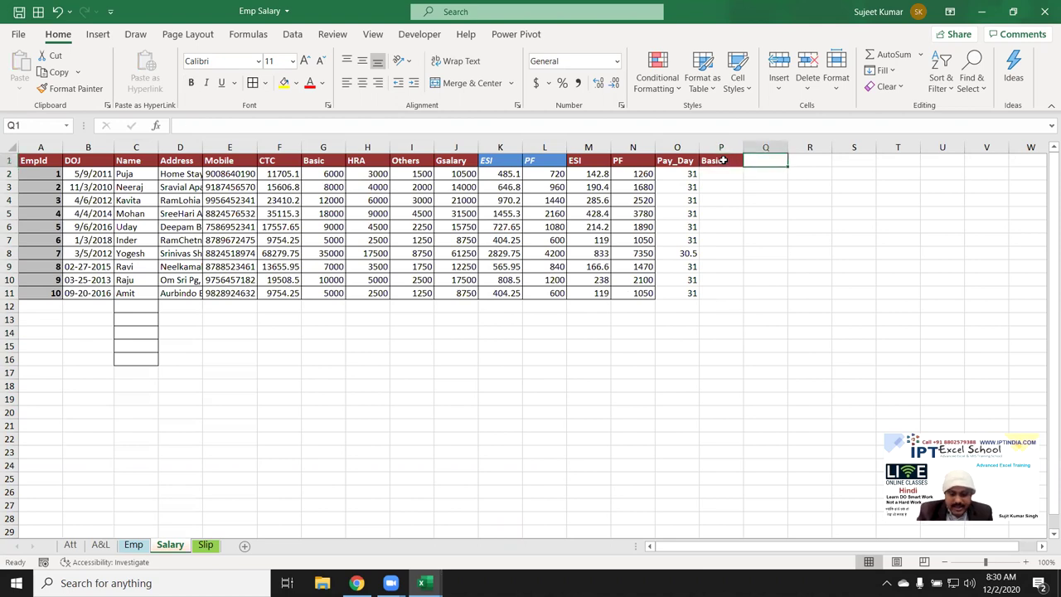
type("HRA")
key("Tab")
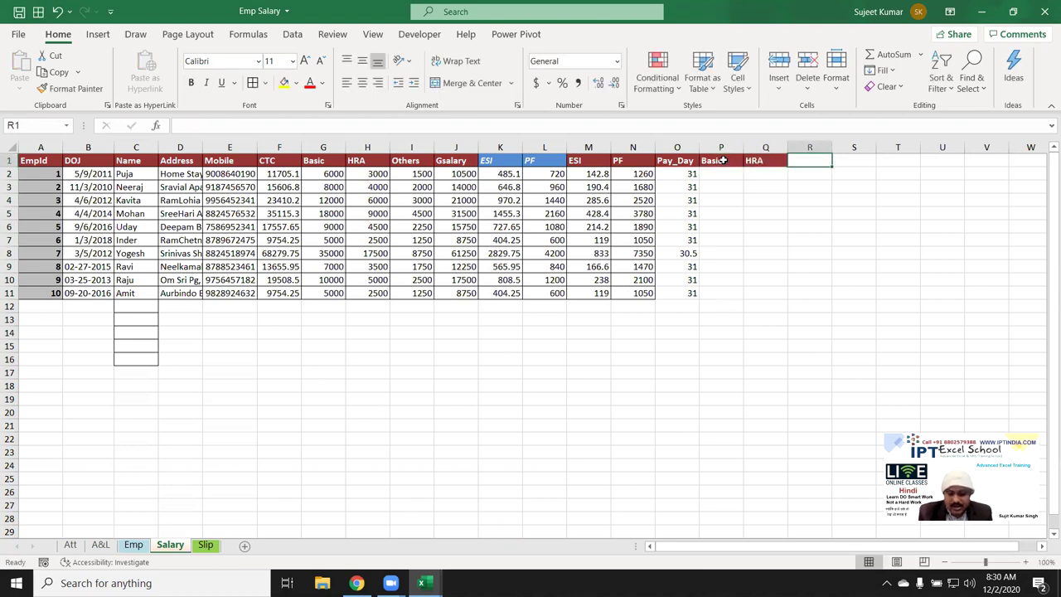
type("Other")
key("Tab")
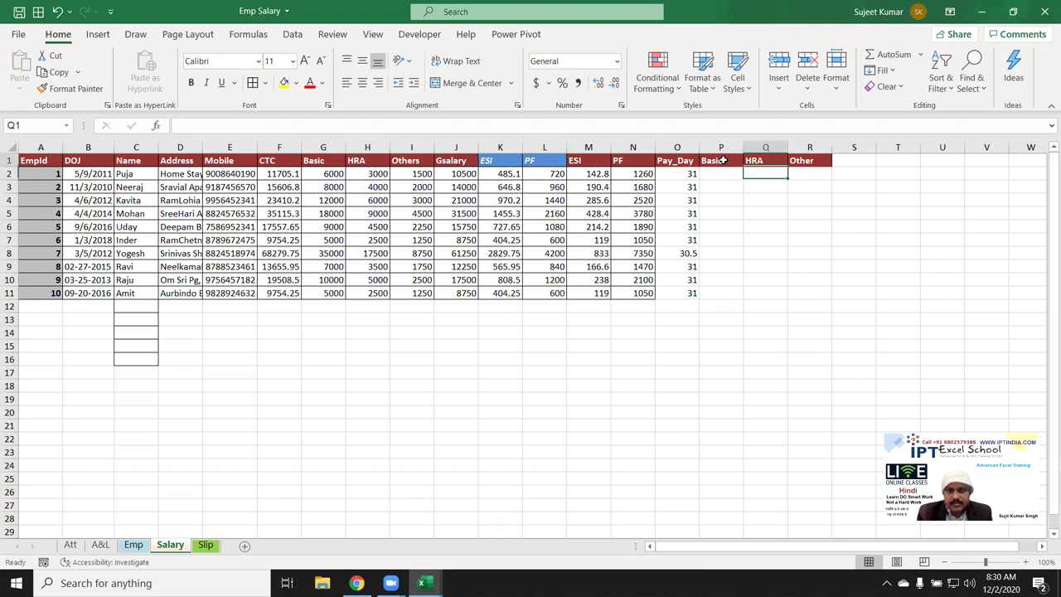
type("Gpay")
key("Tab")
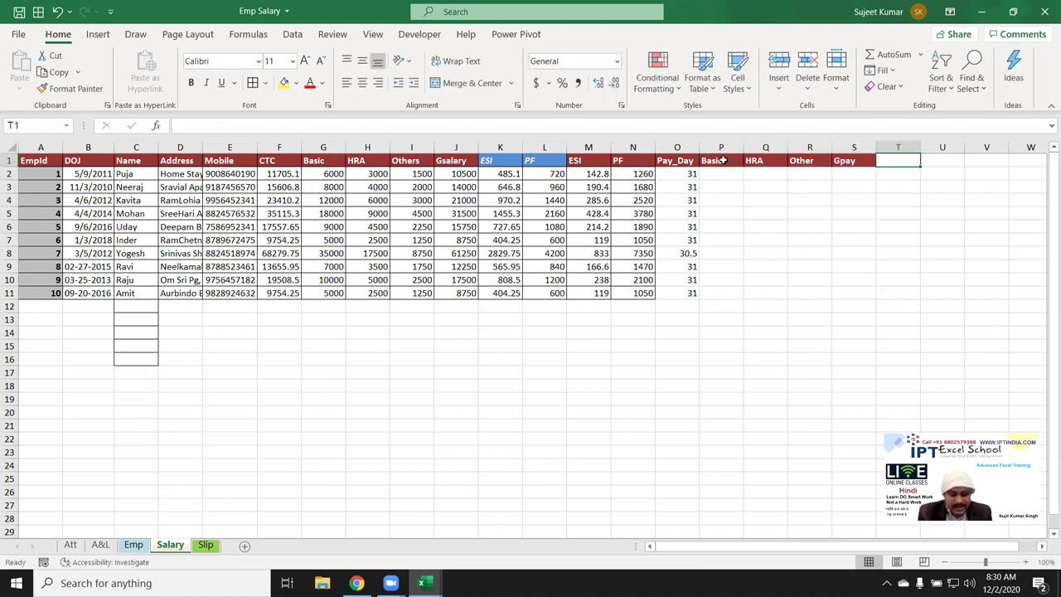
type("ESI")
key("Tab")
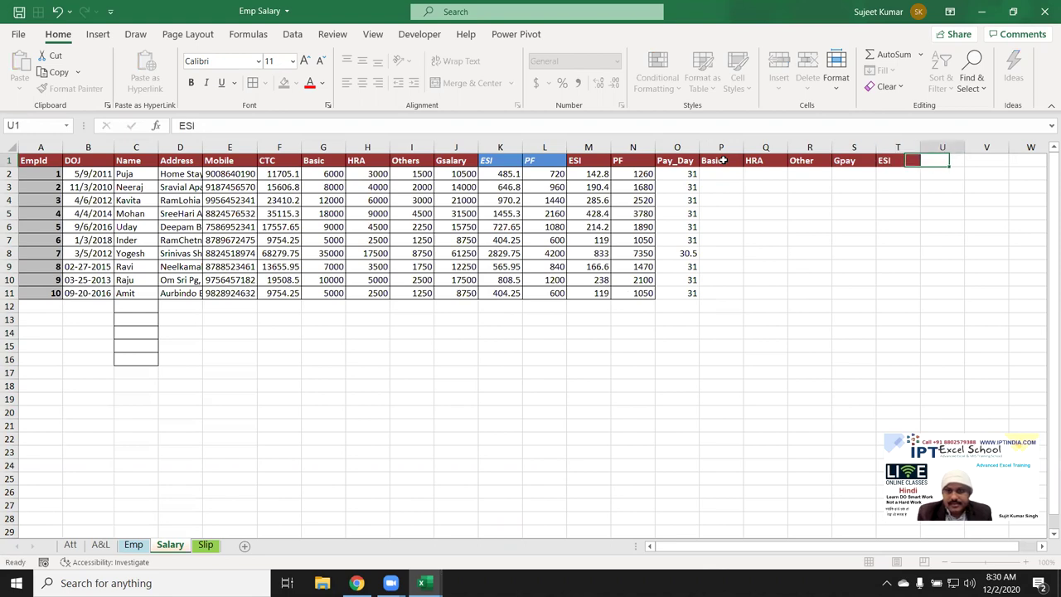
type("P")
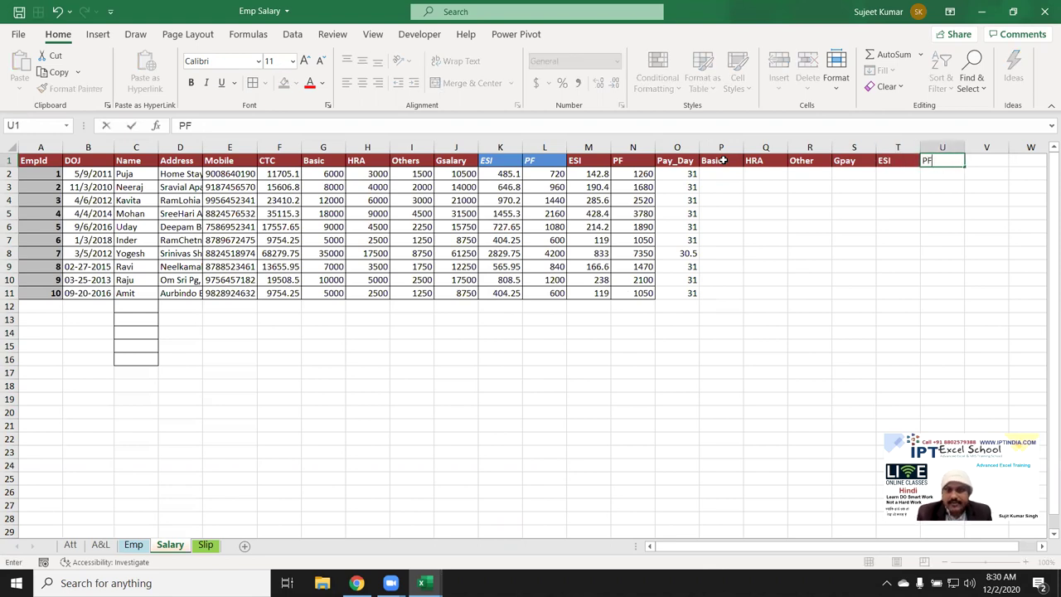
type("F")
key("Tab")
Insert a blank row above the header row
key("Left")
key("shift+space")
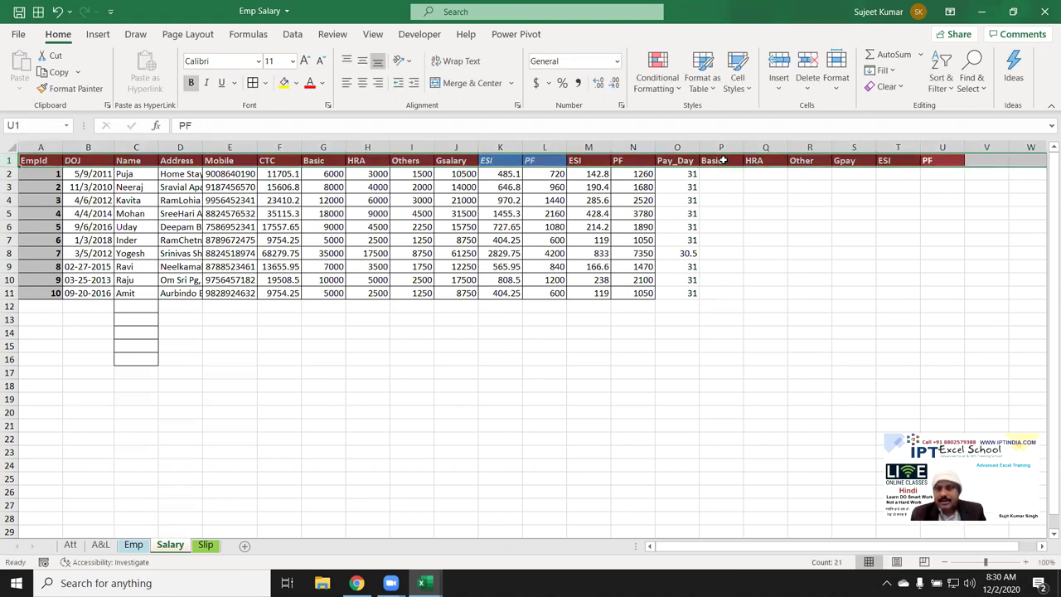
key("ctrl+shift+equal")
Merge T1:U1 above ESI and PF and label it EMP
left_click_drag(883, 158, 937, 159)
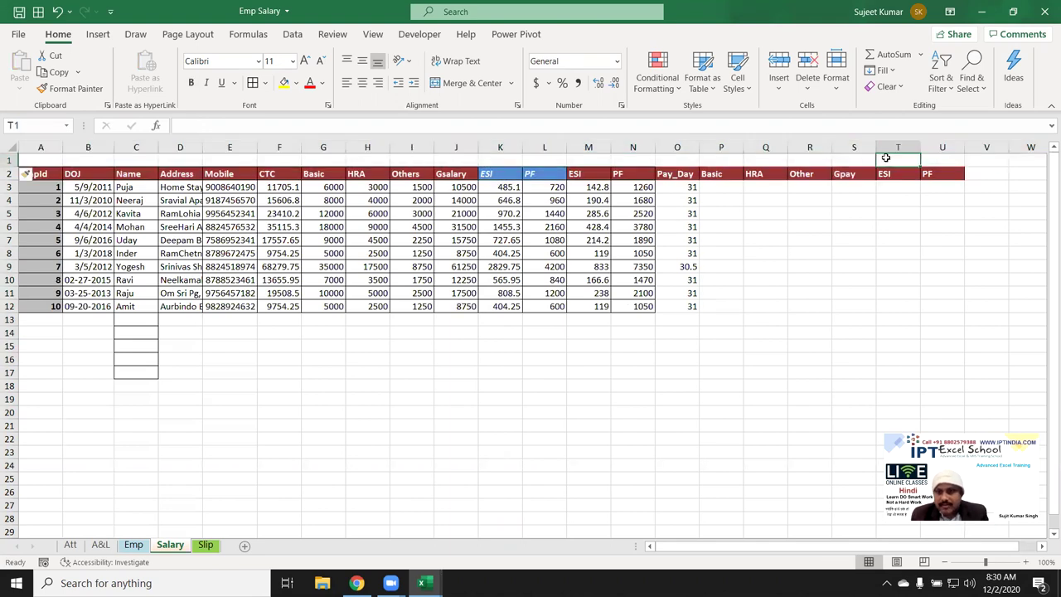
left_click(455, 83)
type("EMP")
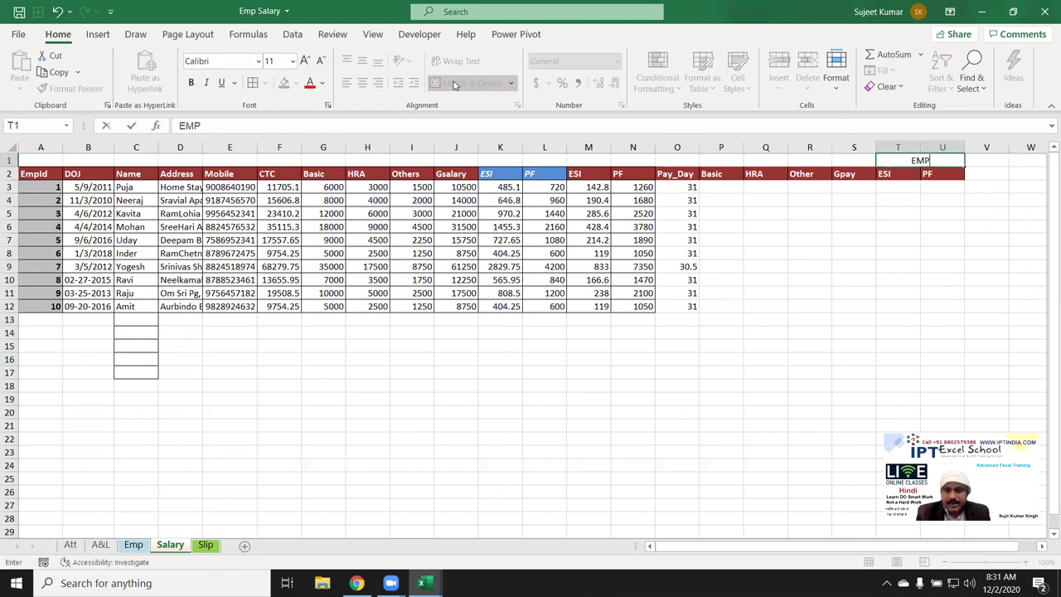
key("Tab")
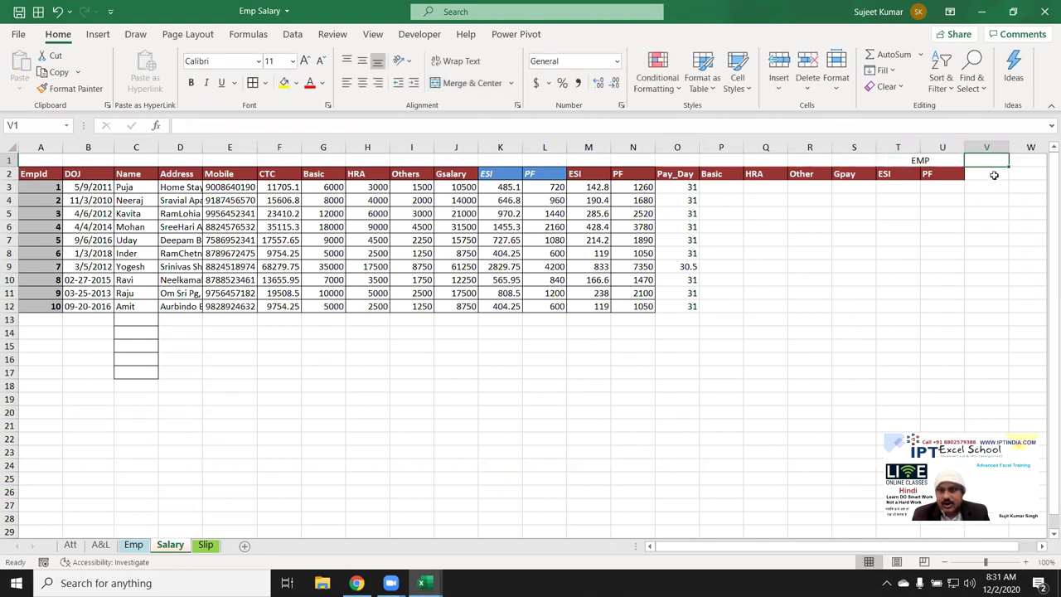
Copy the ESI and PF headers from T2:U2 into V2:W2
left_click_drag(1001, 174, 1019, 174)
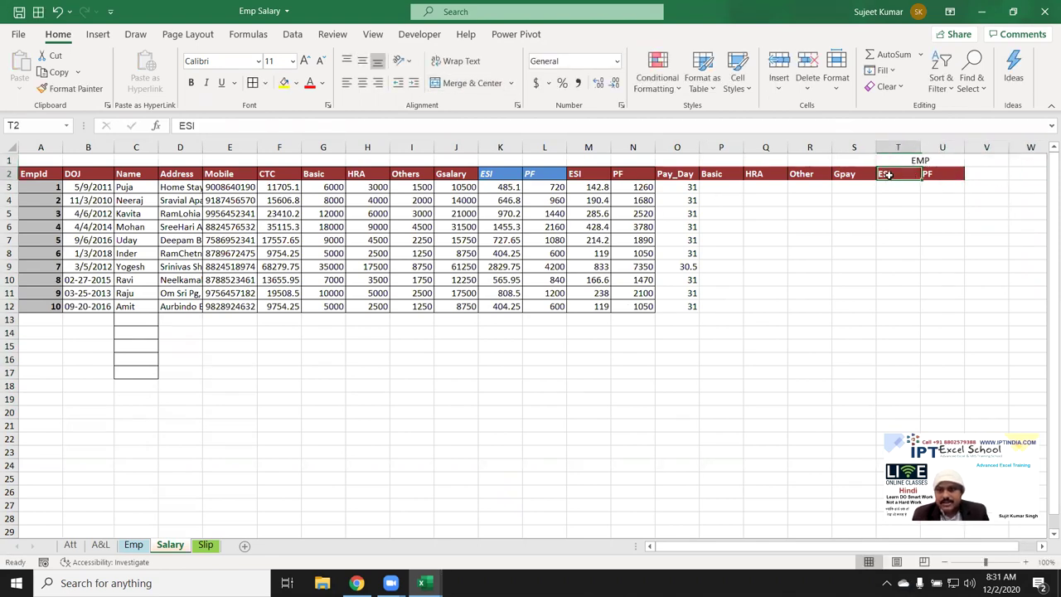
left_click_drag(884, 174, 933, 174)
key("ctrl+c")
left_click(992, 174)
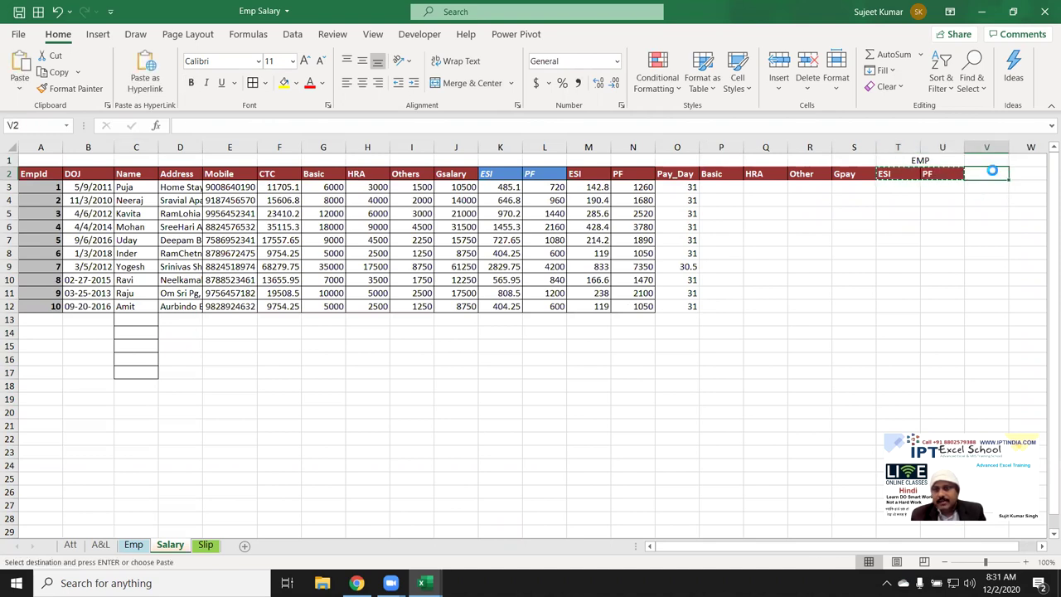
key("ctrl+v")
Merge V1:W1 above the copied headers and label it EMPL
left_click(1005, 163)
left_click_drag(1005, 164, 1028, 162)
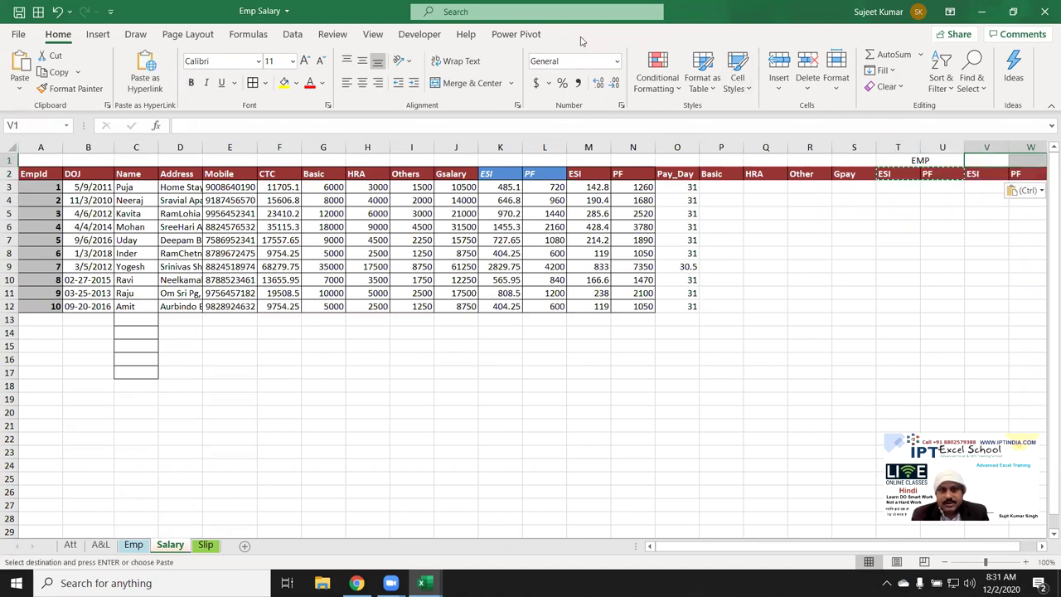
left_click(476, 83)
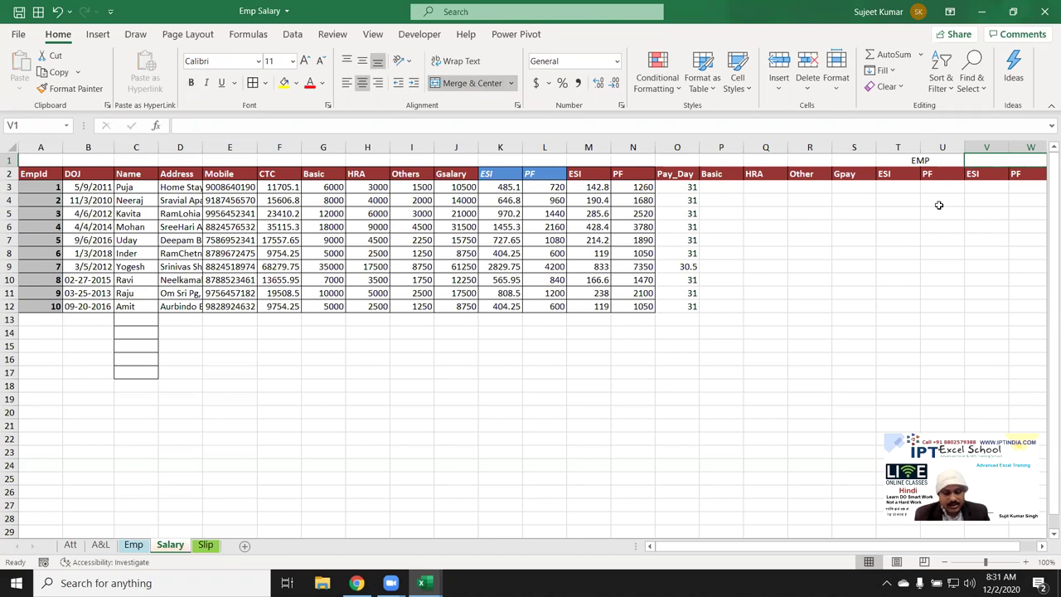
type("P")
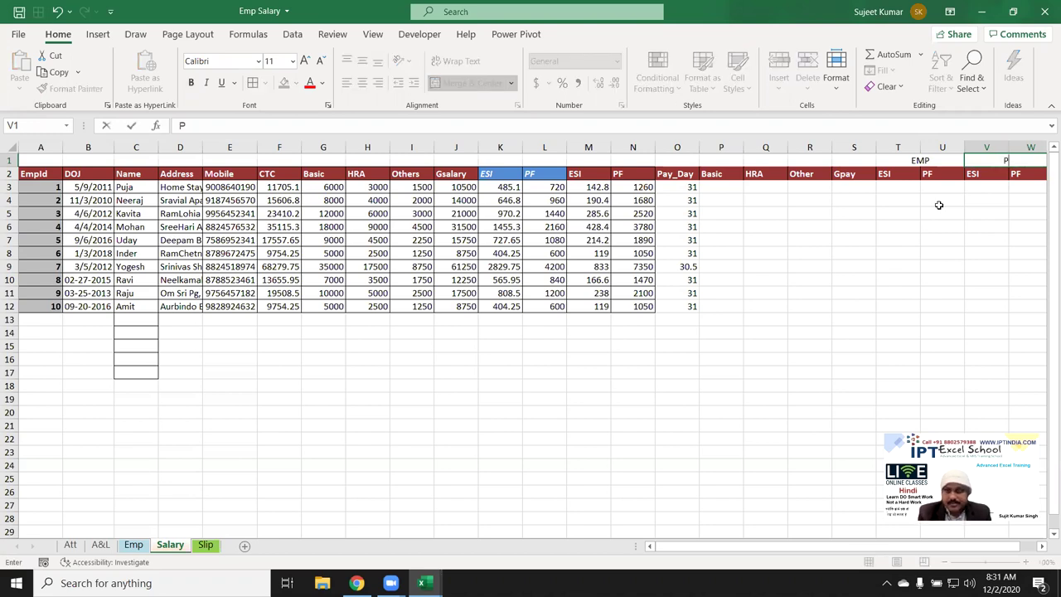
type("EMPL")
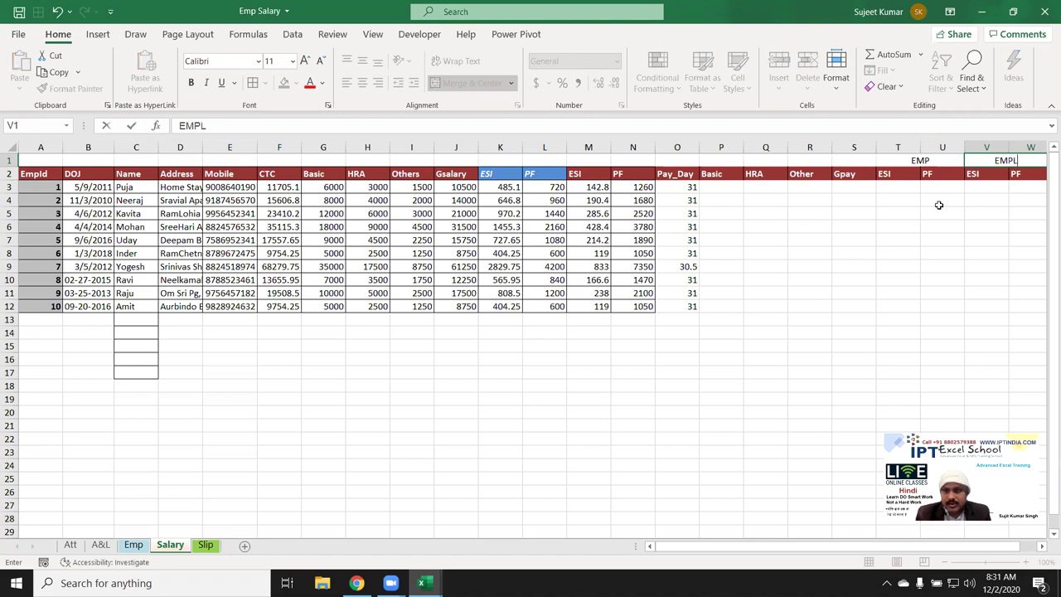
key("Return")
left_click(736, 187)
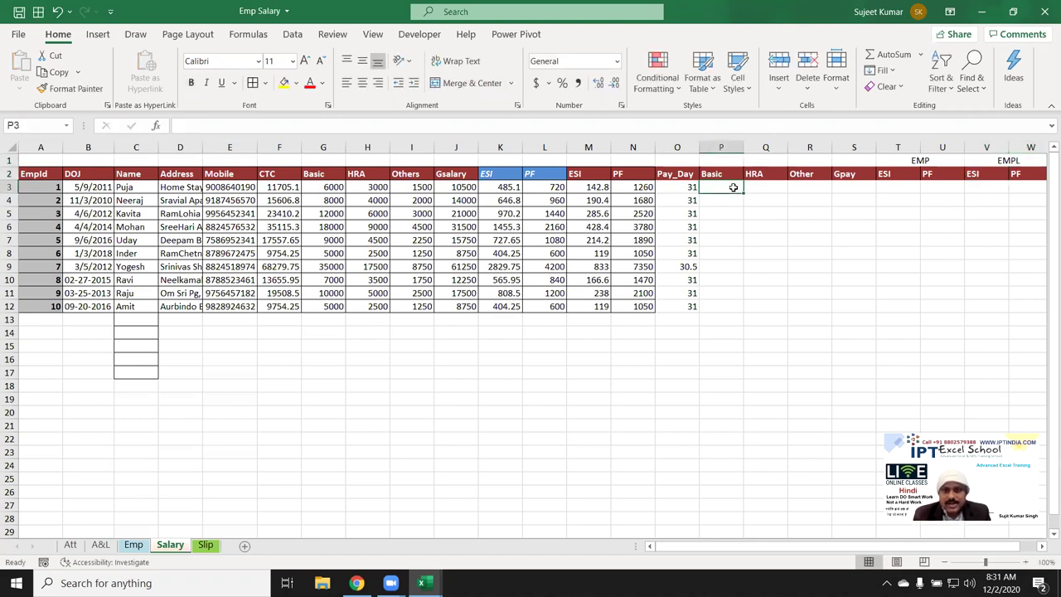
Enter =EOMONTH(Att!G7,0) in P3, referencing the Att sheet's date in G7
type("=")
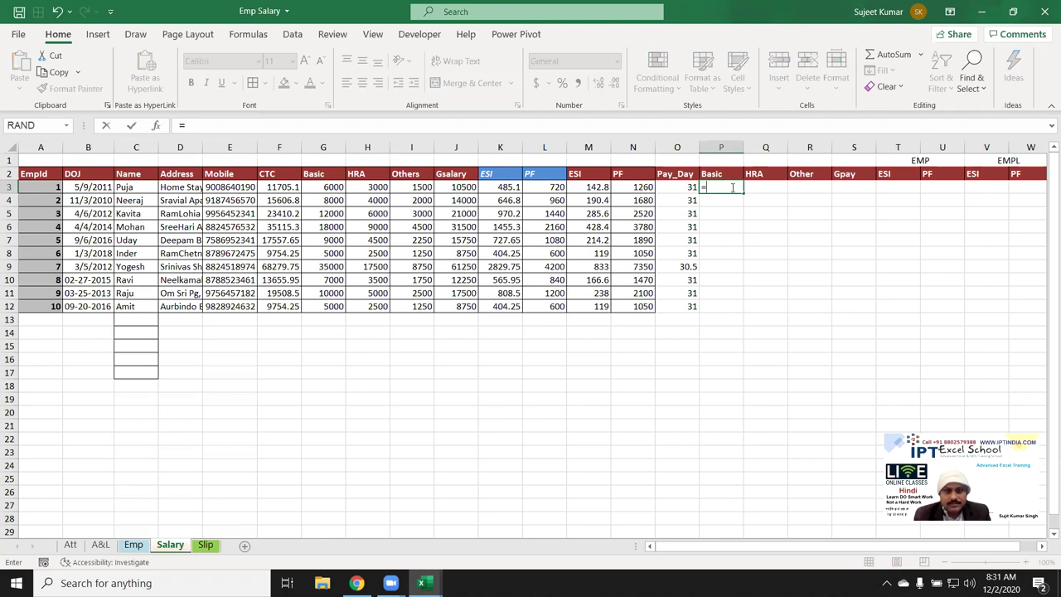
key("Left")
key("Left")
key("Left")
key("Left")
key("Left")
key("Left")
key("Left")
key("Left")
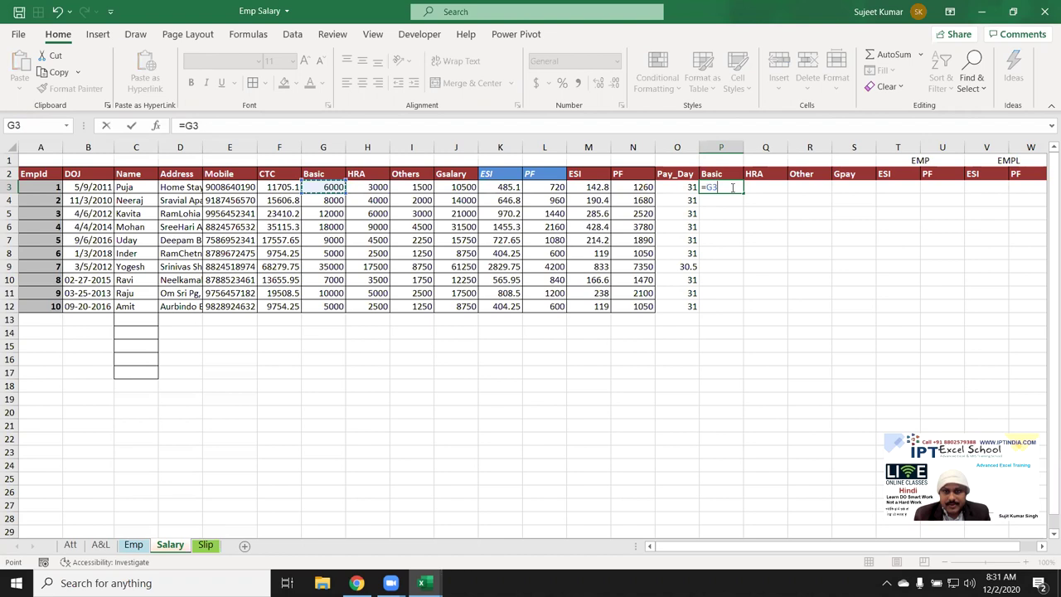
key("Escape")
type("=")
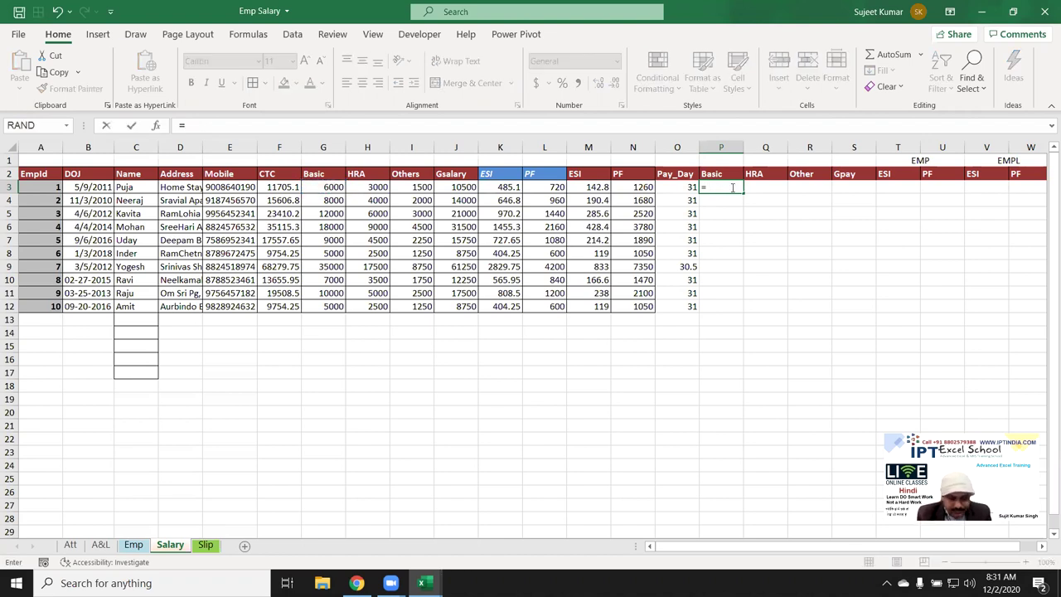
type("eo")
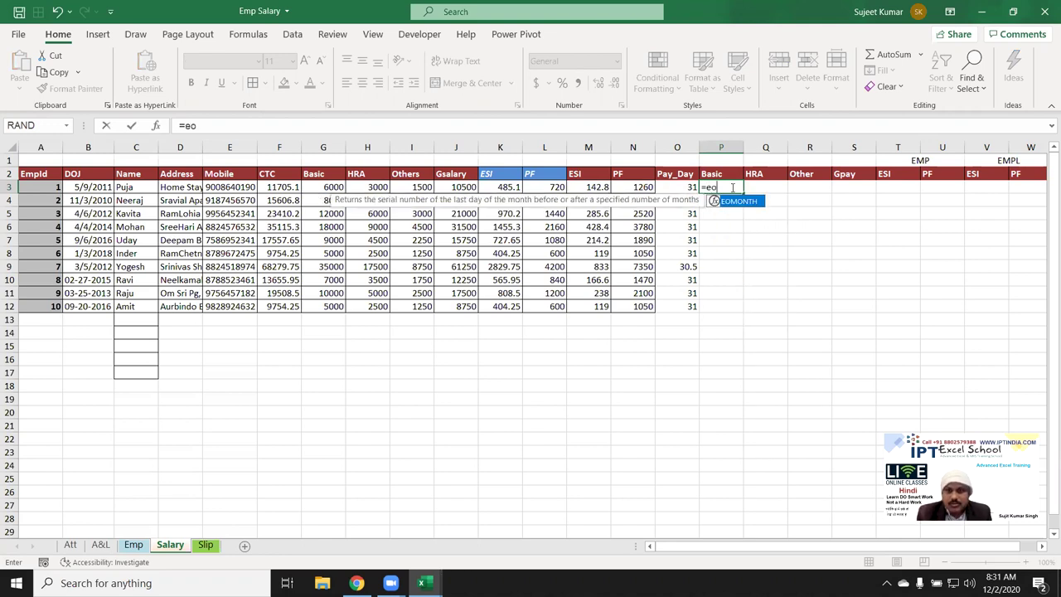
key("Tab")
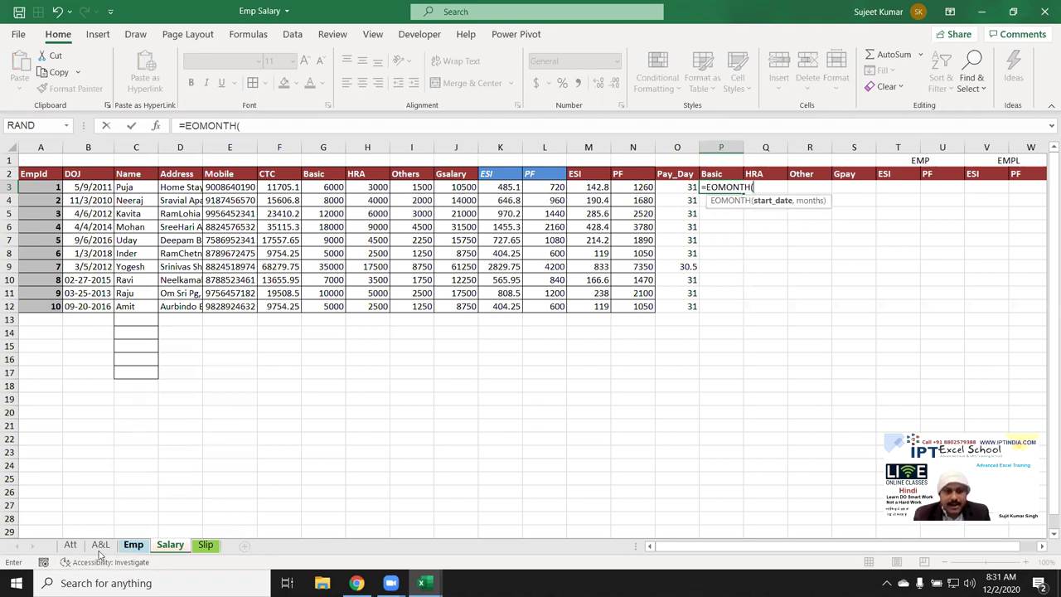
left_click(72, 547)
left_click(213, 240)
type(",")
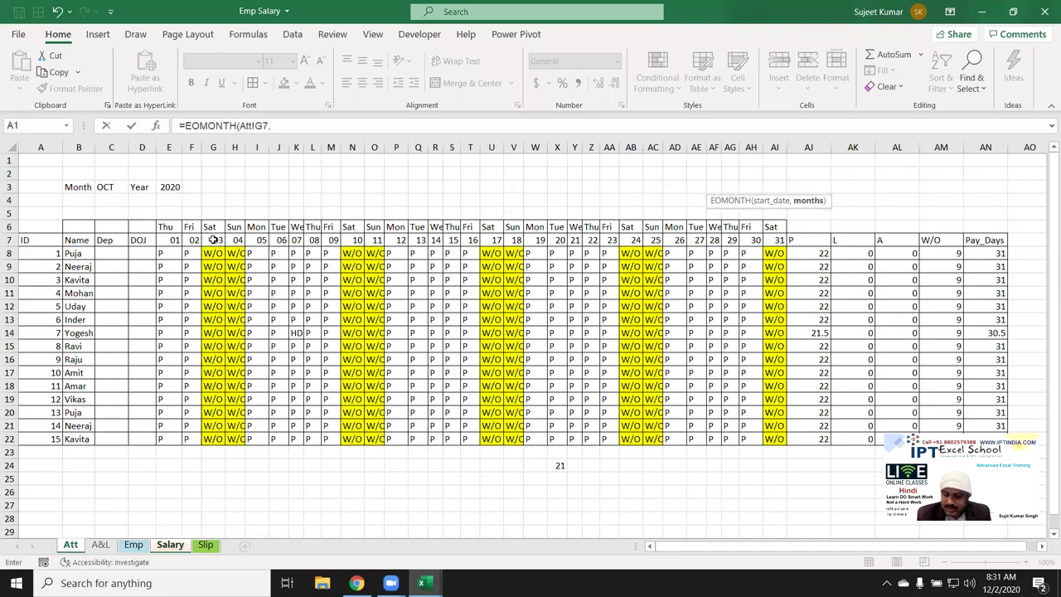
type("0)")
key("Return")
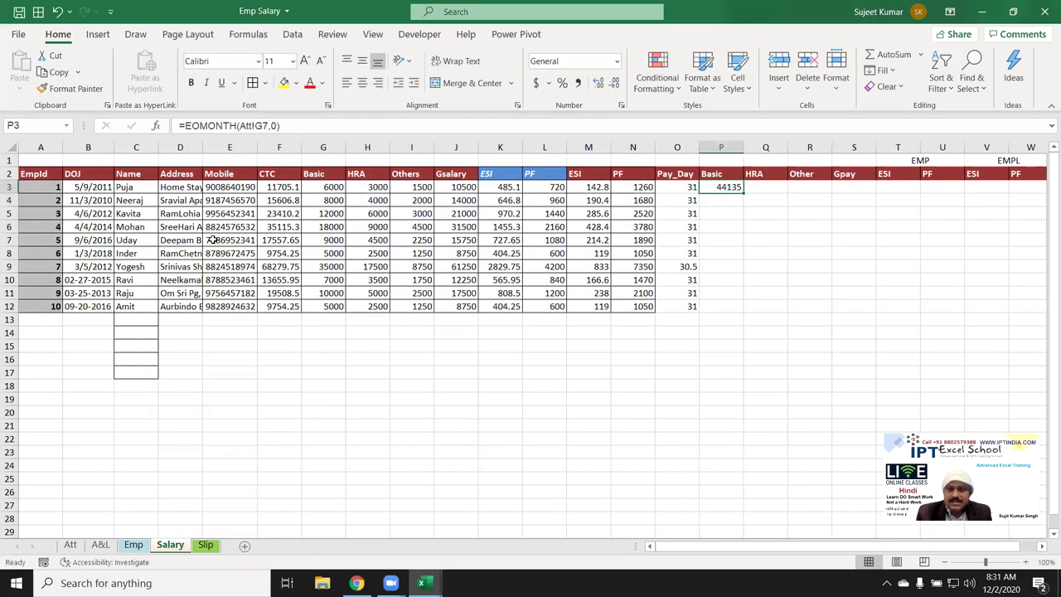
Wrap the P3 formula in DAY so it returns 31 days in the month
left_click(186, 125)
type("day")
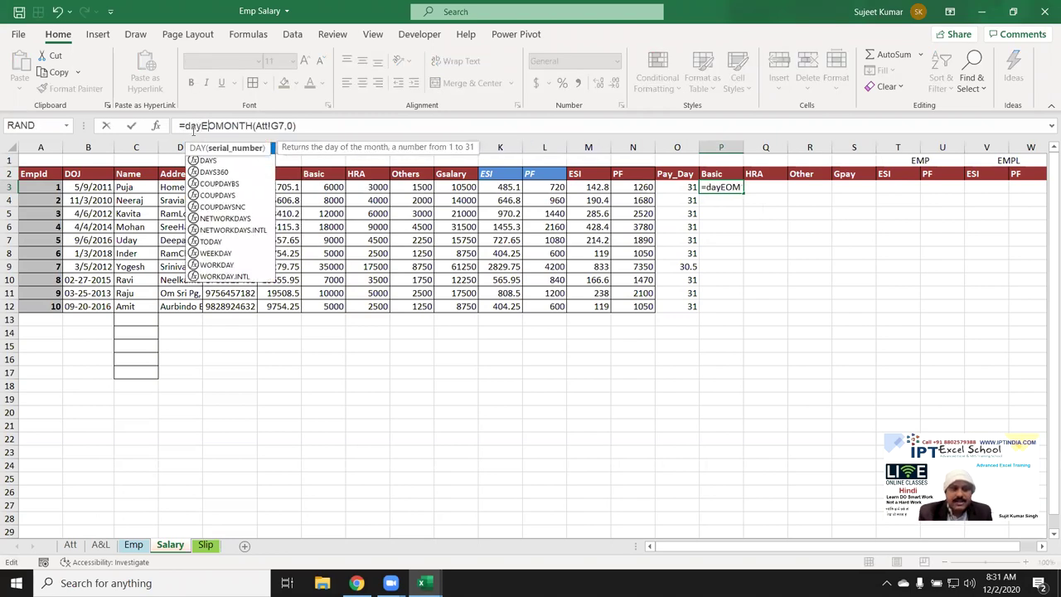
key("Tab")
left_click(331, 118)
type(")")
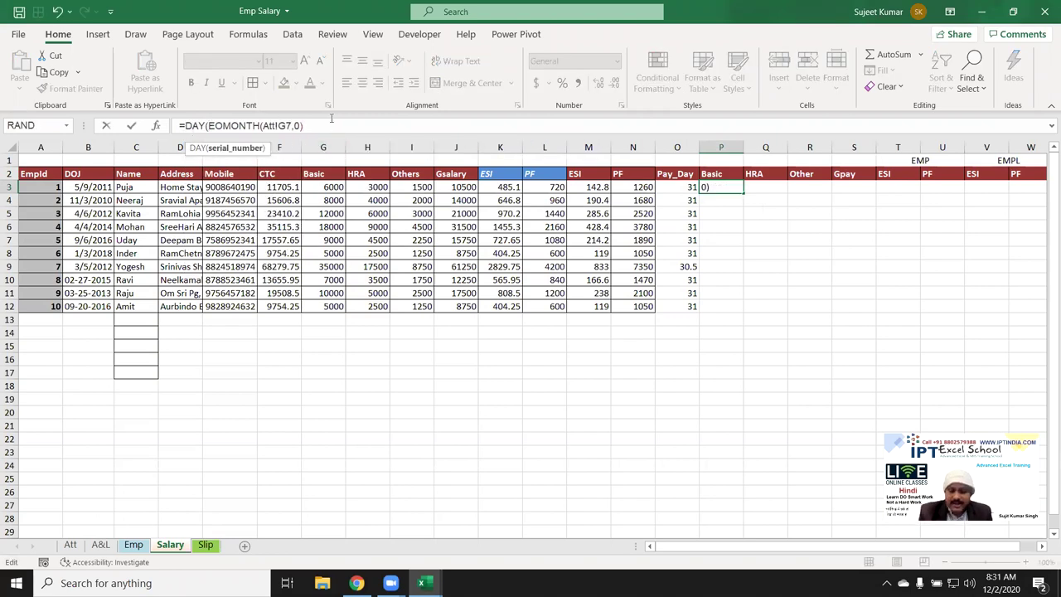
type(")")
key("Return")
key("Up")
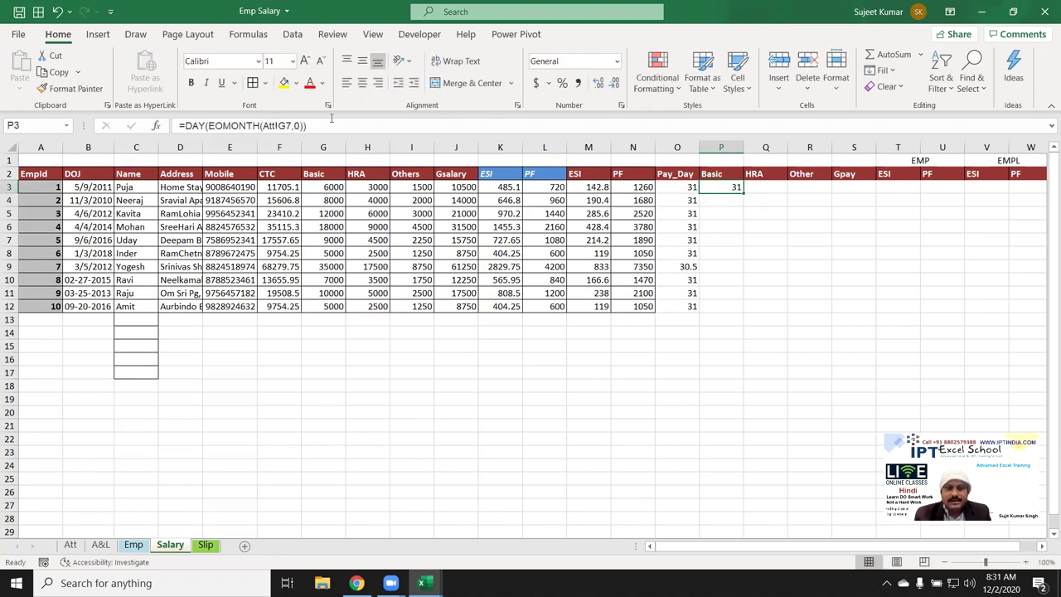
Change P3 to =(G3/DAY(EOMONTH(Att!G7,0)))*O3 to prorate basic pay by pay days
left_click(199, 126)
left_click(316, 186)
type("/")
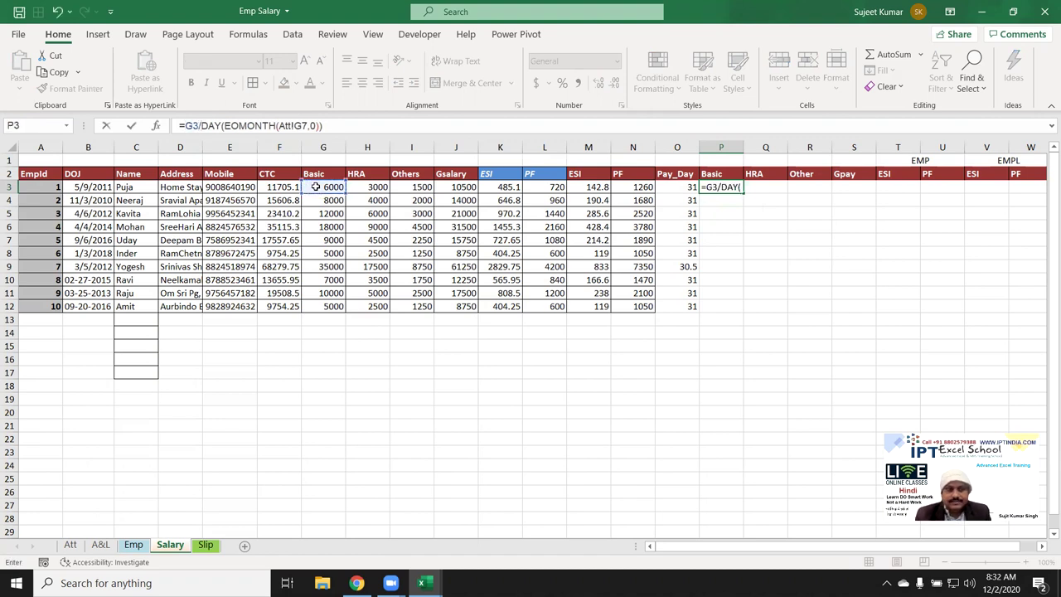
key("Return")
key("Up")
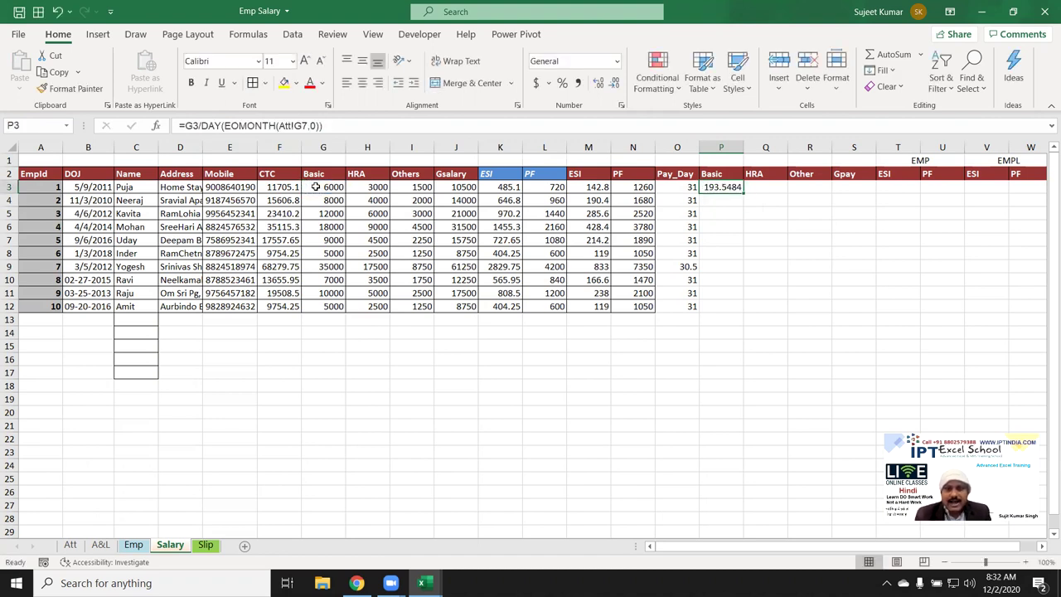
left_click(186, 125)
type("(")
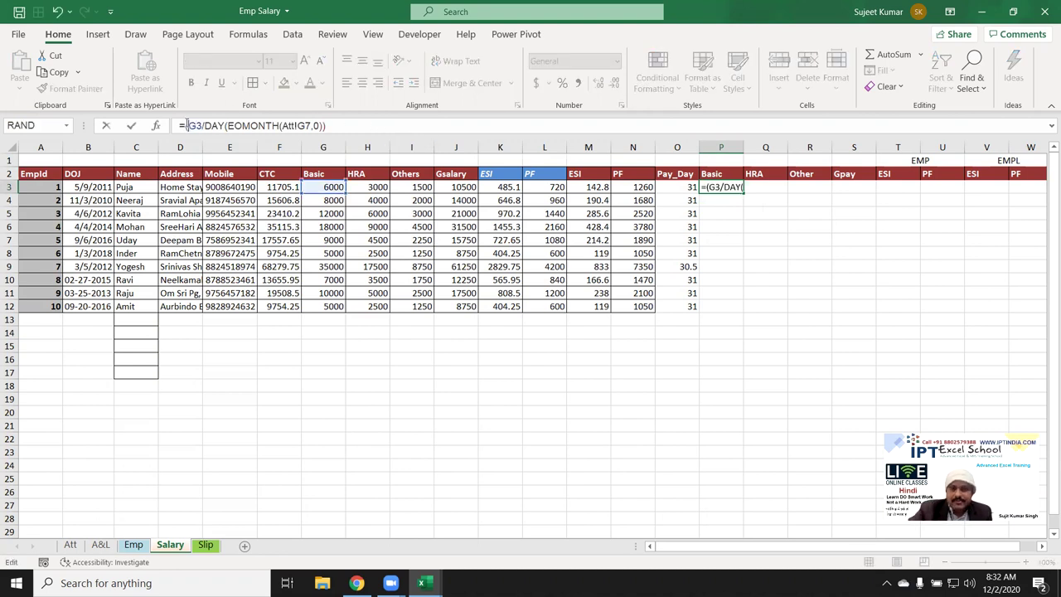
left_click(330, 125)
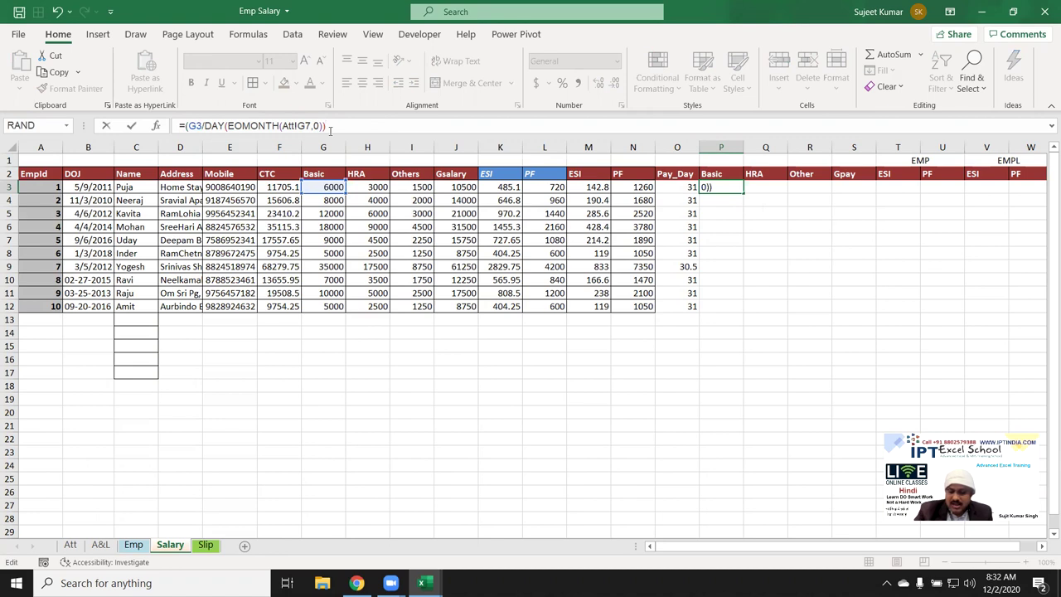
type(")")
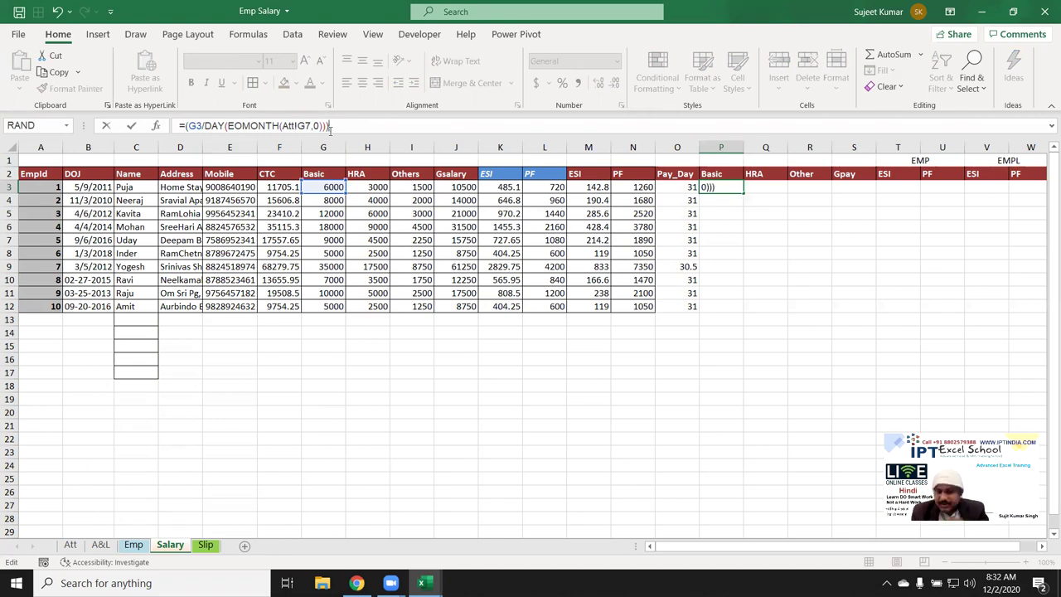
left_click(682, 189)
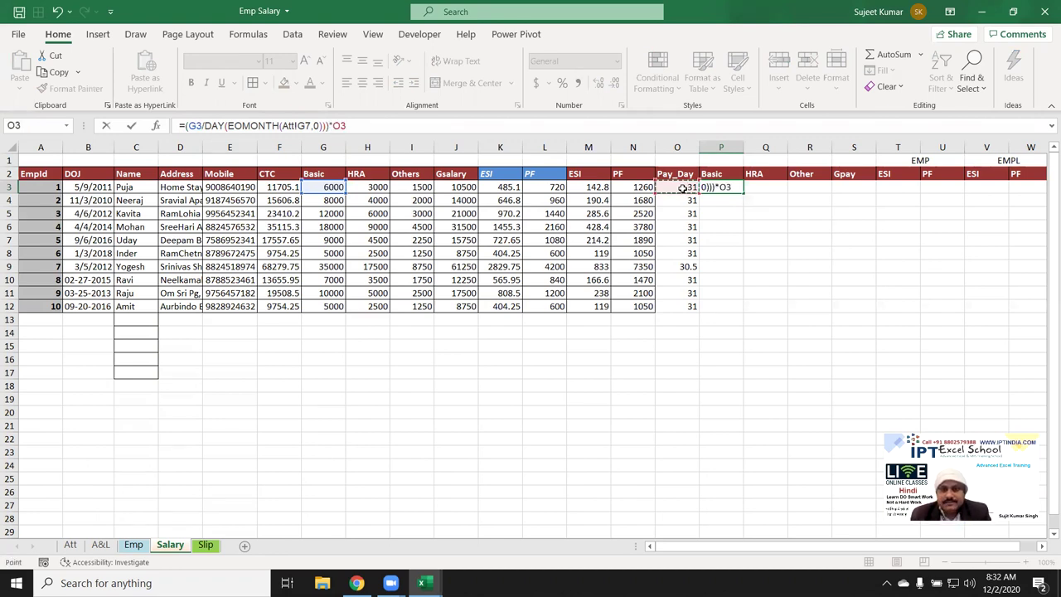
key("Return")
Make the Att!G7 reference absolute and fill the Basic formula down to P12
left_click(732, 187)
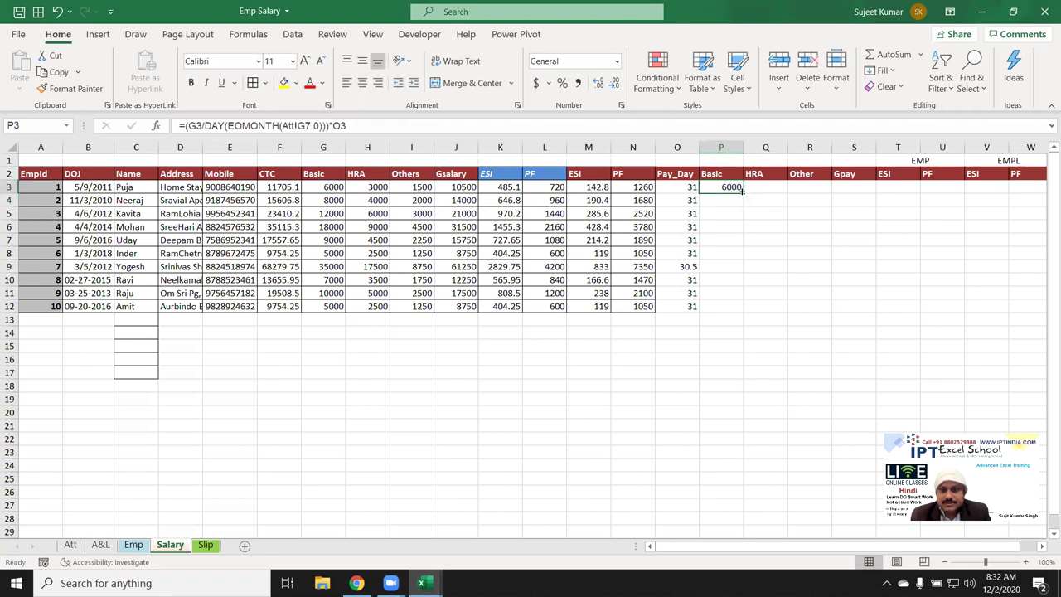
double_click(742, 191)
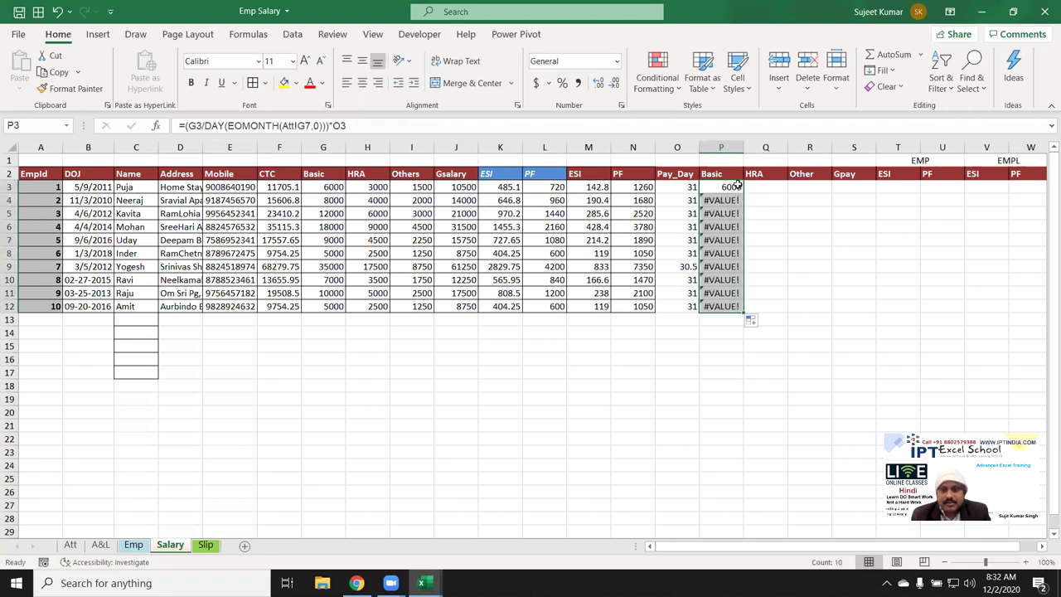
left_click(733, 187)
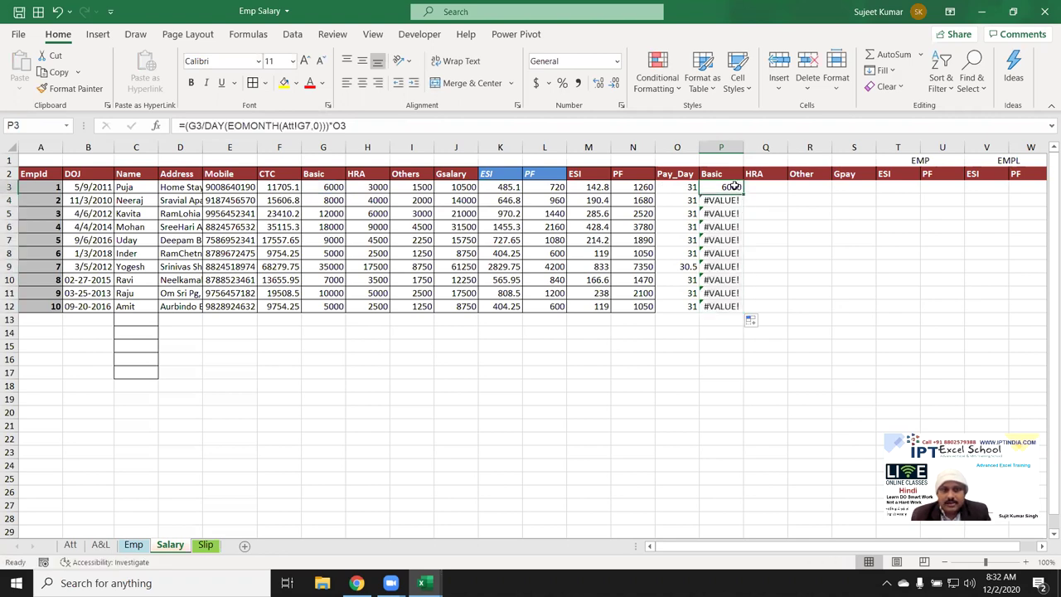
left_click(300, 126)
key("Return")
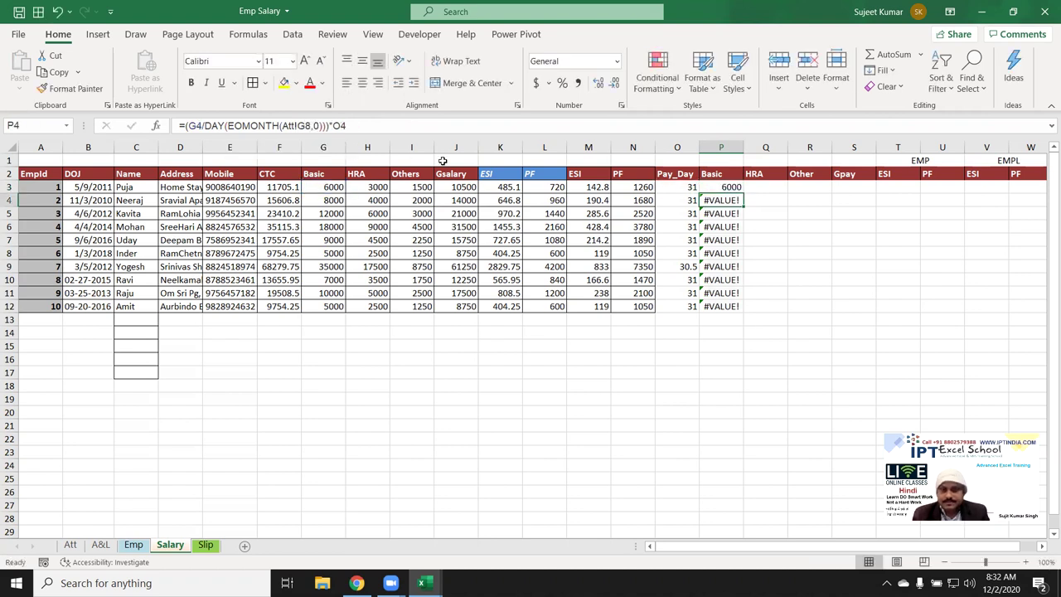
left_click(736, 186)
double_click(745, 192)
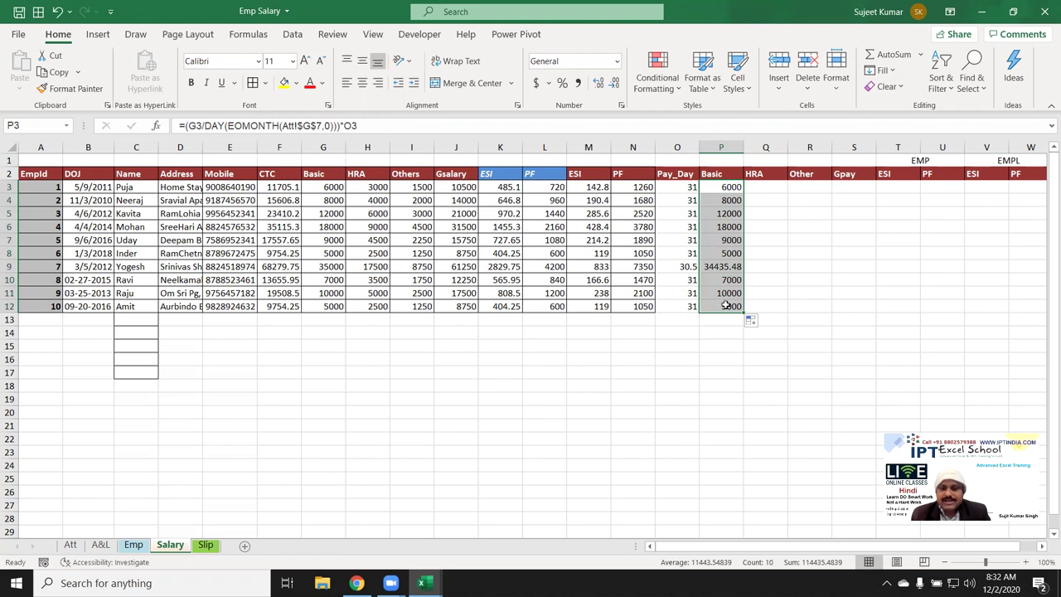
Inspect the Pay_Day values in column O, such as 30.5 in O9
left_click_drag(687, 308, 675, 196)
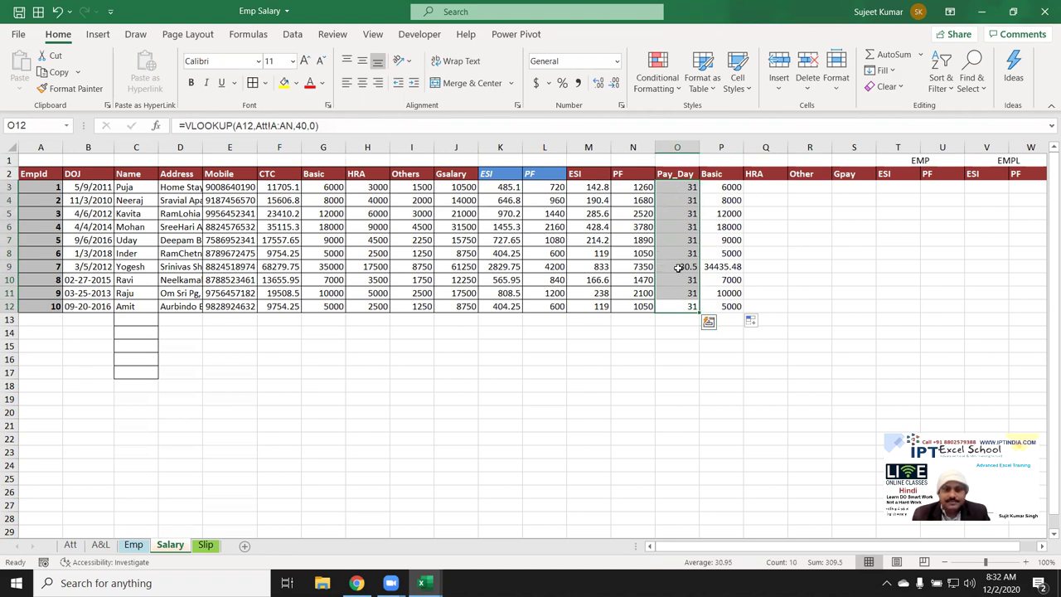
left_click(681, 267)
left_click(678, 293)
left_click(678, 305)
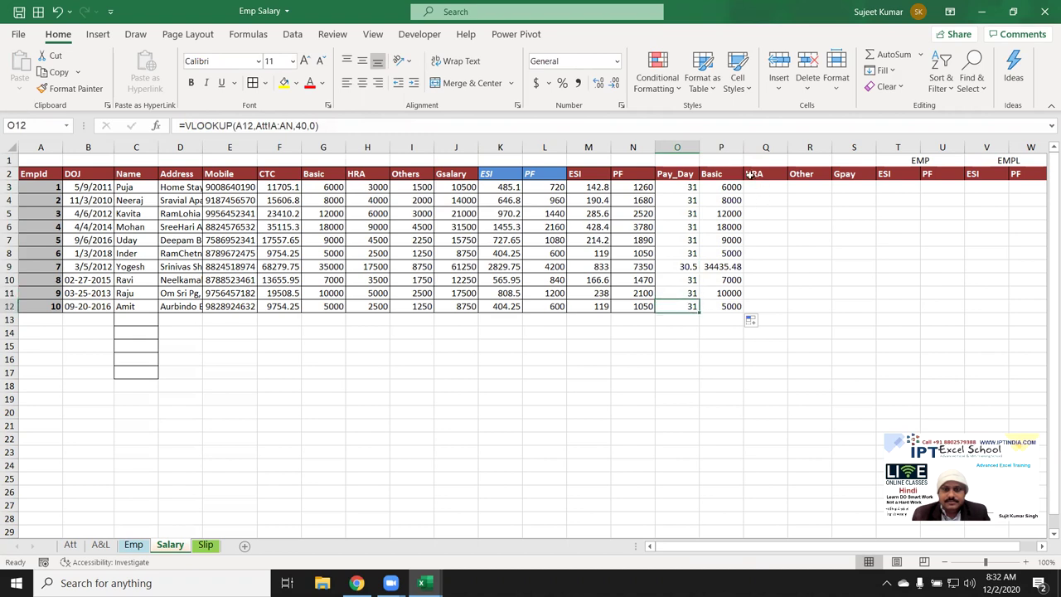
Copy the Basic formula into Q3, pointing it at the HRA amount in H3
left_click(734, 188)
left_click(481, 124)
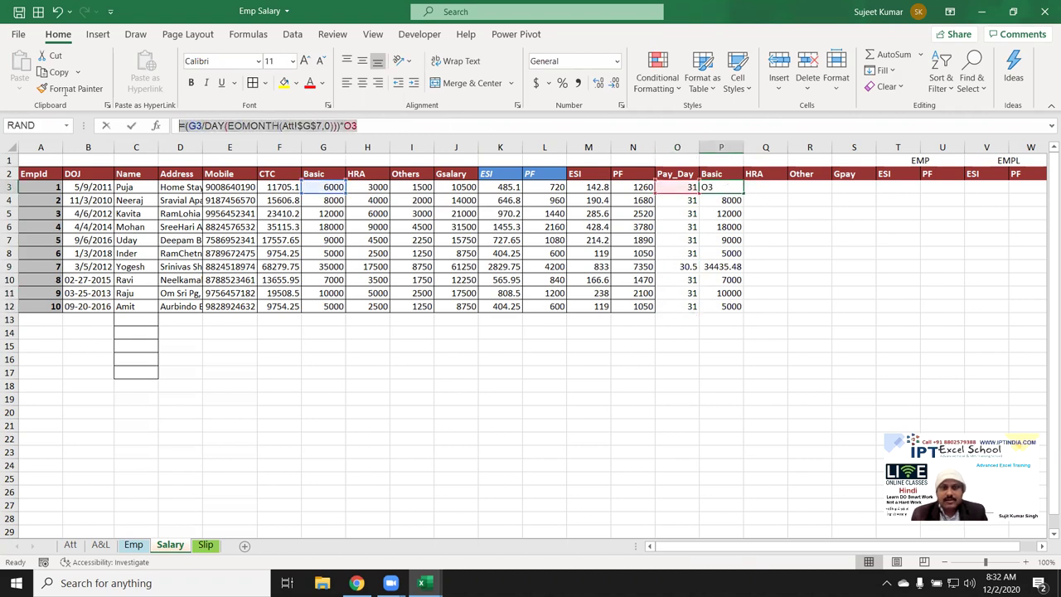
key("ctrl+c")
key("Escape")
left_click(764, 189)
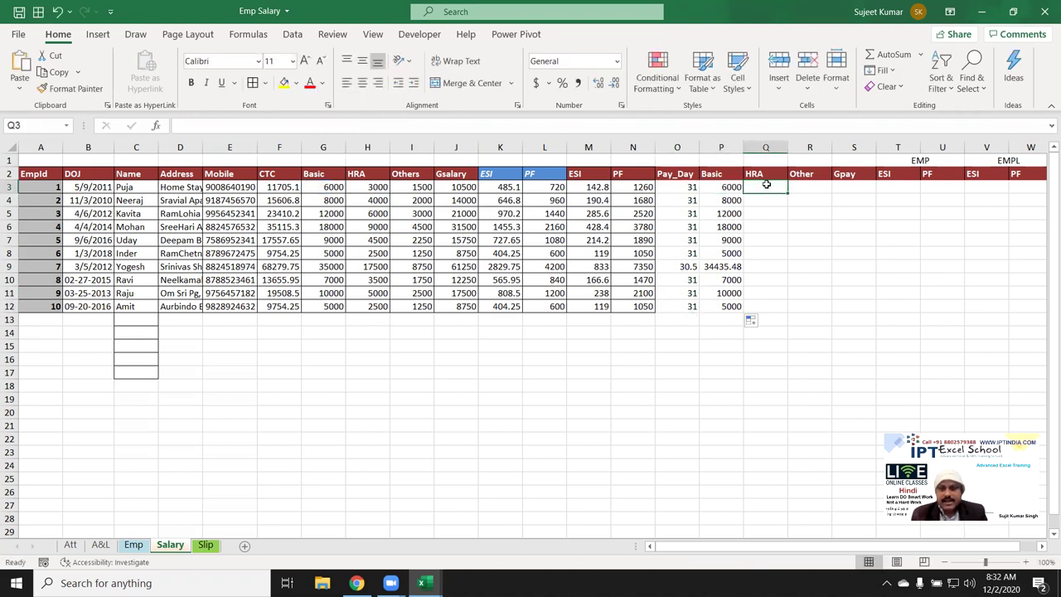
key("ctrl+v")
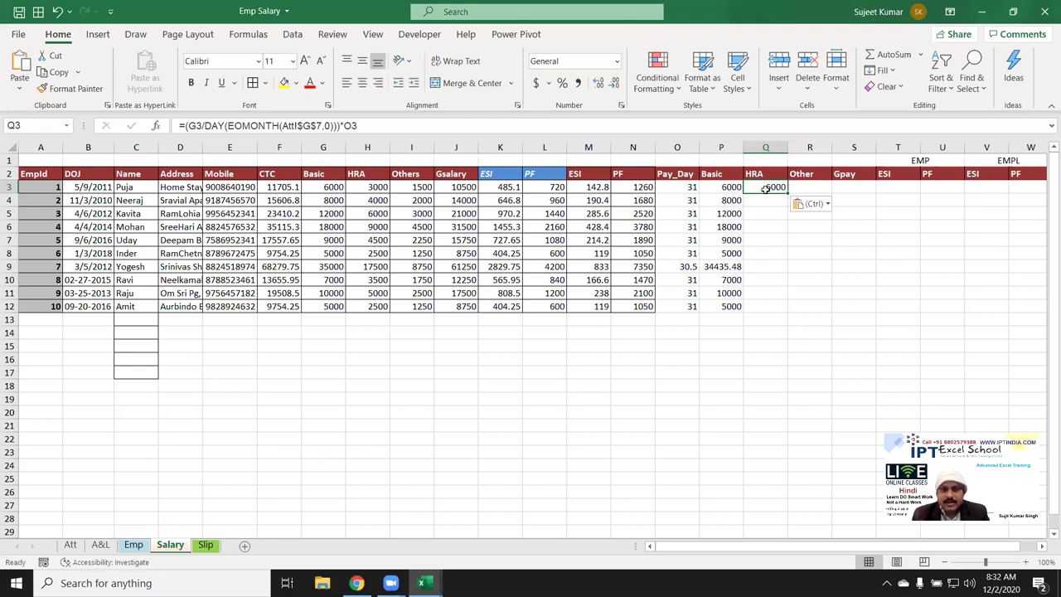
double_click(765, 189)
left_click_drag(302, 189, 363, 192)
key("Return")
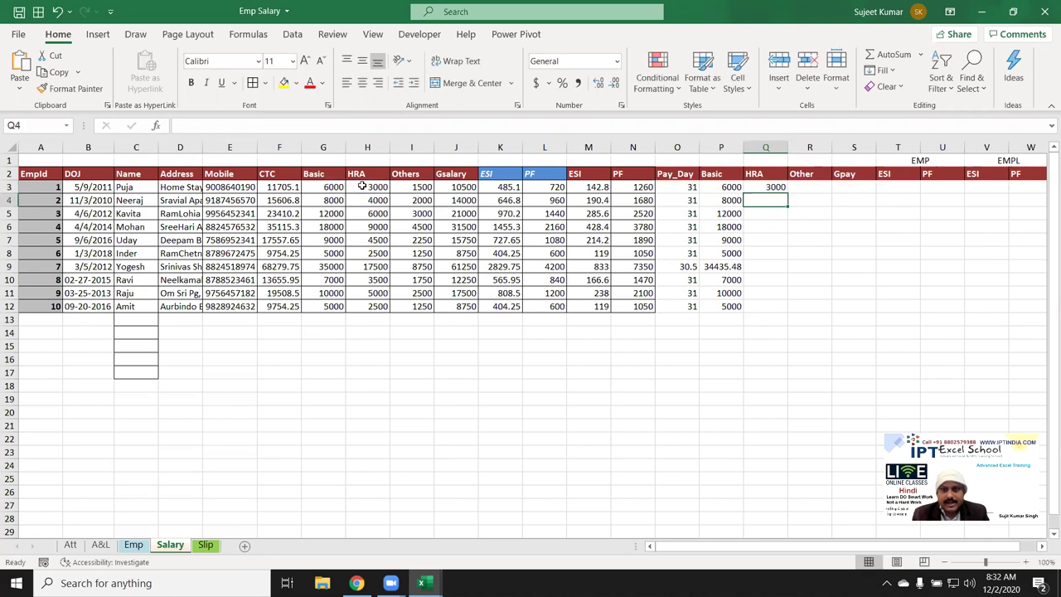
Create the Other formula in R3 using I3, then fill HRA and Other down to row 12
left_click(806, 186)
type("=")
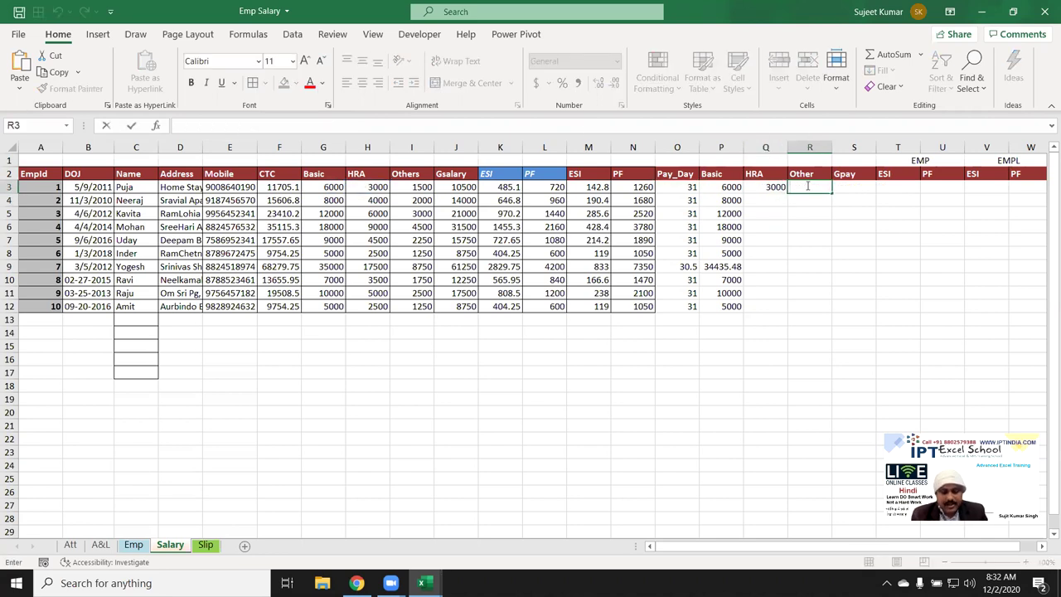
key("ctrl+v")
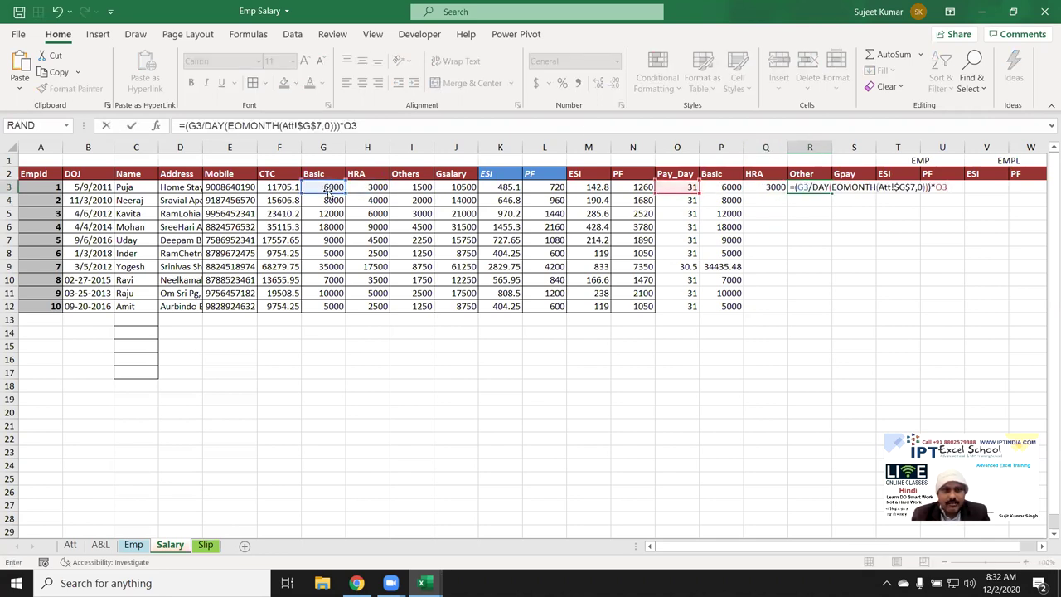
left_click_drag(328, 196, 412, 184)
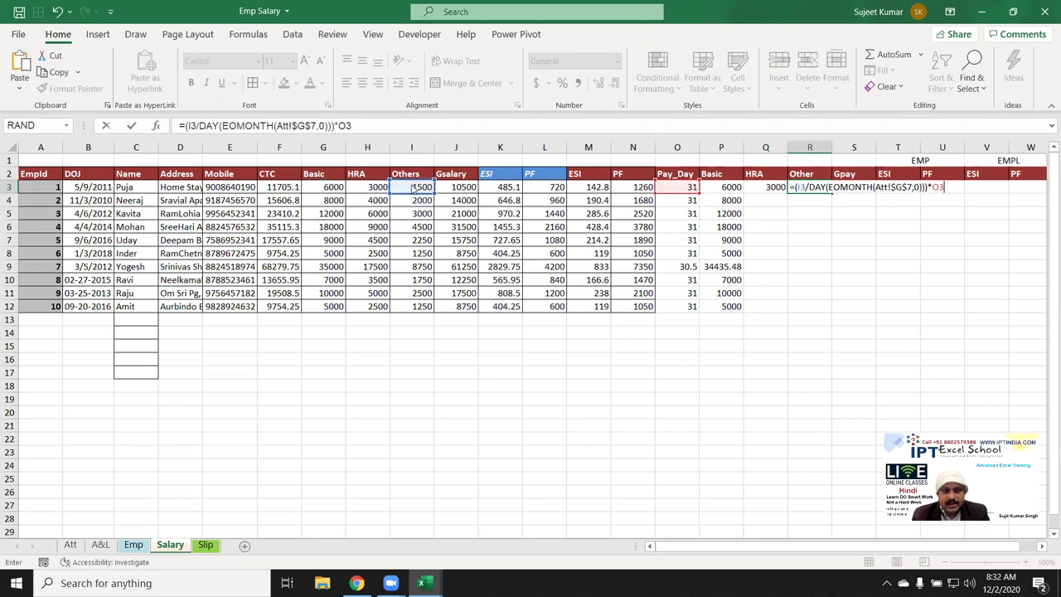
key("Return")
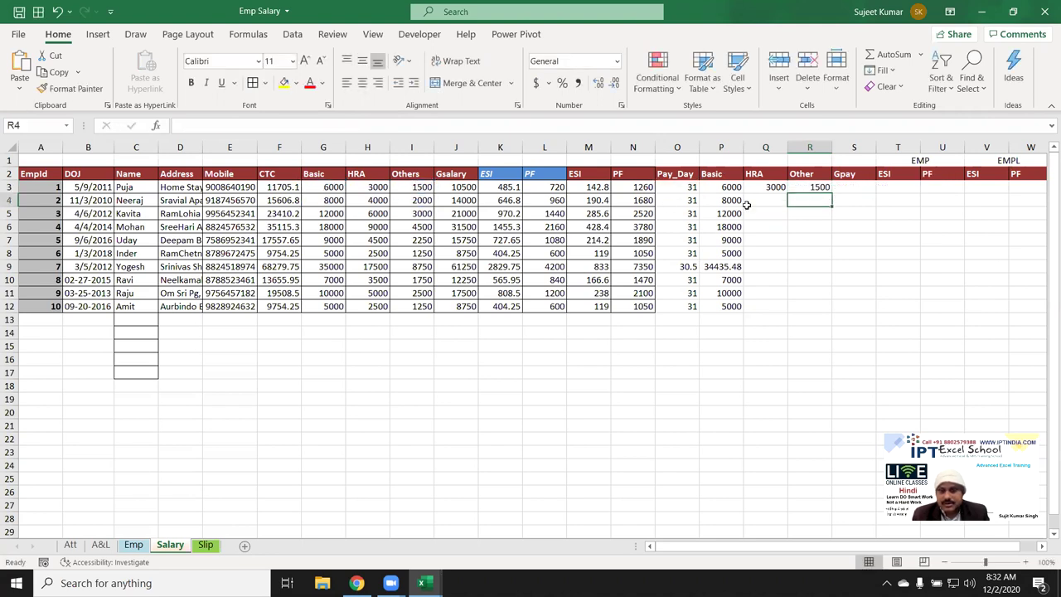
left_click(775, 189)
double_click(788, 192)
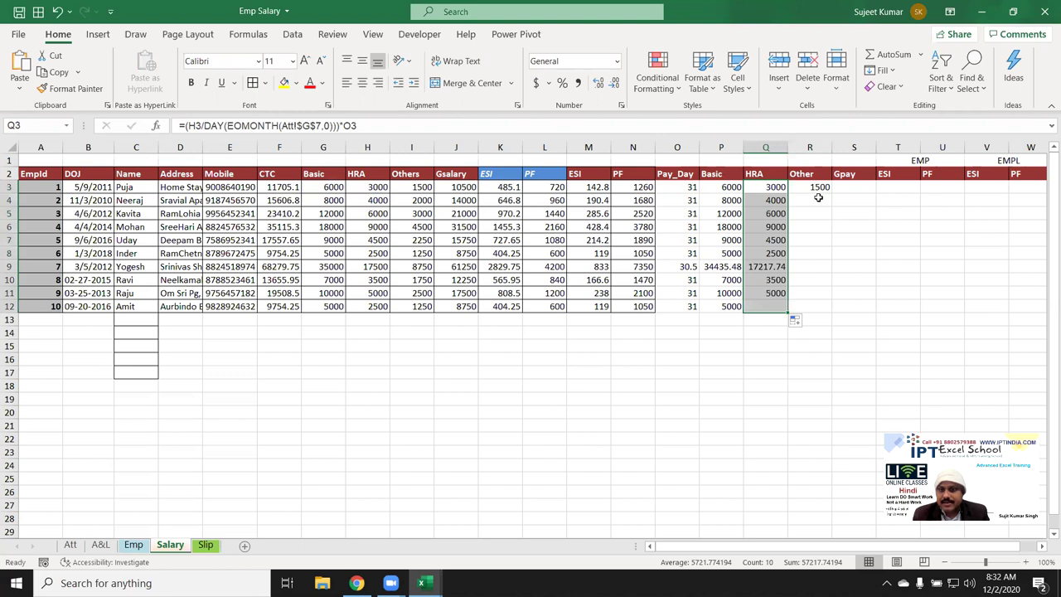
left_click(818, 190)
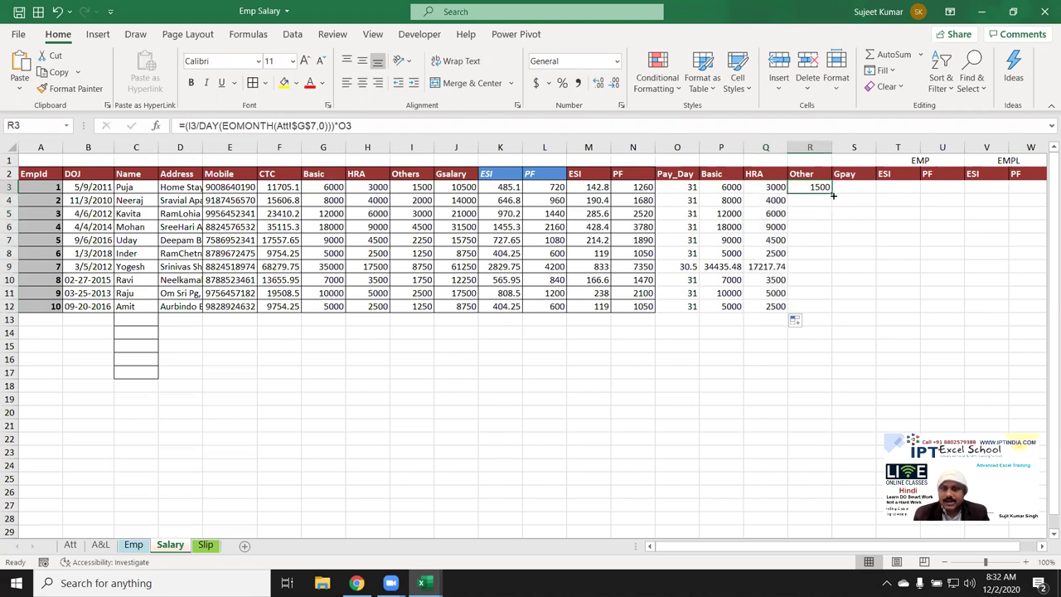
double_click(832, 194)
Total Gpay in S3 as =P3+Q3+R3 and fill it down to row 12
left_click(842, 187)
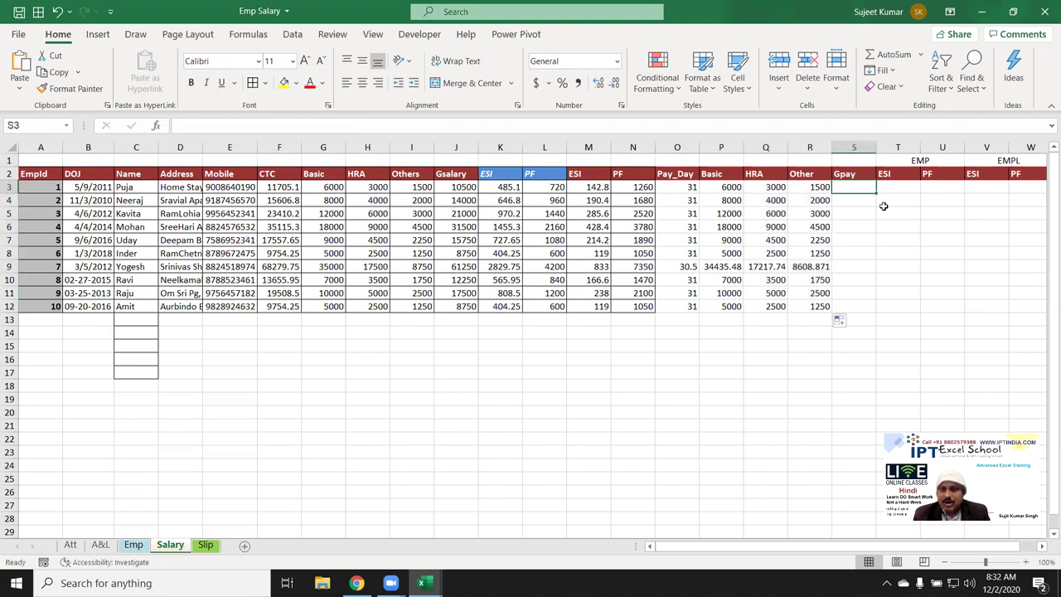
type("=")
key("Left")
key("Left")
key("Left")
type("+")
key("Left")
key("Left")
type("+")
key("Left")
key("Return")
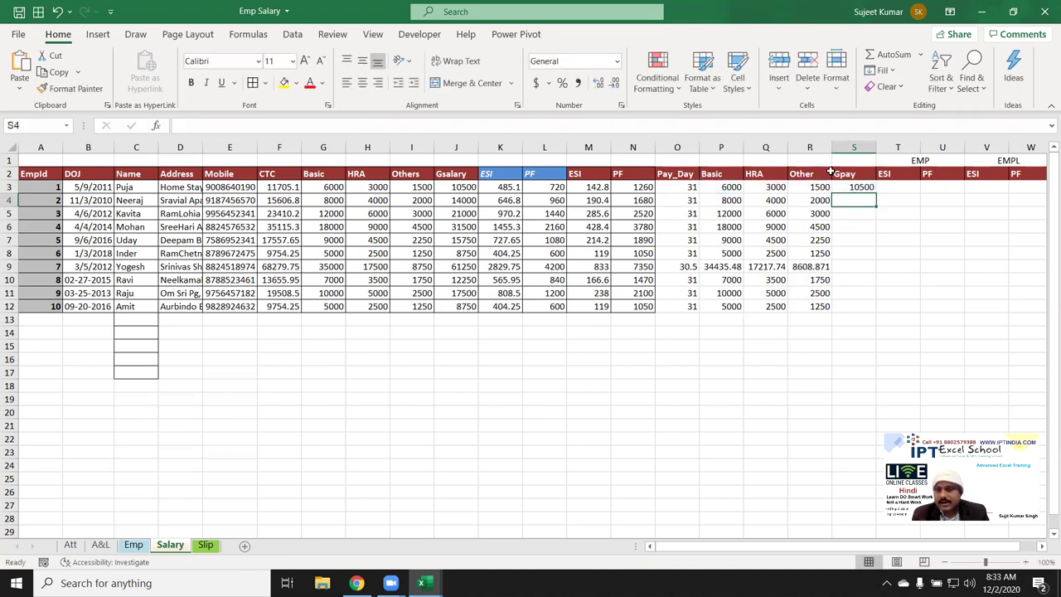
left_click(857, 189)
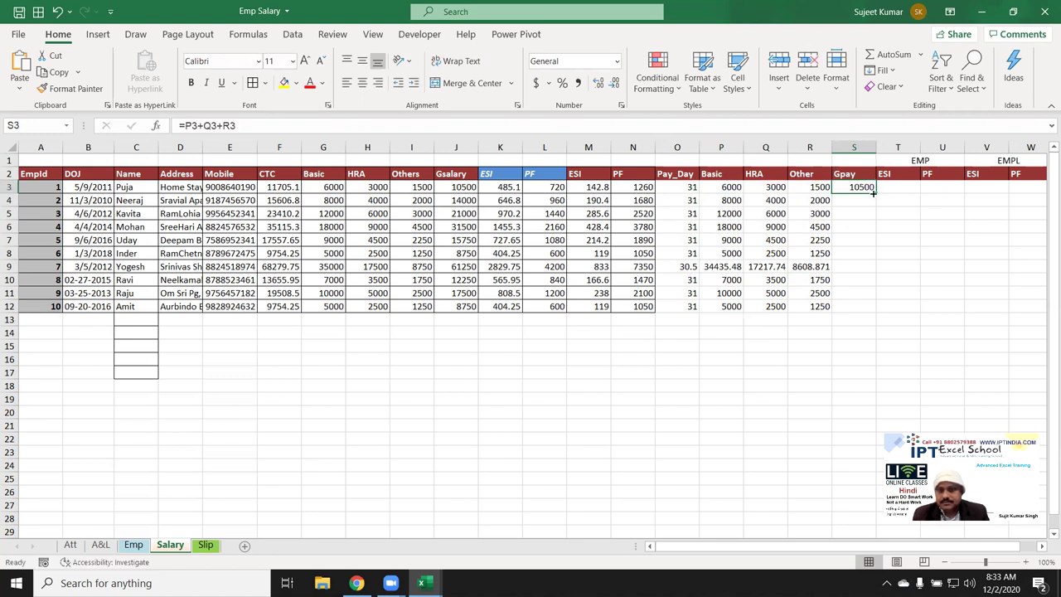
double_click(873, 191)
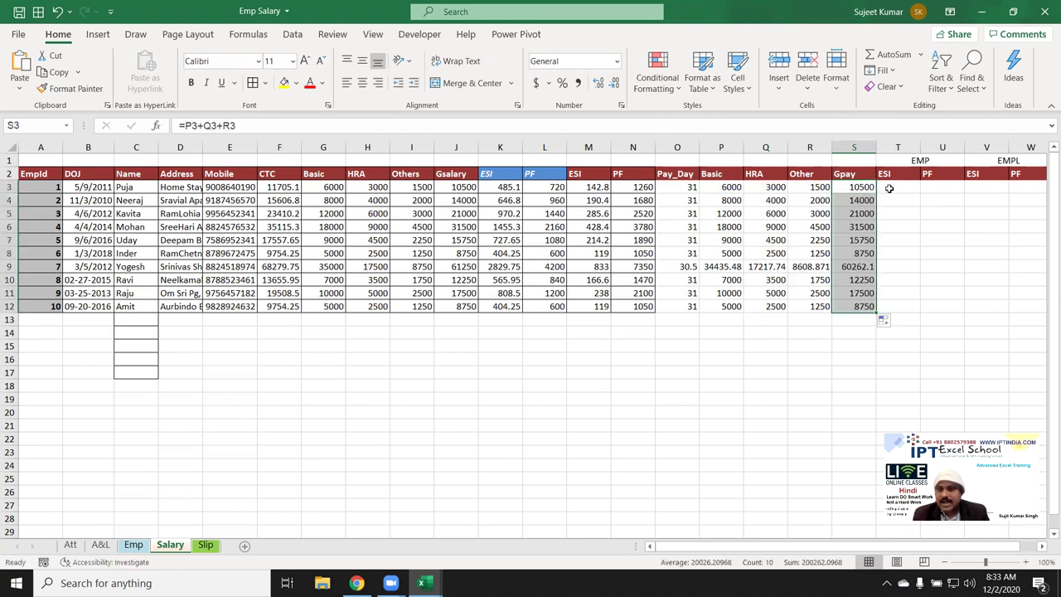
left_click(889, 189)
Enter =S3*1.75 in the employee ESI cell T3 and fill it down
type("=")
key("Left")
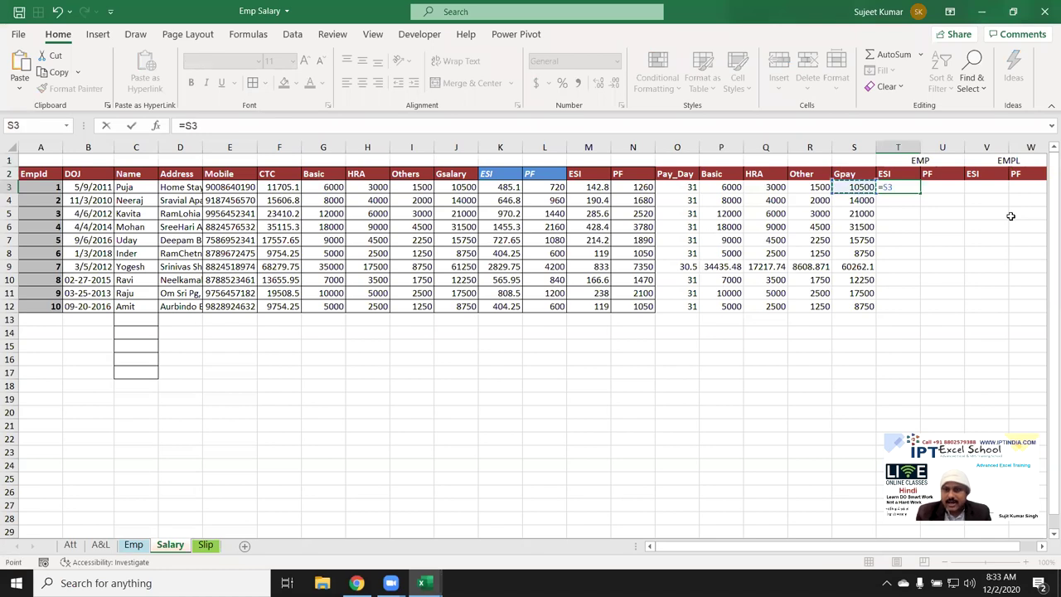
type("*")
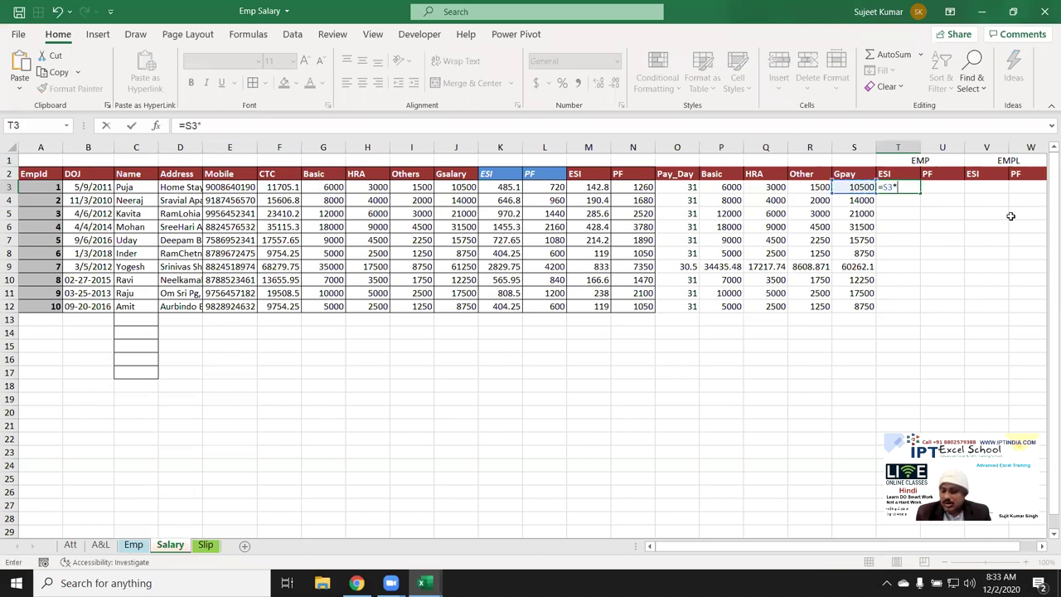
type("1.75")
key("Return")
key("Up")
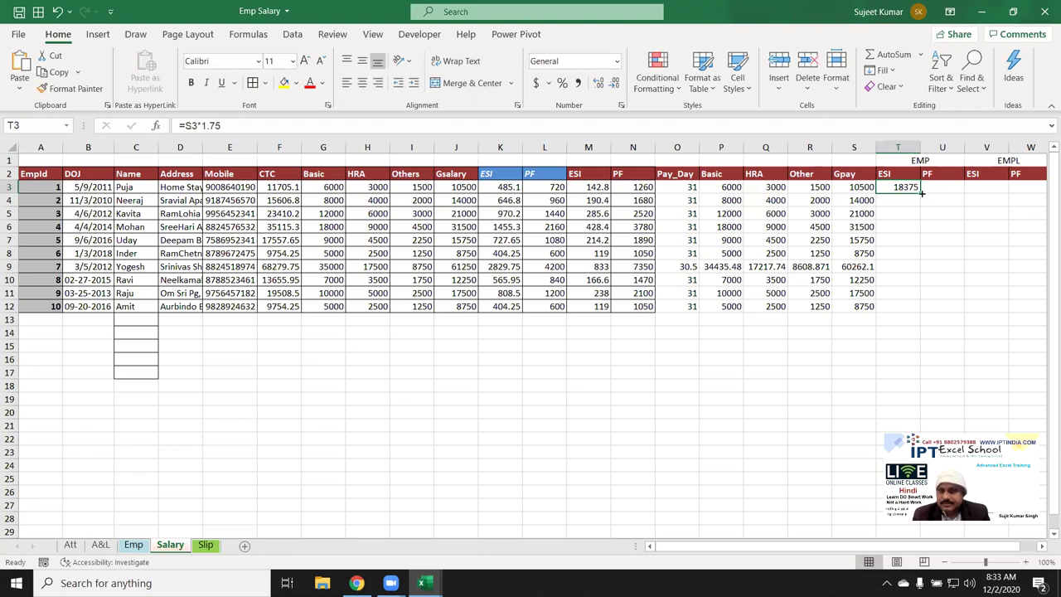
double_click(920, 192)
Enter a 12% employee PF formula in U3 and fill it down to row 12
left_click(946, 187)
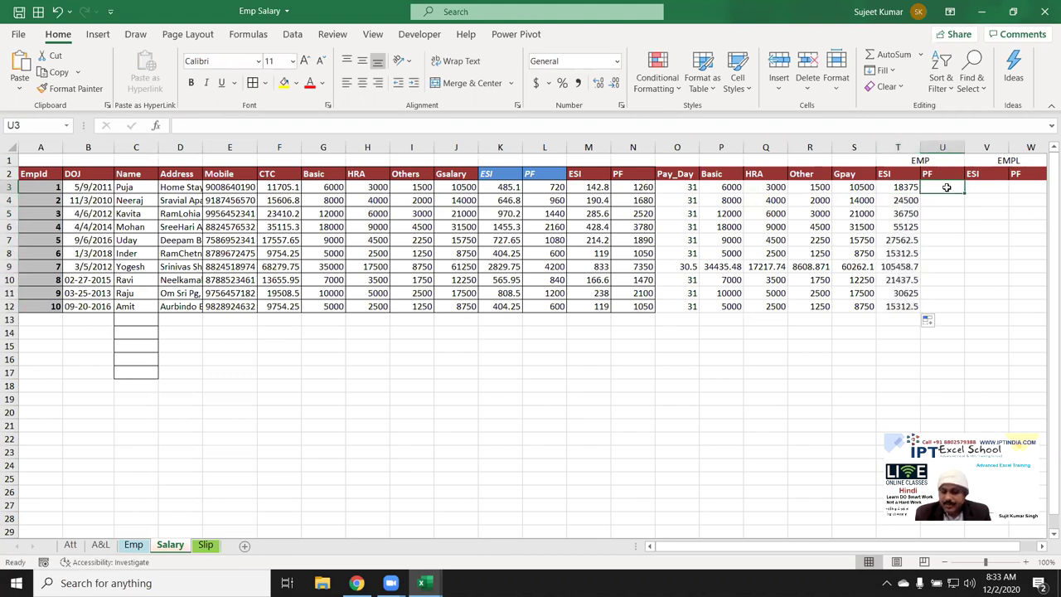
type("=")
key("Left")
key("Left")
key("Left")
key("Left")
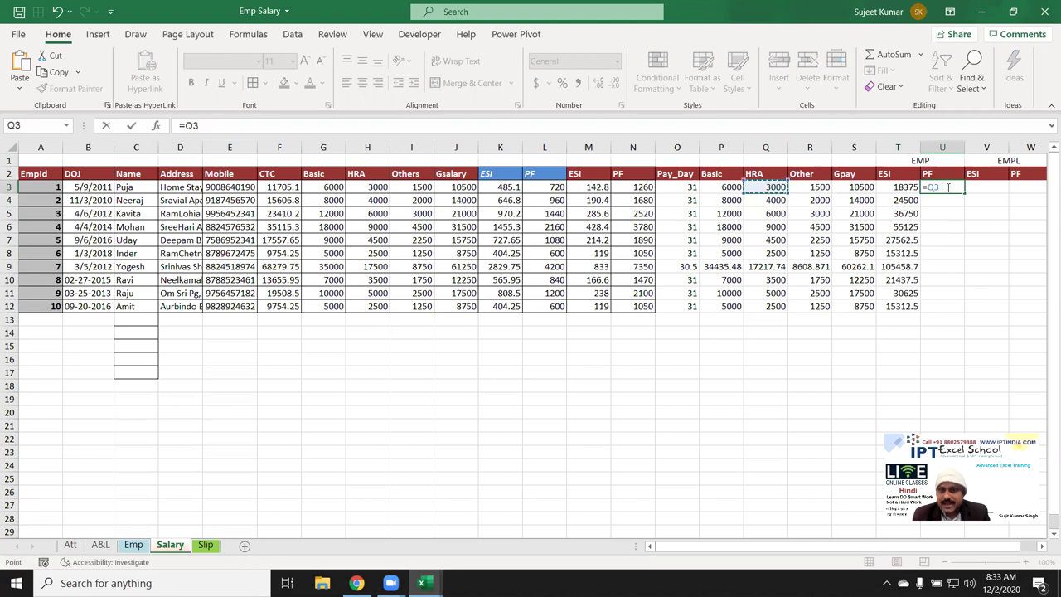
key("Left")
type("*")
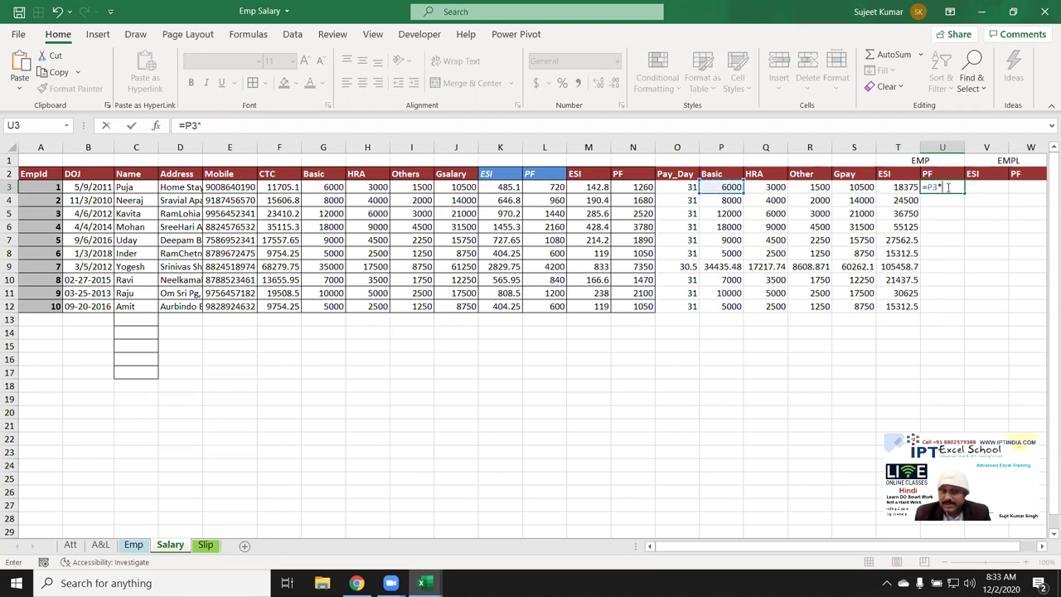
type("12%")
key("Return")
left_click(949, 187)
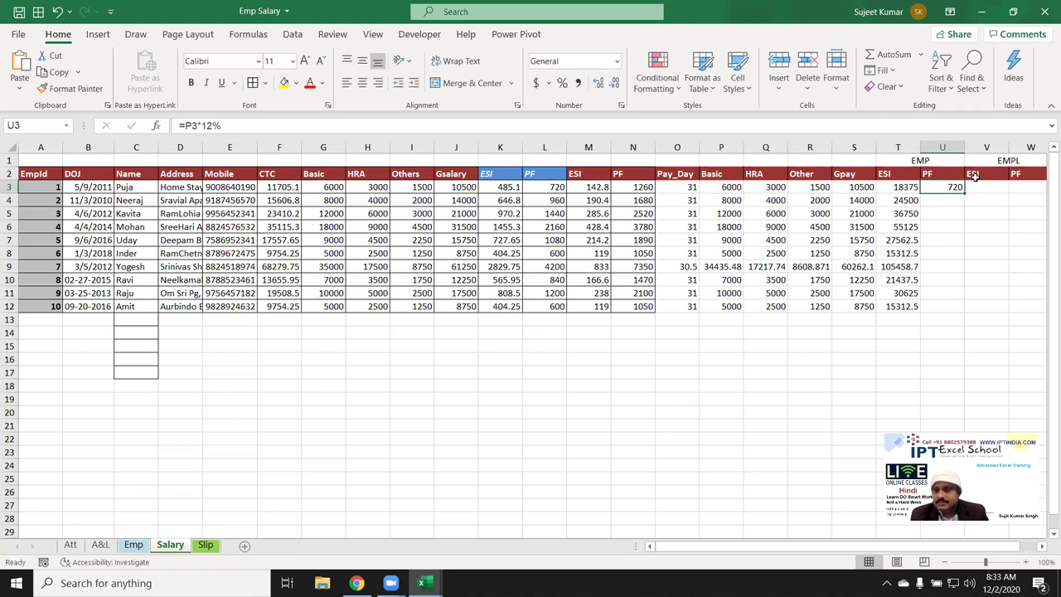
double_click(964, 193)
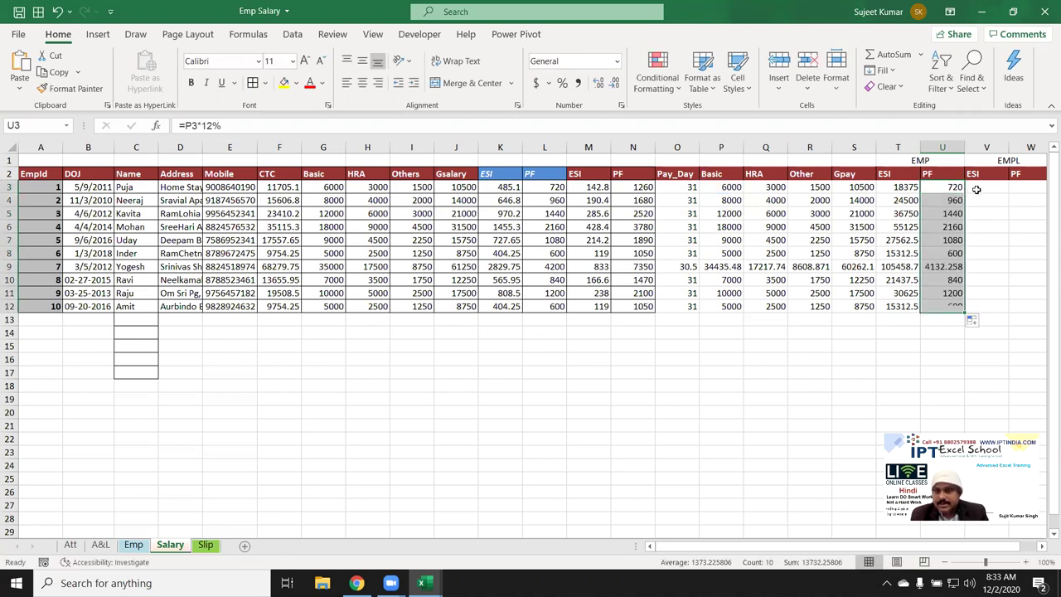
Enter employer ESI in V3 as =S3*4.25% and fill it down to row 12
left_click(983, 188)
type("=")
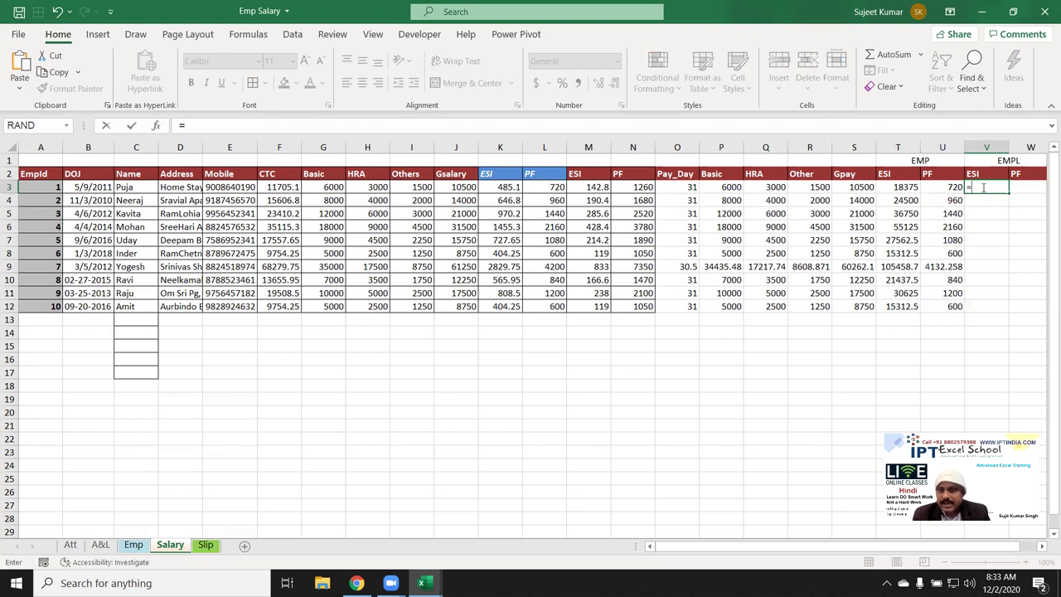
key("Left")
key("Left")
key("Left")
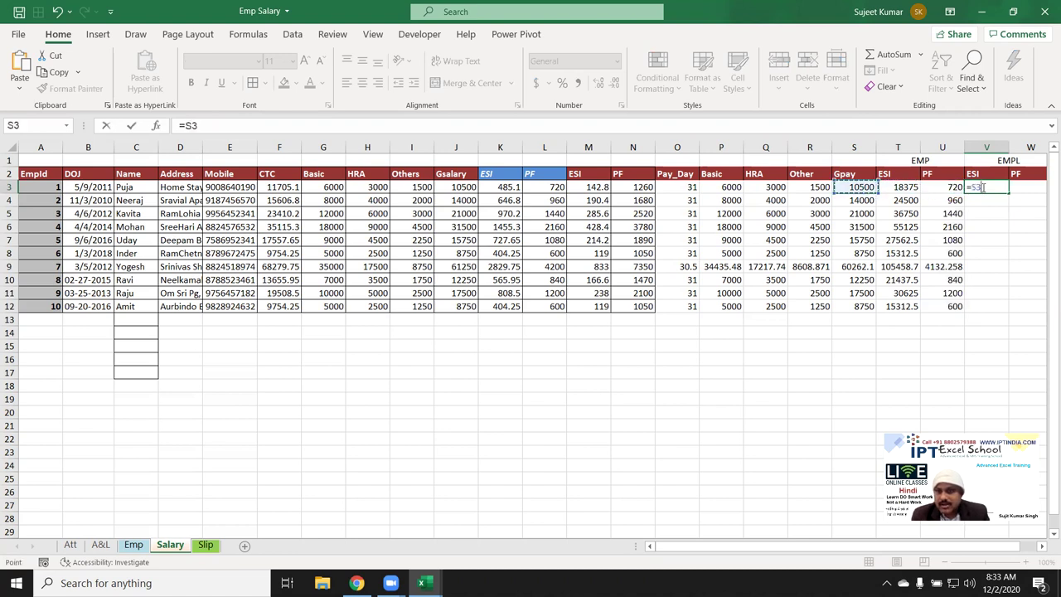
type("*")
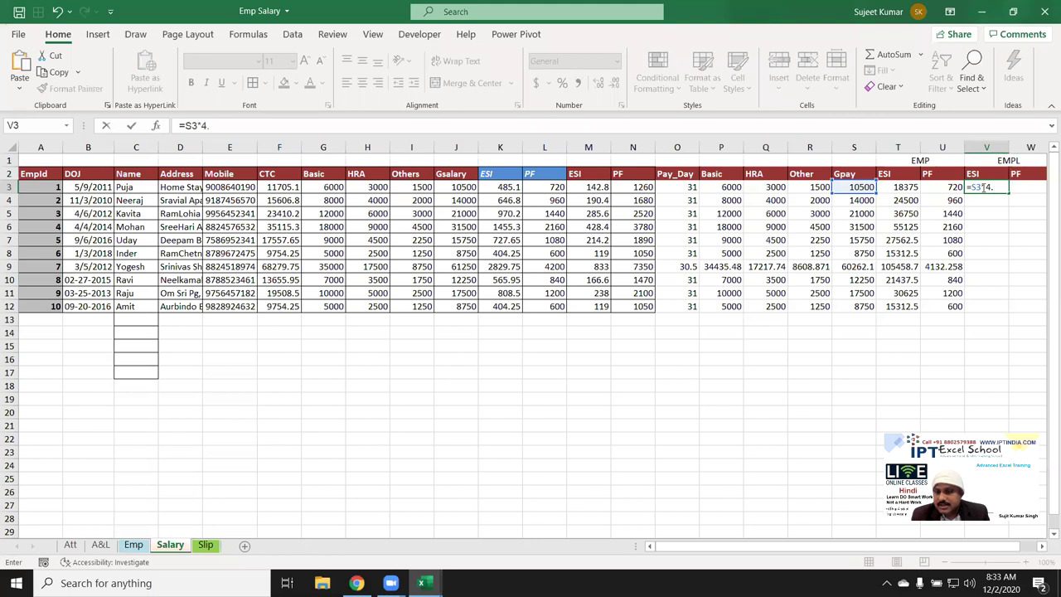
type("%")
key("Return")
left_click(983, 188)
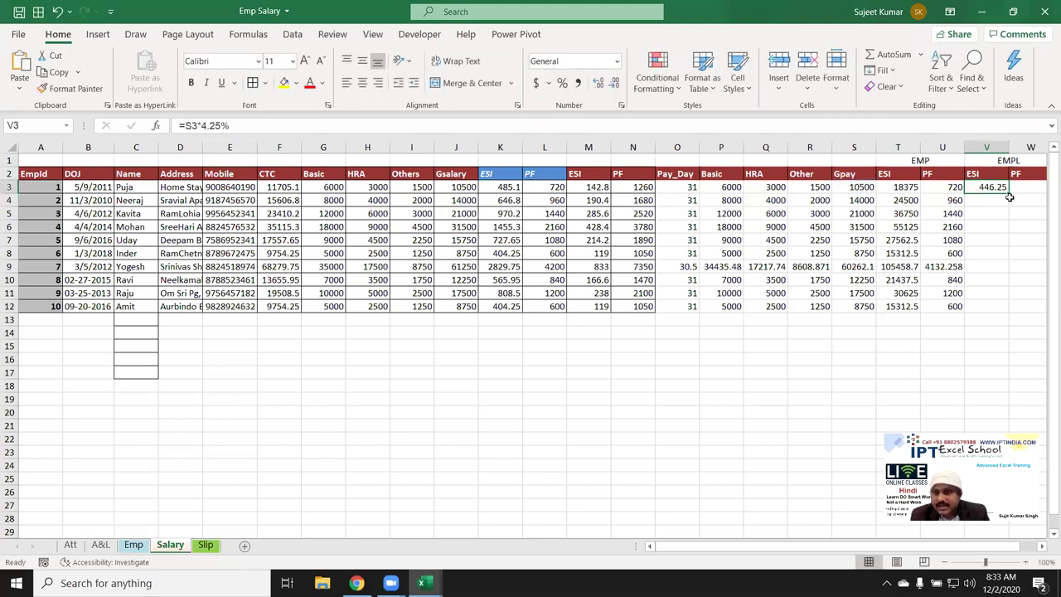
double_click(1010, 197)
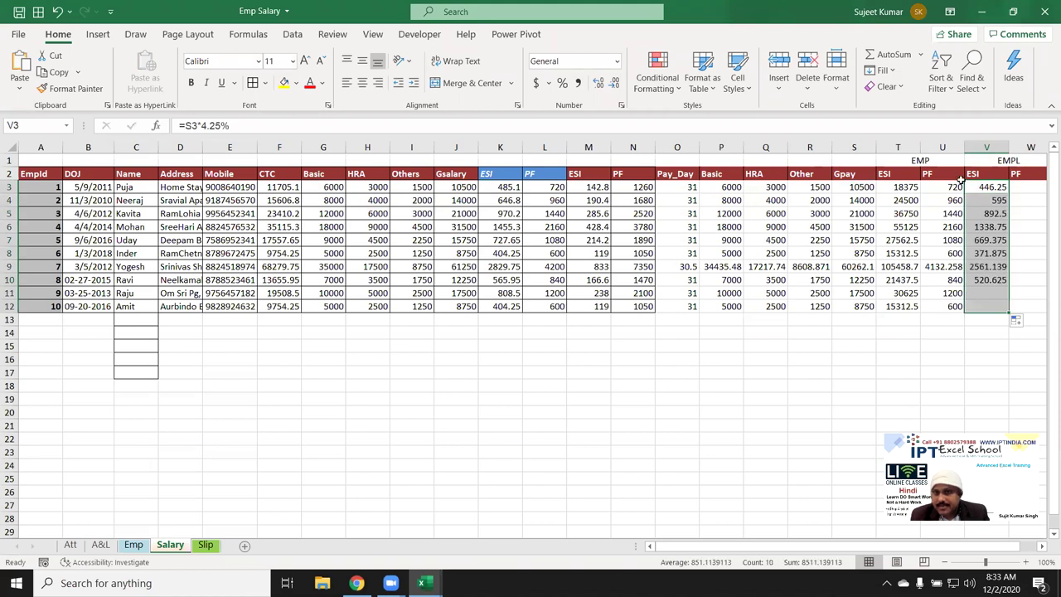
Correct employee ESI in T3 to =S3*1.75% and refill it down
double_click(899, 187)
type("%")
key("Return")
key("Up")
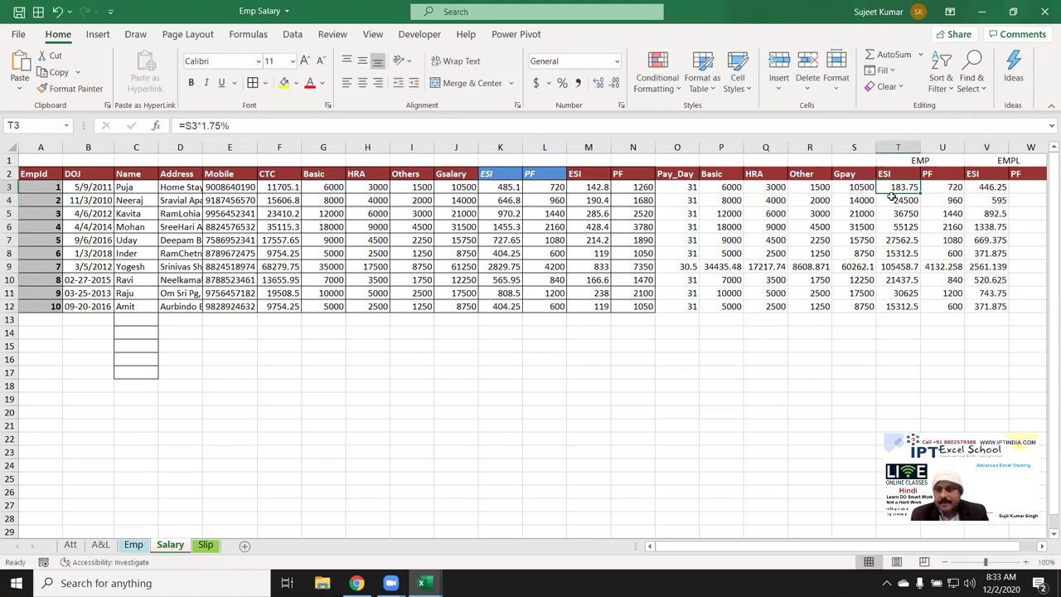
double_click(919, 193)
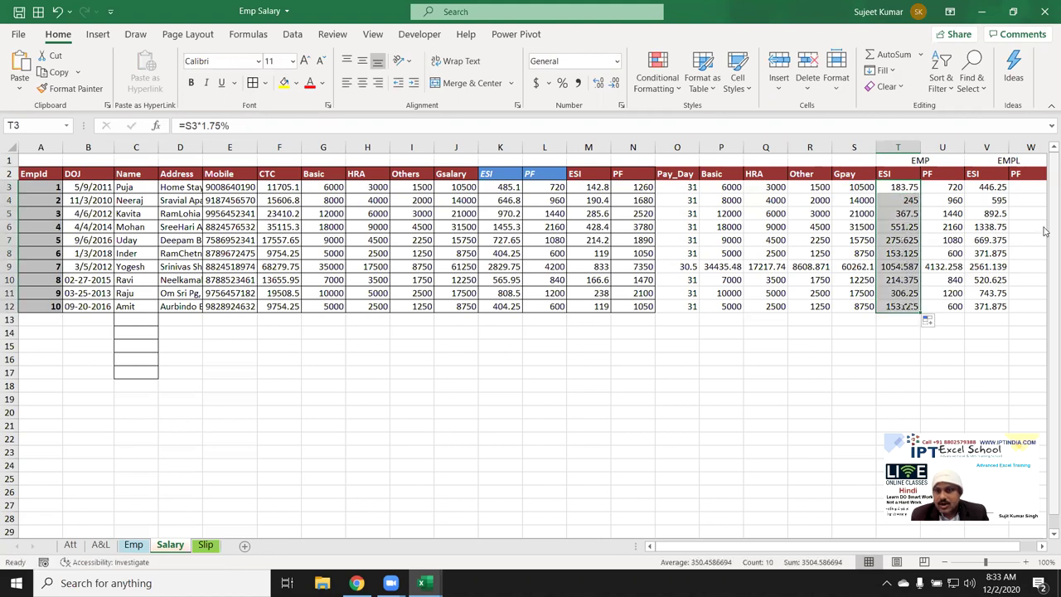
Enter employer PF in W3 as =P3*12% and fill it down to row 12
left_click(1027, 185)
type("=")
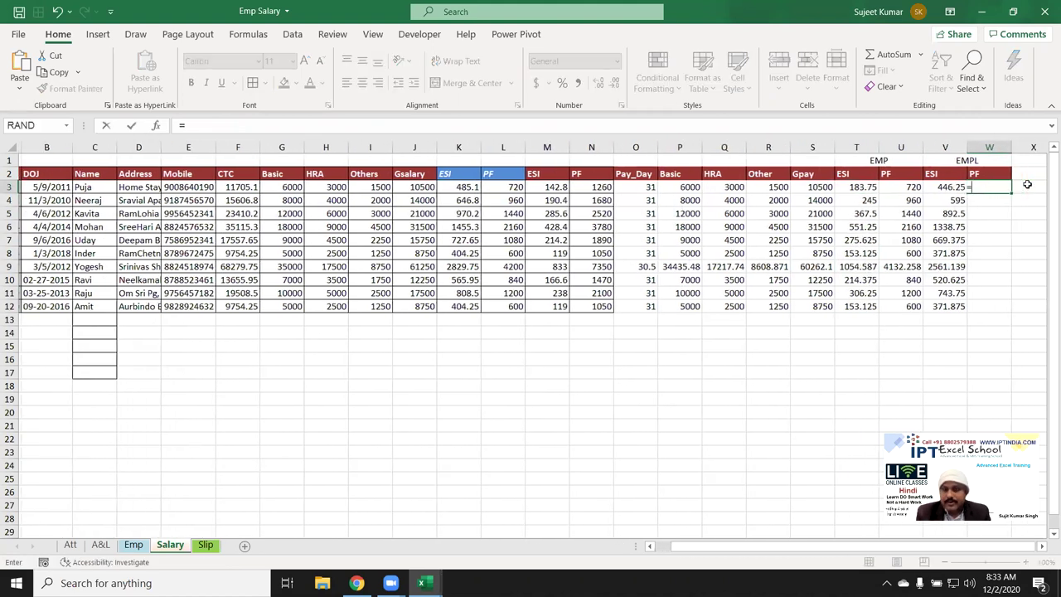
key("Left")
key("Left")
key("Left")
key("Left")
key("Left")
key("Left")
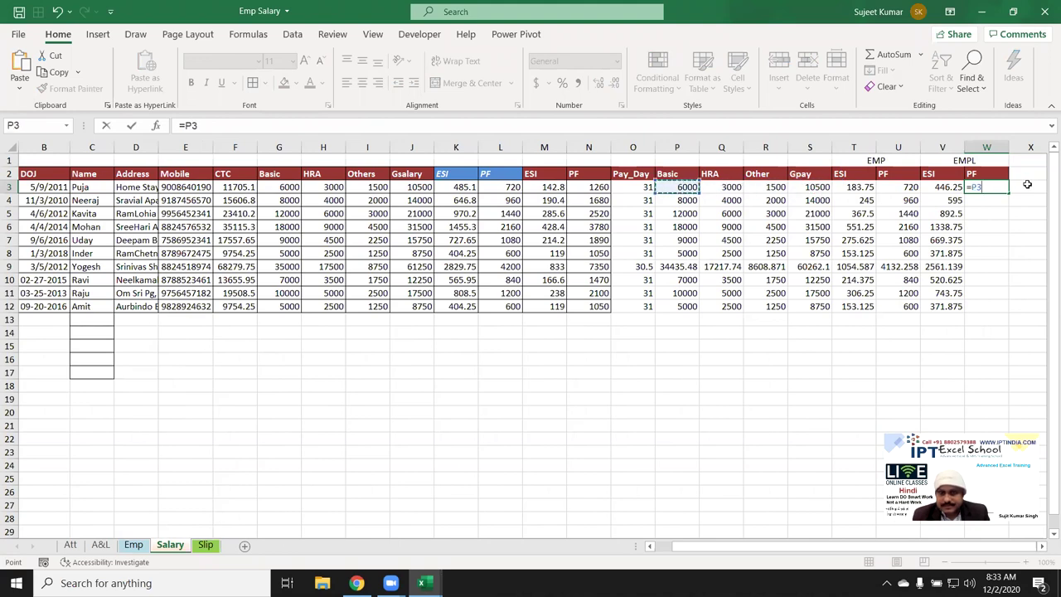
type("*12")
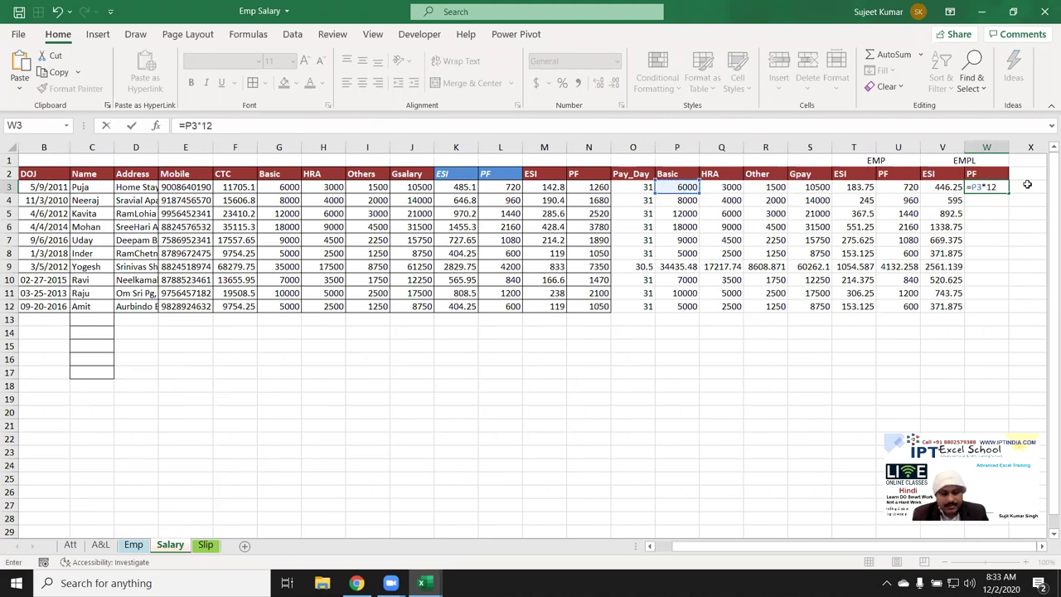
type("%")
key("ctrl+Return")
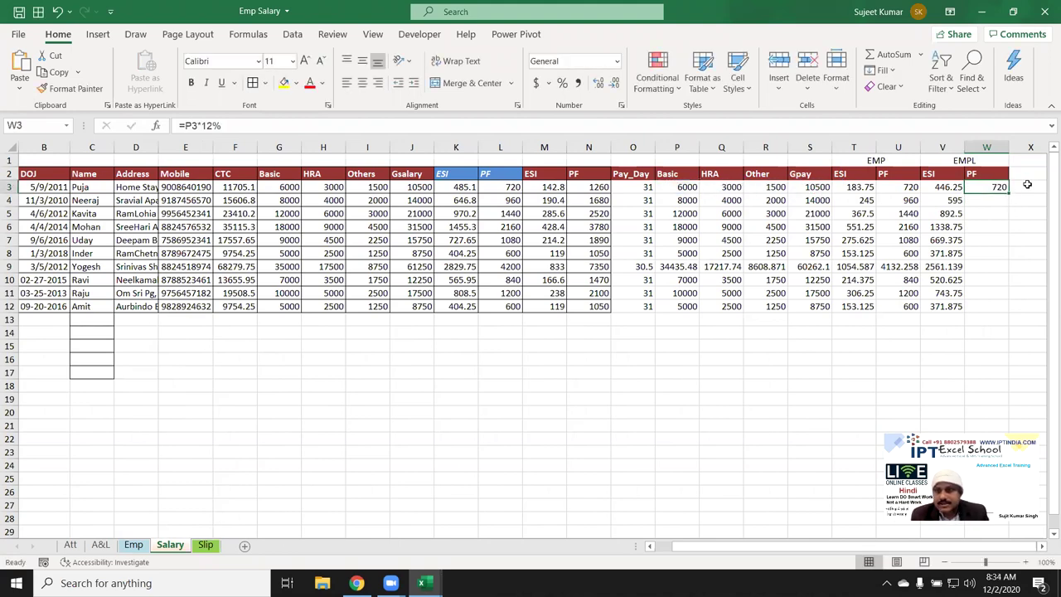
double_click(1010, 192)
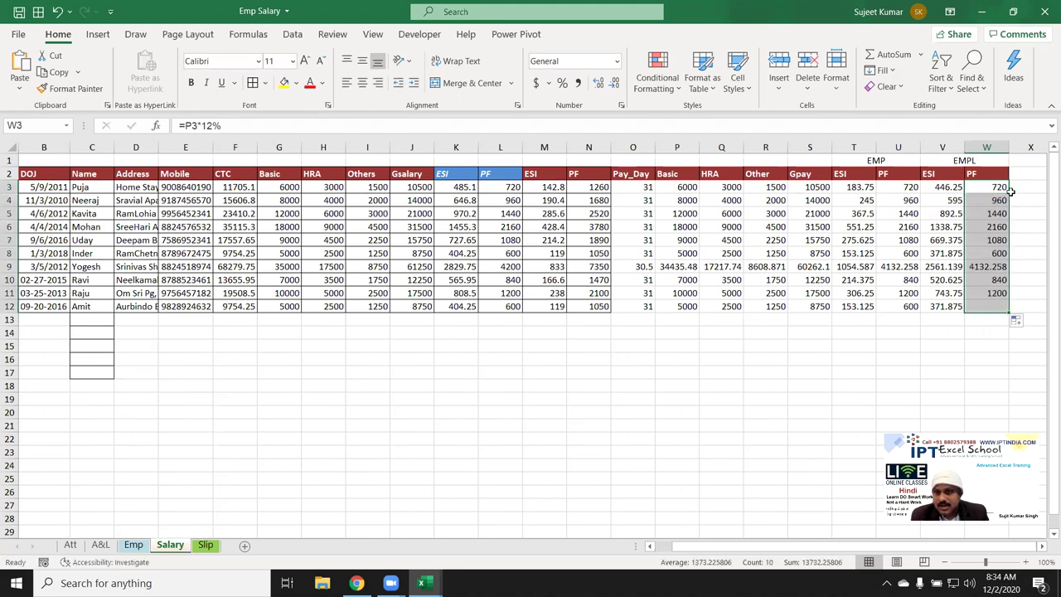
key("Up")
key("Up")
key("Right")
key("Down")
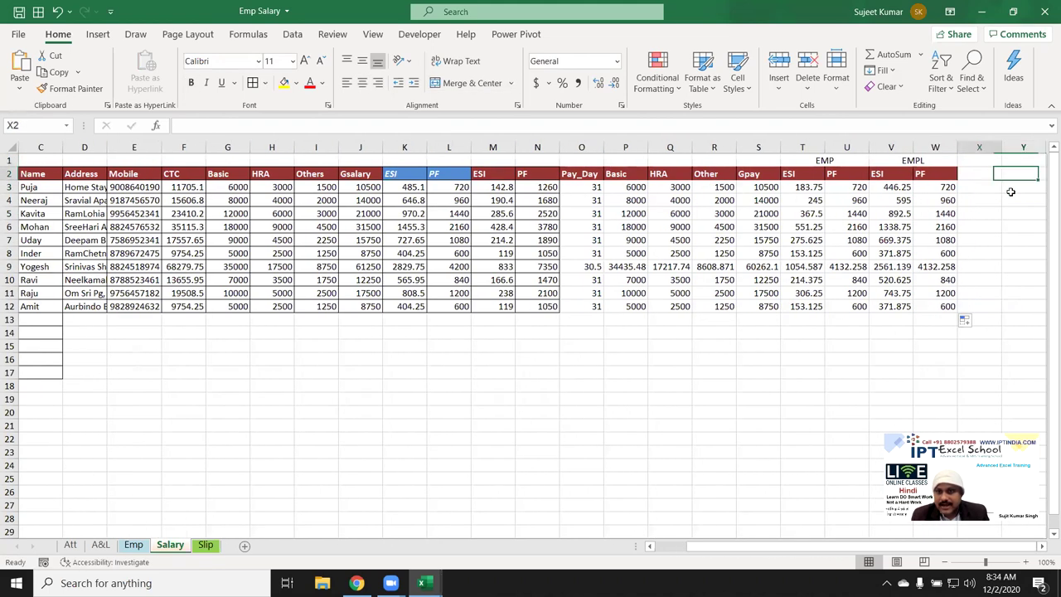
Add a 'Net Pa' header in X2 and enter =S3-(SUM(T3:U3)) in X3
type("NEt")
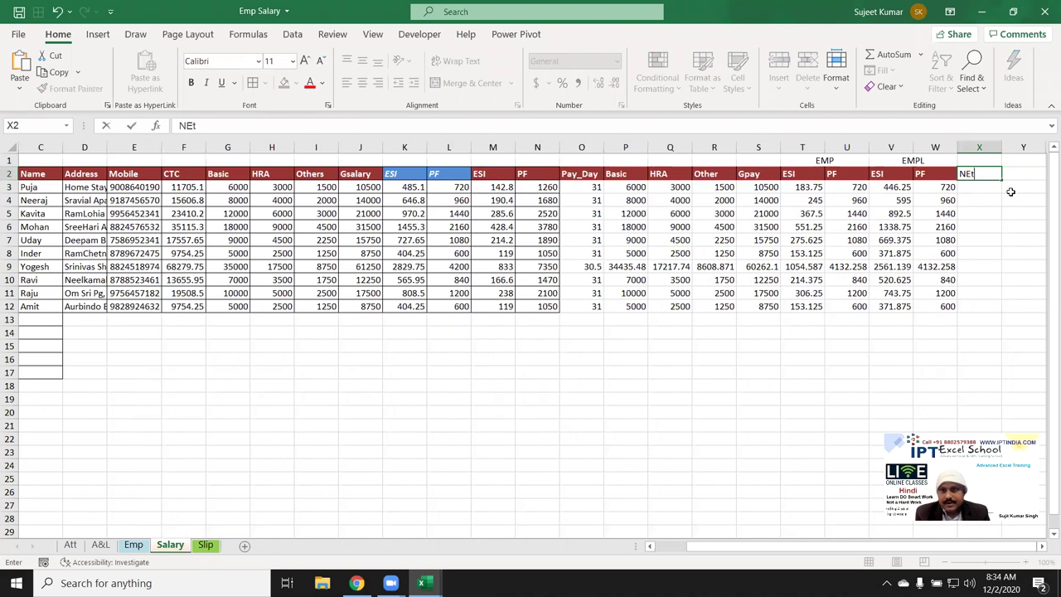
key("BackSpace")
key("BackSpace")
type("et")
type("Pa")
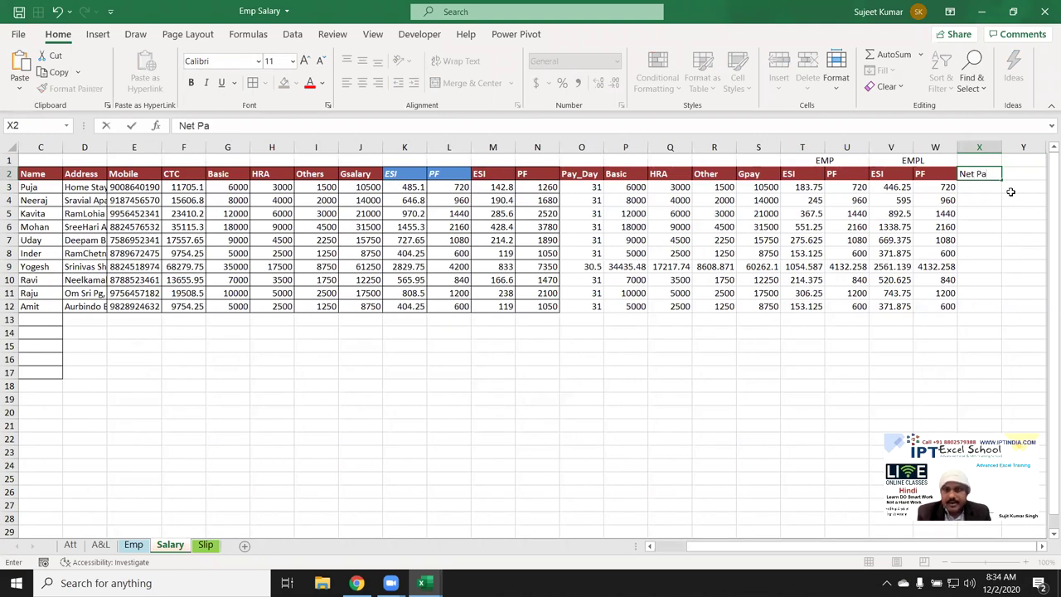
key("Return")
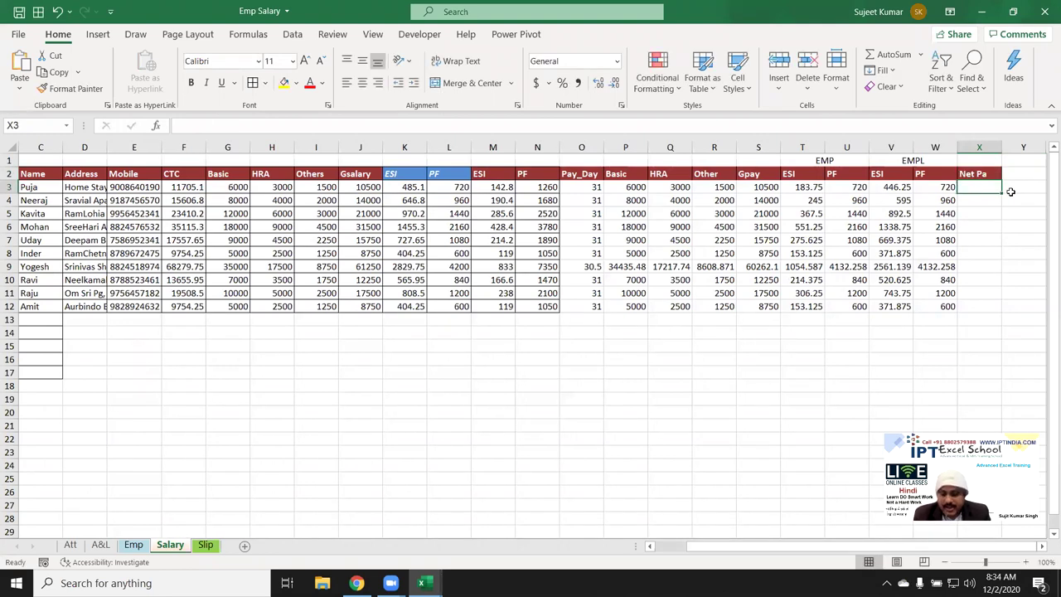
type("=")
key("Left")
key("Left")
key("Left")
key("Left")
key("Left")
type("-(sum")
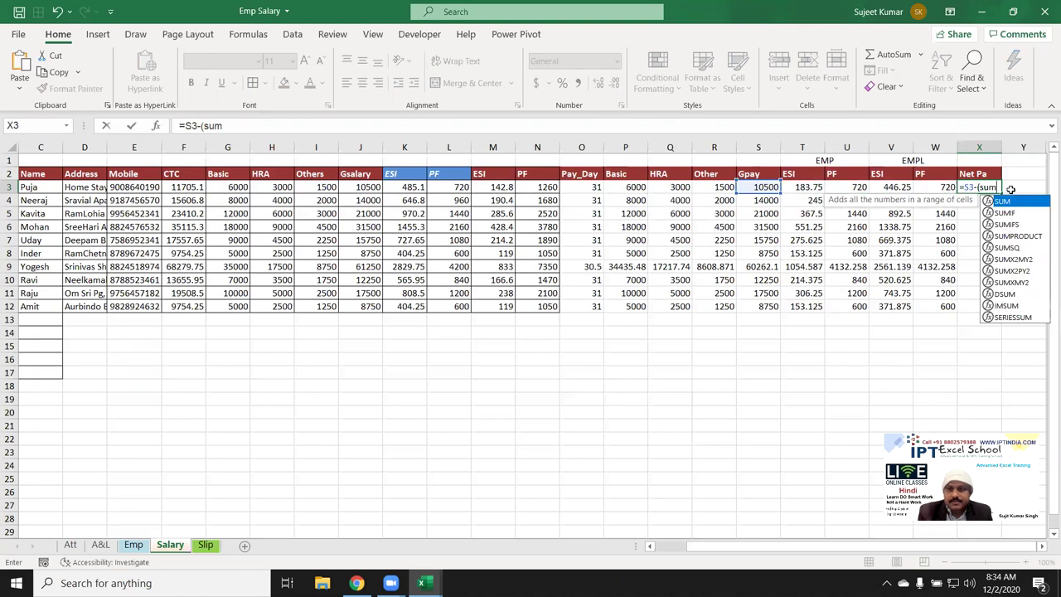
type("(")
key("Left")
key("Left")
key("Left")
key("Left")
key("shift+Right")
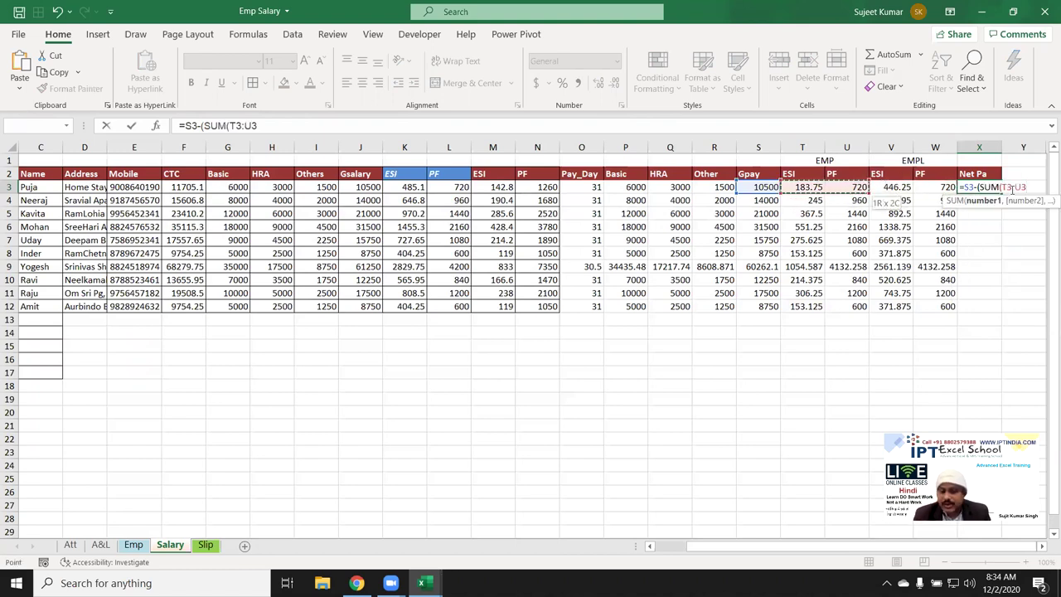
type(")")
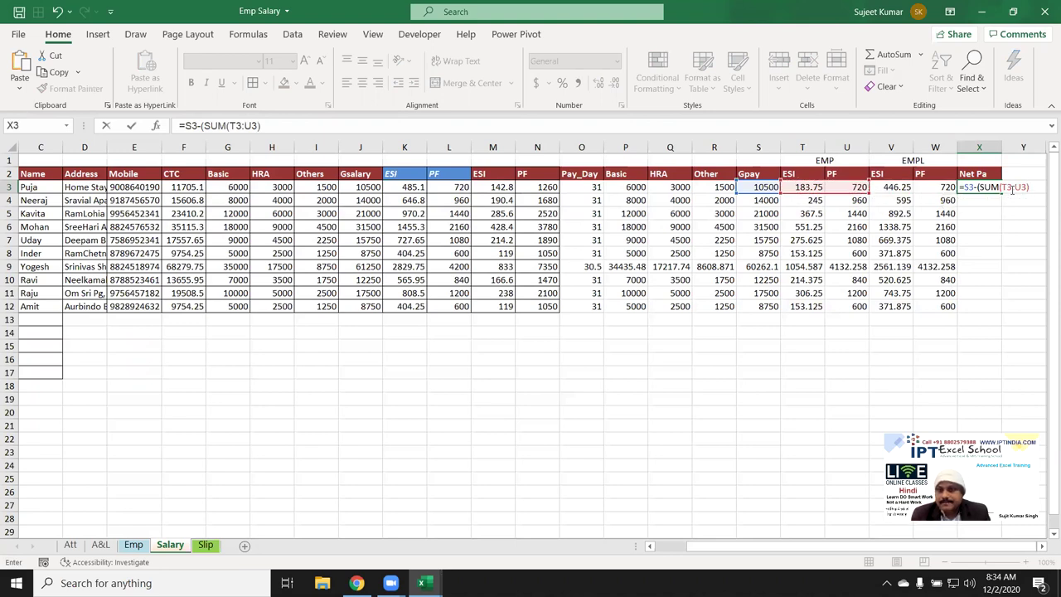
key("Return")
key("Return")
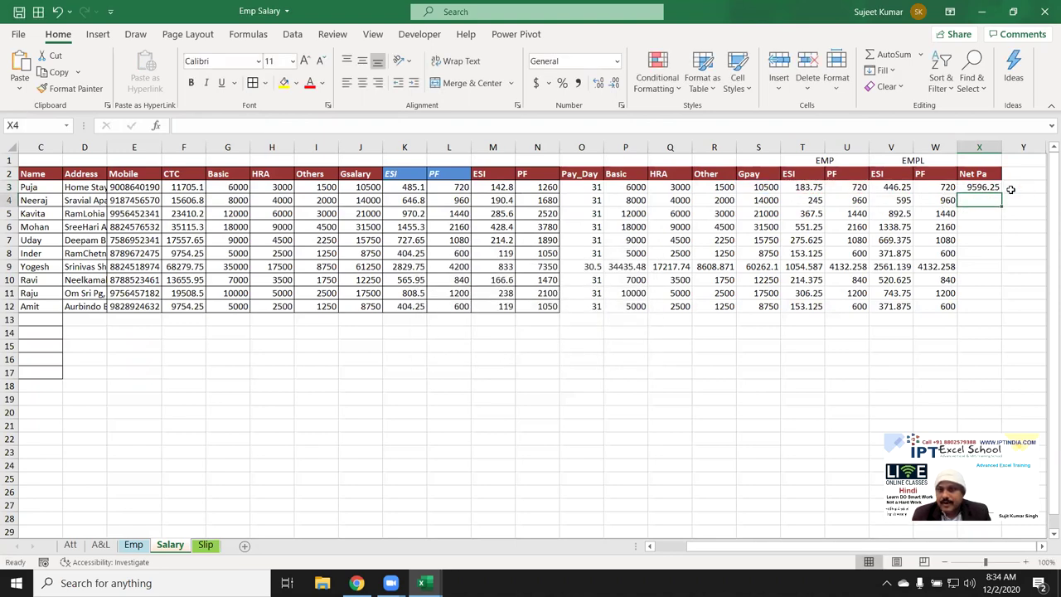
Copy the Net Pa formula down through X12
left_click(968, 185)
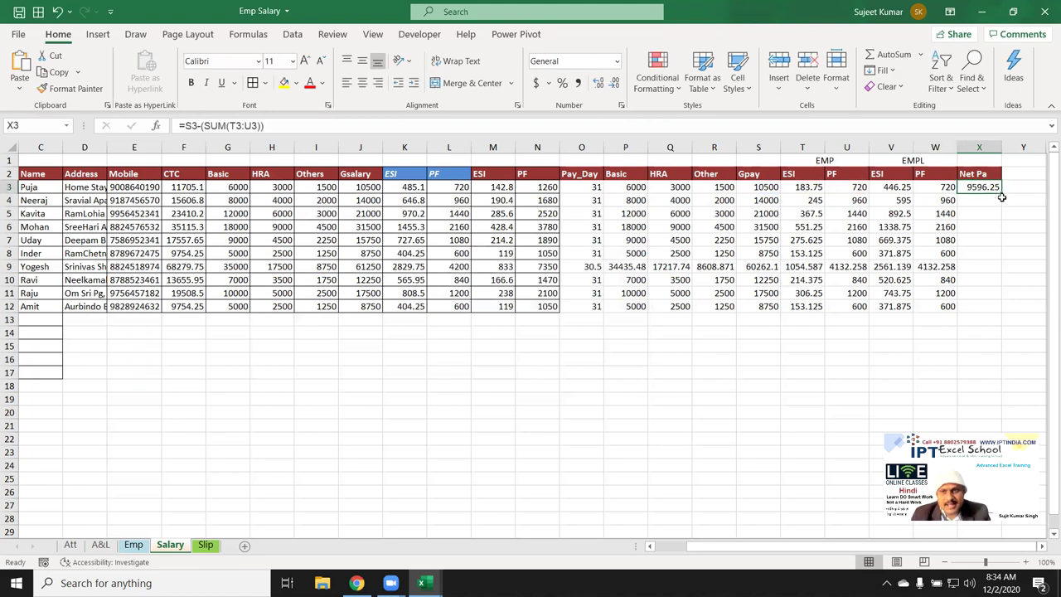
double_click(1001, 193)
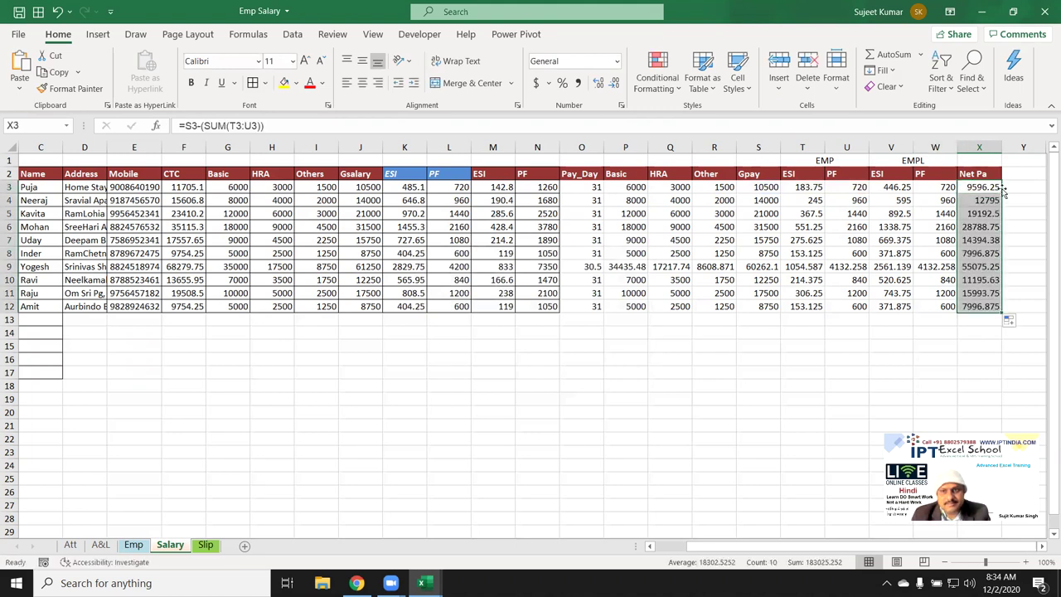
left_click(997, 186)
key("Down")
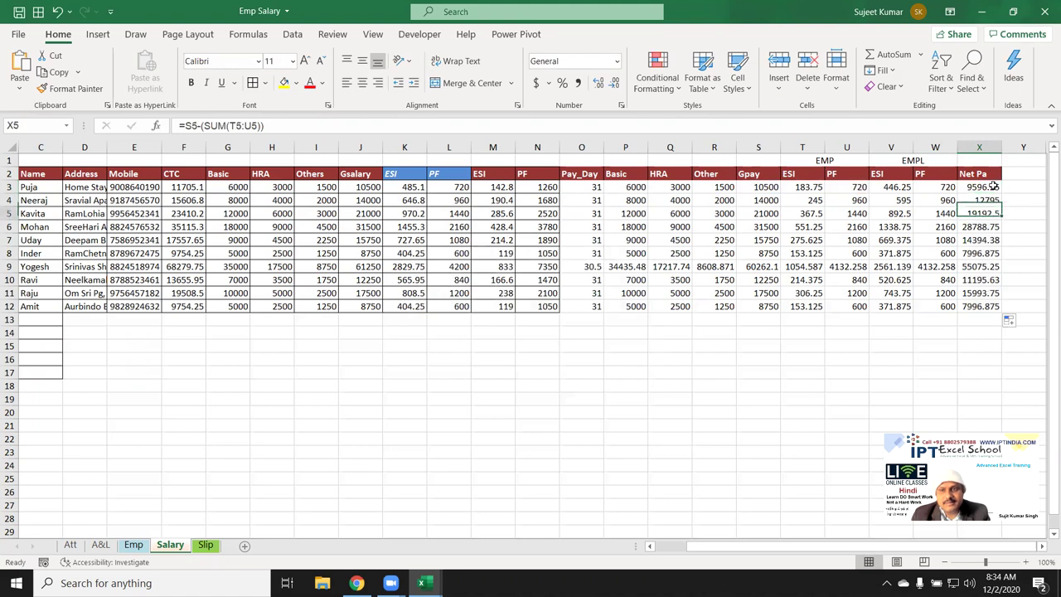
key("Up")
key("Up")
key("Right")
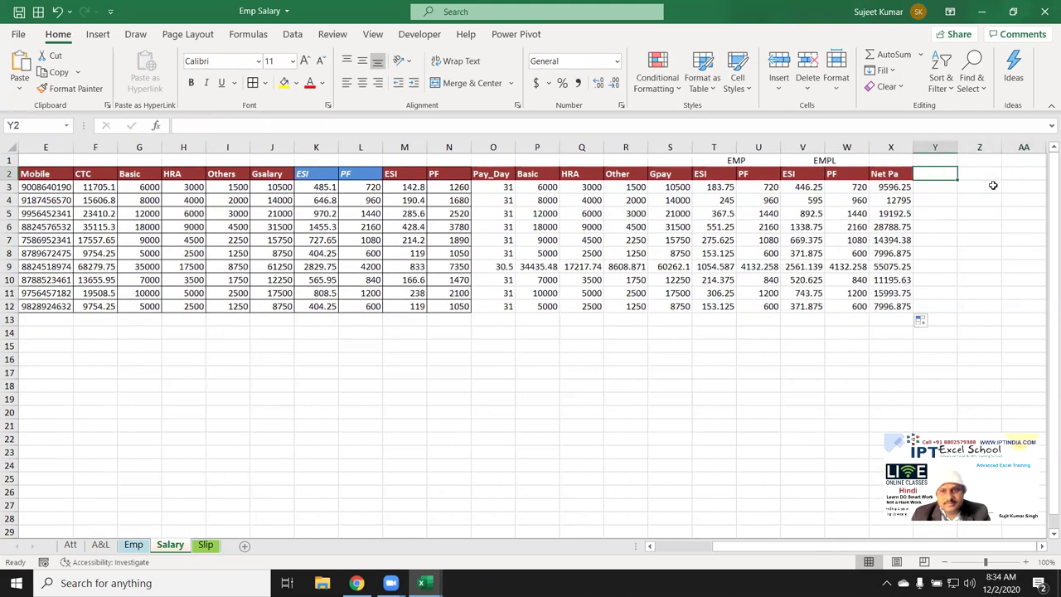
Add a 'CTC' header in Y2 and enter =S3+V3+W3 in Y3
key("Left")
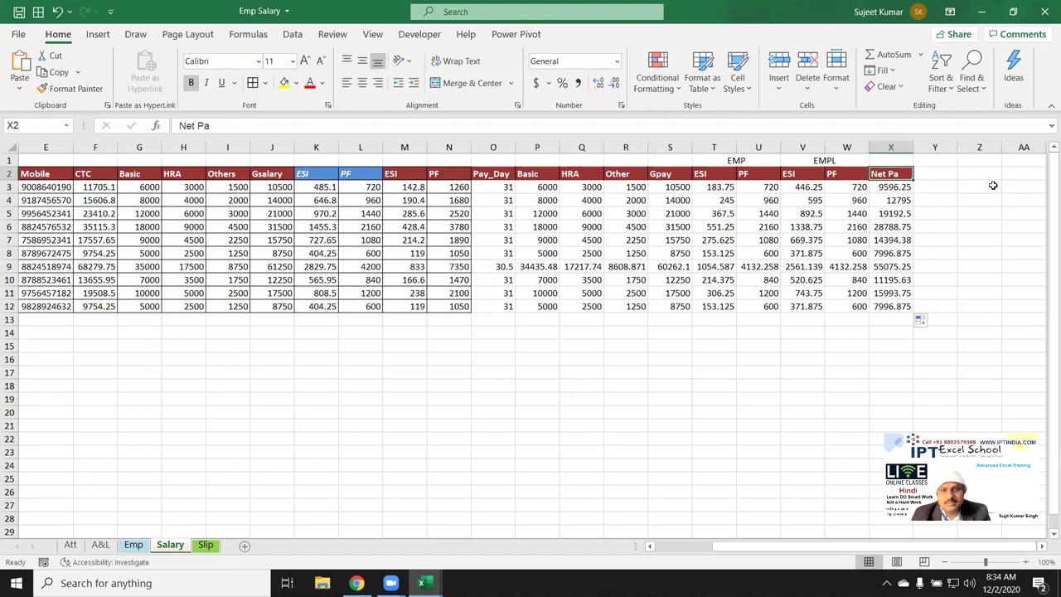
key("Right")
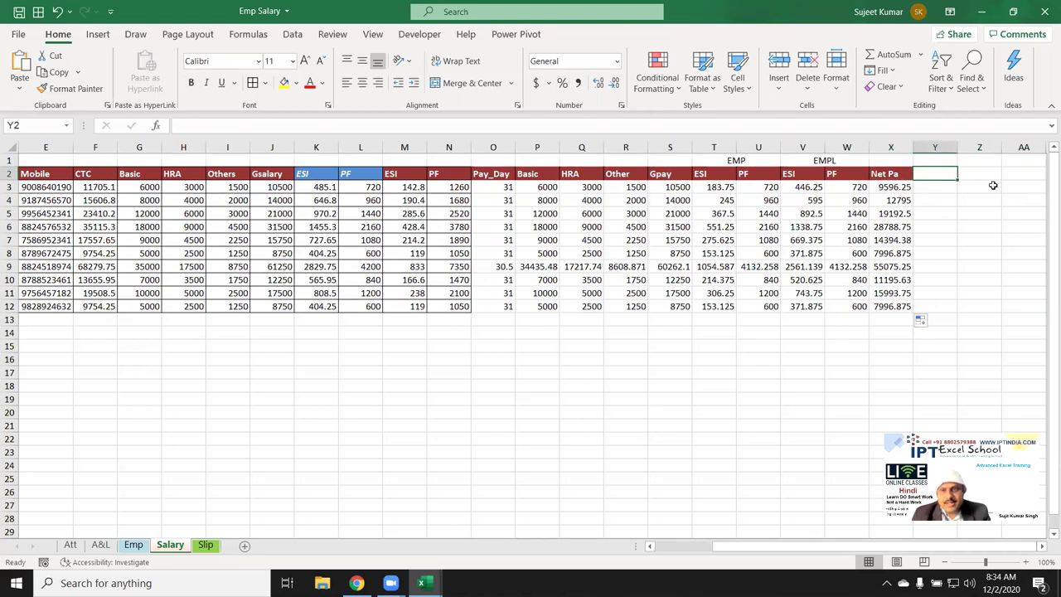
type("CTC")
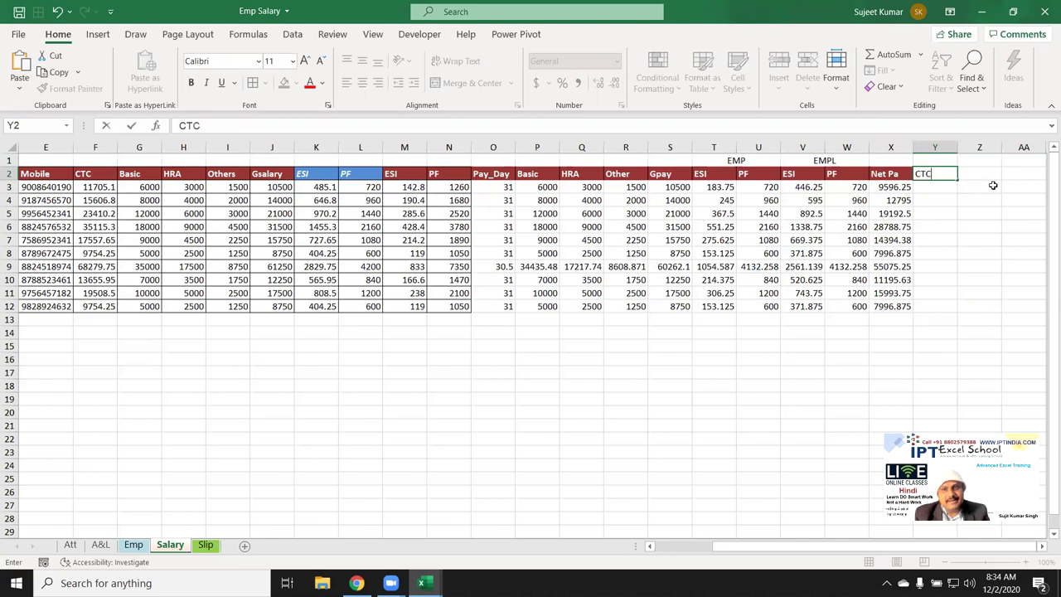
key("Return")
type("=")
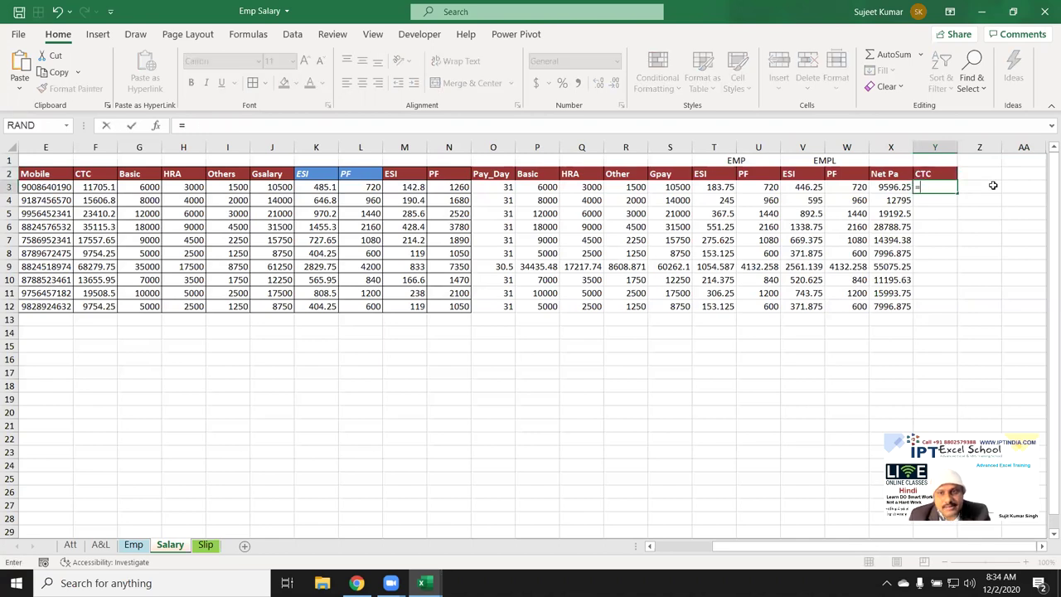
key("Left")
key("Left")
key("Left")
key("Left")
key("Left")
key("Left")
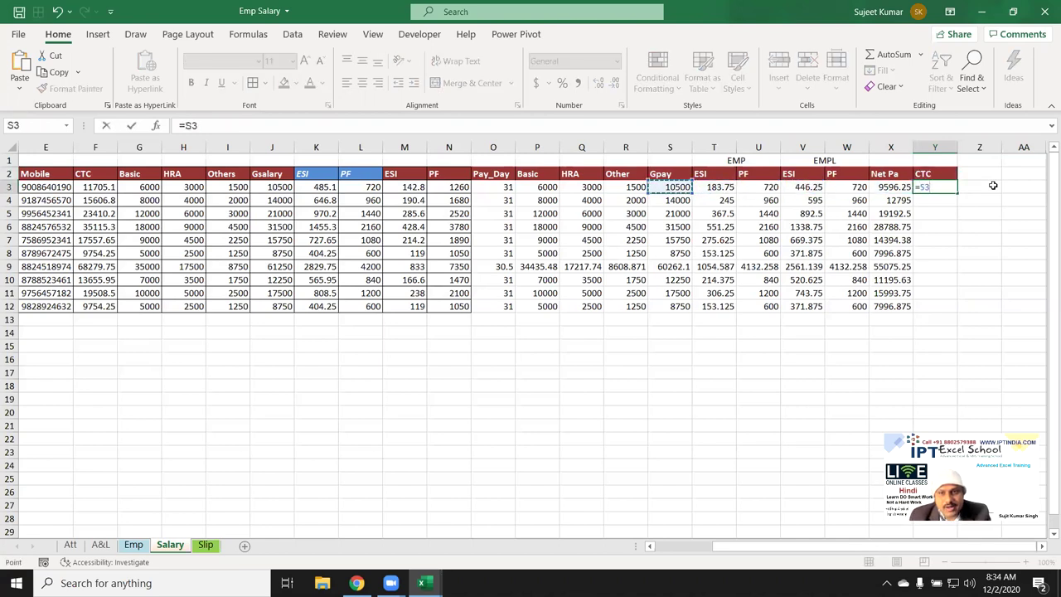
type("+")
key("Left")
key("Left")
key("Left")
type("+")
key("Left")
key("Left")
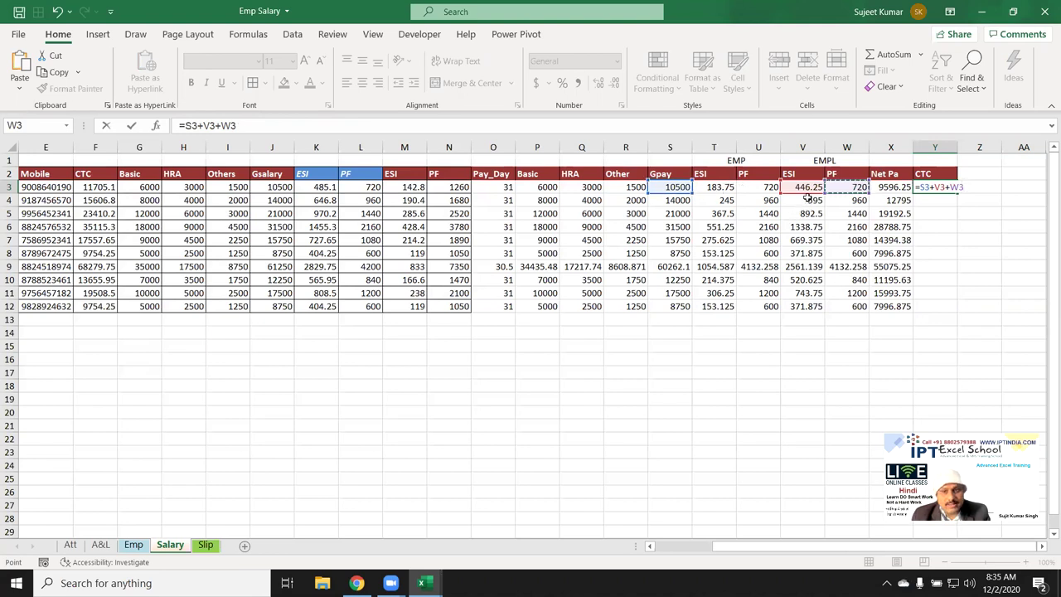
key("Return")
Copy the CTC formula down to Y12 and compare it with the Net Pa formula
key("Up")
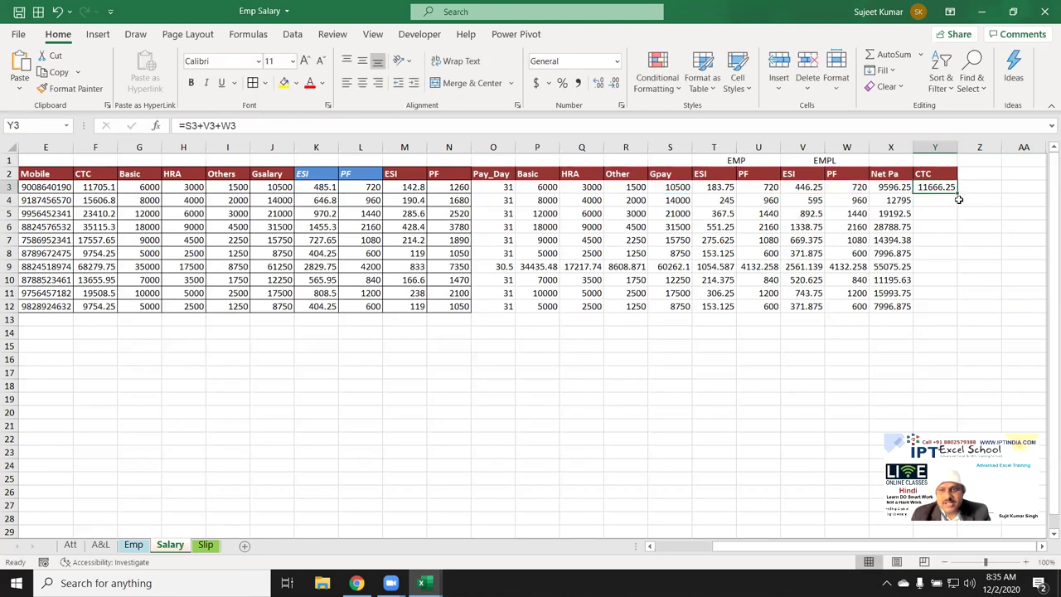
double_click(959, 192)
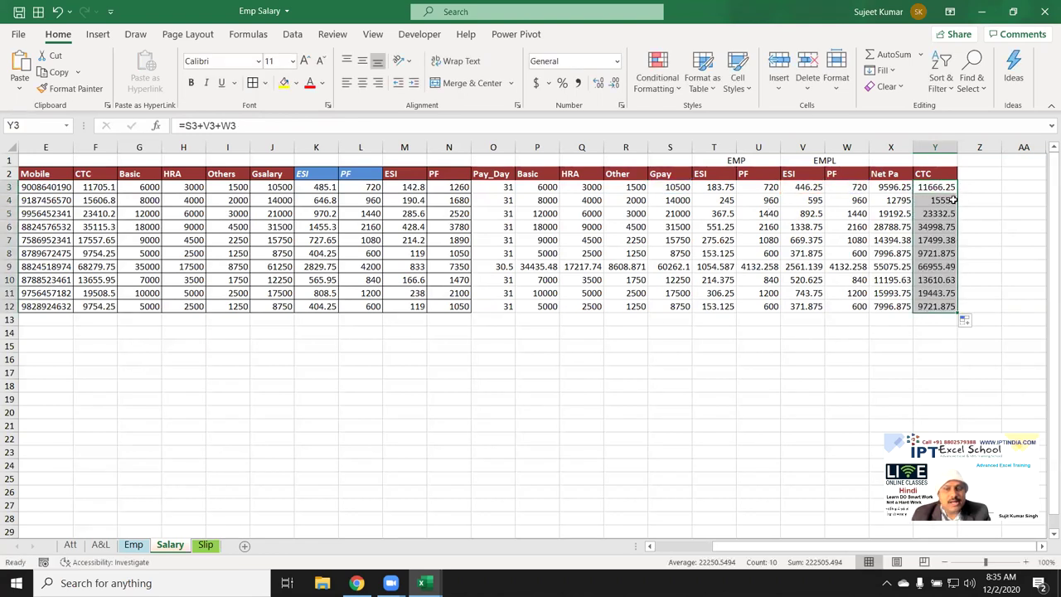
left_click(905, 186)
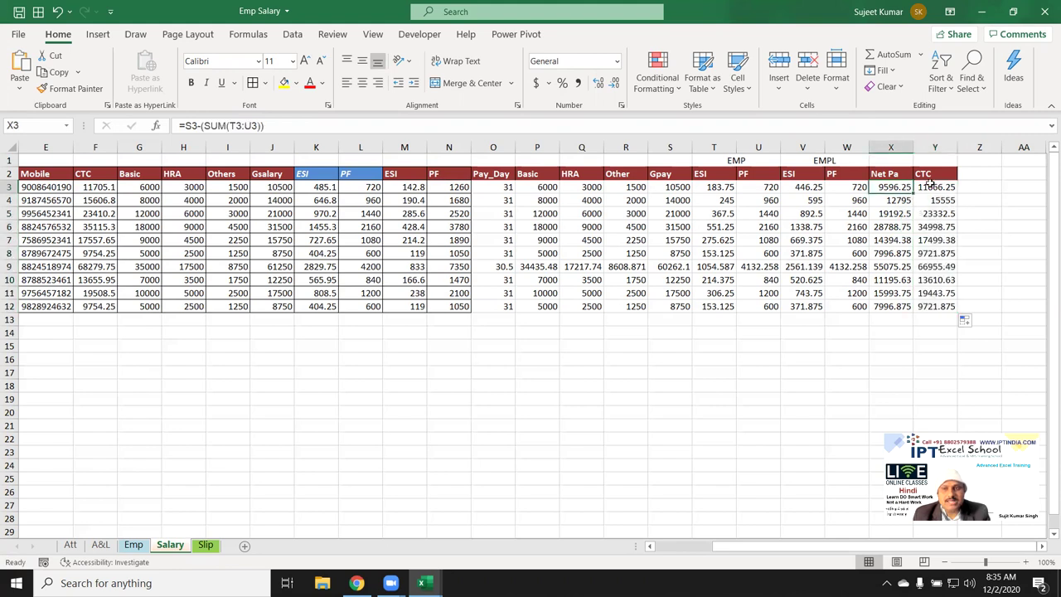
left_click(930, 184)
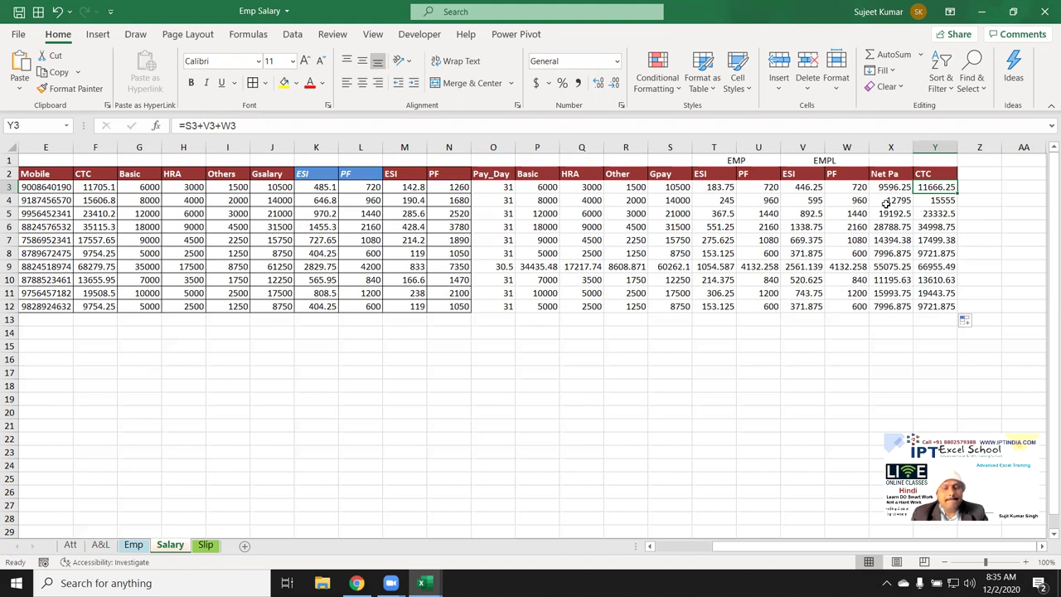
key("Right")
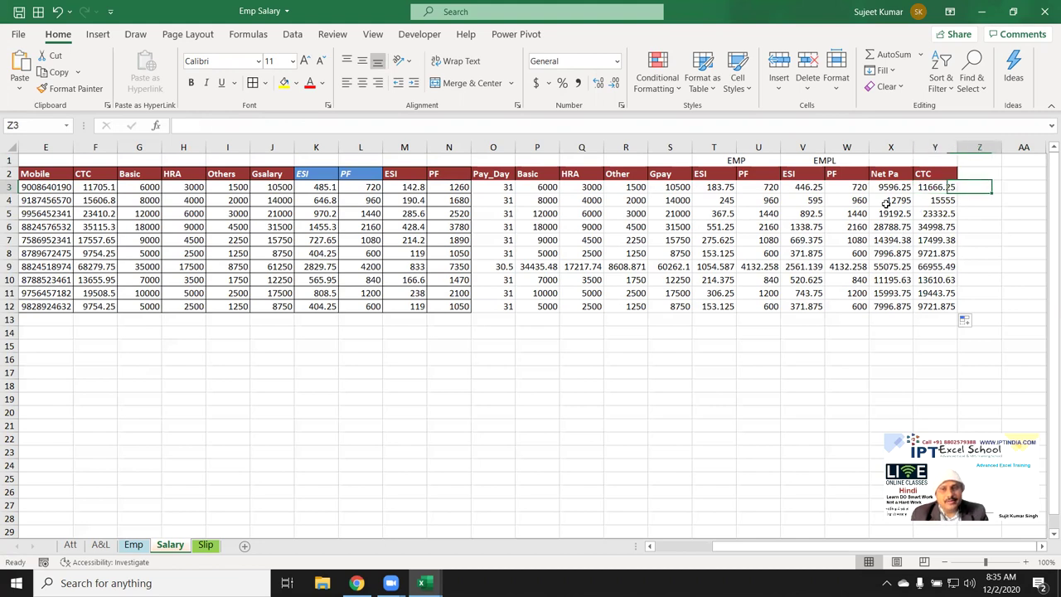
key("Left")
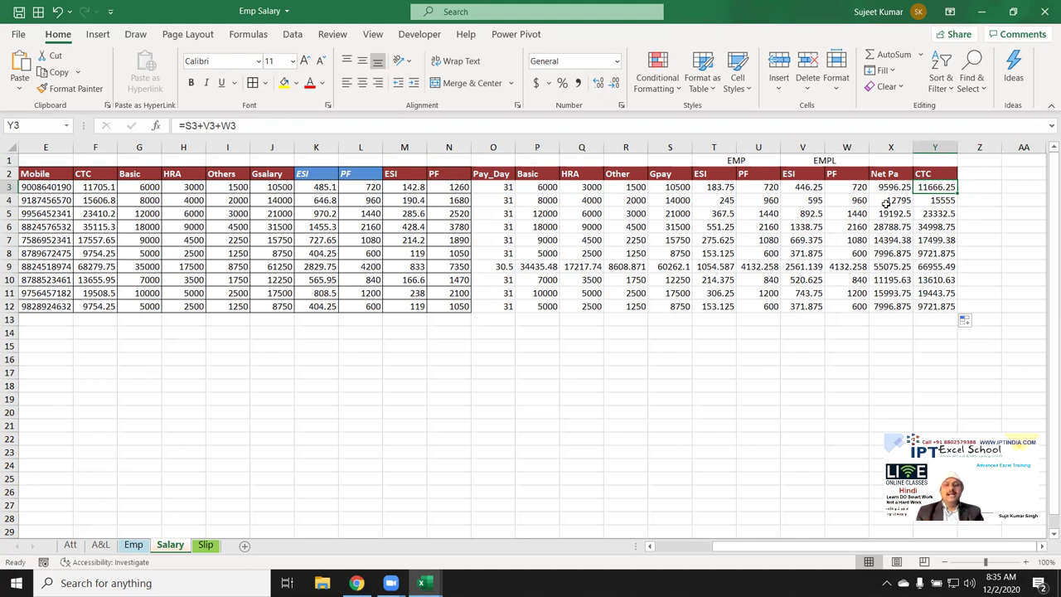
key("Left")
key("Left")
key("Left")
key("Left")
key("Left")
key("Left")
key("Left")
key("Left")
key("Left")
key("Left")
key("Right")
key("ctrl+shift+Right")
key("ctrl+shift+Down")
key("Up")
key("Down")
key("Down")
key("Up")
key("Up")
key("Down")
key("Right")
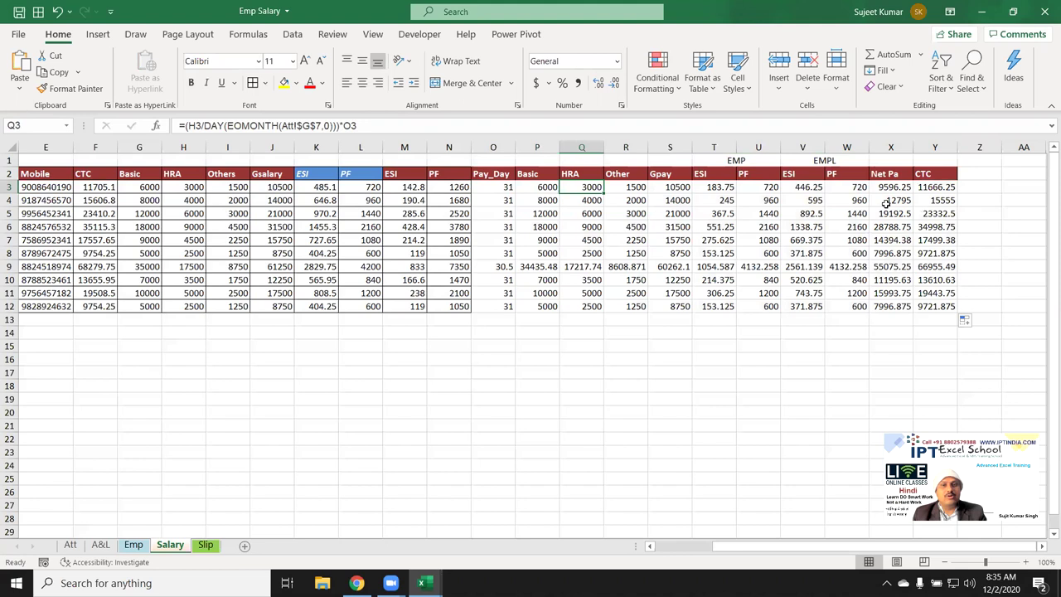
key("Right")
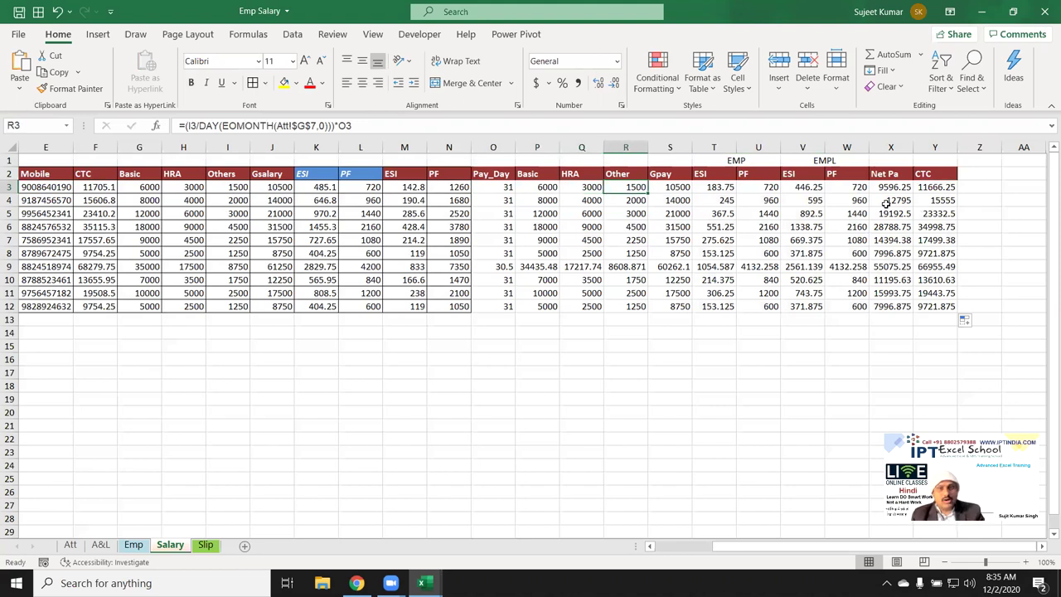
key("shift+Left")
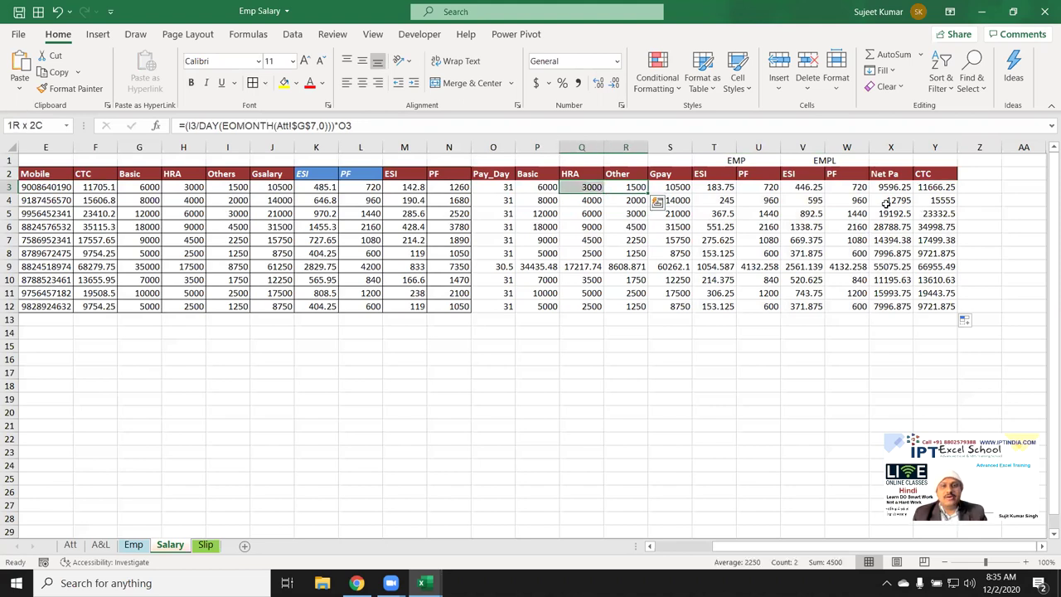
key("ctrl+shift+Down")
key("Left")
key("Left")
key("Left")
key("Left")
key("Left")
key("Left")
key("Left")
key("Right")
key("Right")
key("Right")
key("Right")
key("Right")
key("shift+Home")
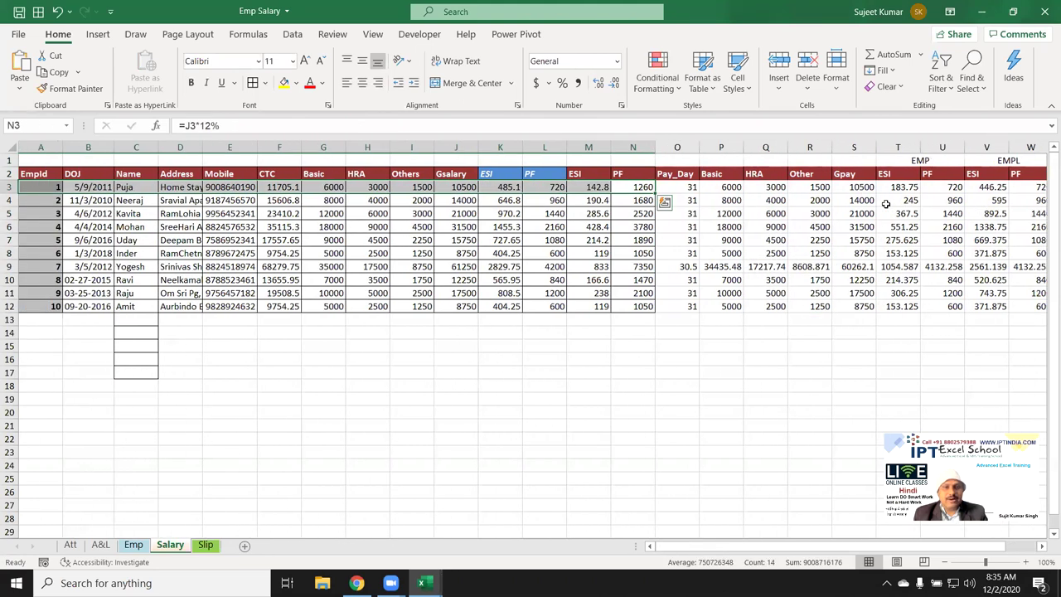
key("Right")
key("Left")
key("Left")
key("Right")
key("Right")
key("Right")
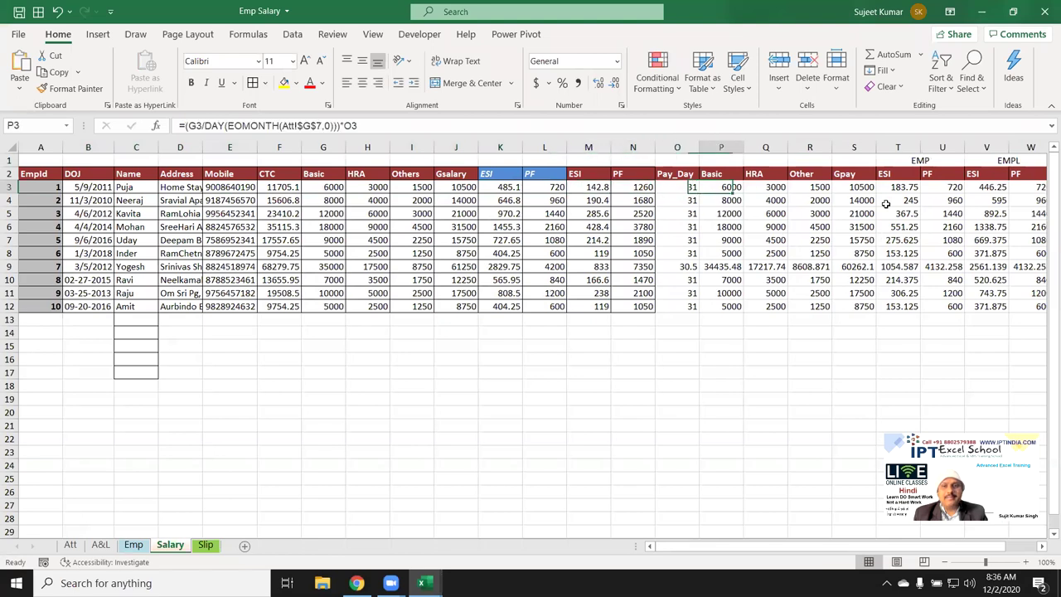
key("shift+Right")
key("ctrl+r")
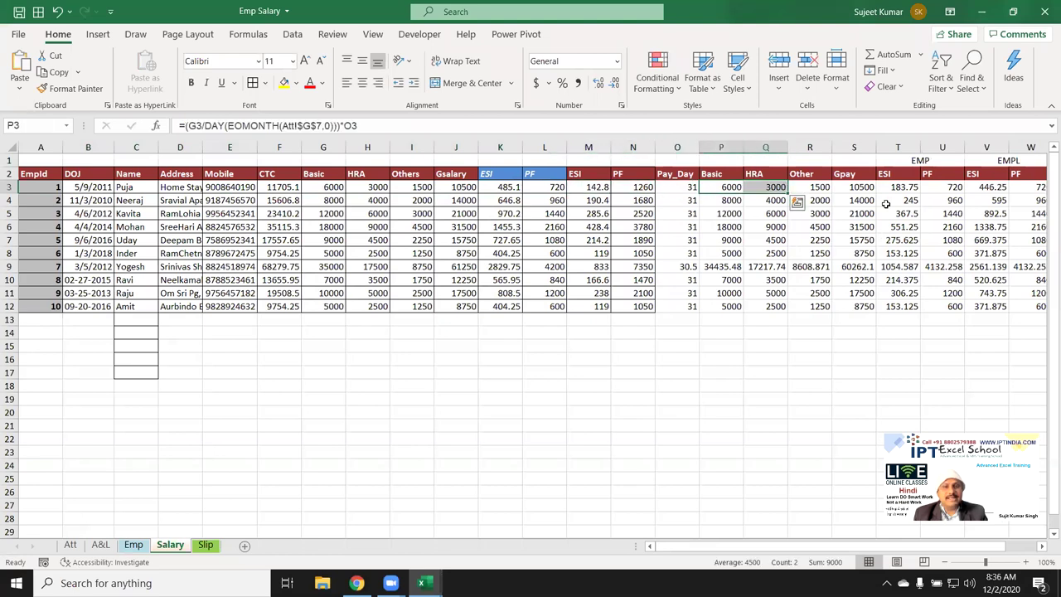
key("Right")
key("Right")
key("Right")
key("Right")
key("Right")
key("Right")
key("Right")
key("Right")
key("Right")
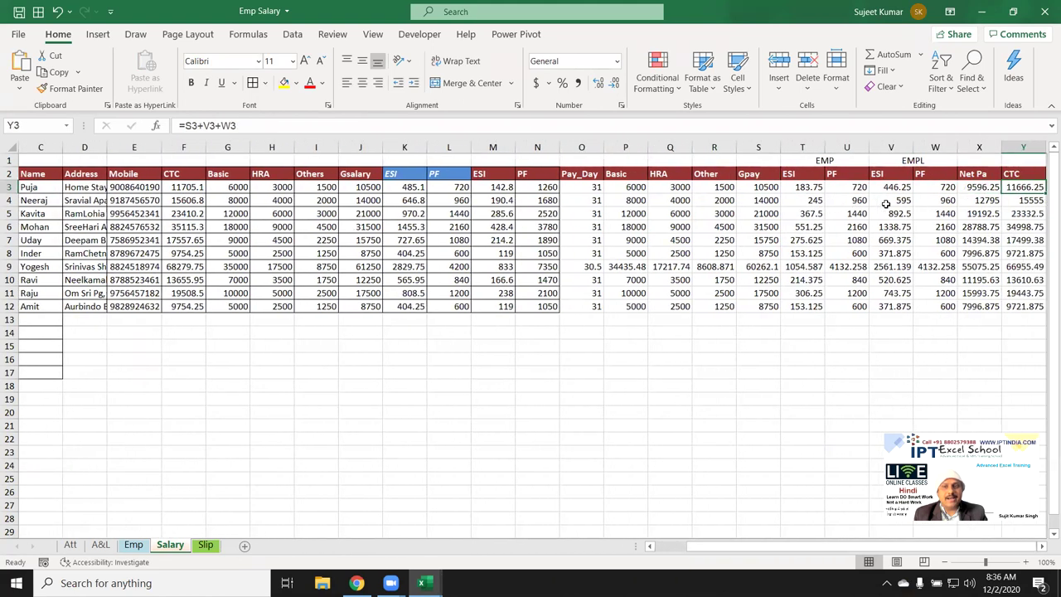
key("shift+Left")
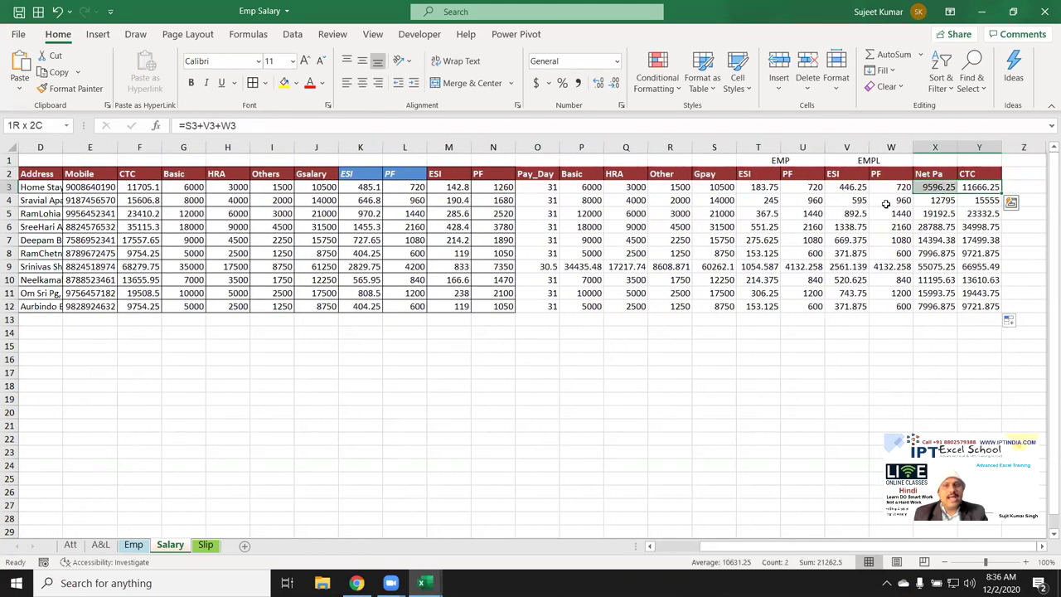
key("Home")
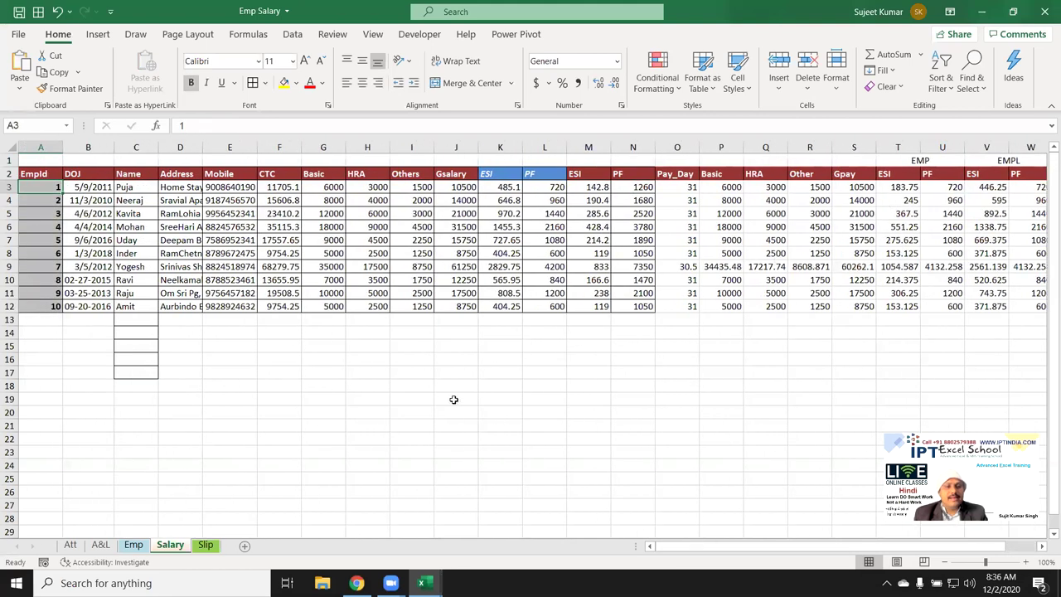
Pick NOV as the Att sheet month, check the present-day totals, and return to Salary
left_click(73, 545)
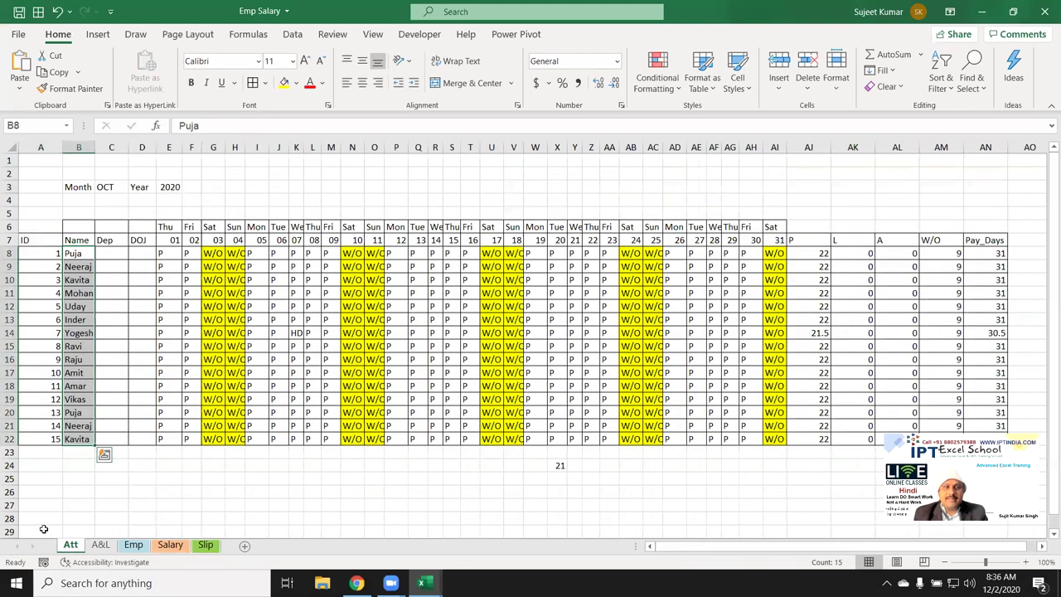
left_click(116, 186)
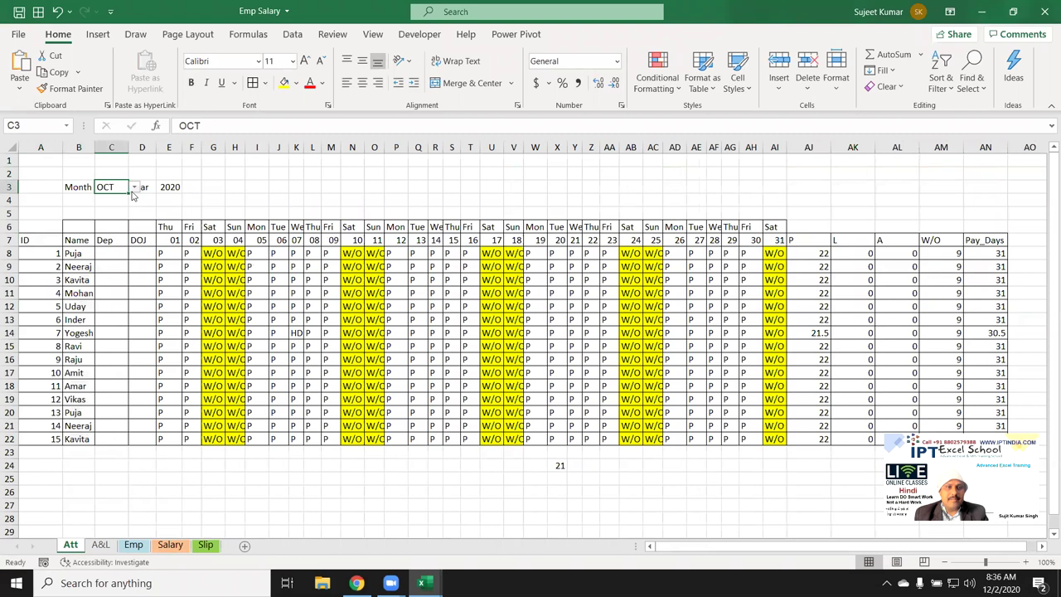
left_click(133, 187)
left_click(114, 253)
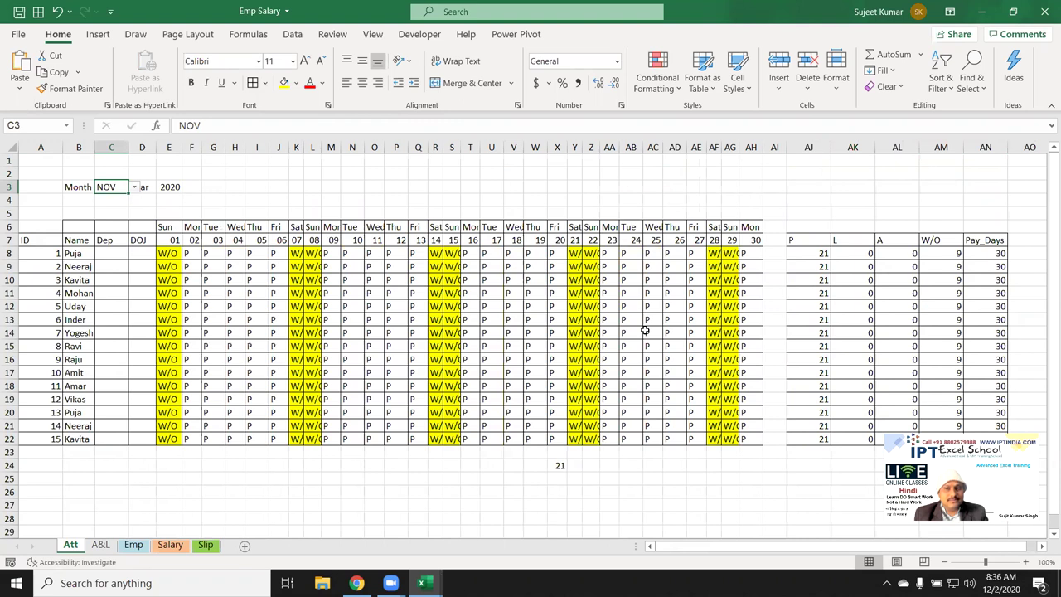
left_click_drag(816, 253, 819, 412)
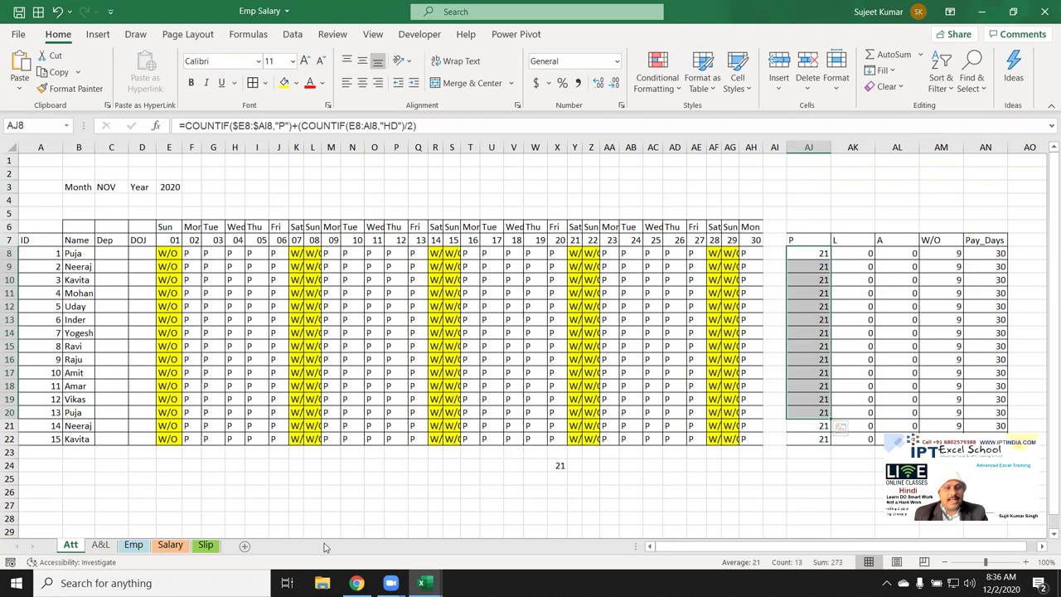
left_click(162, 547)
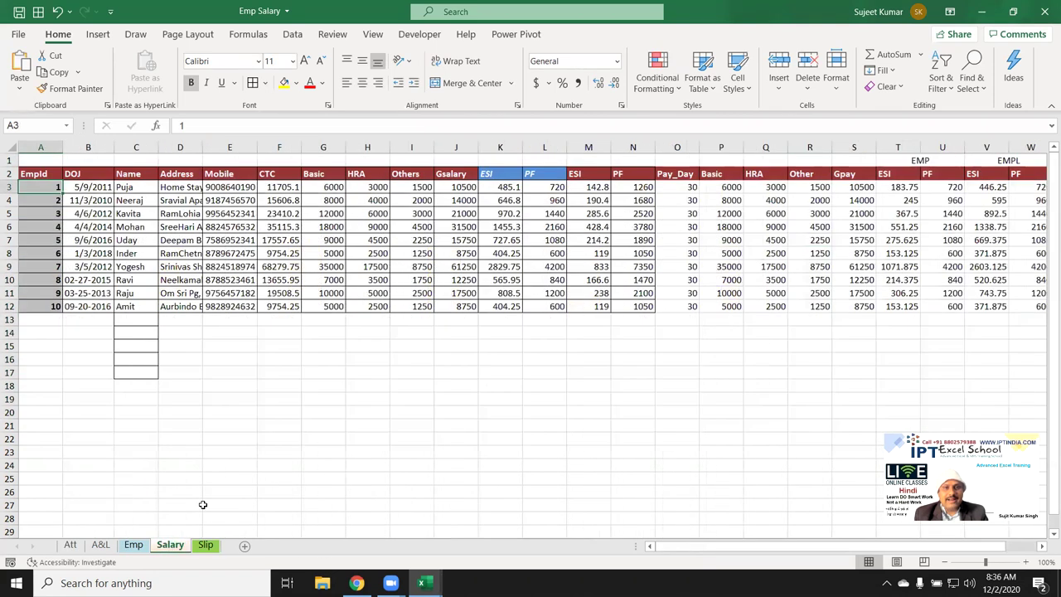
left_click(749, 201)
key("Right")
key("Right")
key("Right")
key("Right")
key("Right")
key("Right")
key("Right")
key("Right")
key("Right")
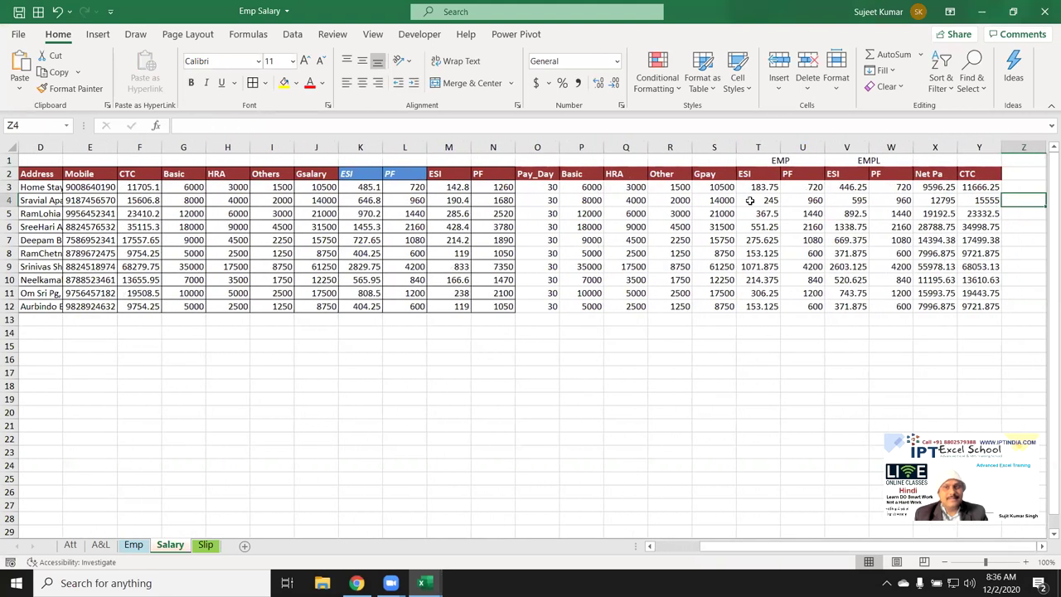
key("Left")
key("Left")
key("Left")
key("Left")
key("Up")
key("Up")
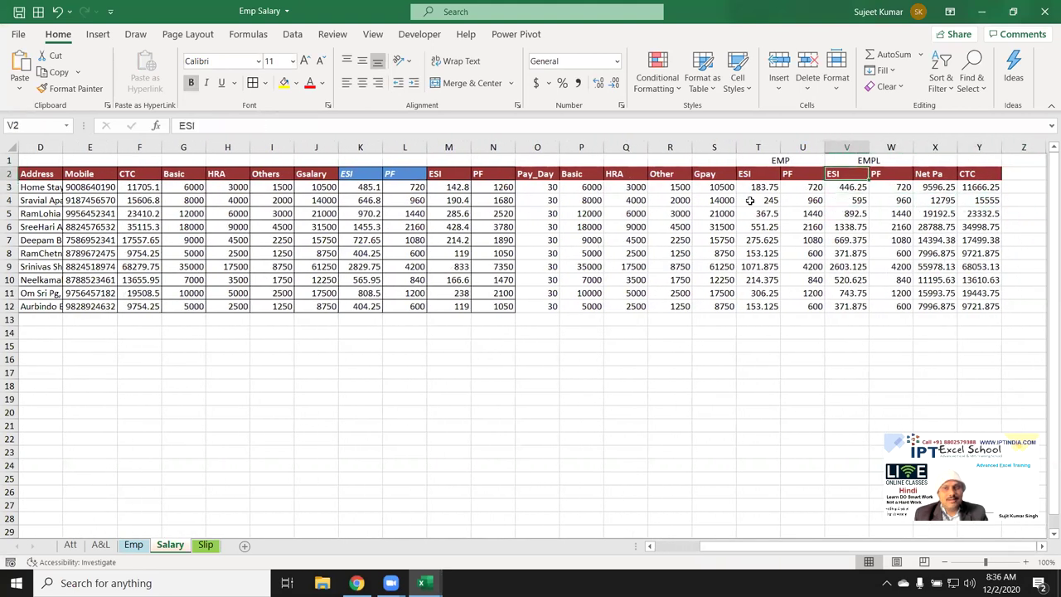
key("Right")
key("Right")
key("Down")
key("ctrl+shift+Down")
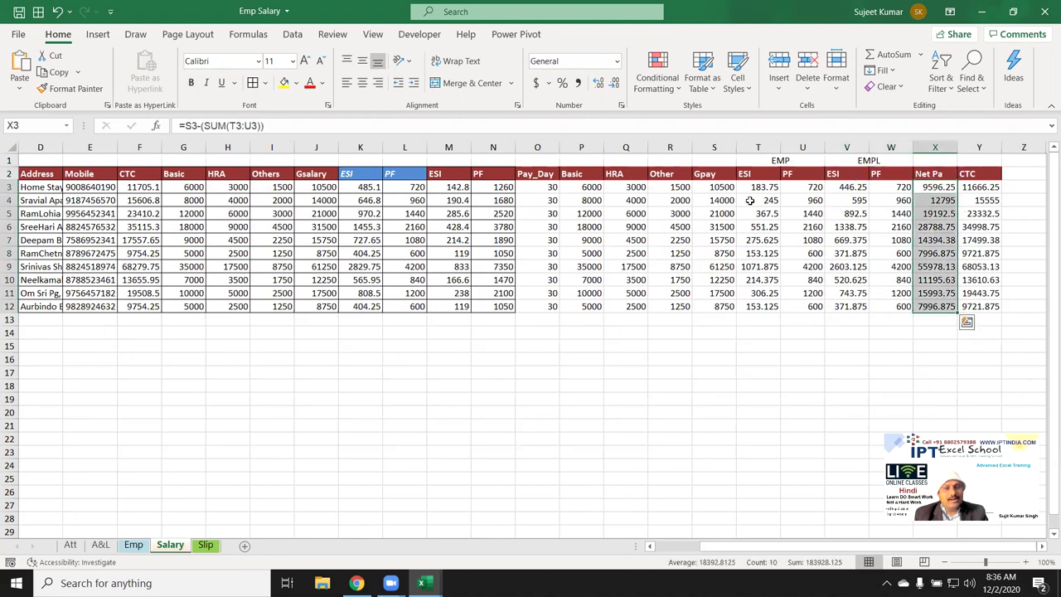
key("Left")
key("Left")
key("Left")
key("Left")
key("Left")
key("Left")
key("Left")
key("Left")
key("ctrl+shift+Down")
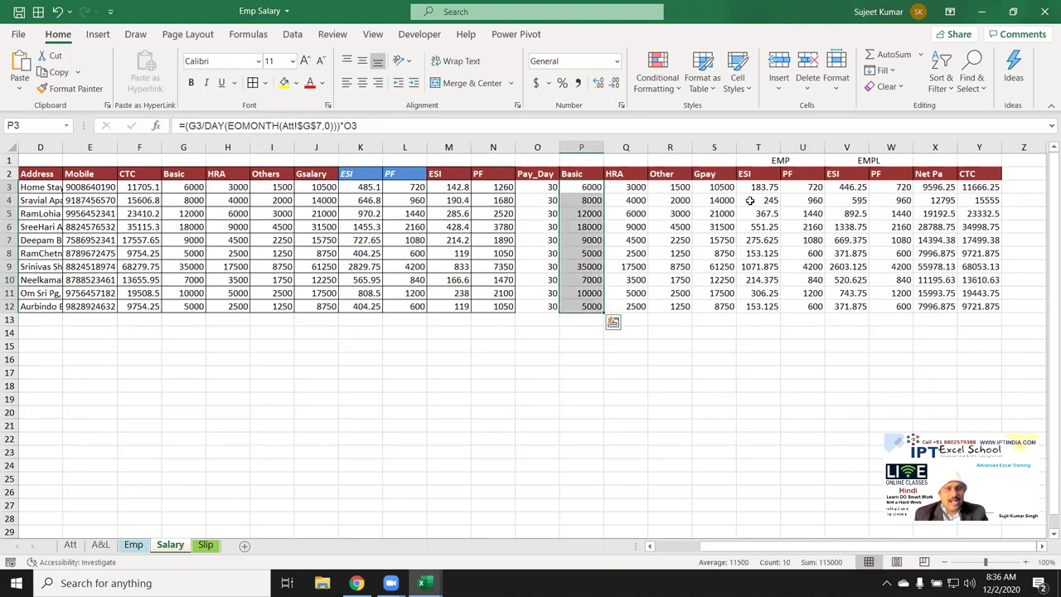
key("ctrl+Left")
key("ctrl+shift+Down")
key("Return")
key("Return")
key("Return")
key("Return")
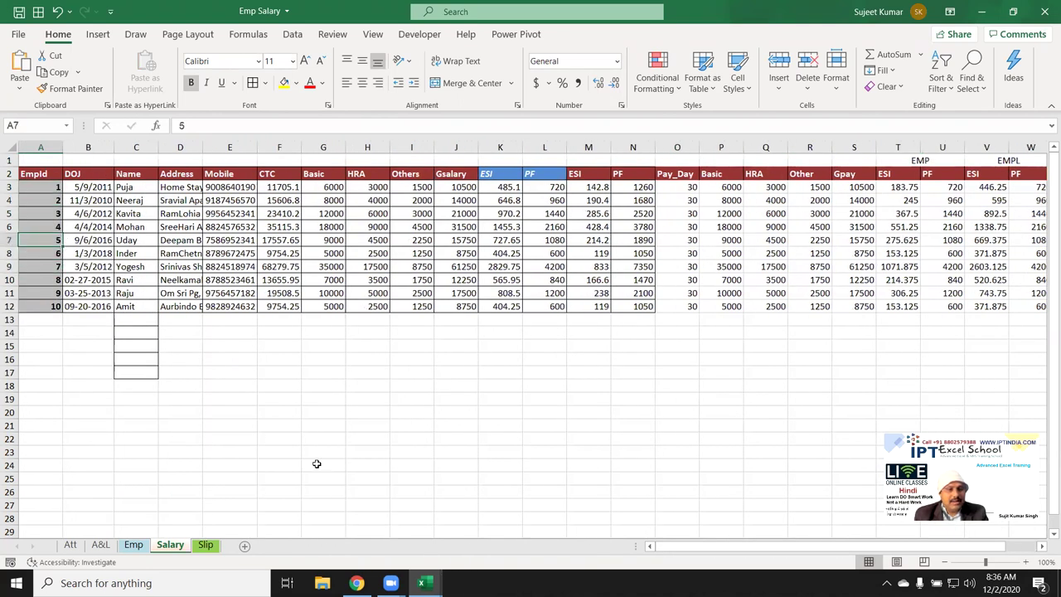
Start a new A&L leave entry with employee ID 5
left_click(101, 545)
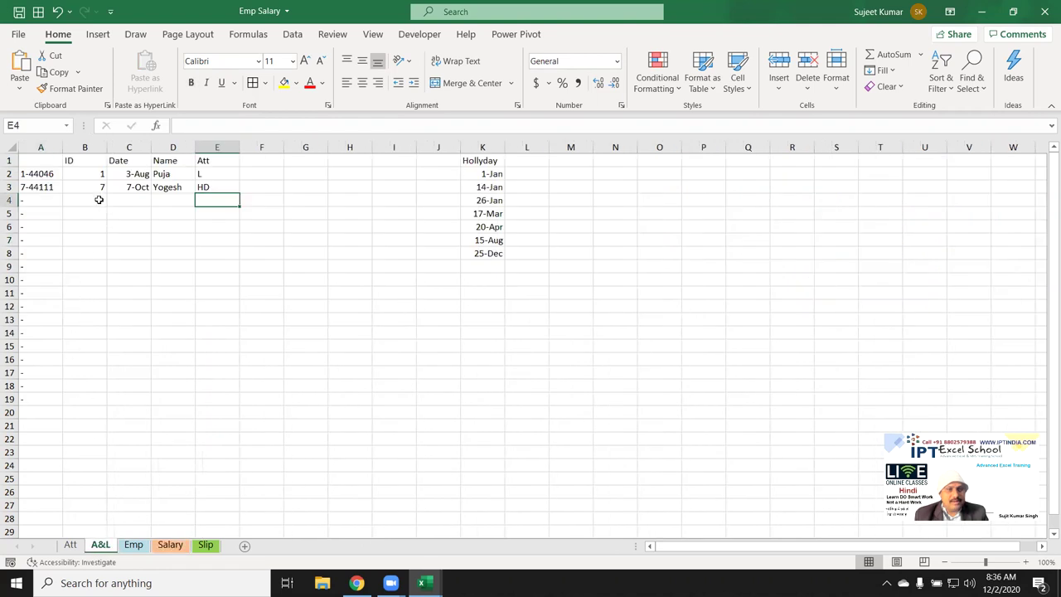
left_click(98, 200)
type("5")
key("Return")
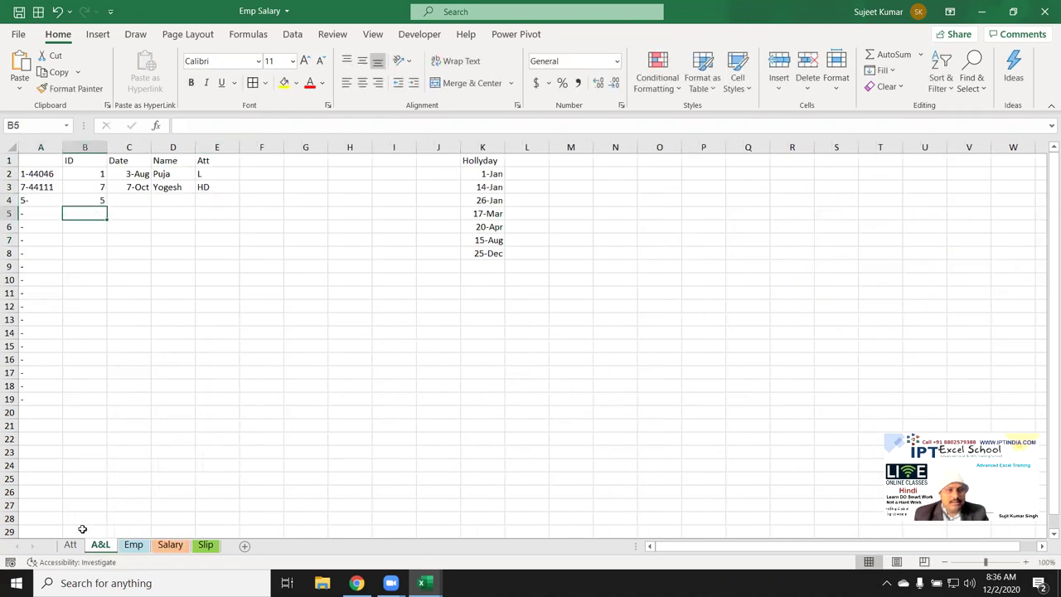
Check two daily attendance formulas on the Att sheet
left_click(70, 544)
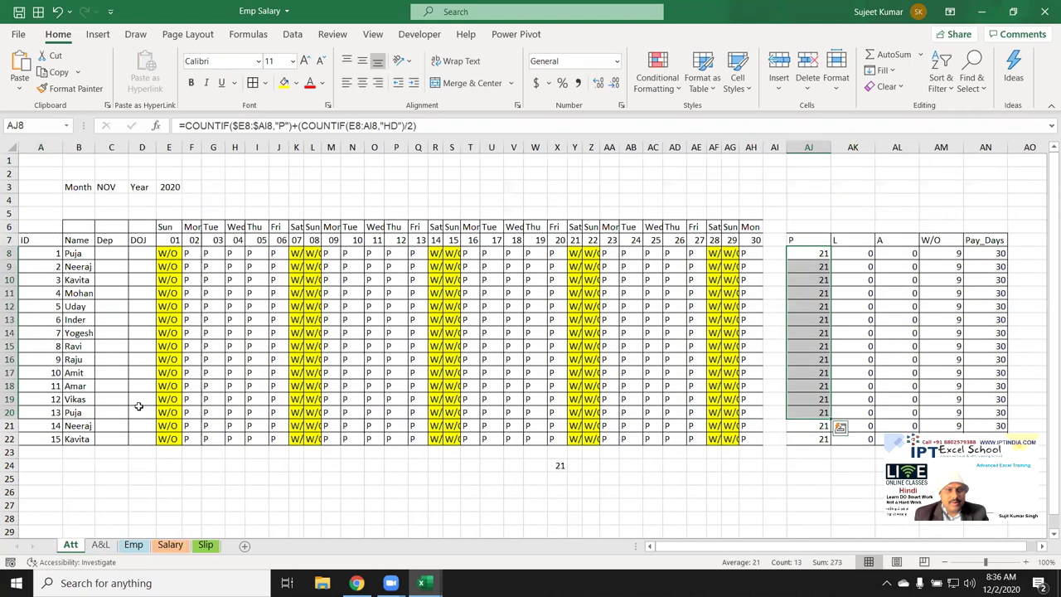
left_click(241, 251)
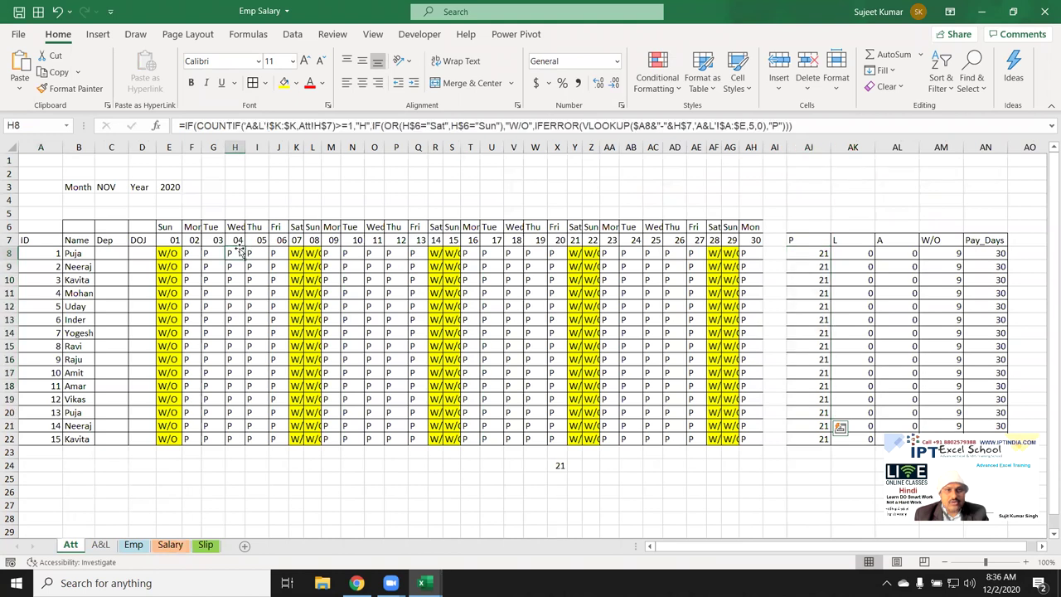
left_click(399, 253)
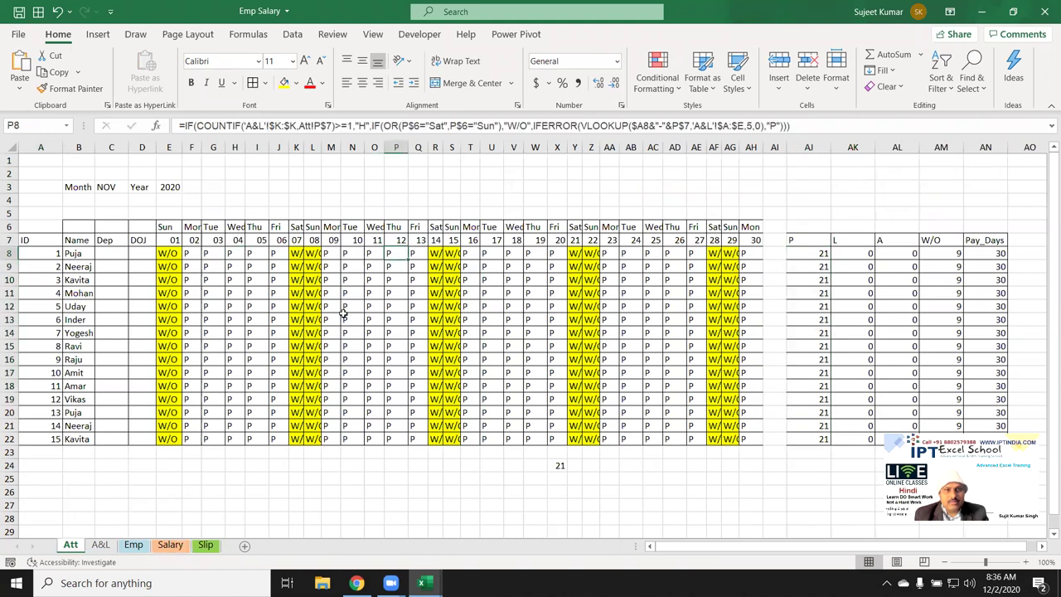
left_click(100, 546)
Enter the leave date as =C3+28, fill the name lookup down, and mark leave code L
key("Up")
key("Right")
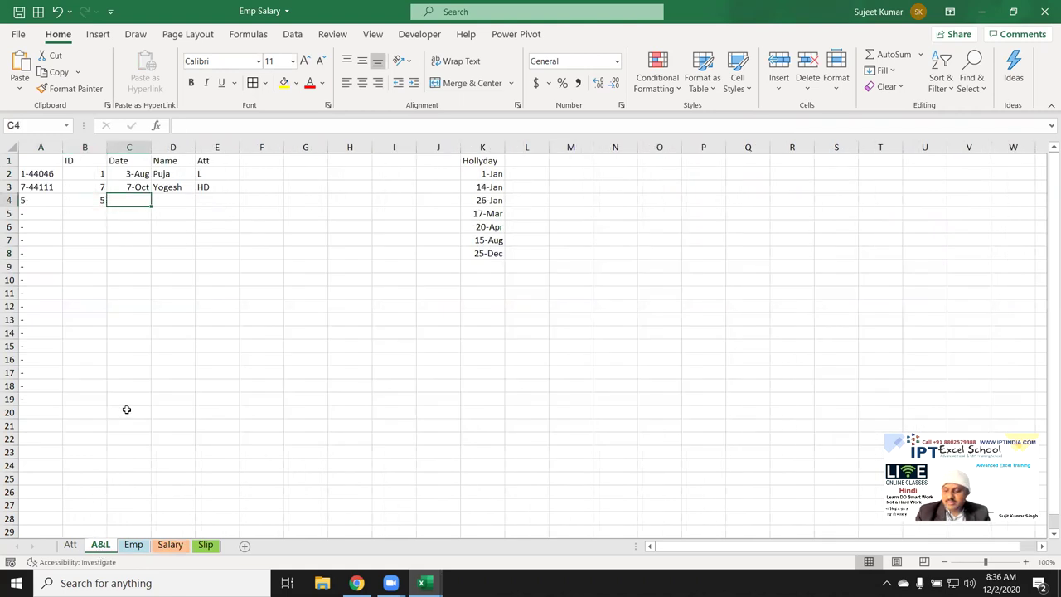
type("=C3+28")
key("Tab")
key("Up")
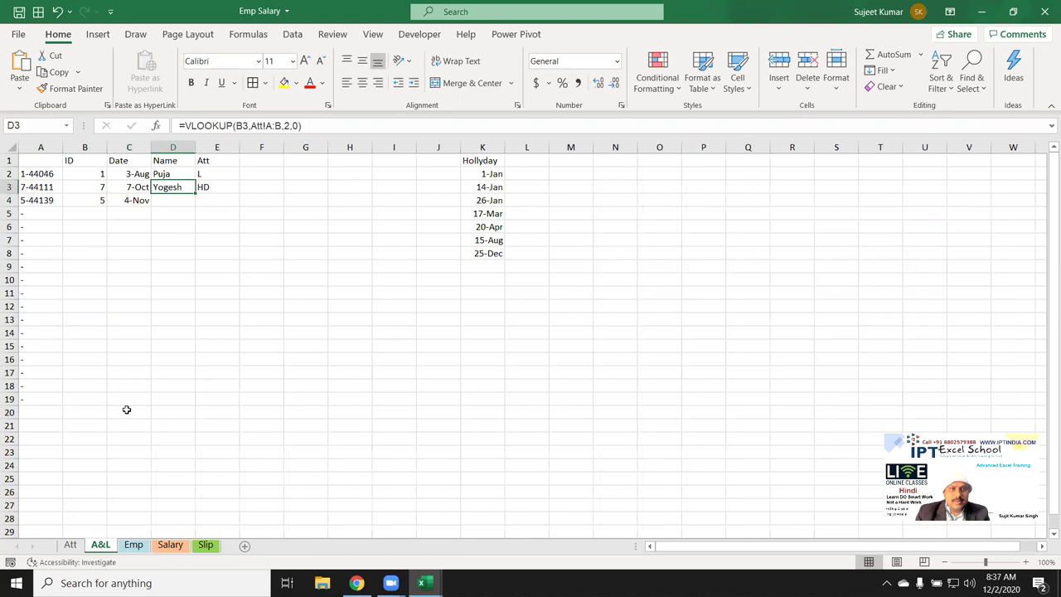
key("shift+Down")
key("shift+Down")
key("shift+Down")
key("shift+Down")
key("shift+Down")
key("ctrl+d")
key("Right")
key("Down")
type("L")
key("Return")
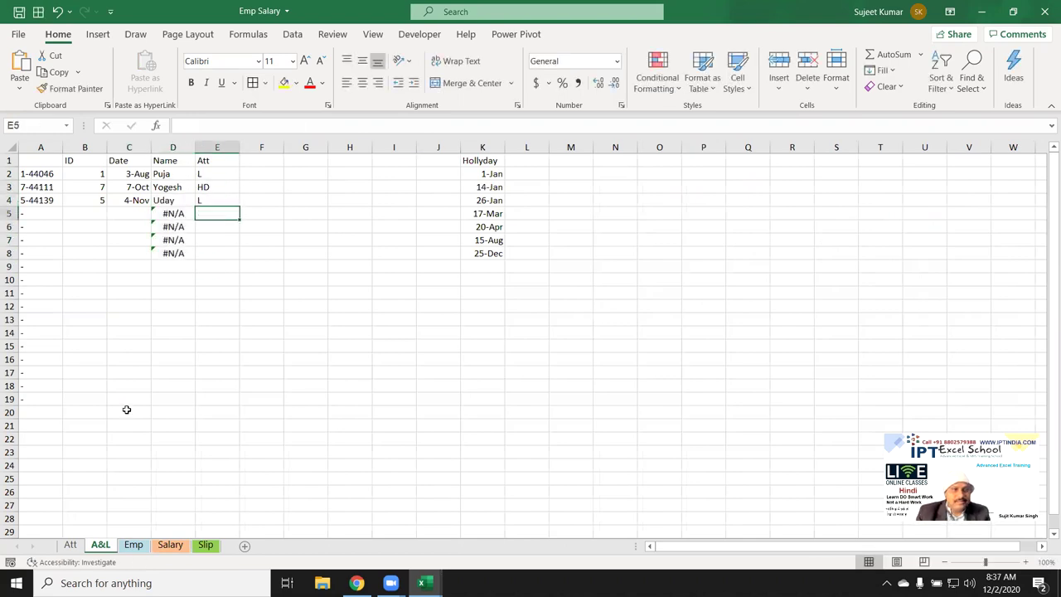
Re-enter the A&L record as ID 5, date 12-Nov, leave code L
key("Left")
key("Left")
key("Left")
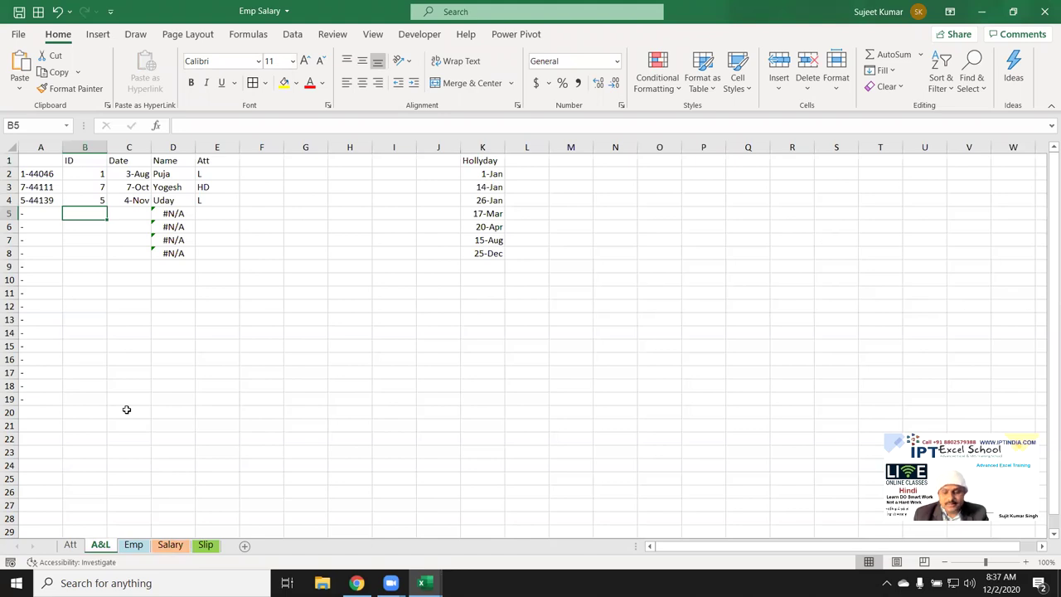
type("5")
key("Right")
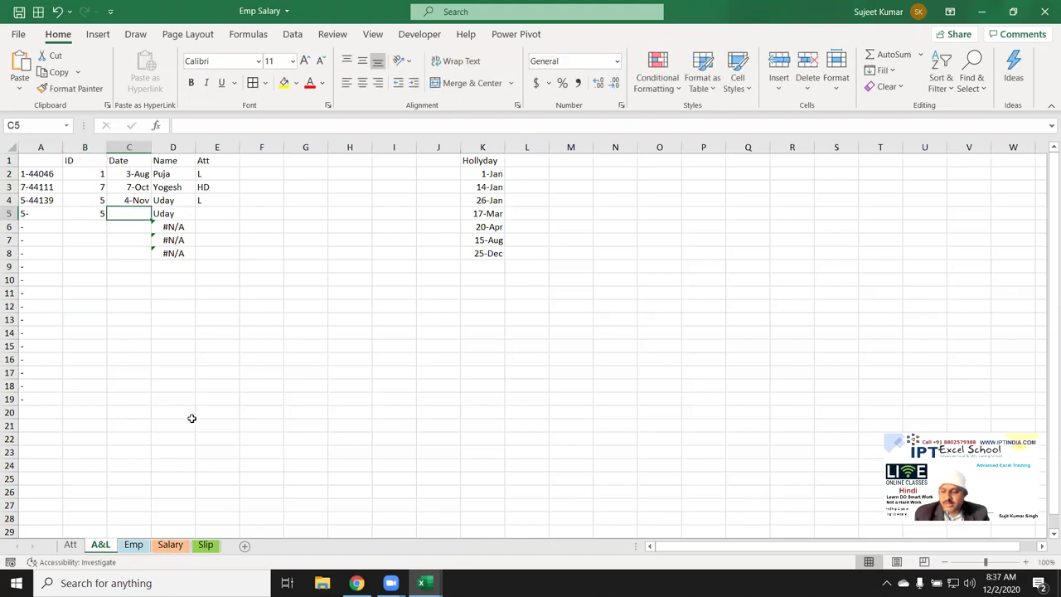
type("11/11")
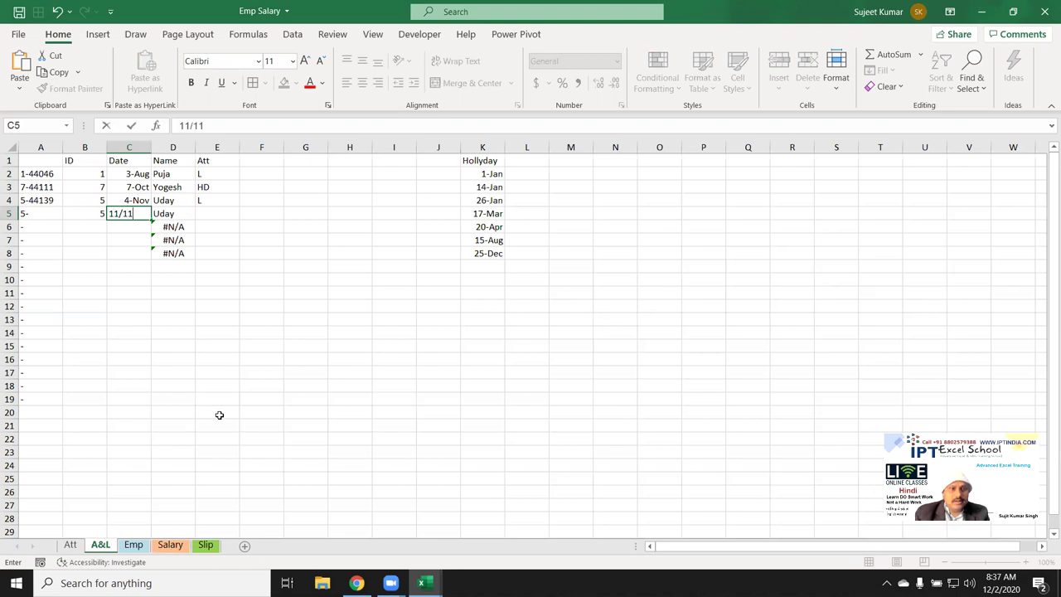
type("2")
key("Return")
key("Up")
key("Right")
key("Right")
type("L")
key("Return")
Review row 7 on Salary and the AK leave counts, including 2 days for ID 5, then open Emp
left_click(163, 546)
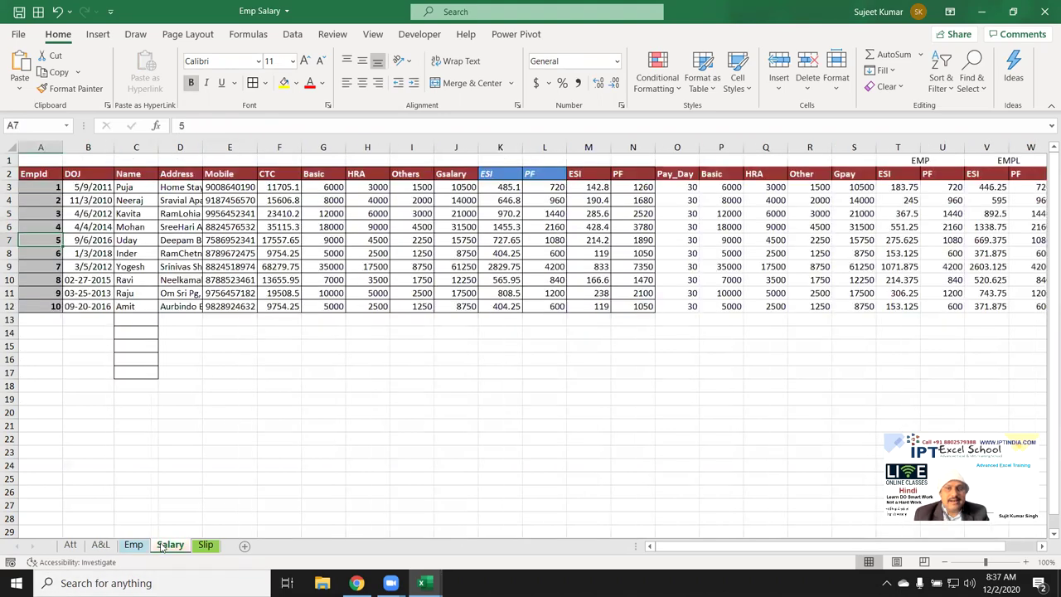
key("Right")
key("Right")
key("Right")
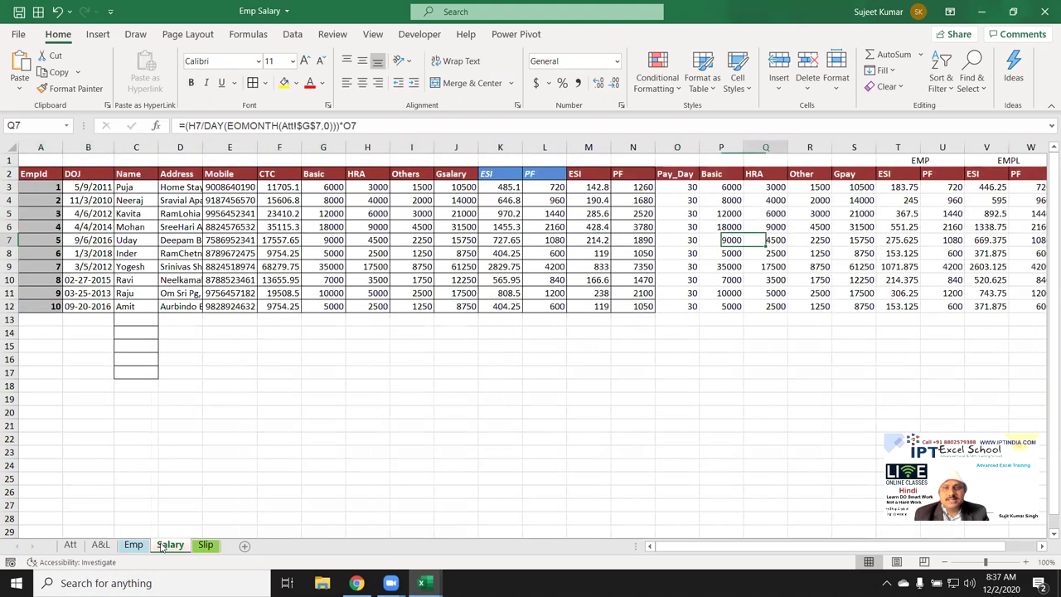
key("Left")
key("Left")
key("Left")
key("Left")
key("Left")
key("Left")
key("Left")
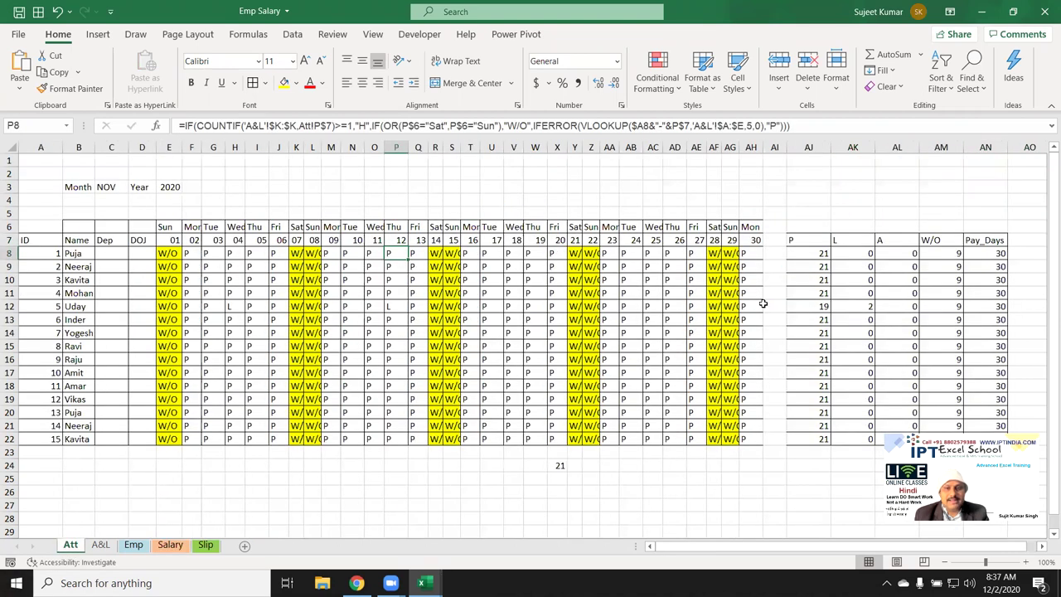
left_click(845, 258)
key("Up")
key("Down")
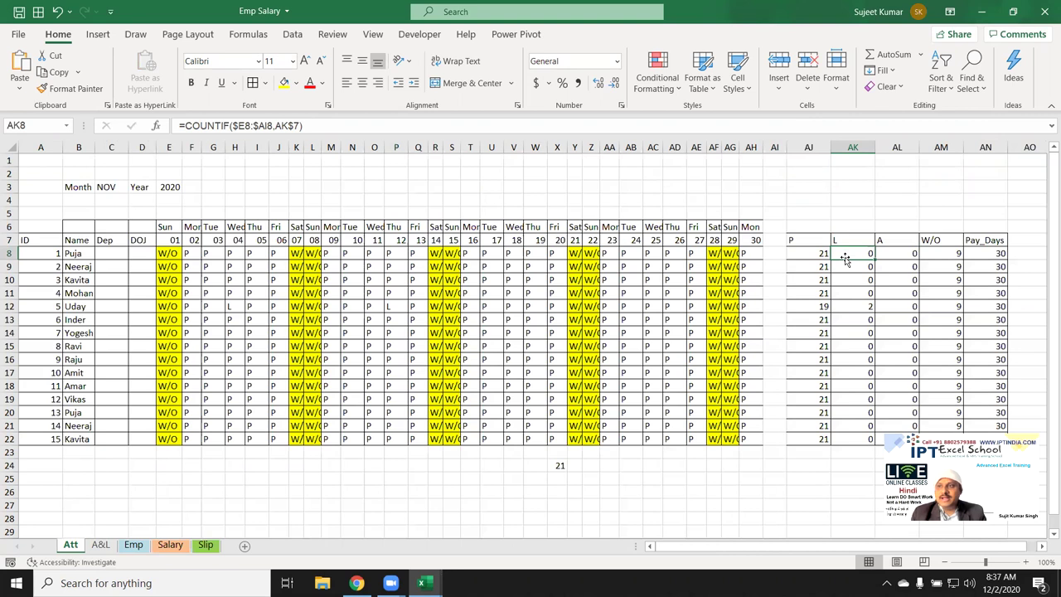
key("Down")
key("Down")
key("Down")
key("Down")
key("Down")
key("Down")
key("Down")
key("Down")
key("Down")
key("Down")
key("Down")
key("Down")
key("Down")
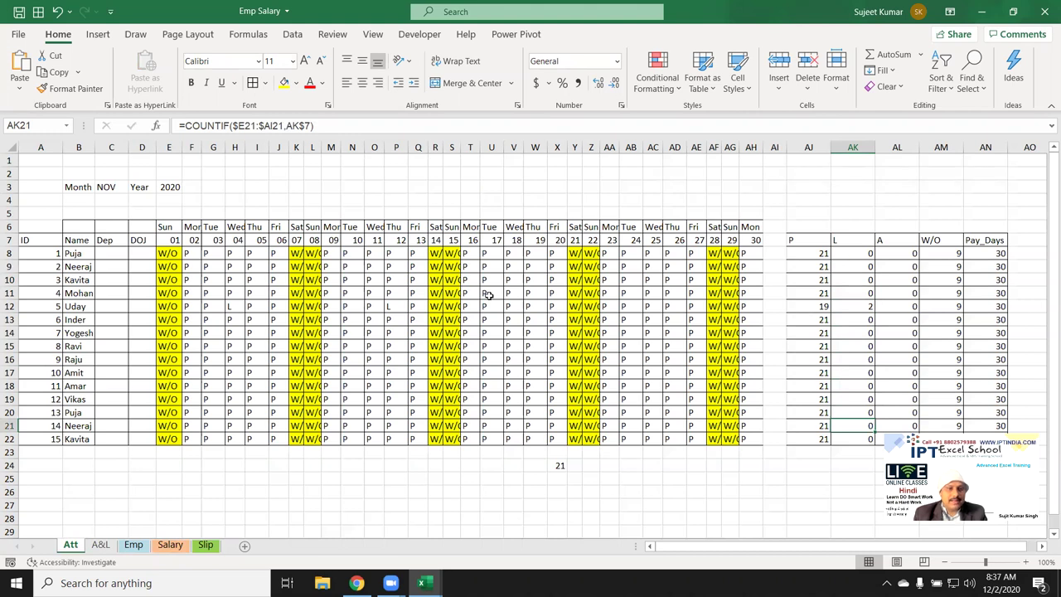
left_click(135, 548)
Type the heading 'Earn-Leave' in T1 of the Emp sheet
left_click(156, 230)
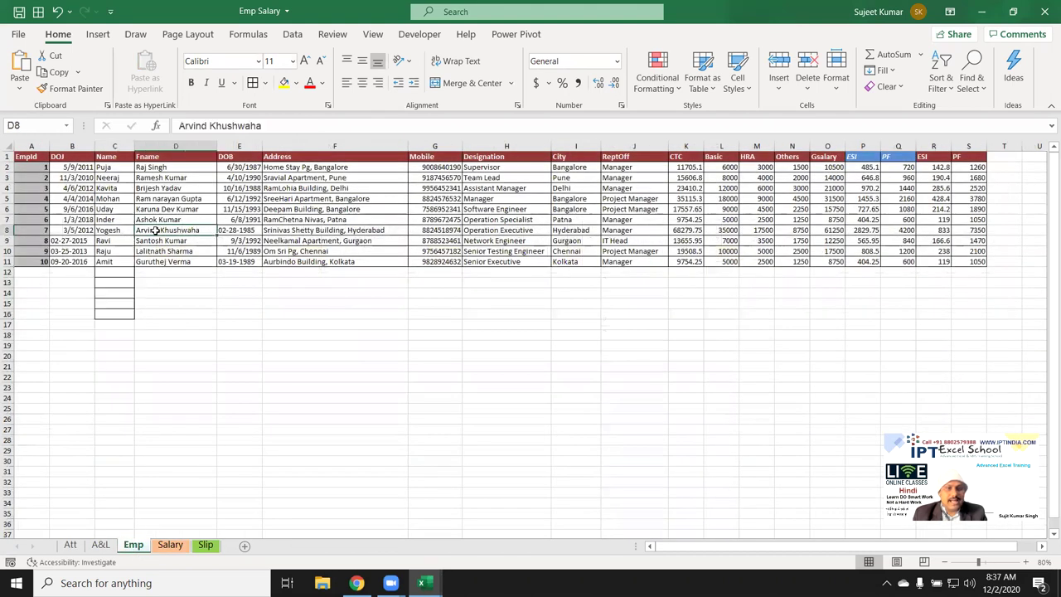
key("ctrl+Up")
key("Right")
key("Right")
key("Right")
key("Right")
key("Right")
key("Right")
key("Right")
key("Right")
key("Left")
key("Left")
key("Left")
key("Left")
type("Earn-Leave")
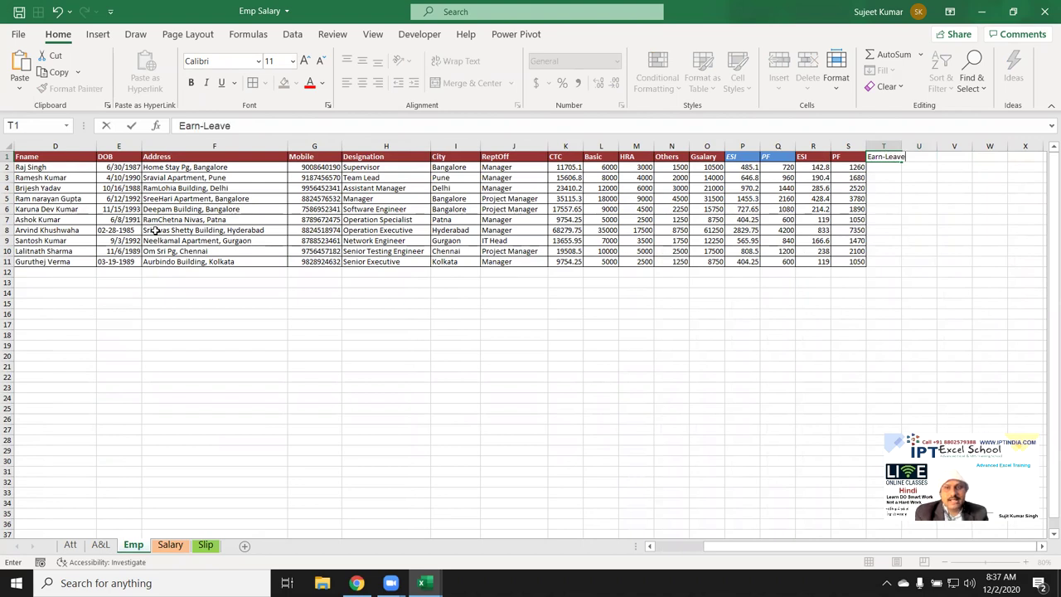
key("Return")
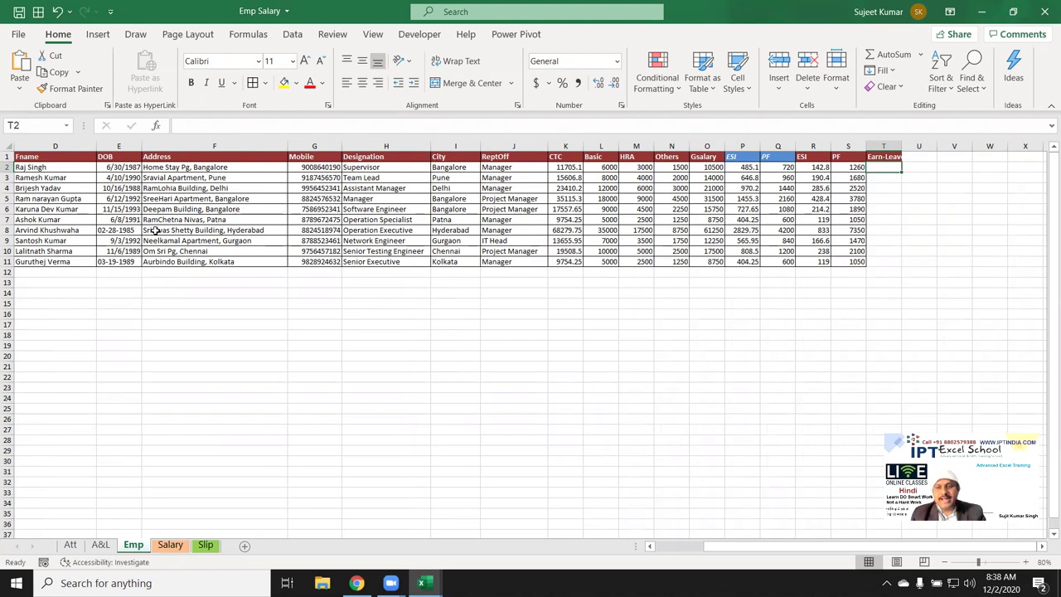
Test =21/12 (giving 1.75) in E26, then clear it
left_click(123, 419)
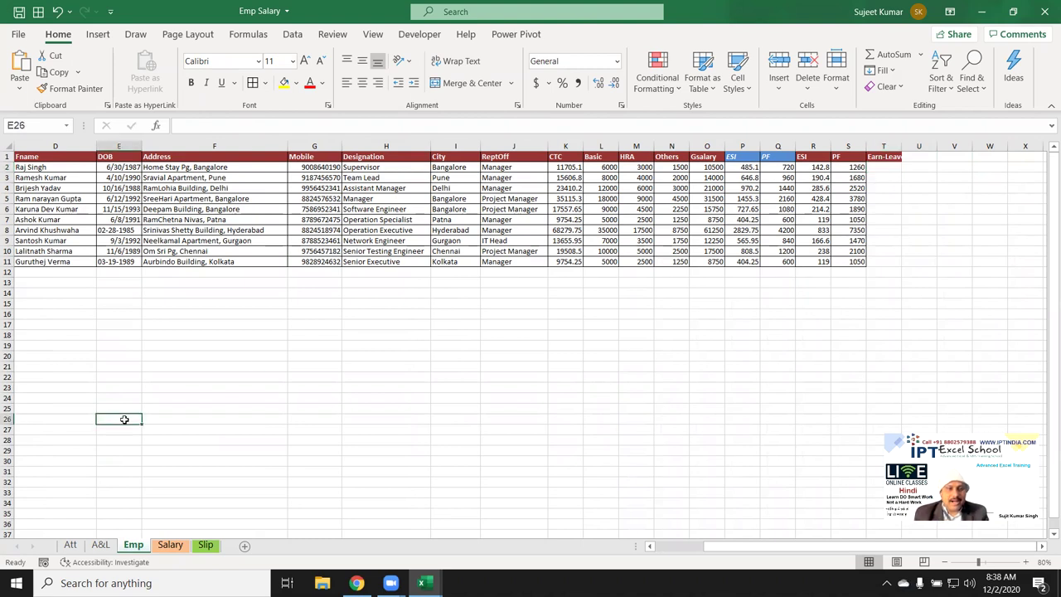
type("=")
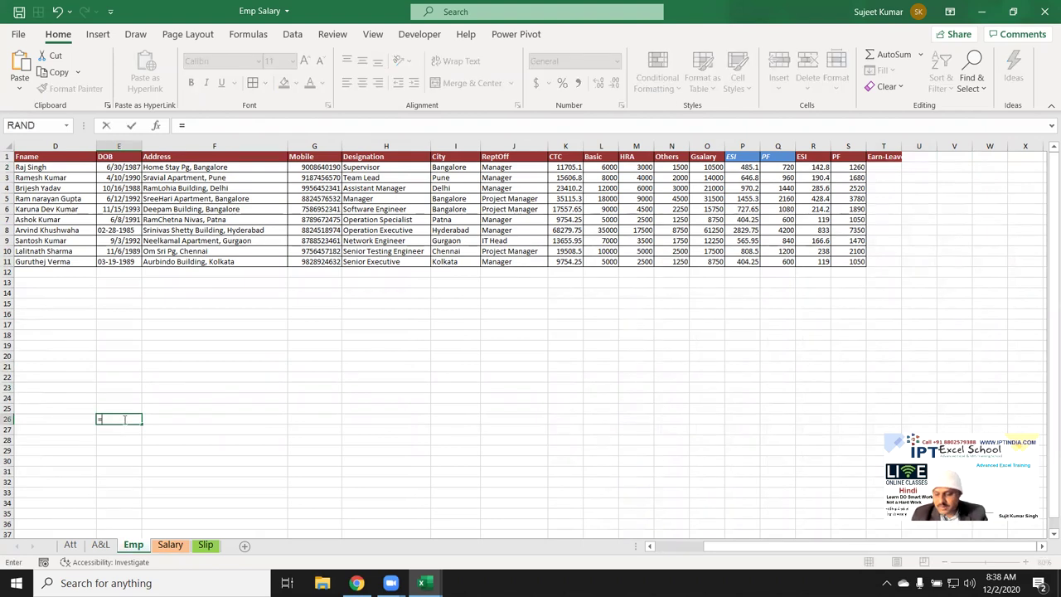
type("21/1")
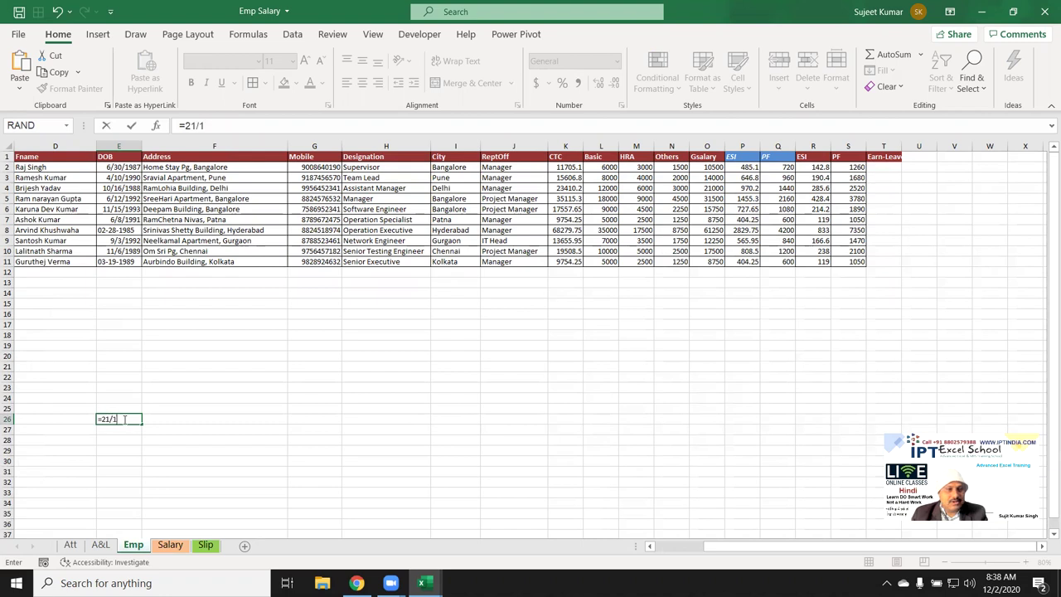
type("2")
key("Return")
left_click(125, 419)
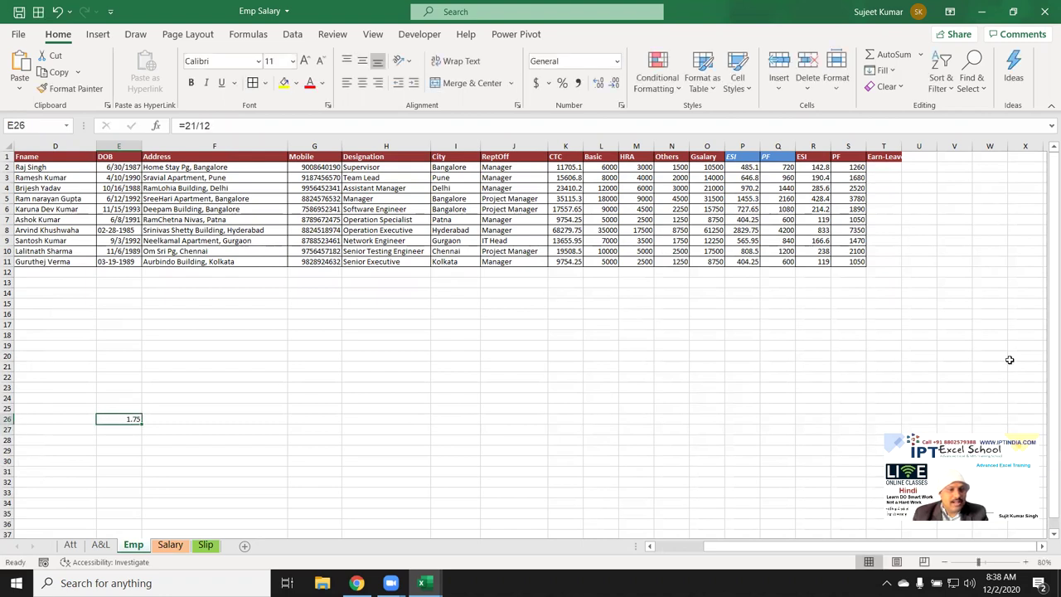
key("Delete")
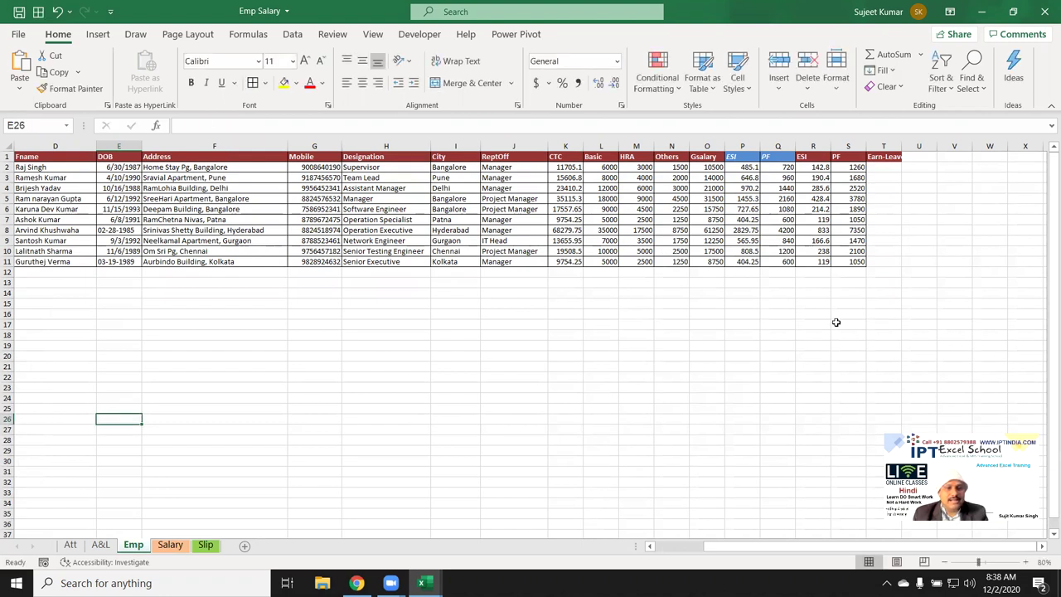
Enter =DATEDIF(1/1/2020,TODAY(),"M") in T2
left_click(894, 167)
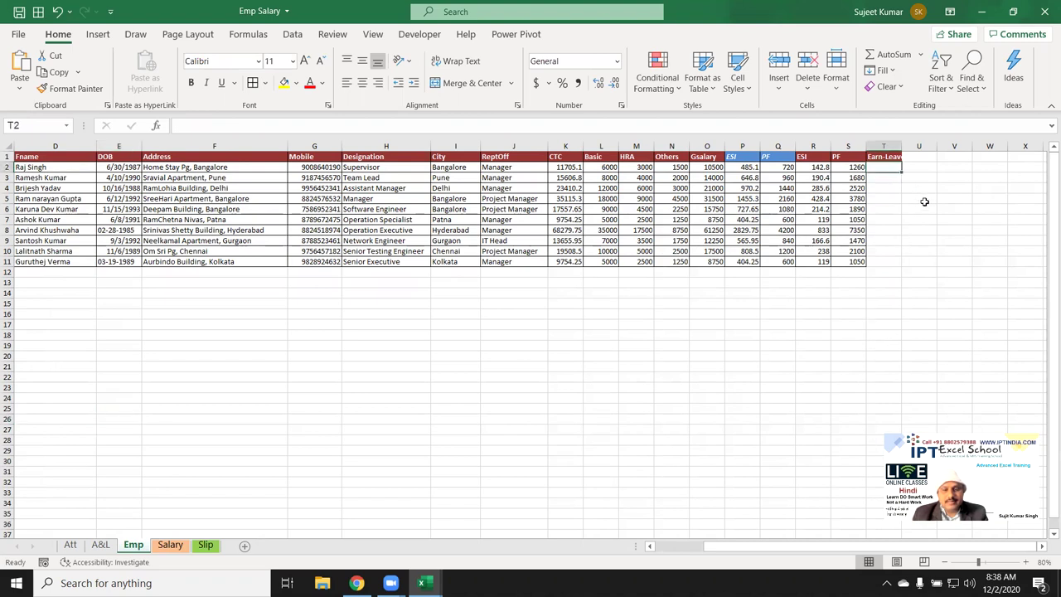
type("=")
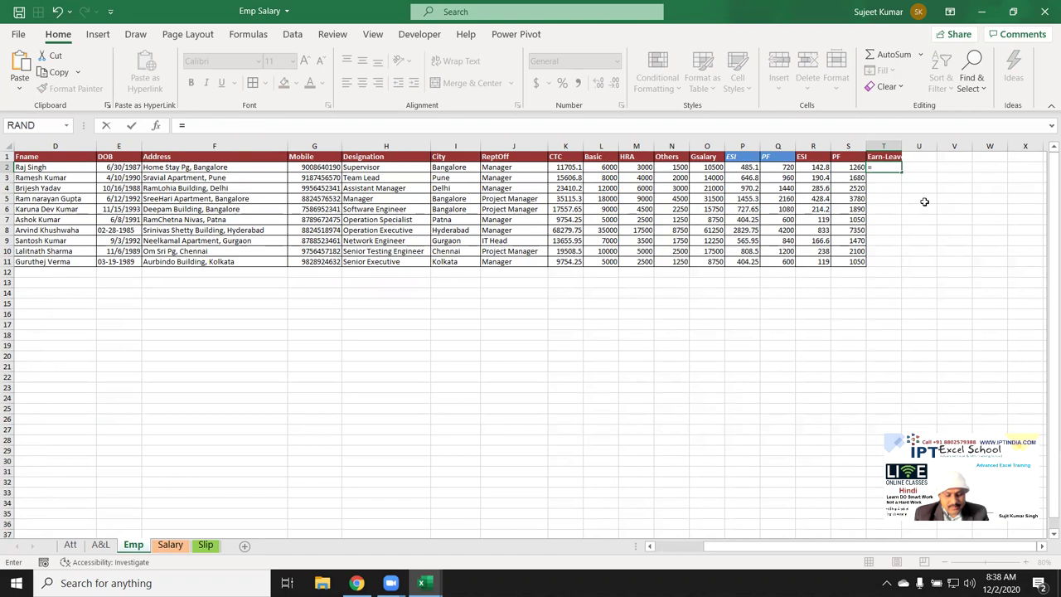
type("date")
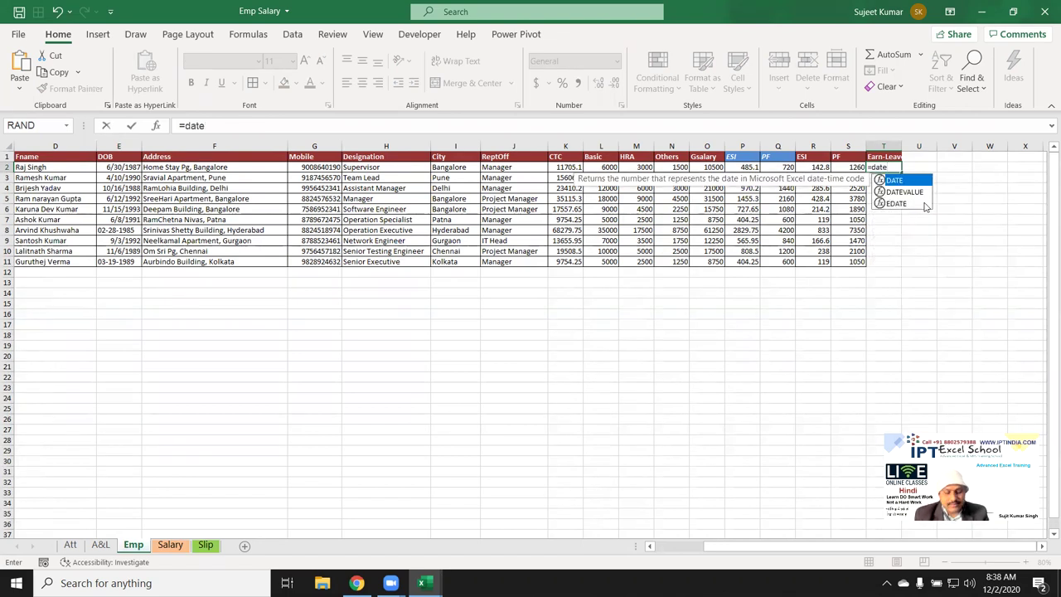
type("edif")
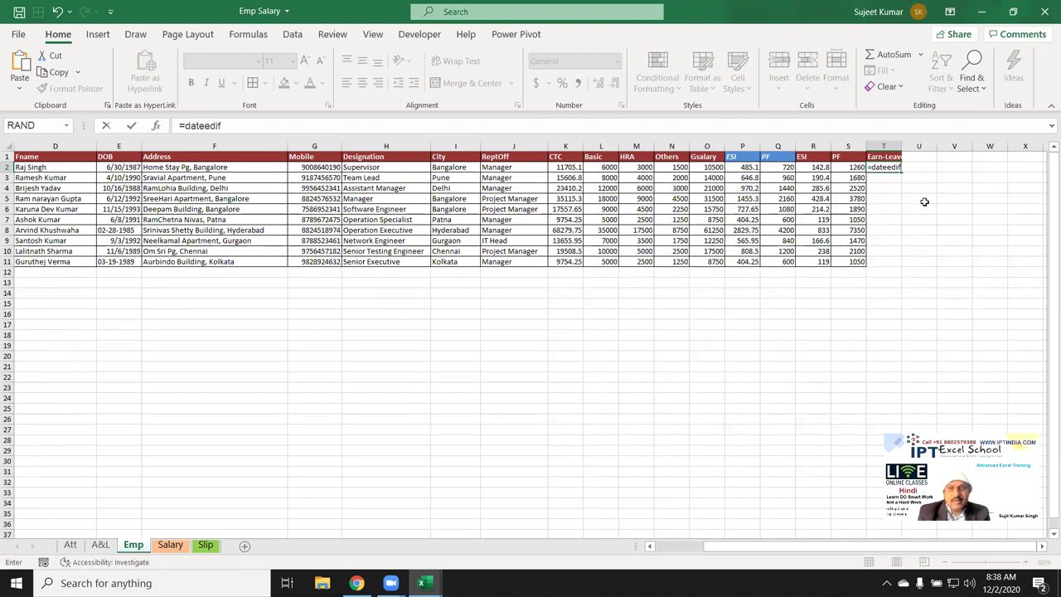
type("(")
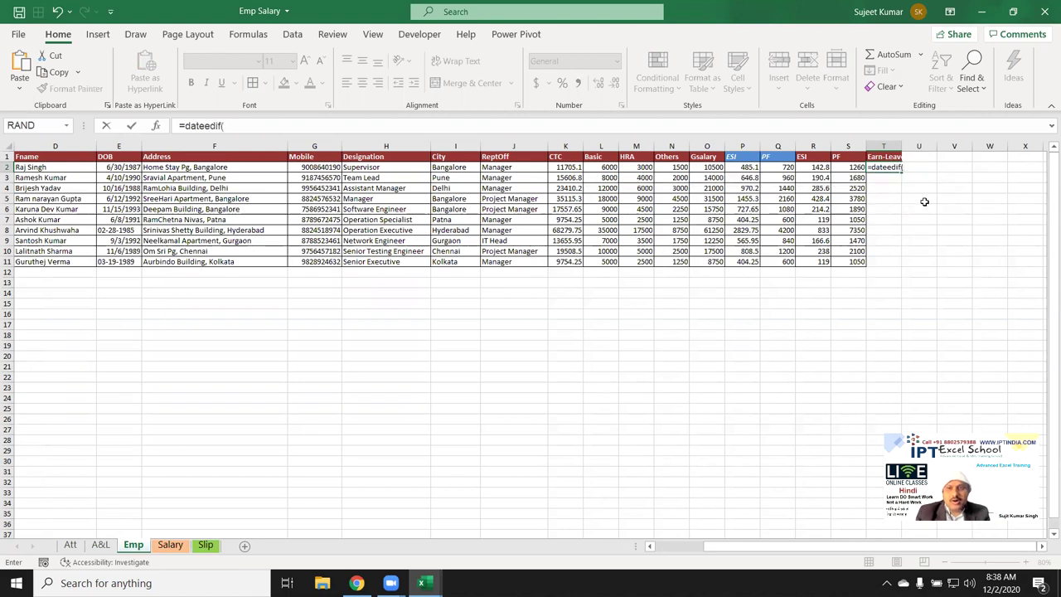
key("BackSpace")
key("BackSpace")
key("BackSpace")
key("BackSpace")
key("BackSpace")
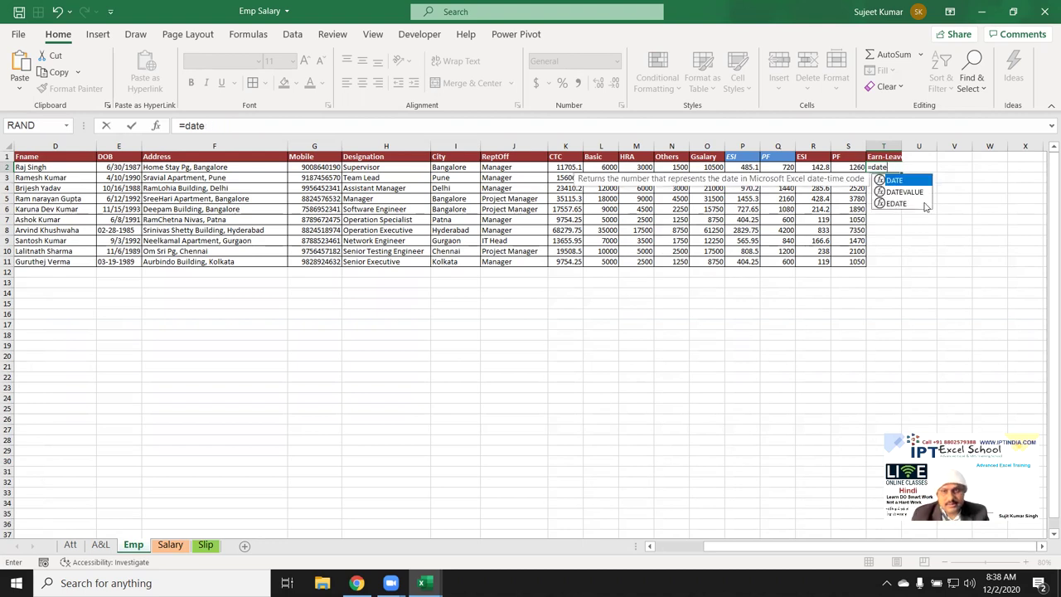
type("dif(")
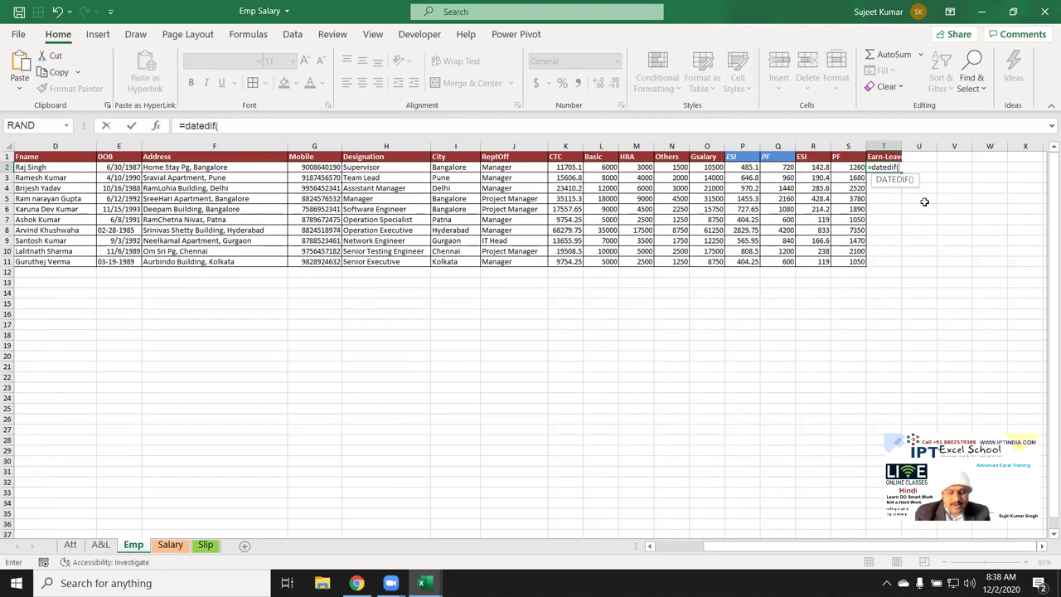
type("1/1/2")
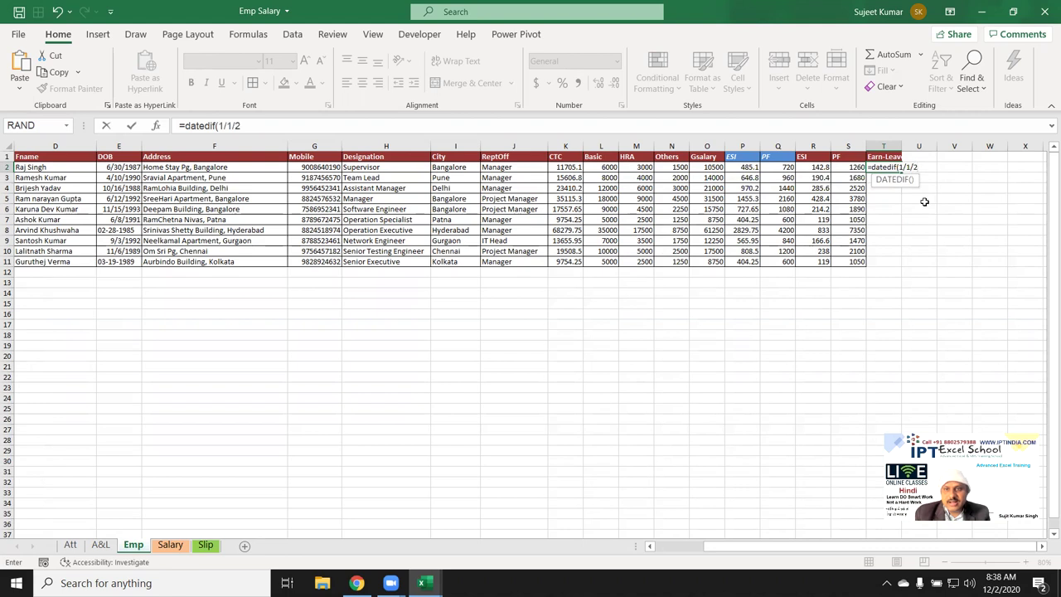
type("020,")
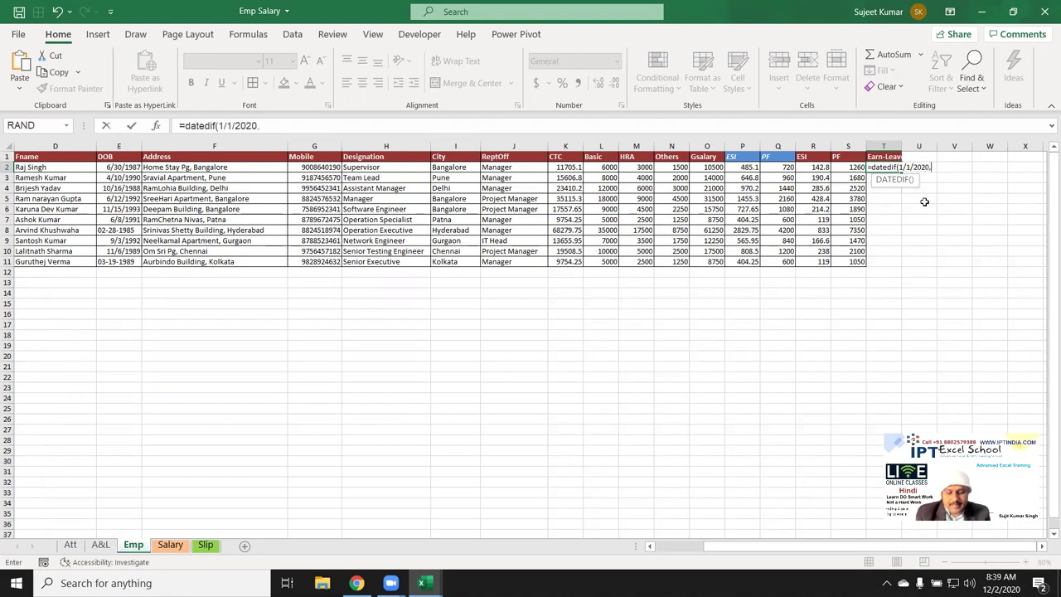
type("today")
key("Tab")
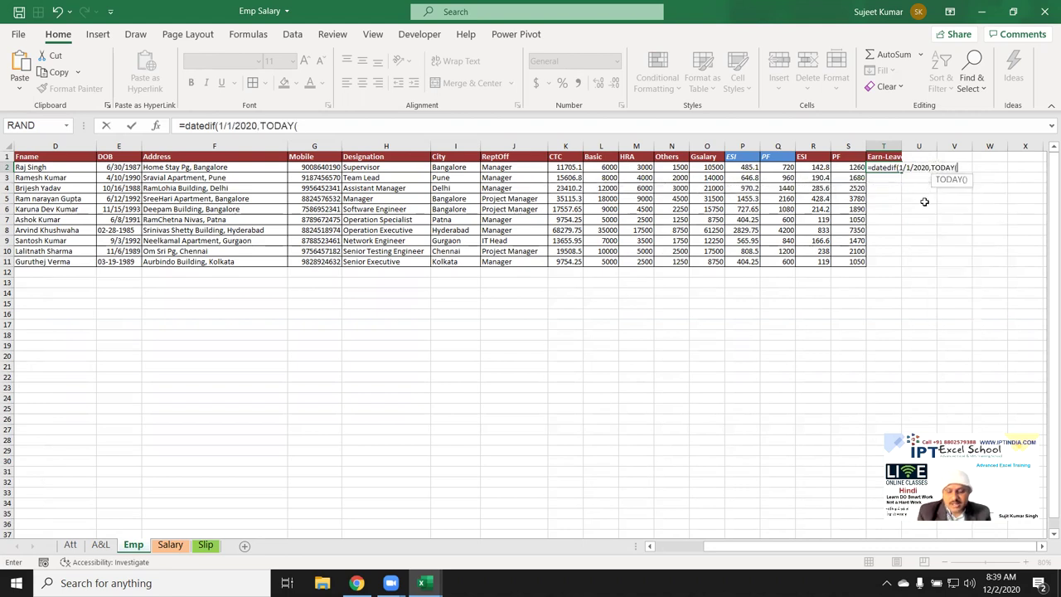
type("),\"")
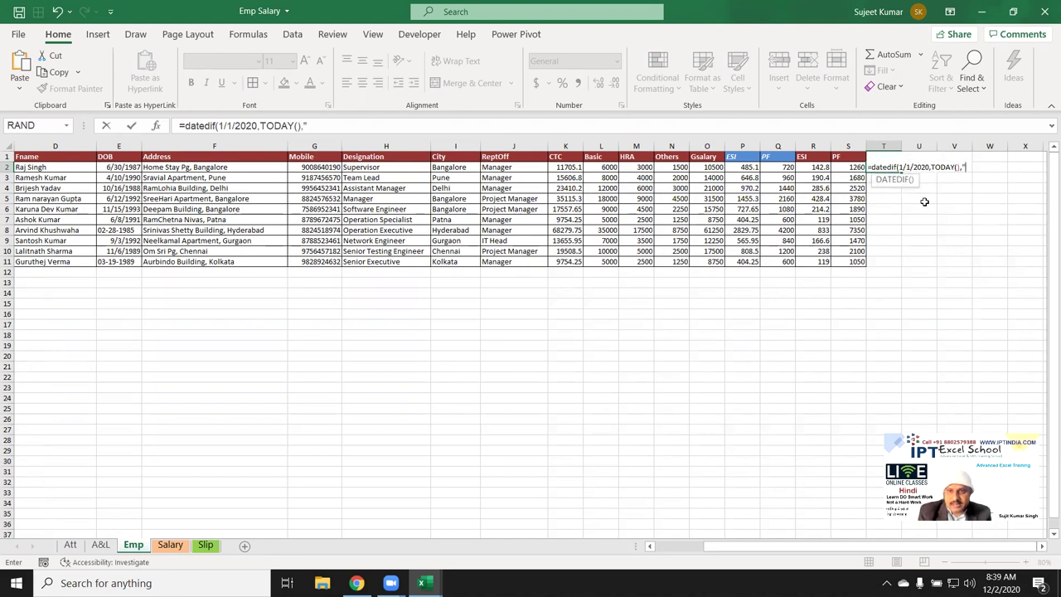
type("M\"")
key("Return")
key("Up")
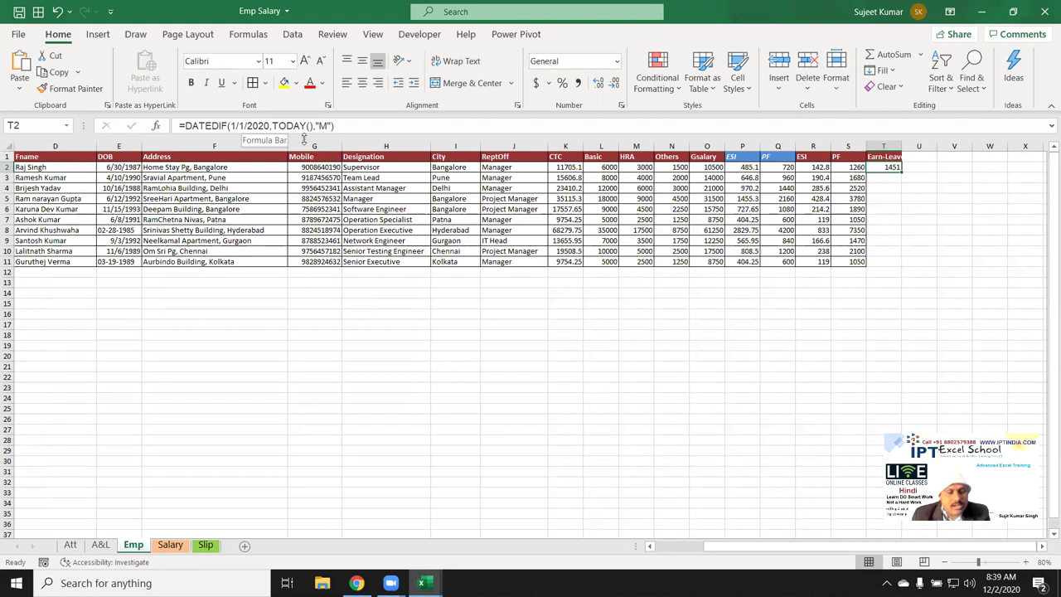
Quote the "1/1/2020" date in the T2 formula and multiply the month count by 1.75
left_click(232, 125)
type("\"")
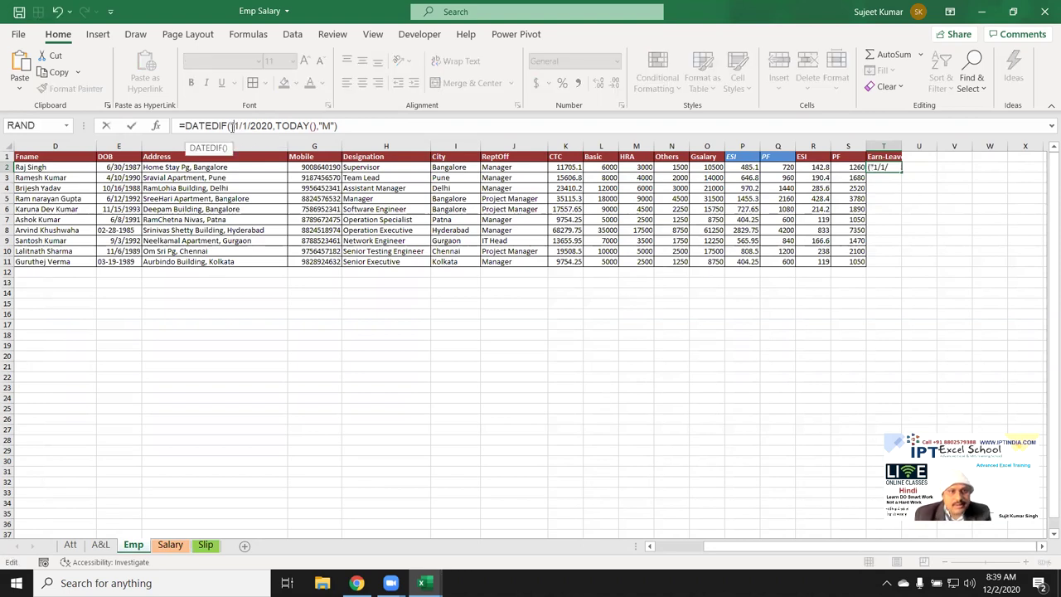
key("Right")
key("Right")
key("Right")
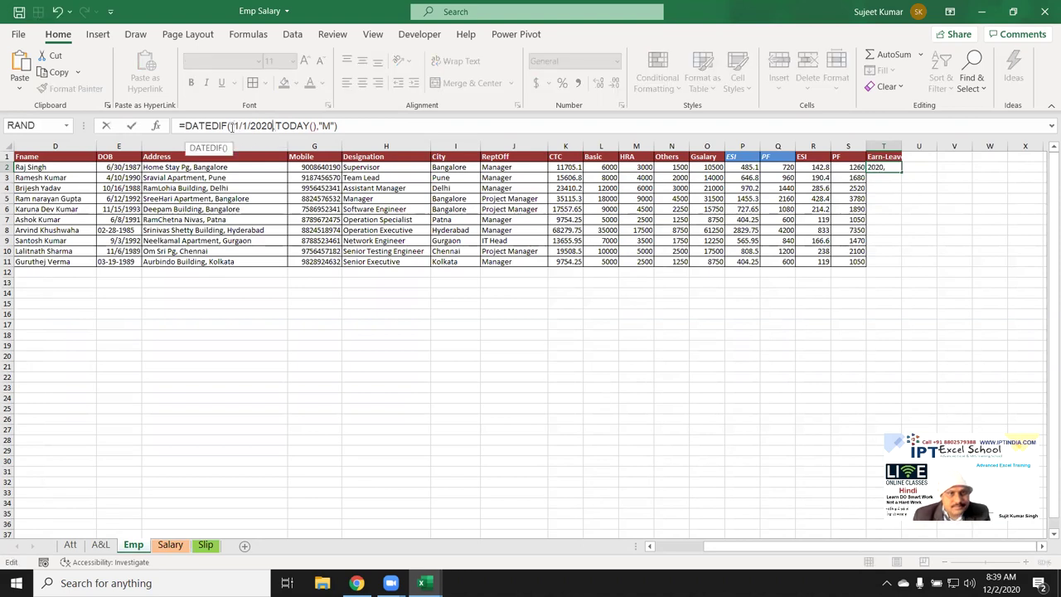
type("\"")
key("Return")
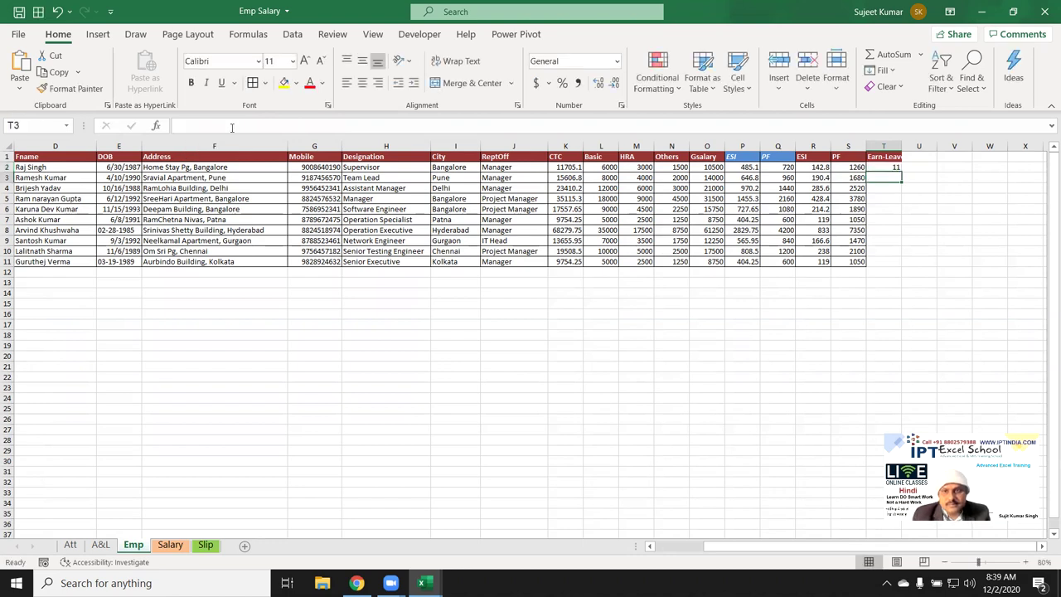
left_click(232, 126)
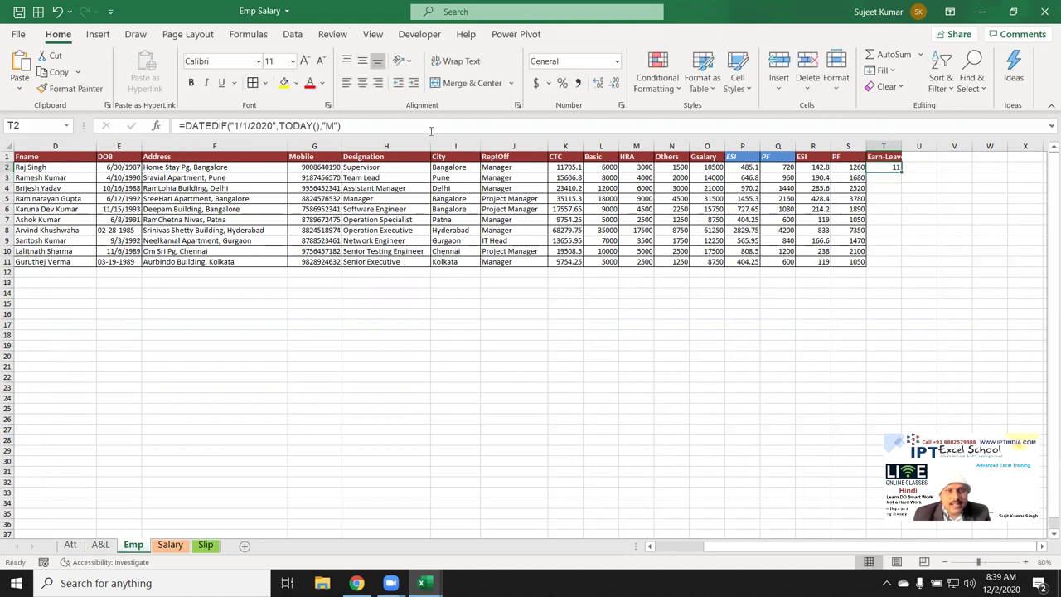
type("*1.25")
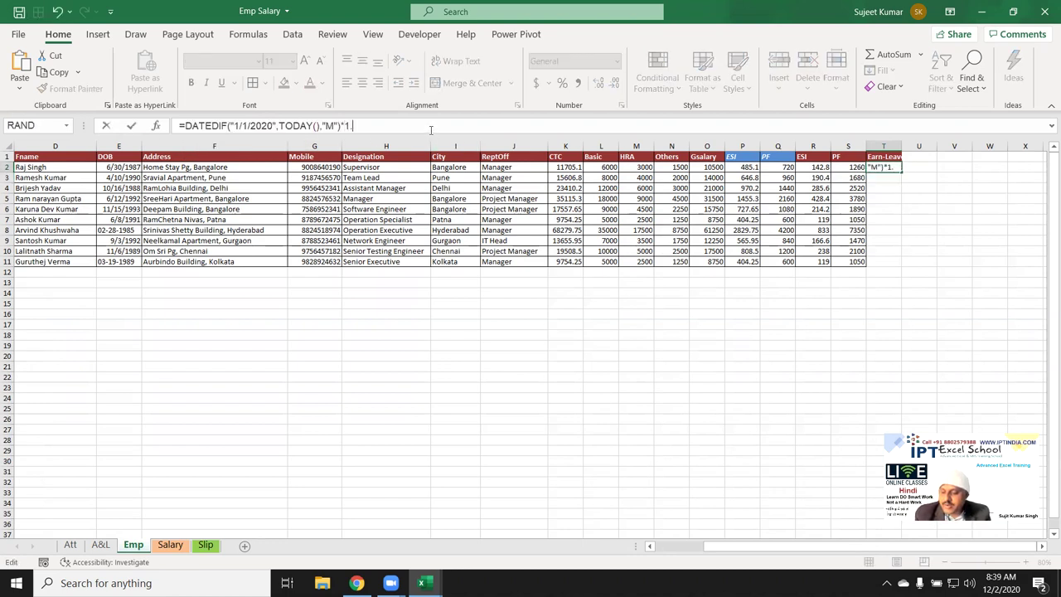
key("Return")
key("Up")
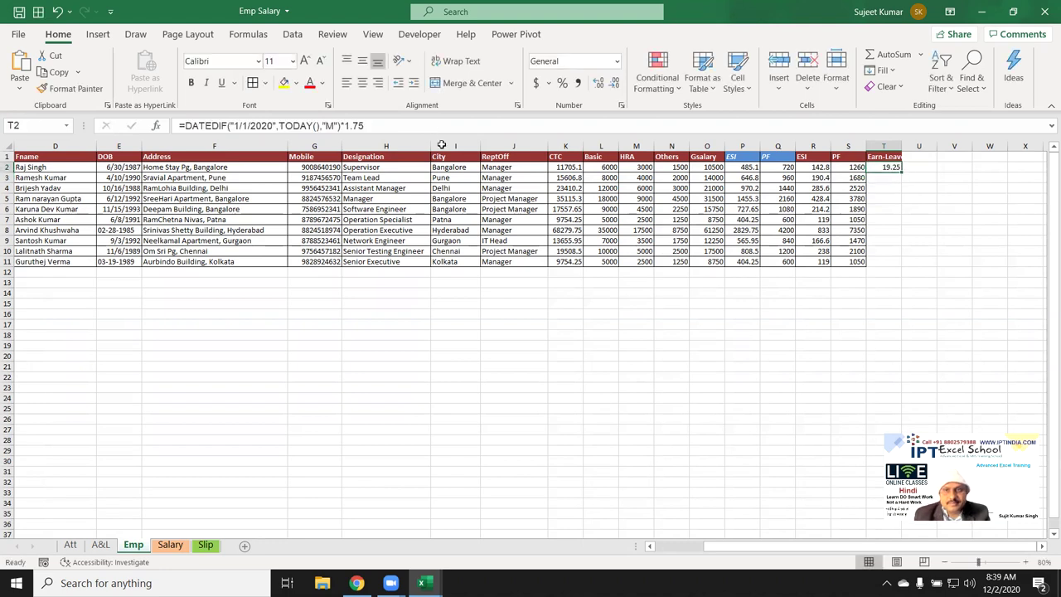
Wrap the T2 formula in ROUNDDOWN(...,0) so it shows 19
left_click(187, 126)
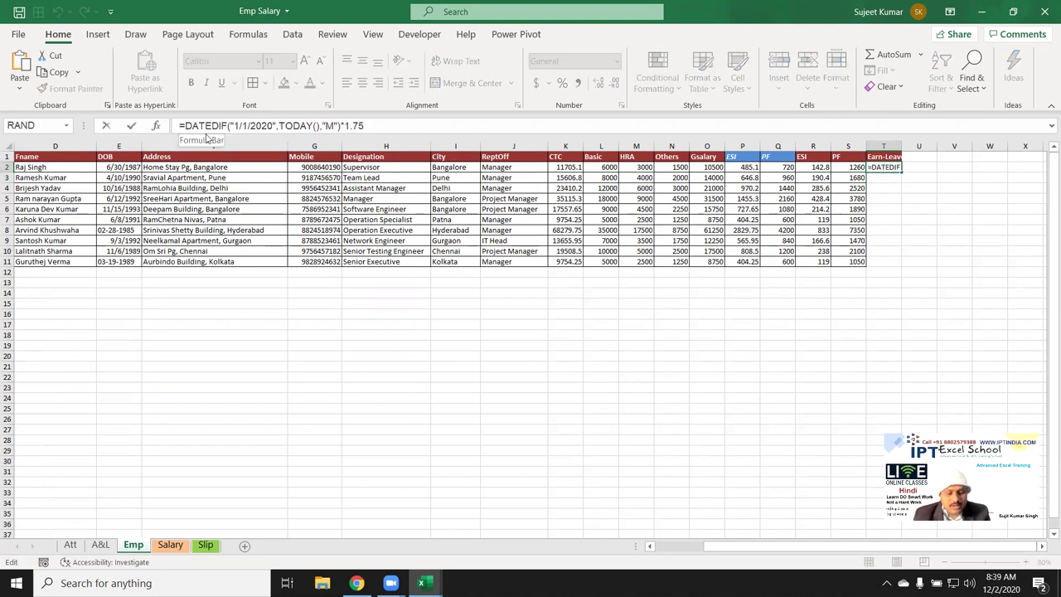
type("ro")
key("Down")
key("Down")
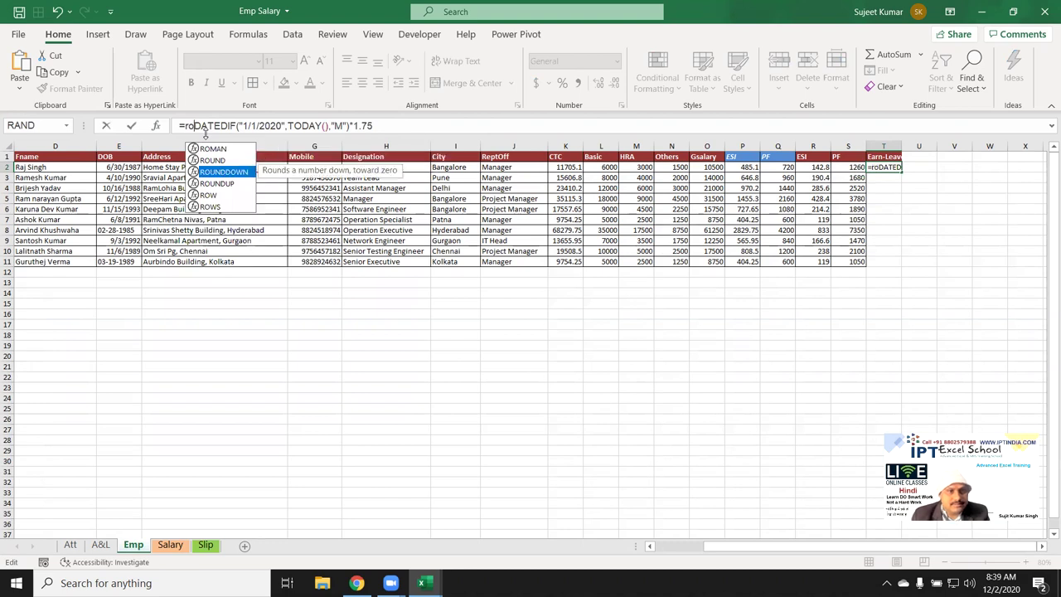
key("Tab")
left_click(438, 126)
type(",0")
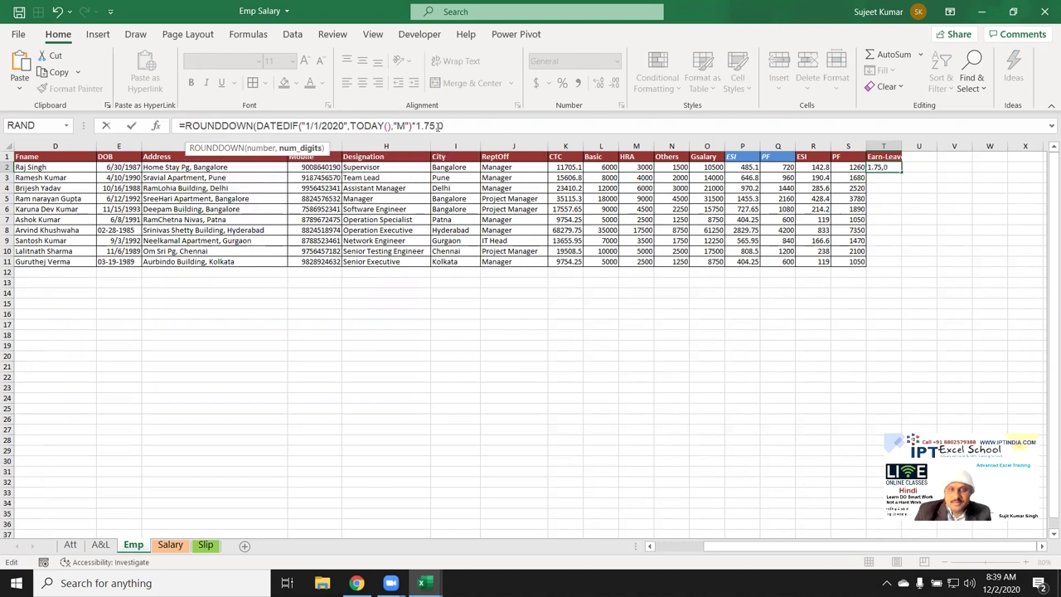
type(")")
key("ctrl+Return")
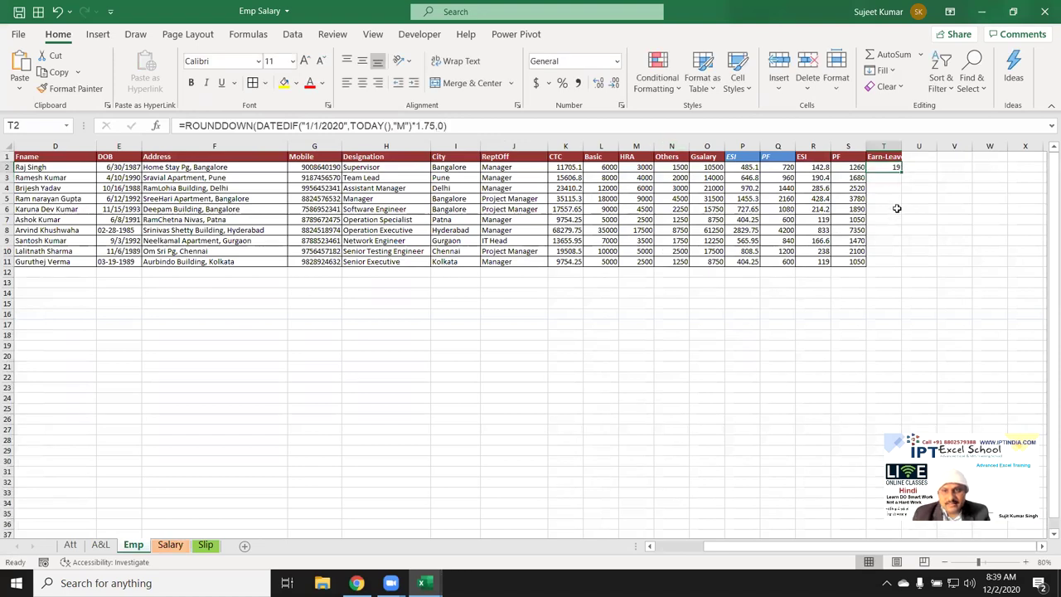
Fill the Earn-Leave formula down to T11 and check the copied cells
double_click(902, 172)
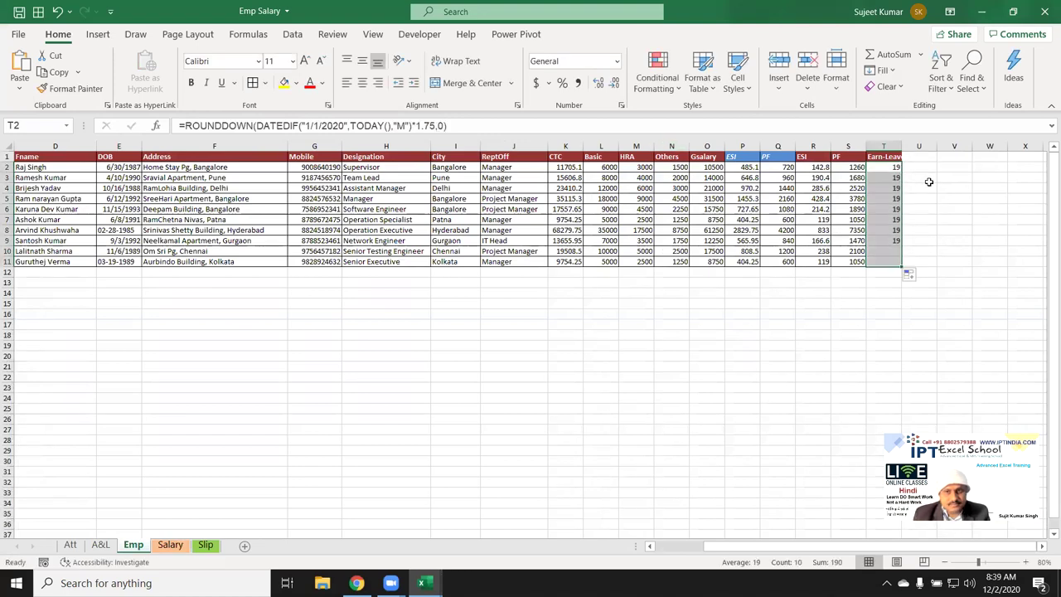
left_click(877, 178)
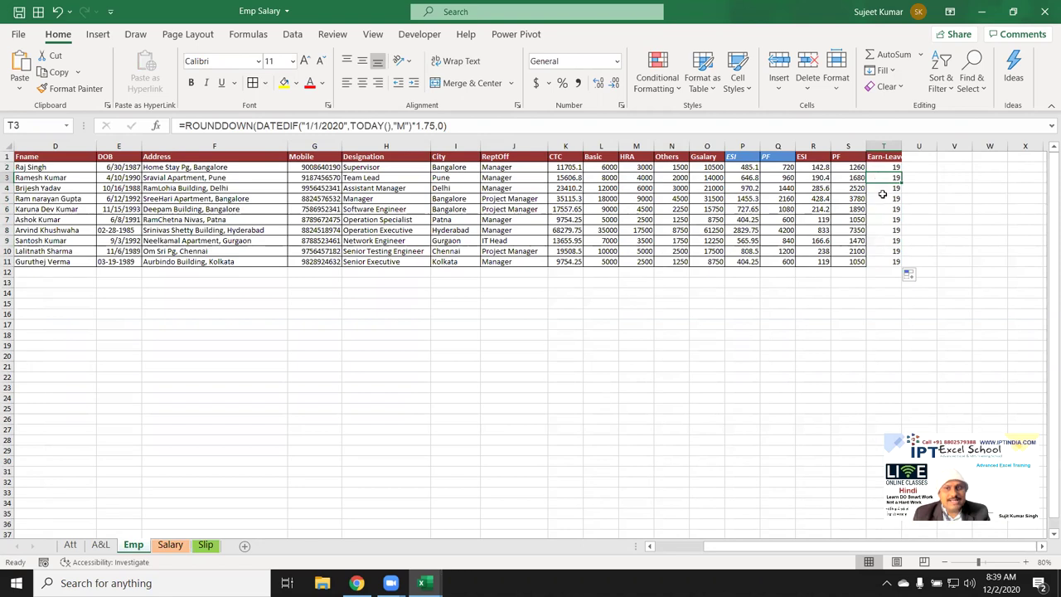
left_click_drag(884, 240, 885, 251)
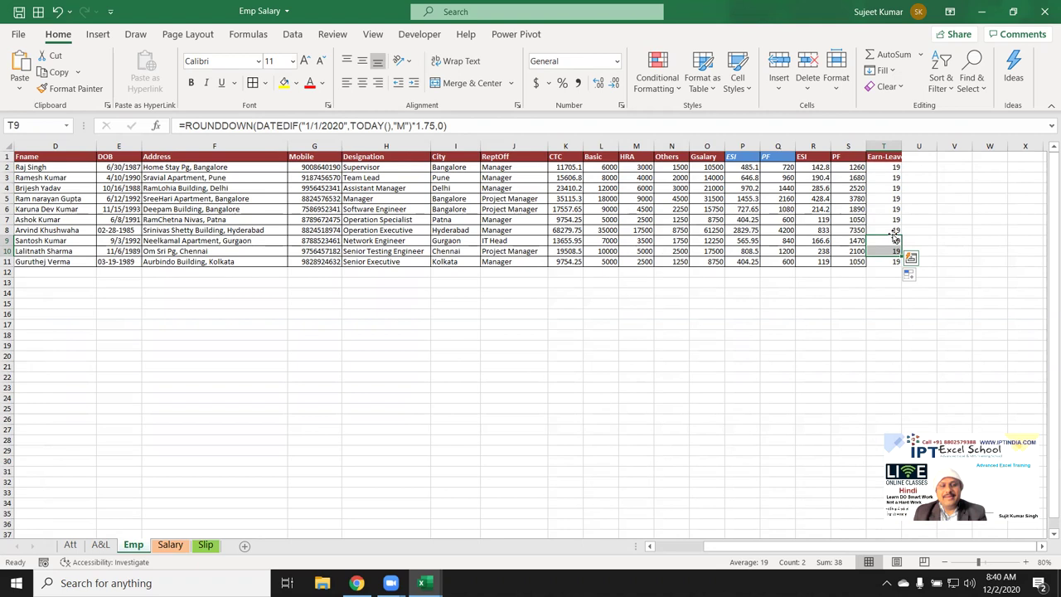
Inspect the AK8 leave-count and Pay_Days formulas on the Att sheet
left_click(71, 544)
left_click(839, 256)
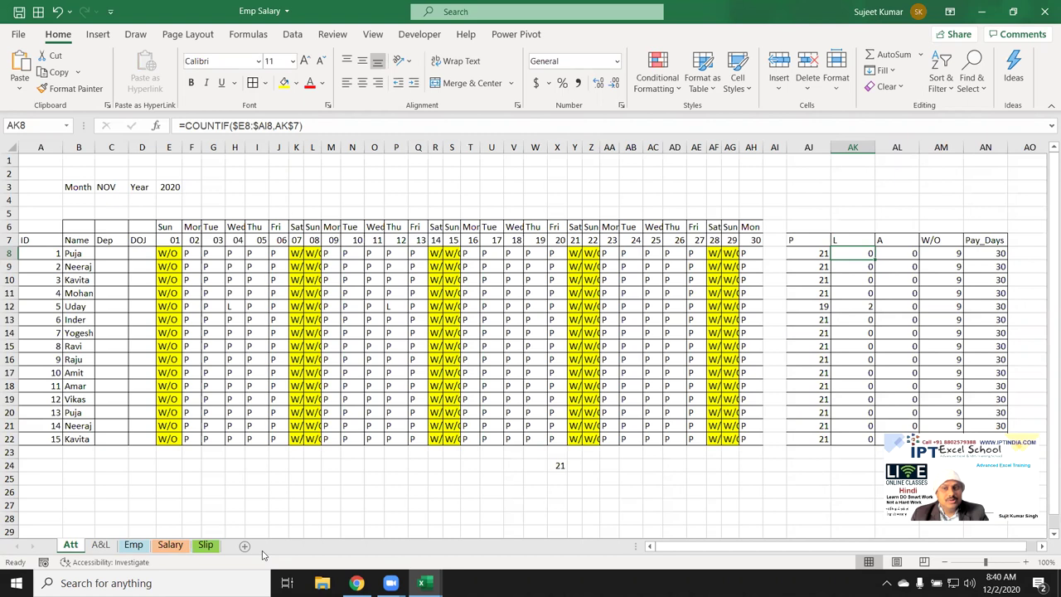
key("Right")
key("Right")
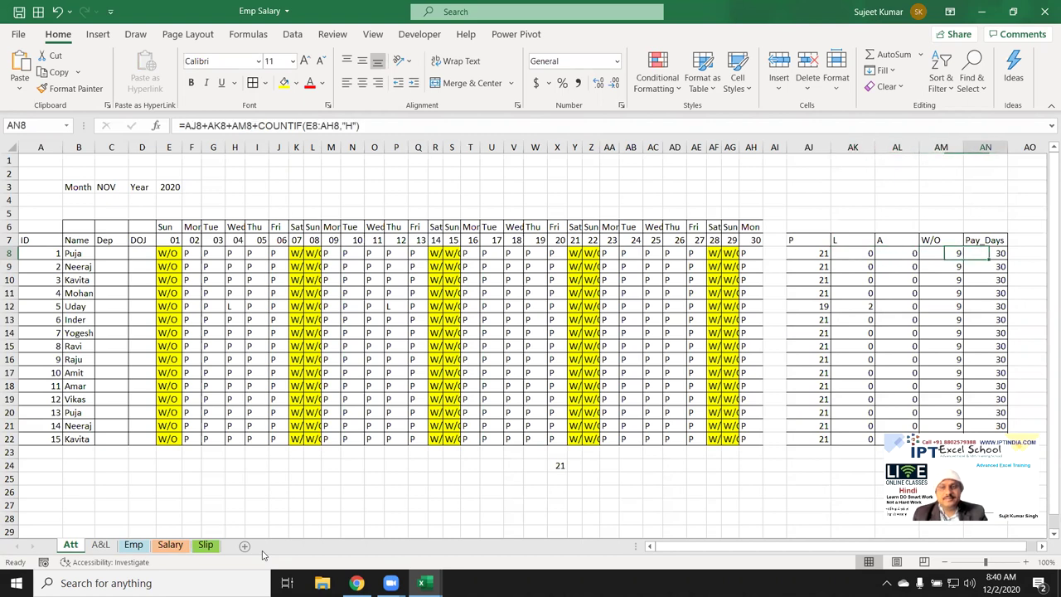
key("Right")
key("Right")
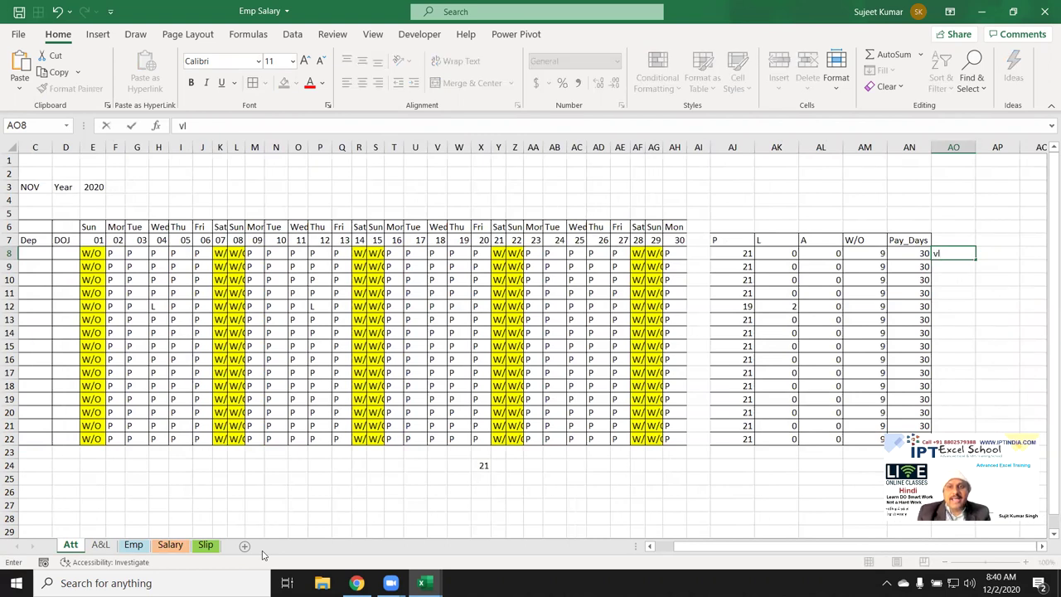
Review the Emp, A&L, Salary and Att sheets, then save and close the Emp Salary workbook
left_click(135, 544)
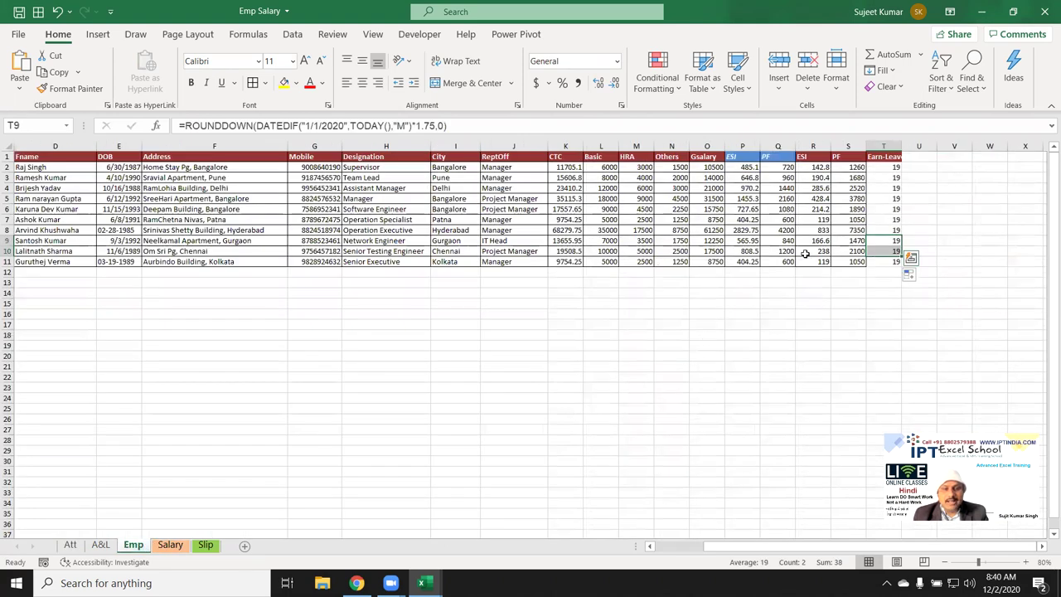
left_click(99, 545)
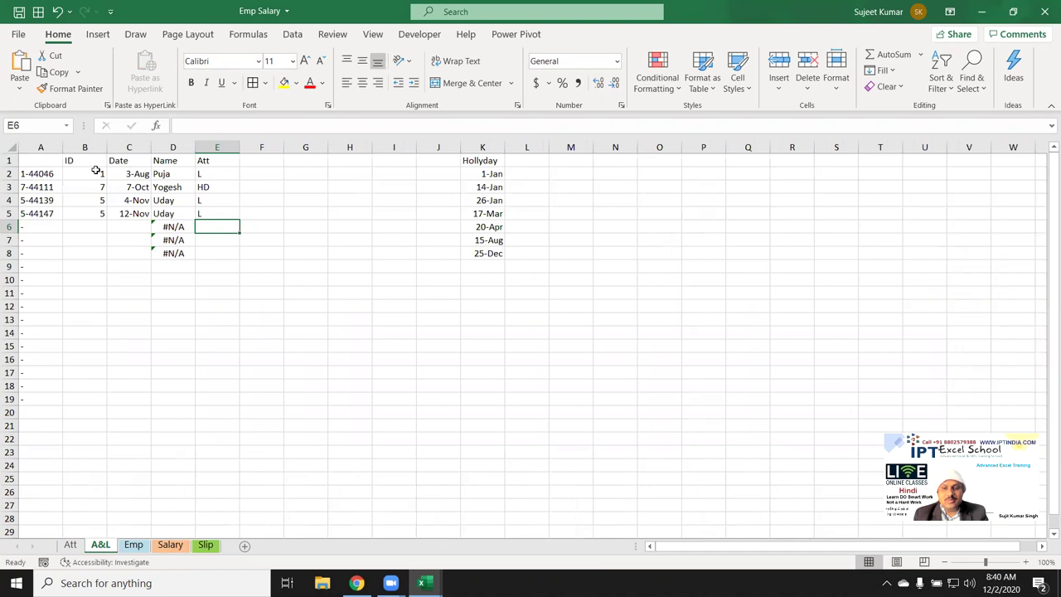
left_click(68, 547)
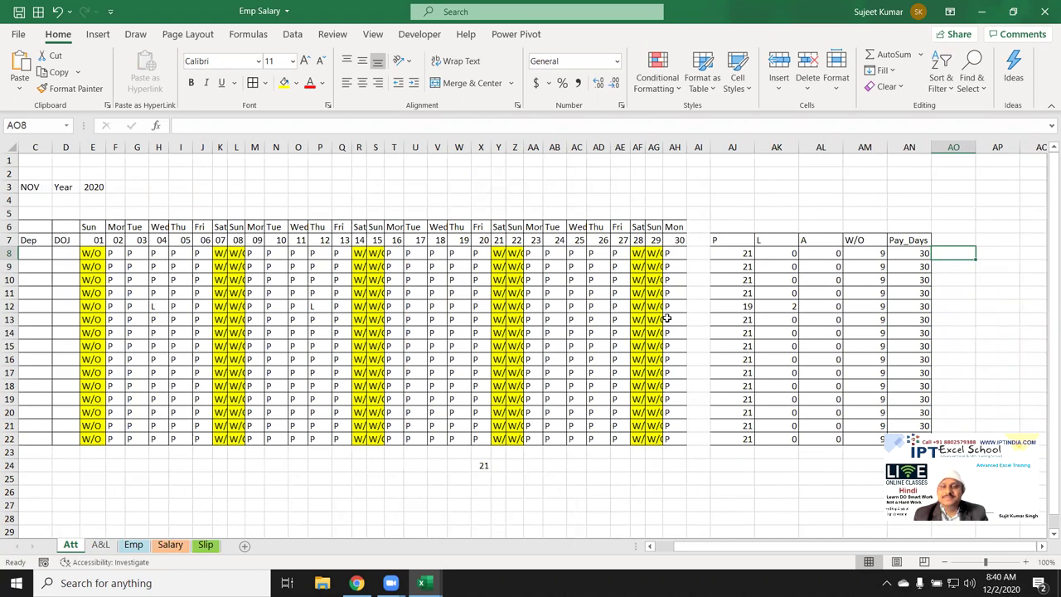
left_click(174, 547)
left_click(135, 547)
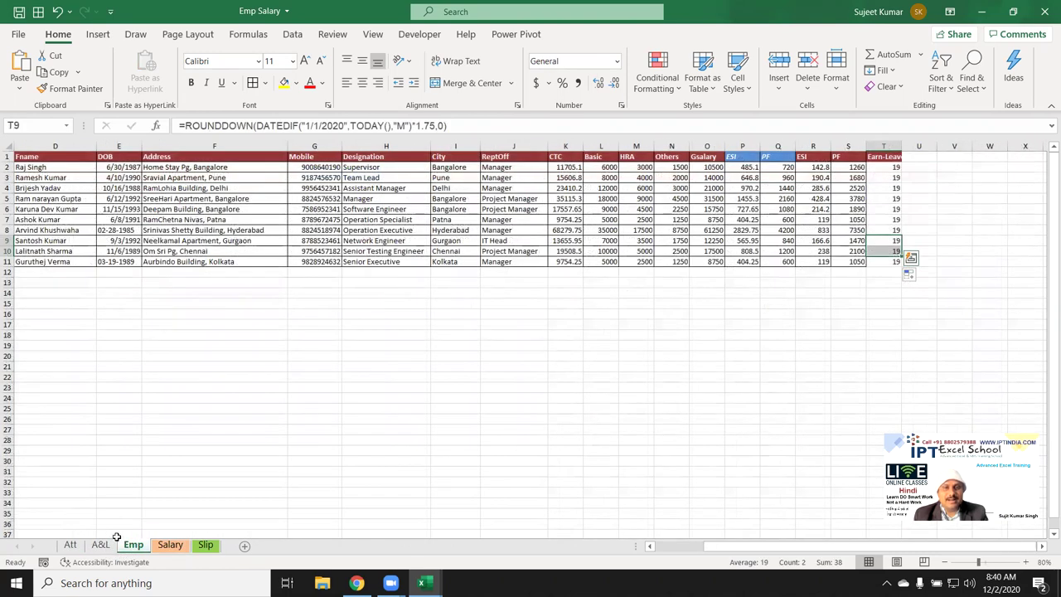
left_click(70, 545)
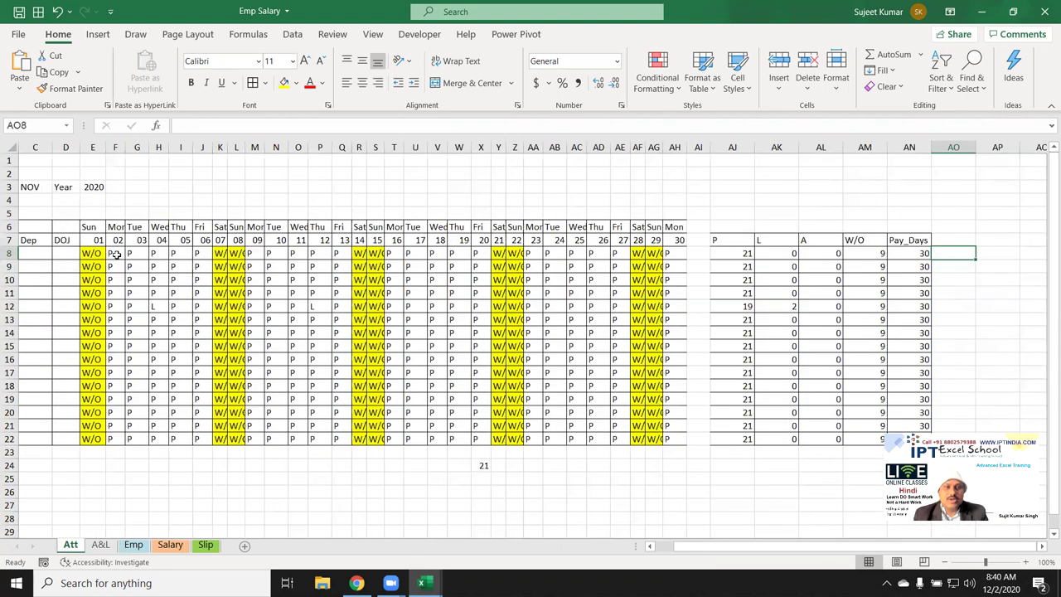
left_click(18, 11)
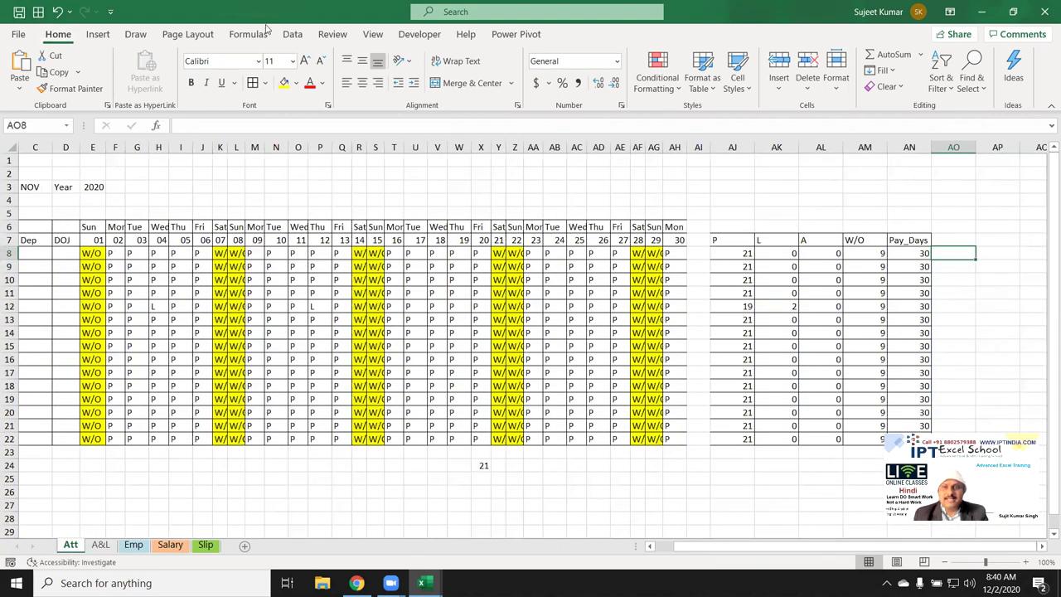
left_click(1041, 10)
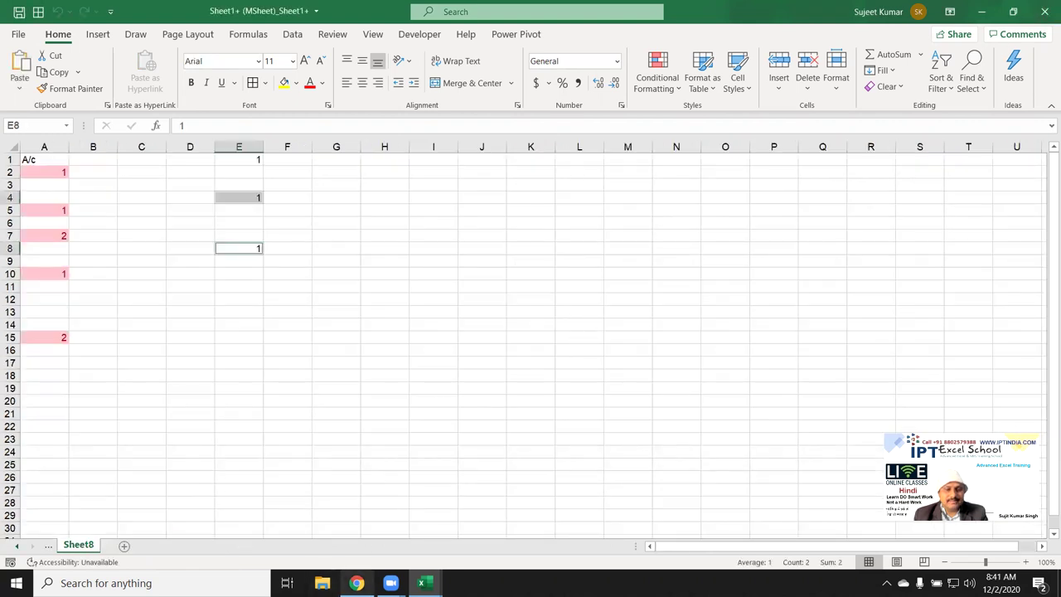
In Chrome's Gmail, start a new message addressed to four suggested recipients
left_click(356, 583)
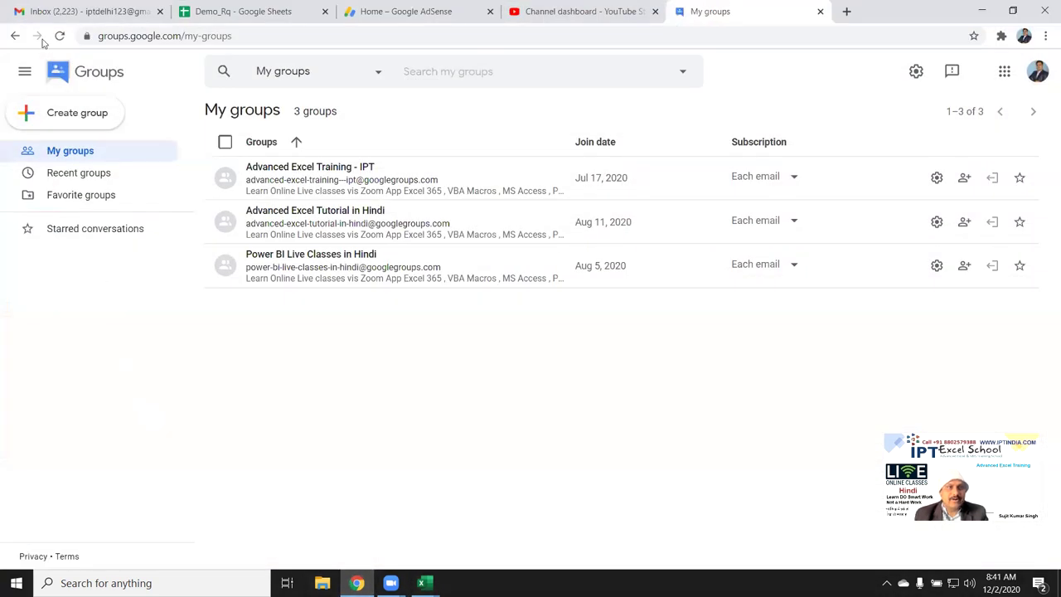
key("ctrl+1")
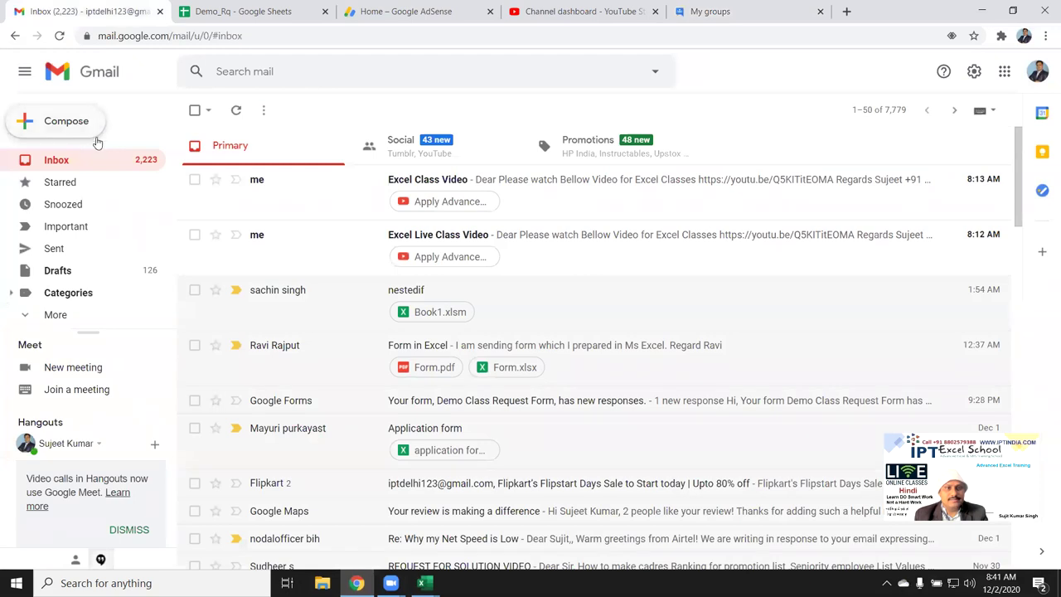
left_click(90, 126)
type("p")
key("Return")
type("rsu")
key("Return")
type("su")
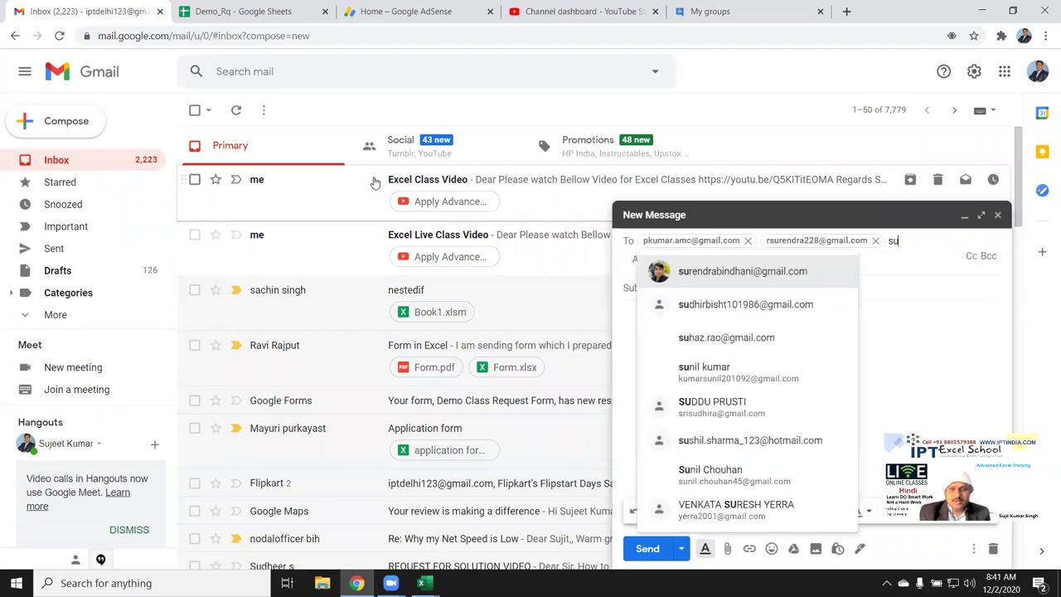
key("BackSpace")
key("BackSpace")
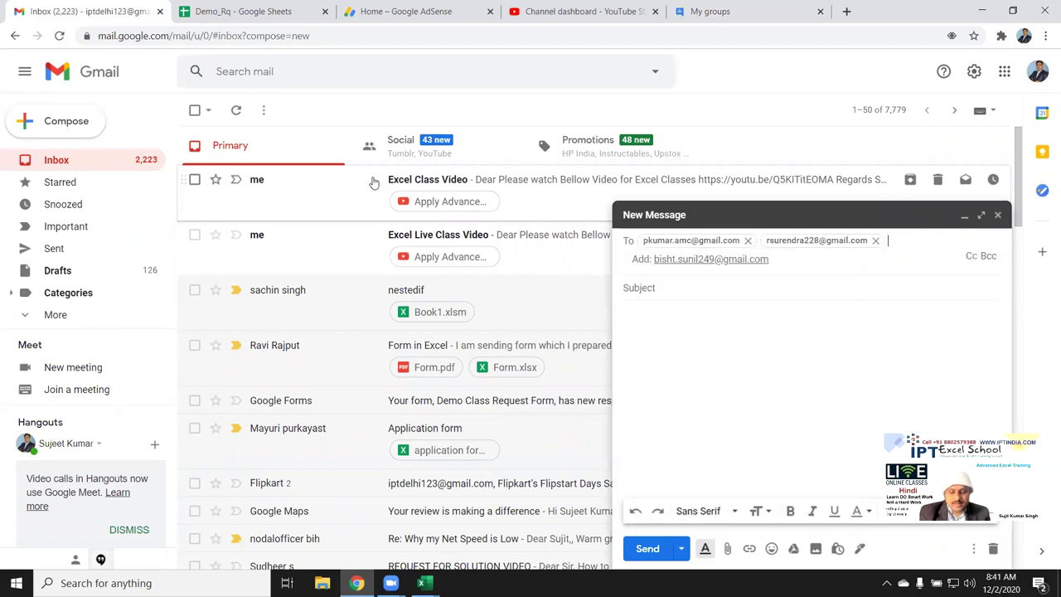
type("bis")
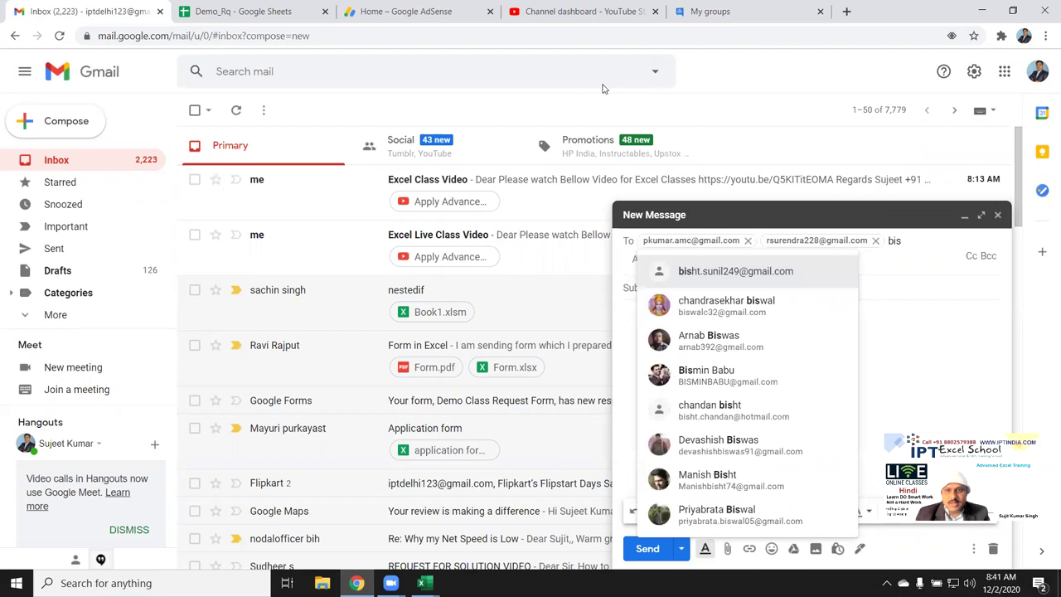
left_click(739, 271)
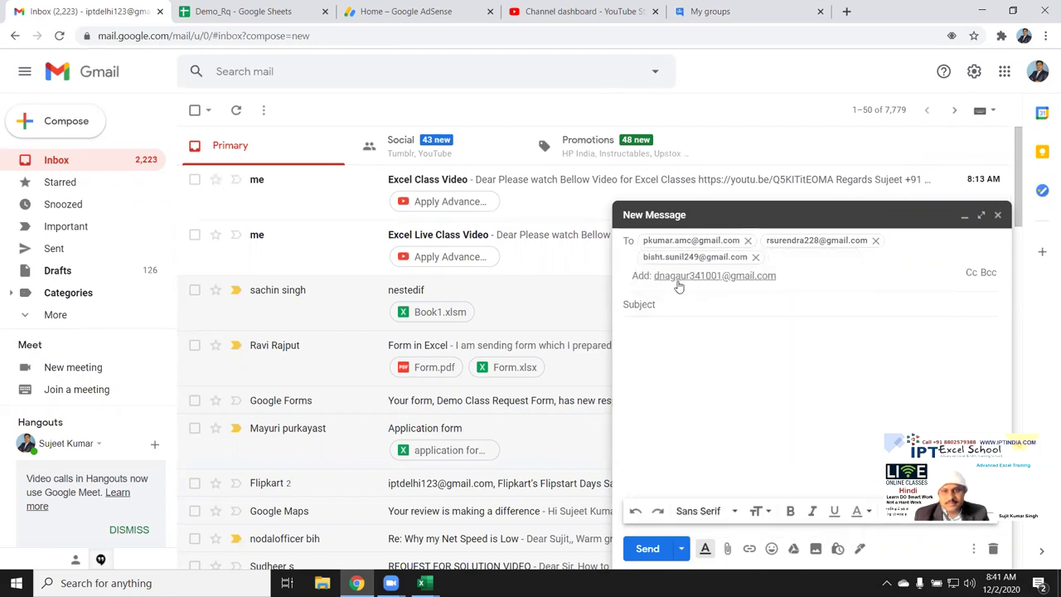
left_click(677, 277)
Enter 'File' as the email subject
left_click(663, 292)
type("File")
left_click(656, 285)
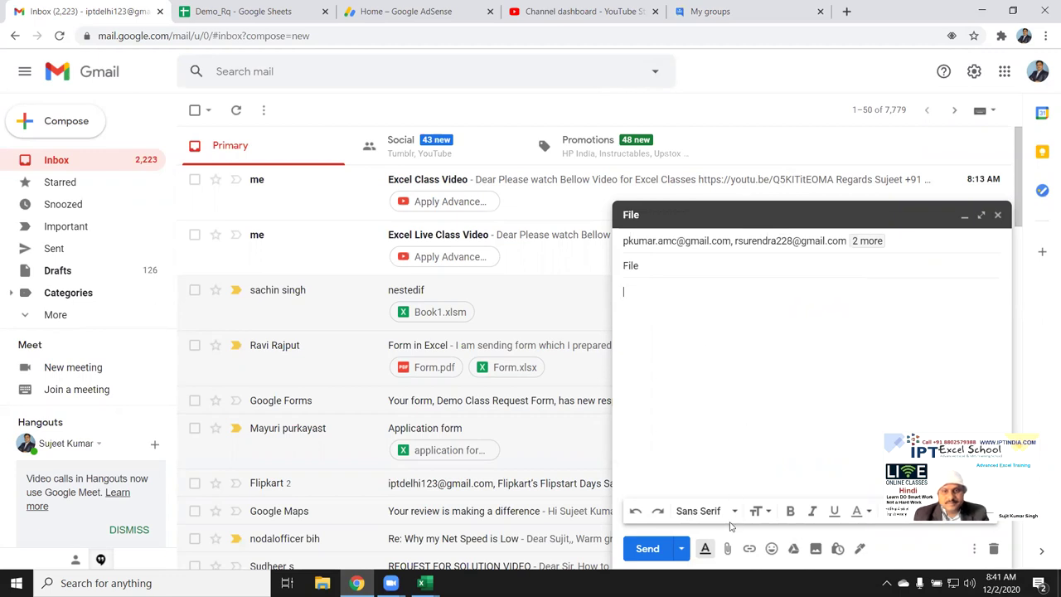
Attach the Emp Salary workbook from Downloads, send the email, and minimize to the desktop
left_click(727, 548)
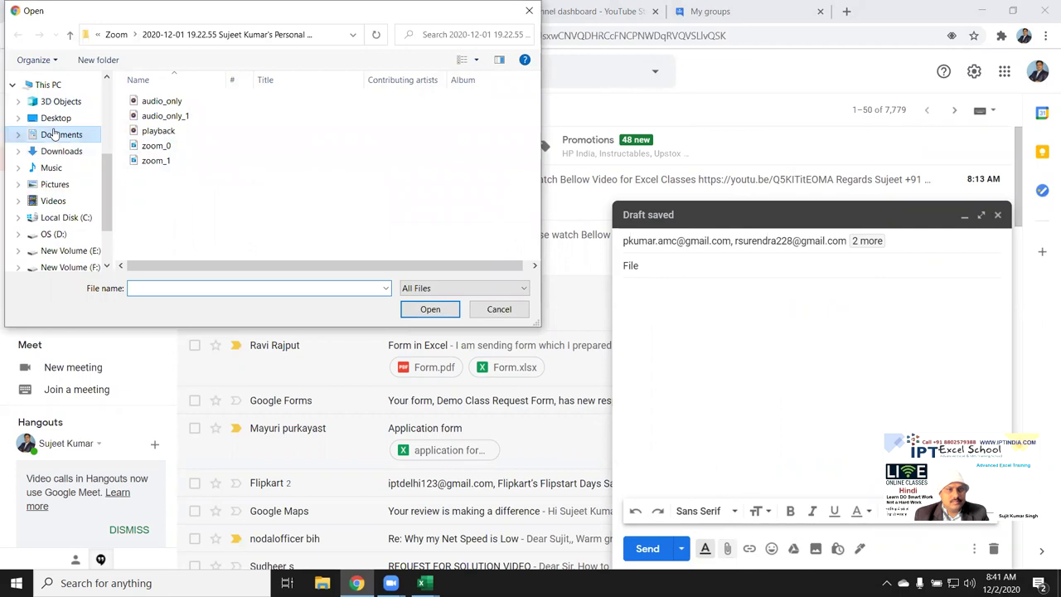
left_click(54, 134)
left_click(61, 151)
left_click(143, 118)
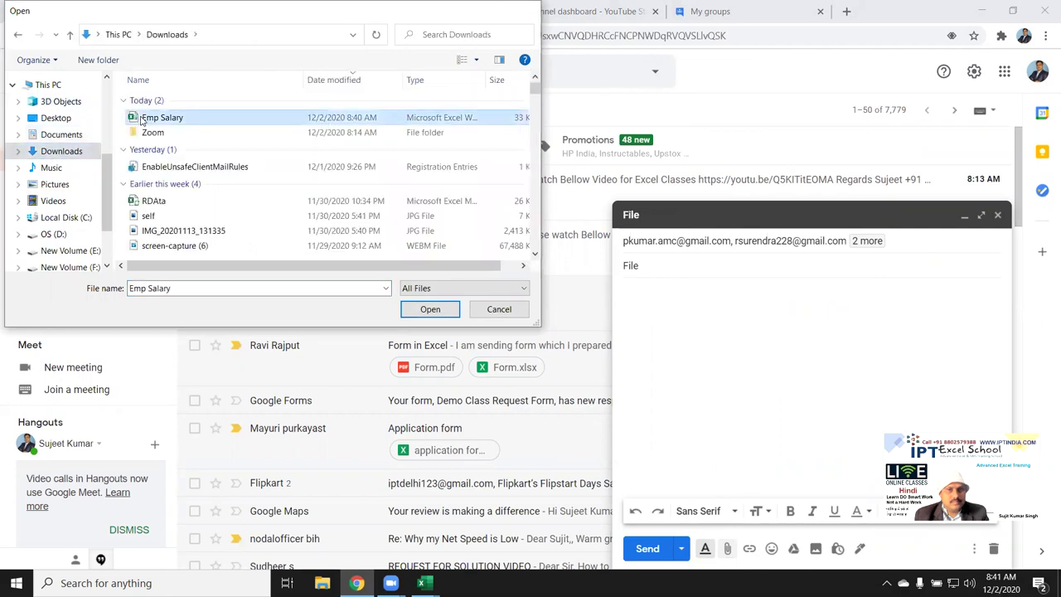
double_click(143, 119)
left_click(663, 548)
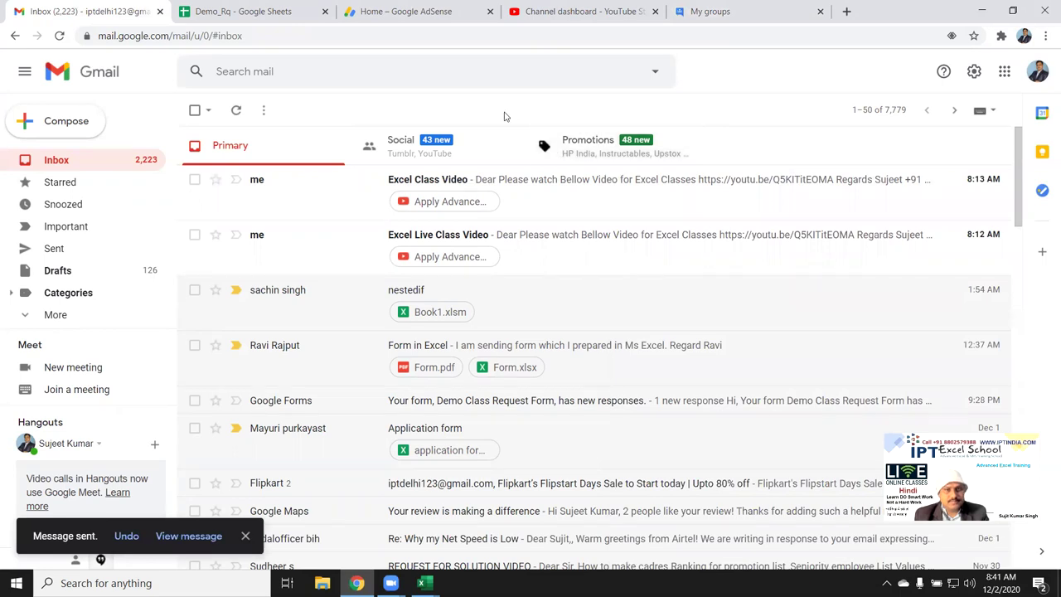
key("super+d")
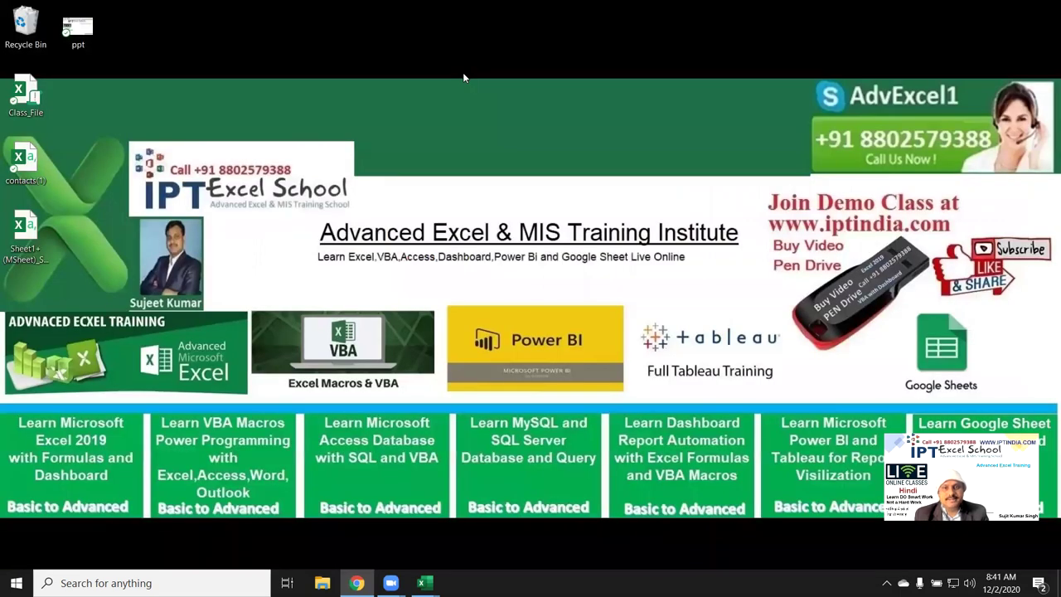